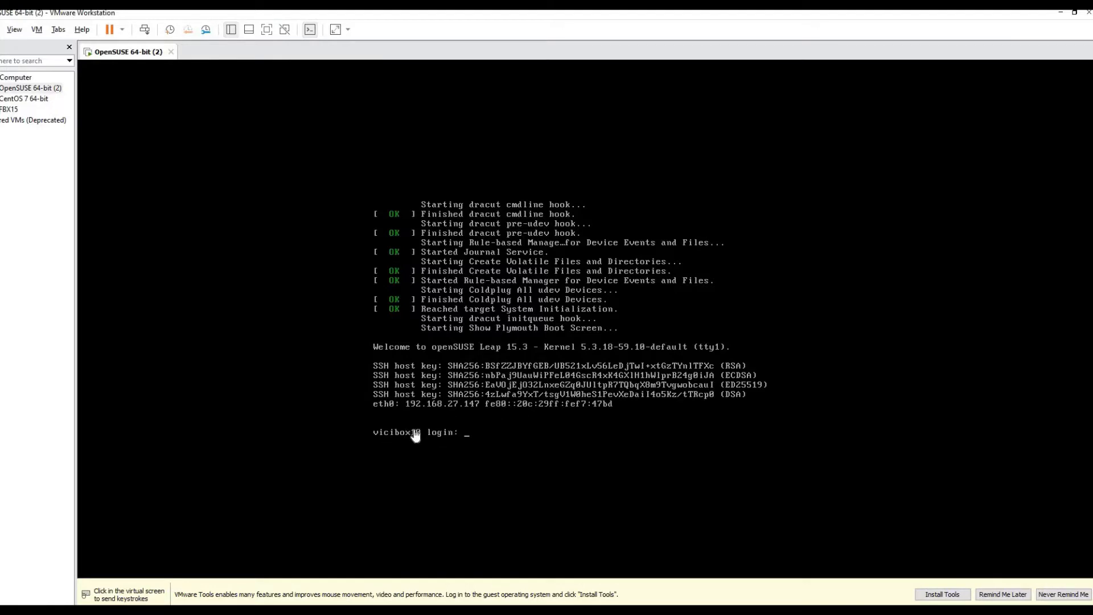
- Log in to the ViciBox VM console as root with the password
click(536, 318)
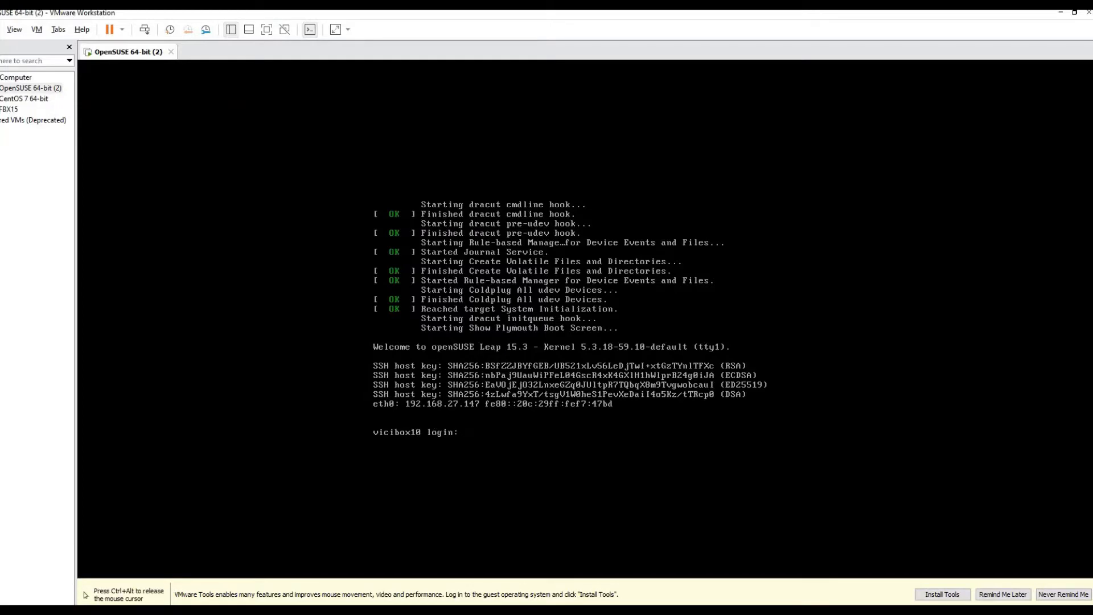
text(root)
key(Return)
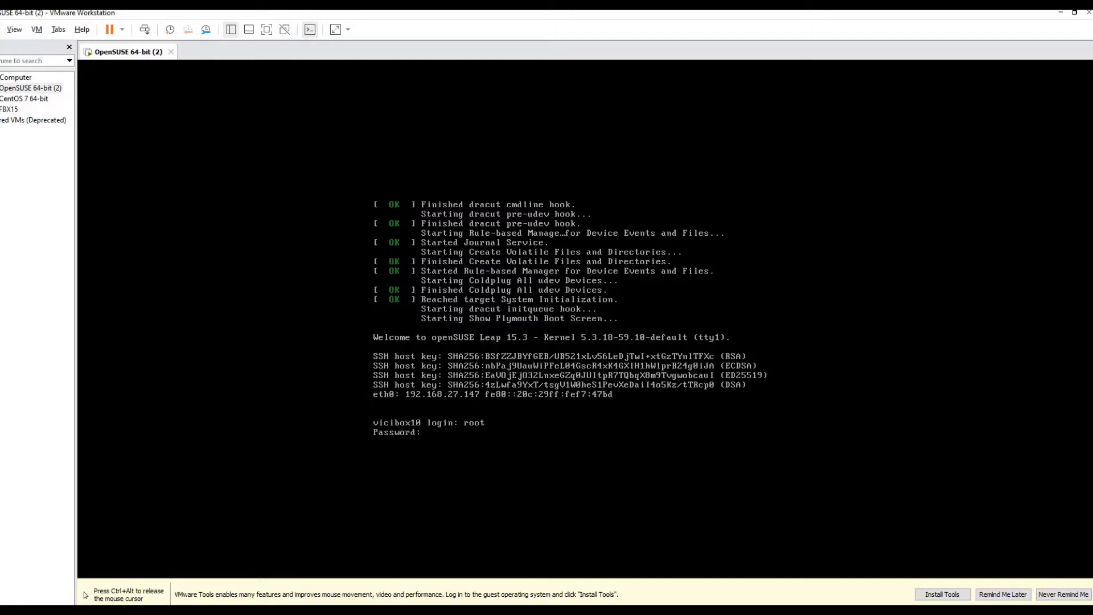
key(Return)
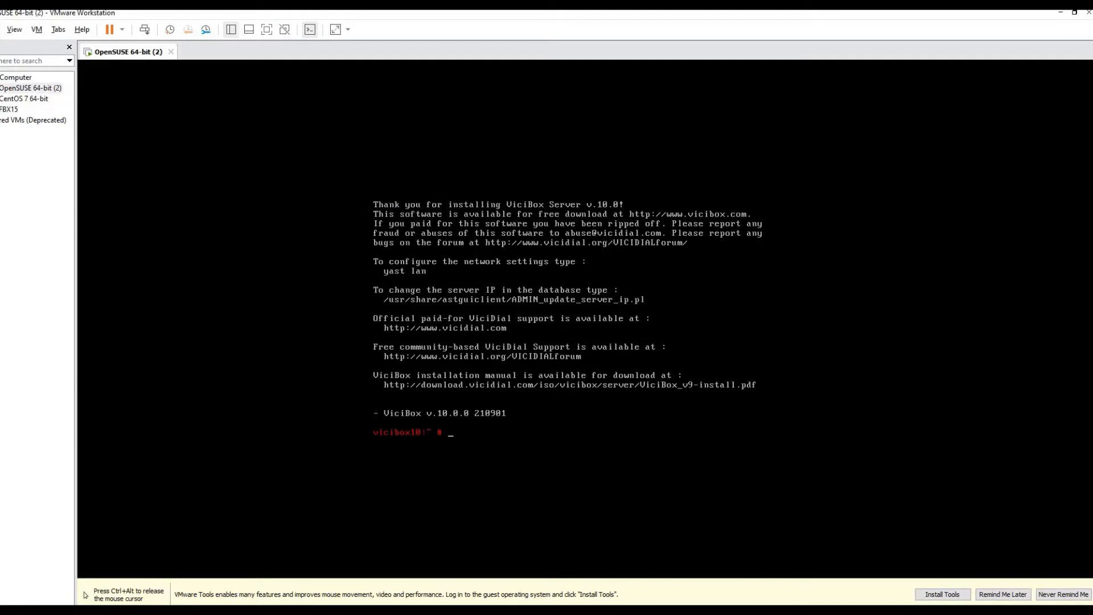
- Run ip addr to find eth0's address 192.168.27.147, then release the VM
key(Return)
key(Return)
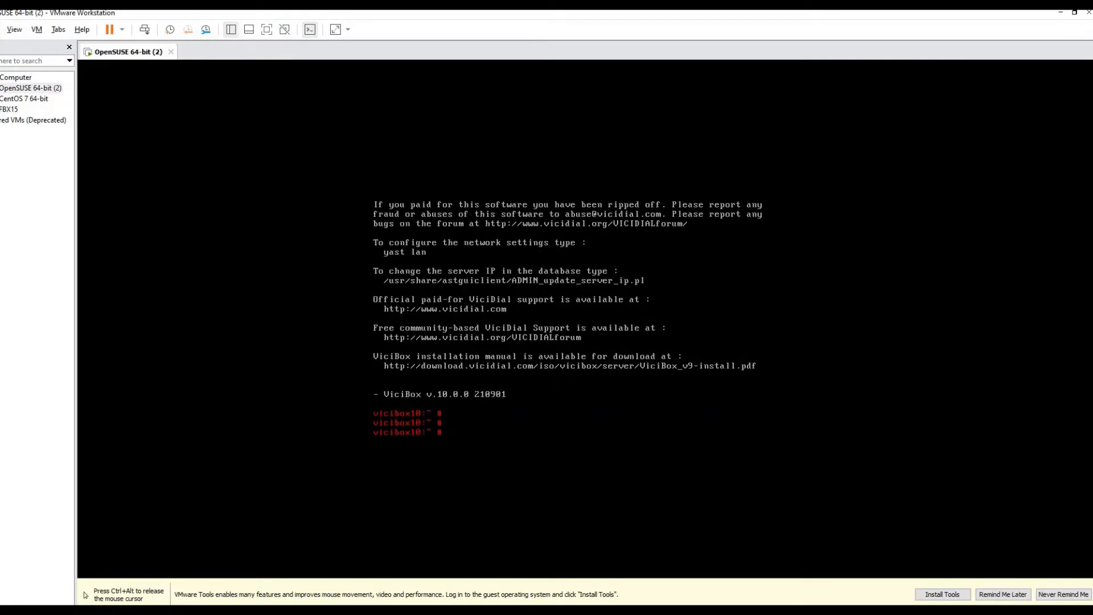
text(ip addr)
key(Return)
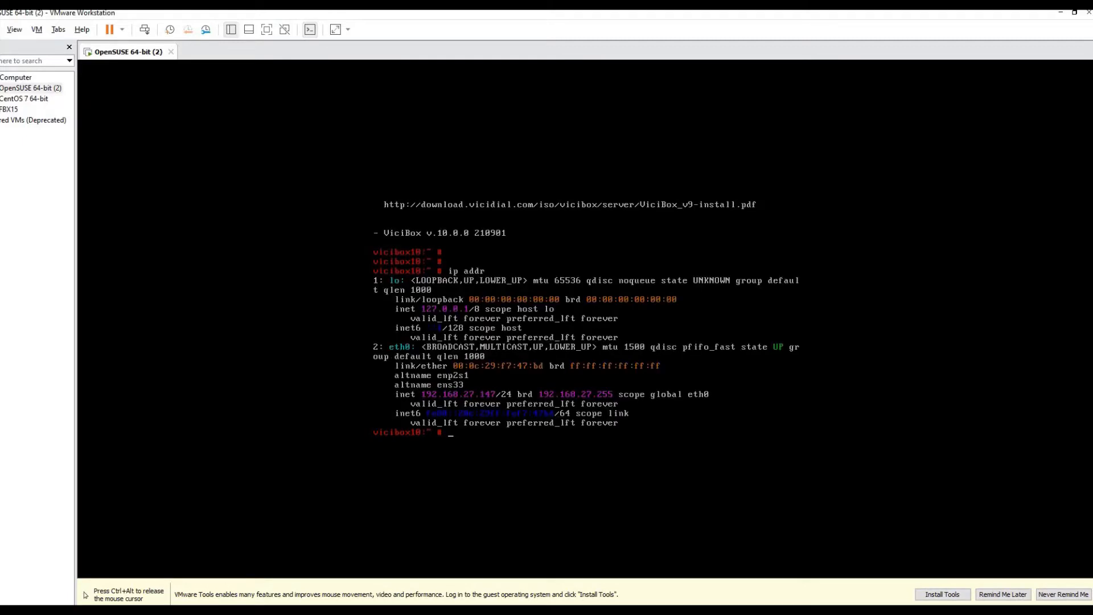
key(ctrl+alt)
key(alt+Tab)
click(586, 307)
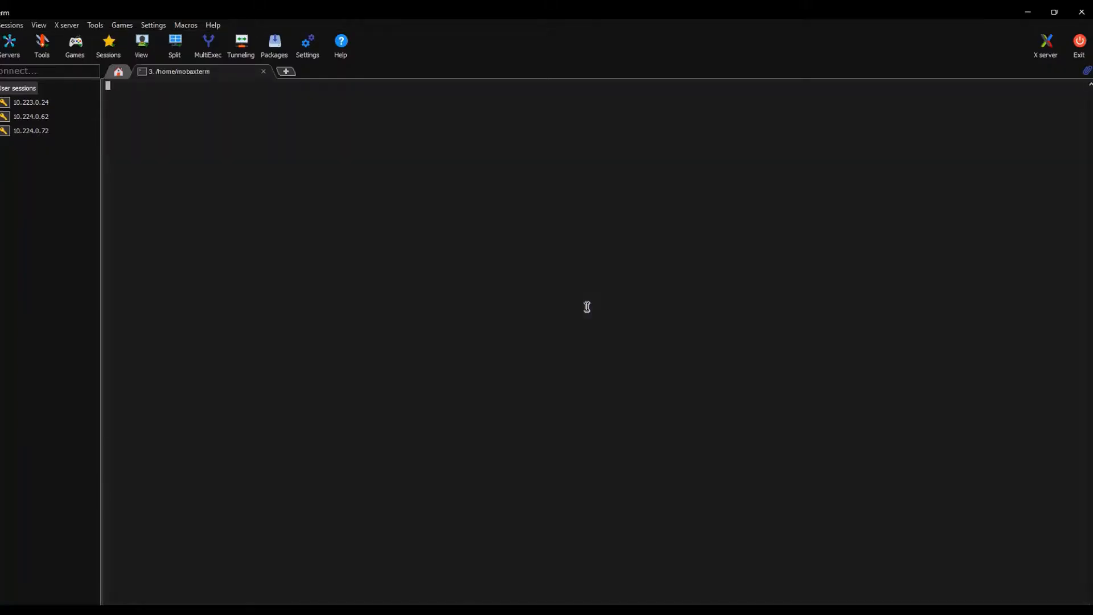
text(s)
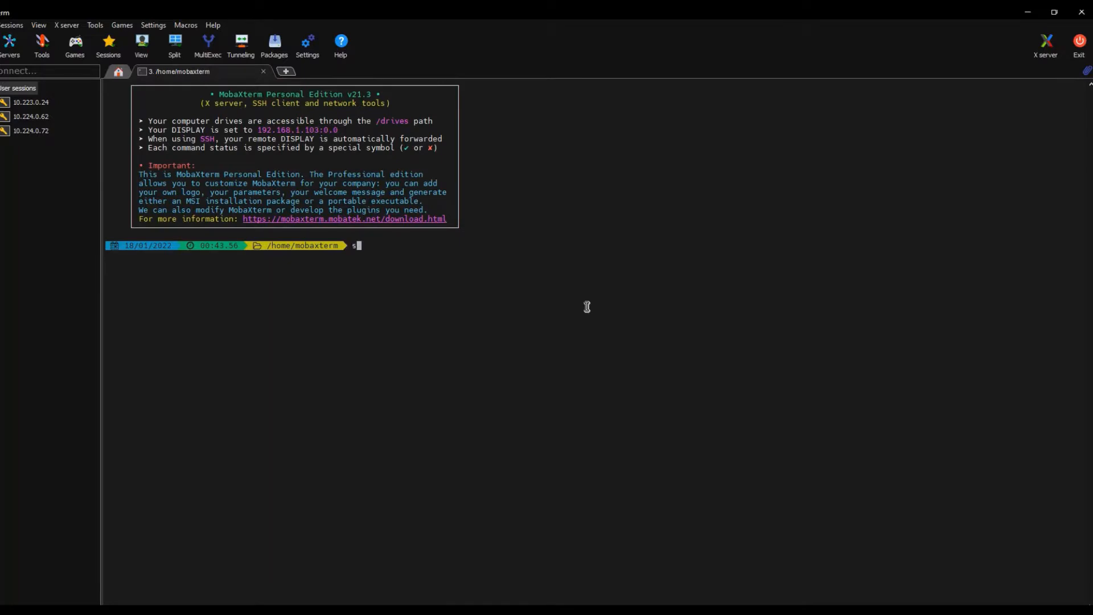
text(sh root@192.168.27.147)
key(Return)
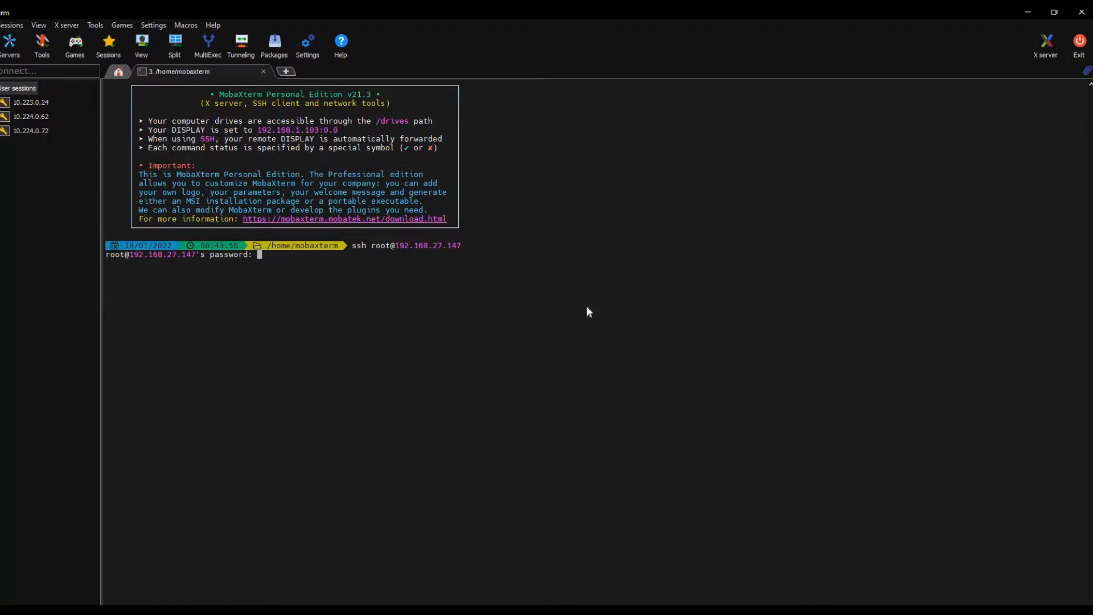
key(Return)
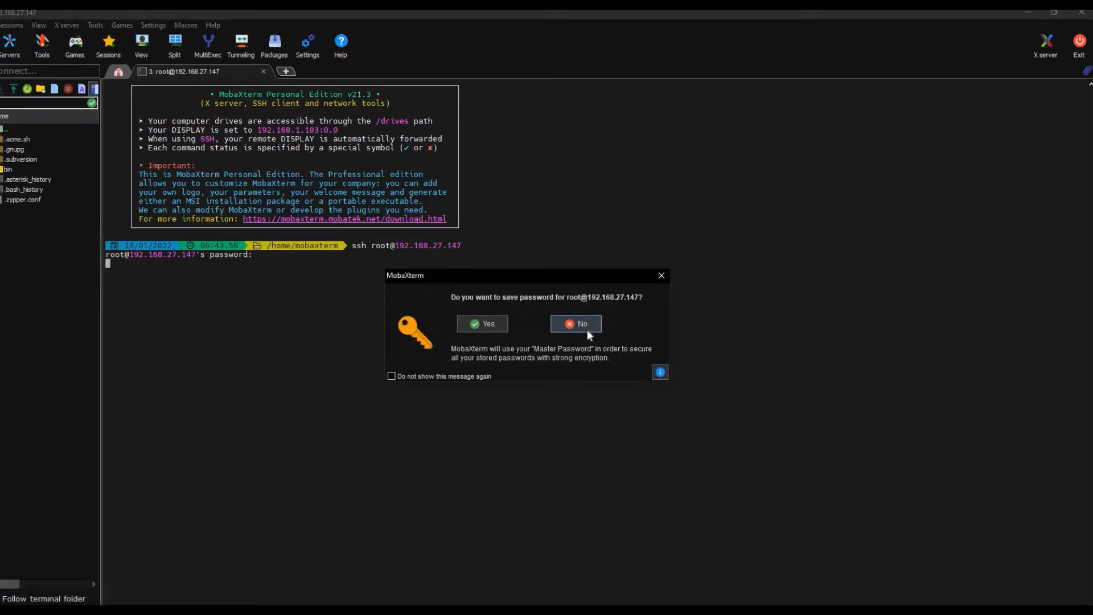
click(587, 330)
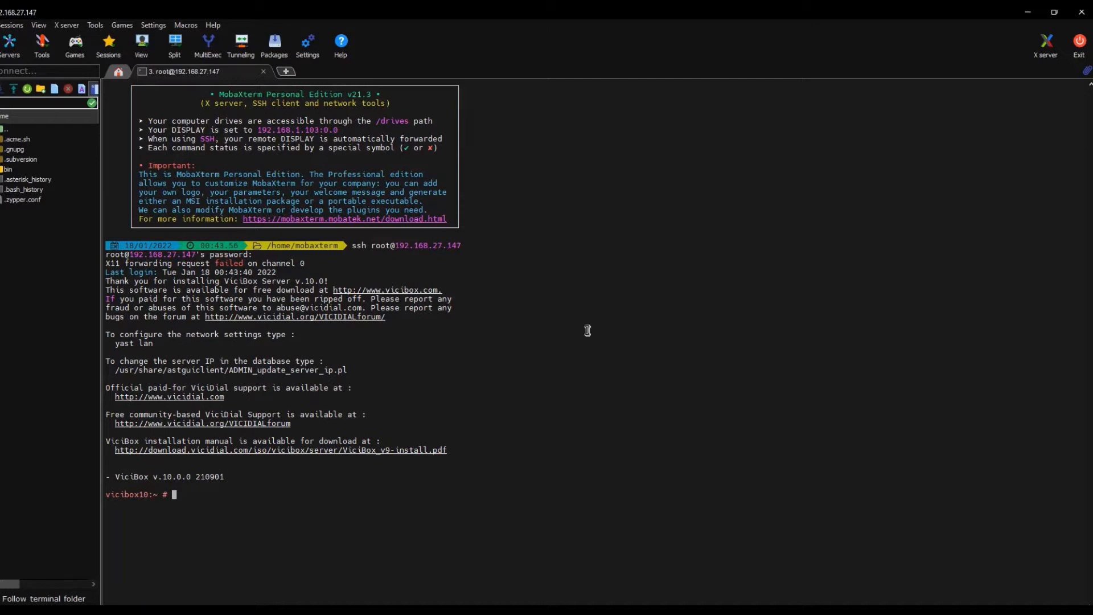
text(zypper ref)
- Refresh all repositories with zypper ref and list the 11 detached screens
key(Return)
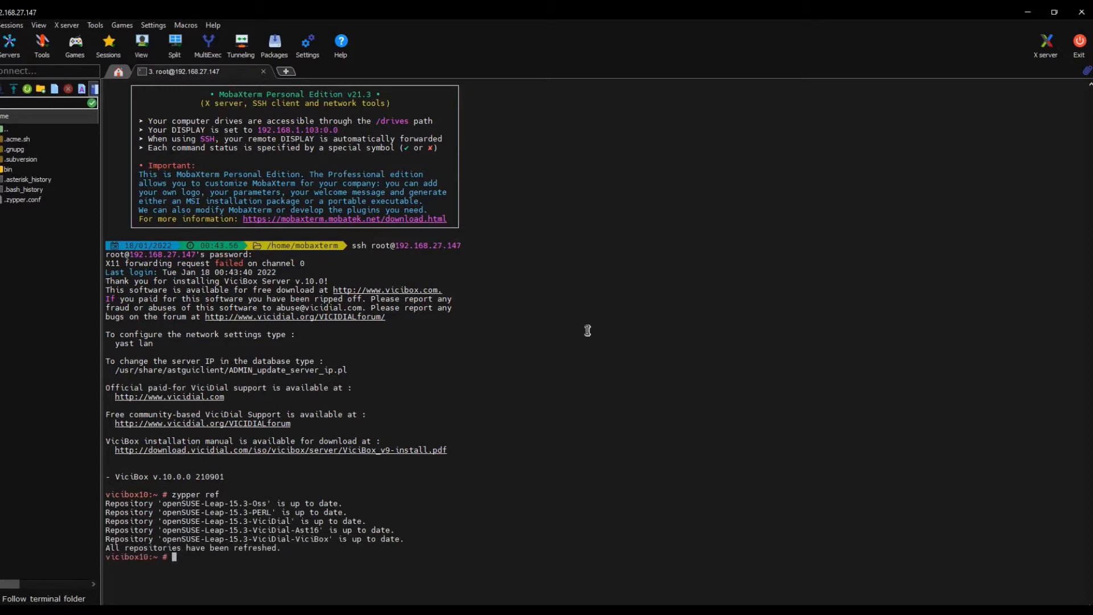
key(Up)
key(BackSpace)
key(BackSpace)
key(BackSpace)
key(BackSpace)
key(BackSpace)
key(BackSpace)
key(BackSpace)
key(BackSpace)
key(BackSpace)
key(BackSpace)
text(screen -list)
key(Return)
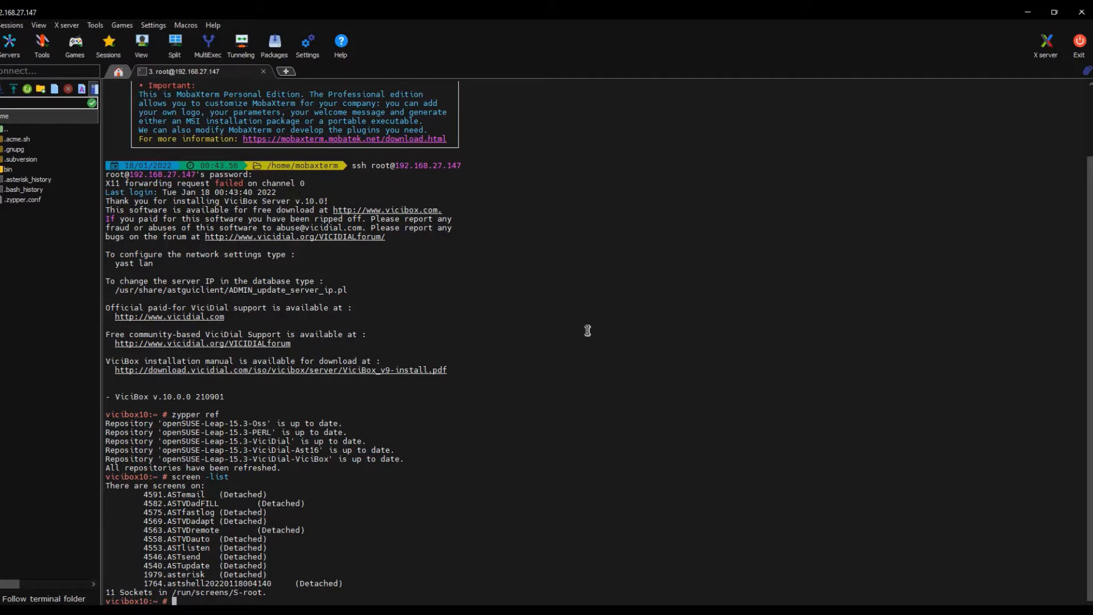
key(Return)
key(Return)
key(Return)
key(Return)
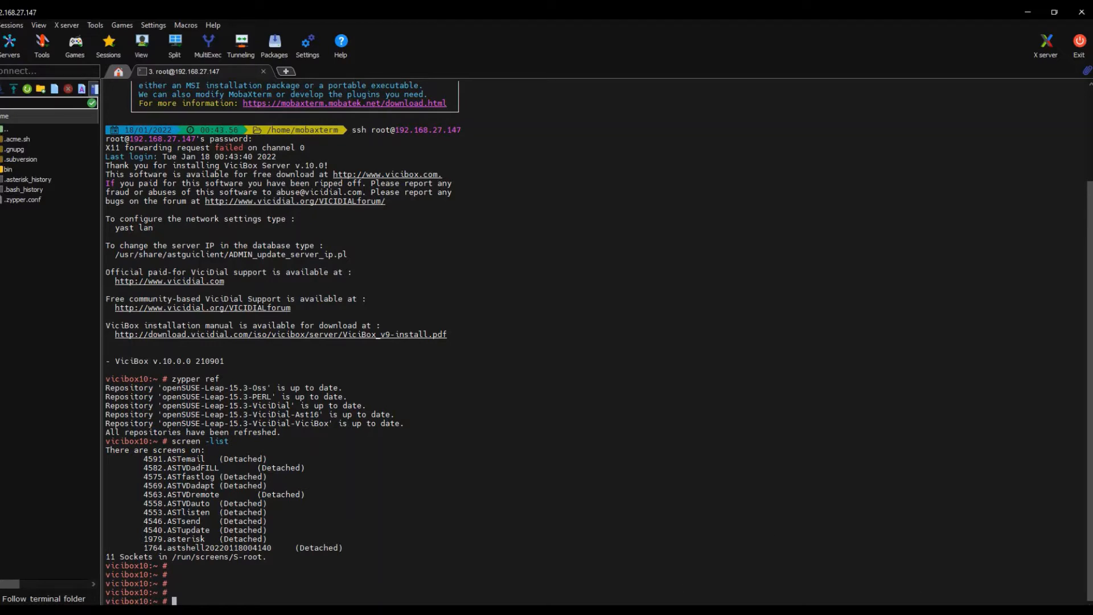
- Bring the ViciDial welcome page in the browser to the front
key(alt+Tab)
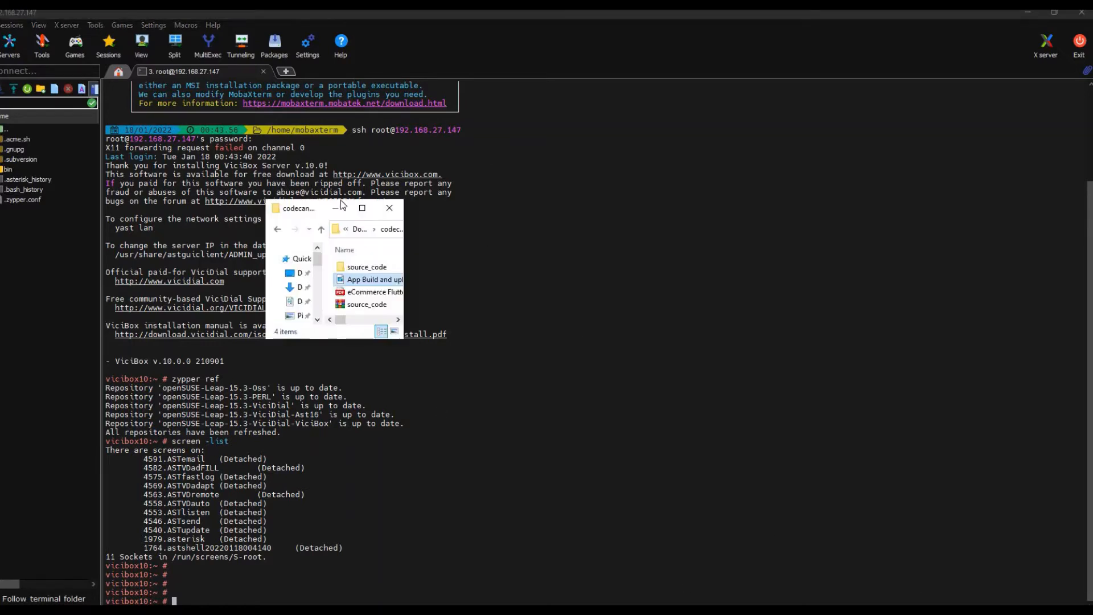
drag(307, 208, 1092, 235)
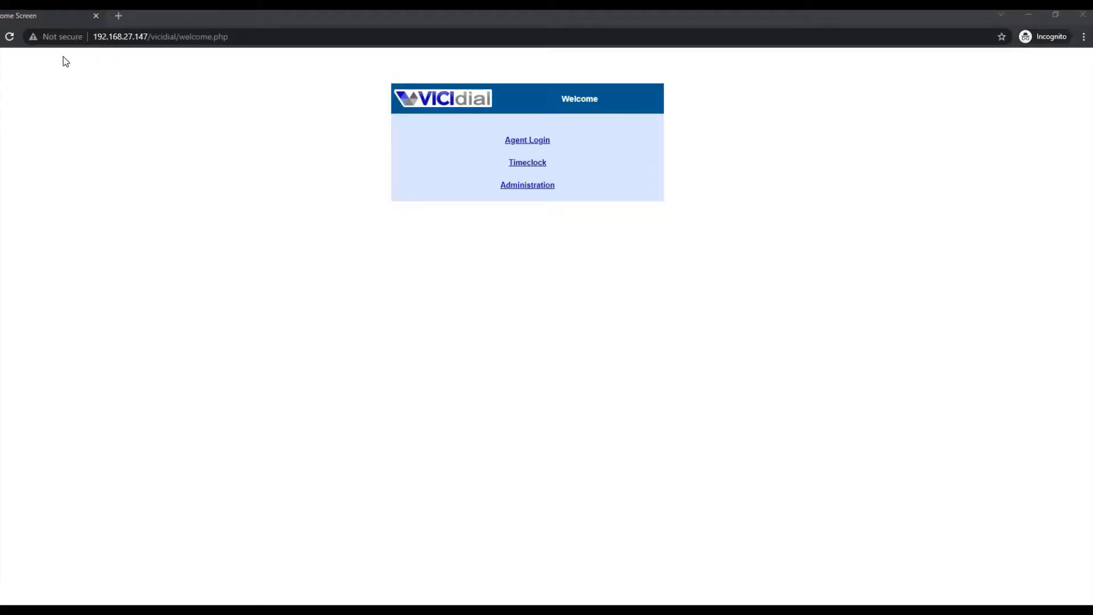
click(61, 58)
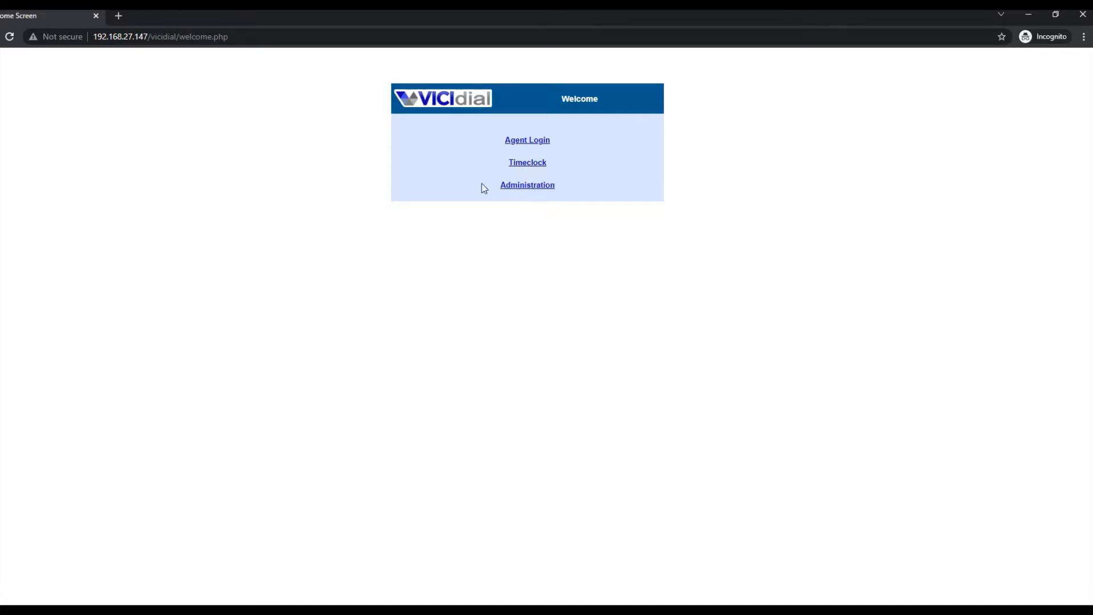
- Sign in to VICIdial Administration with the admin username and password
click(518, 190)
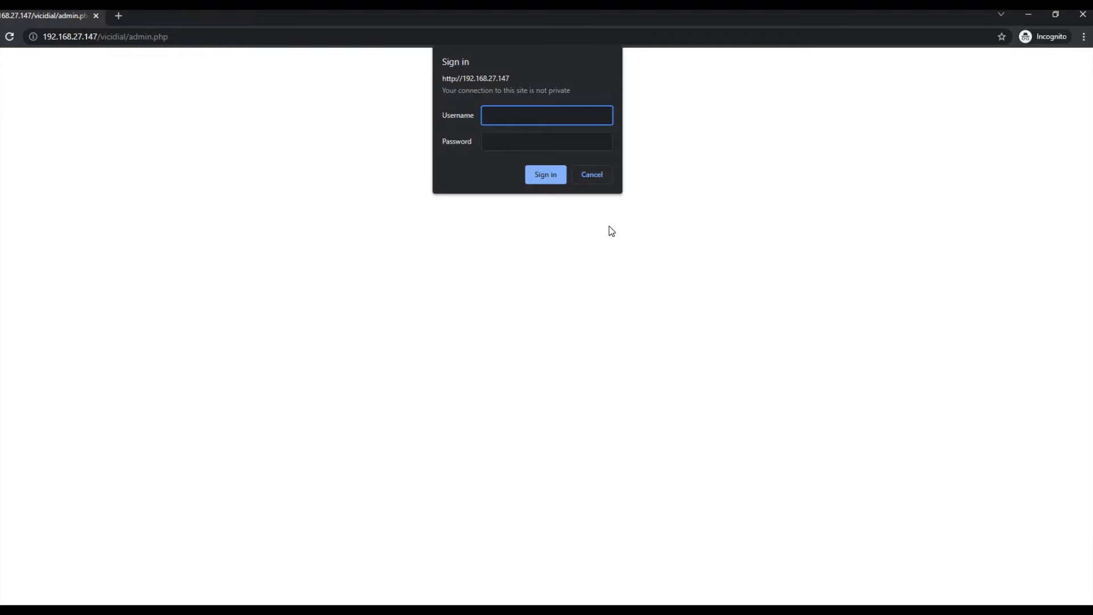
text(6666)
key(Tab)
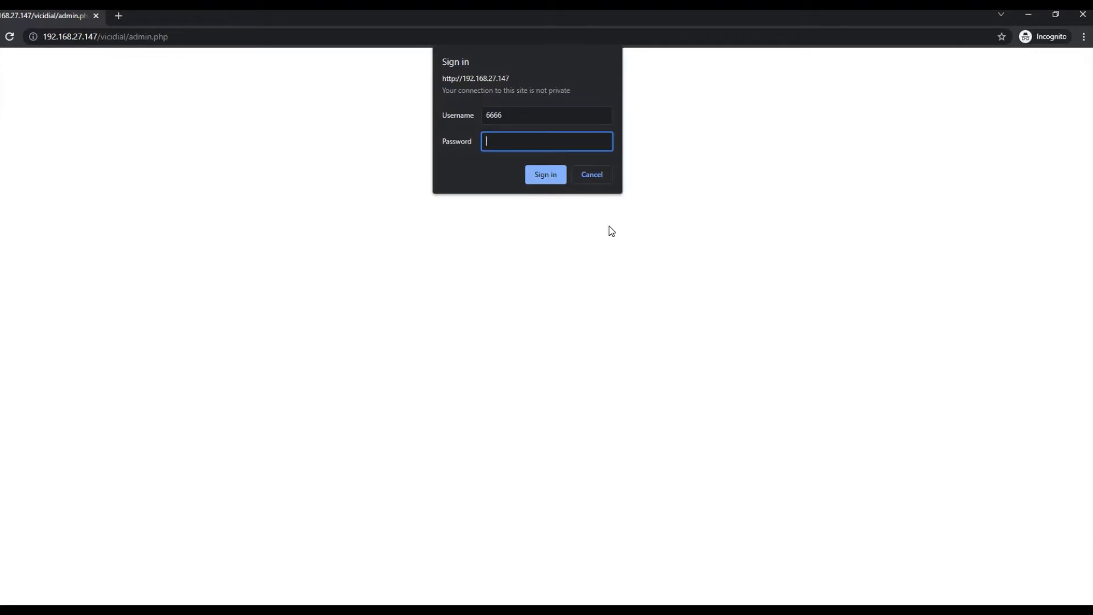
text(1234)
key(Return)
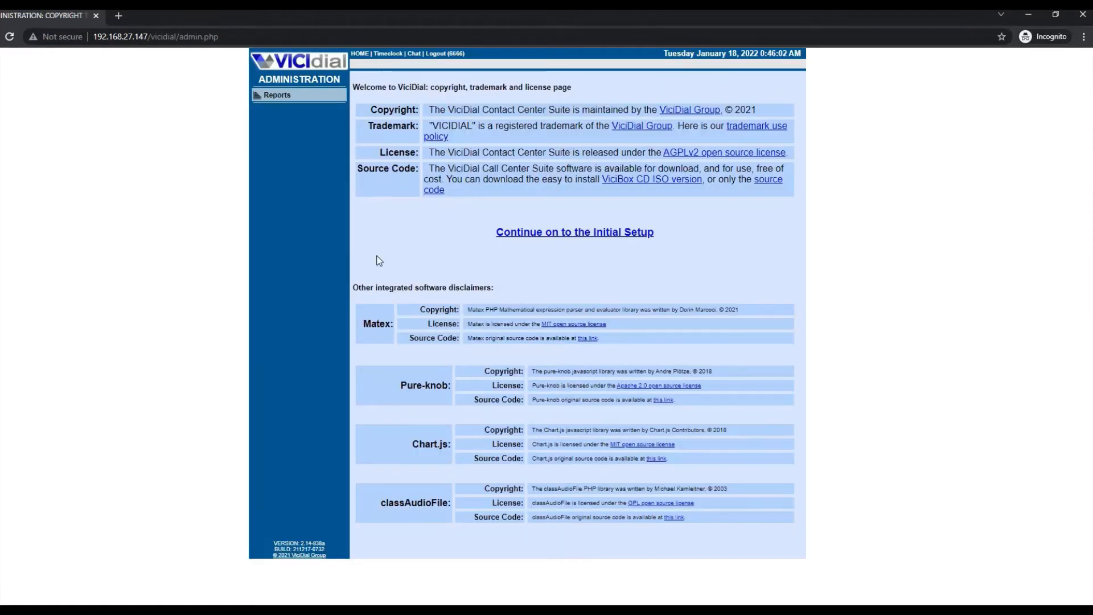
- Continue to Initial Setup and replace the default phone passwords with a new one
click(526, 234)
click(441, 170)
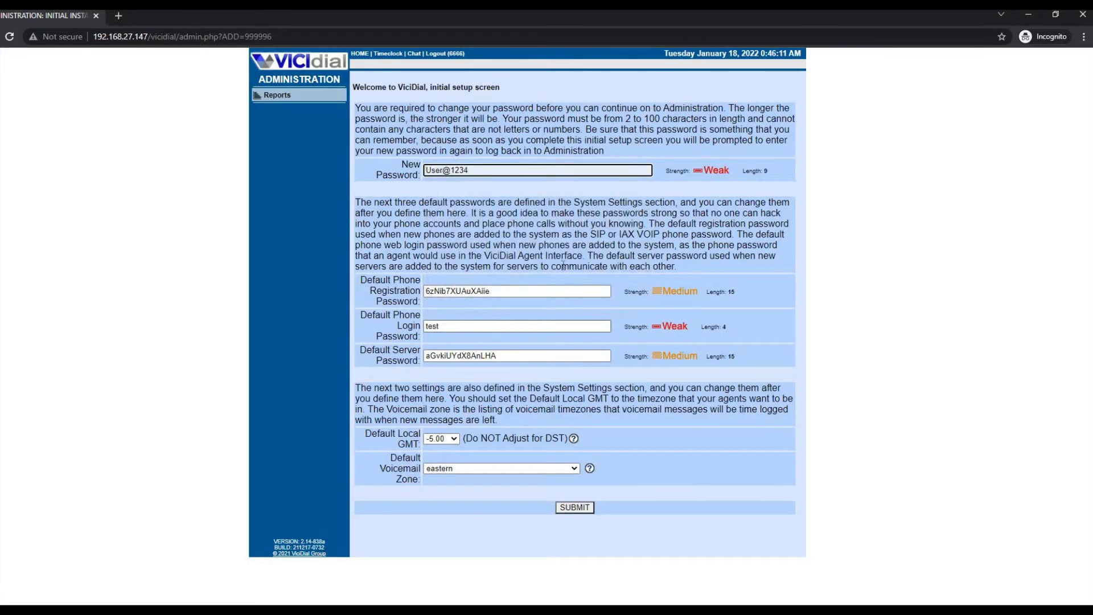
double_click(497, 292)
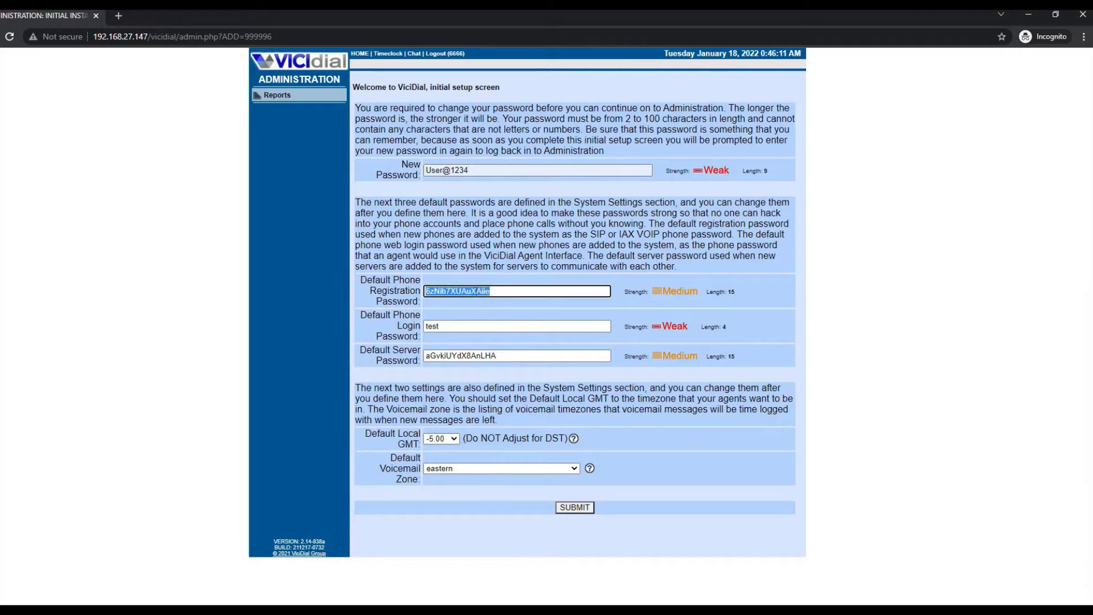
double_click(468, 324)
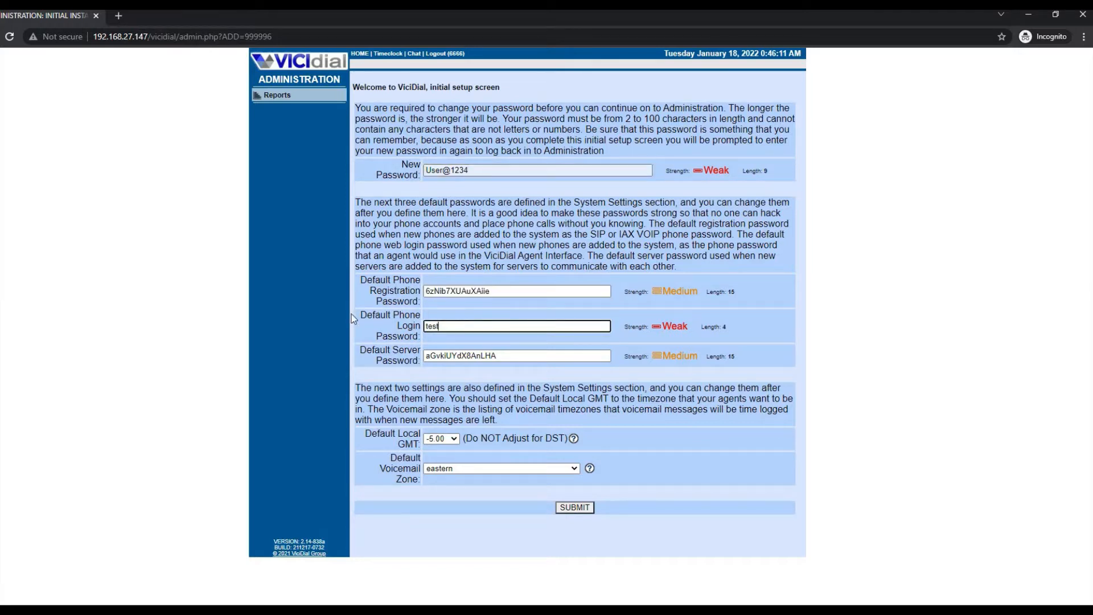
- Set Default Local GMT 8.00 and voicemail zone malaysia - Asia/Kuala_Lumpur, then submit
click(431, 440)
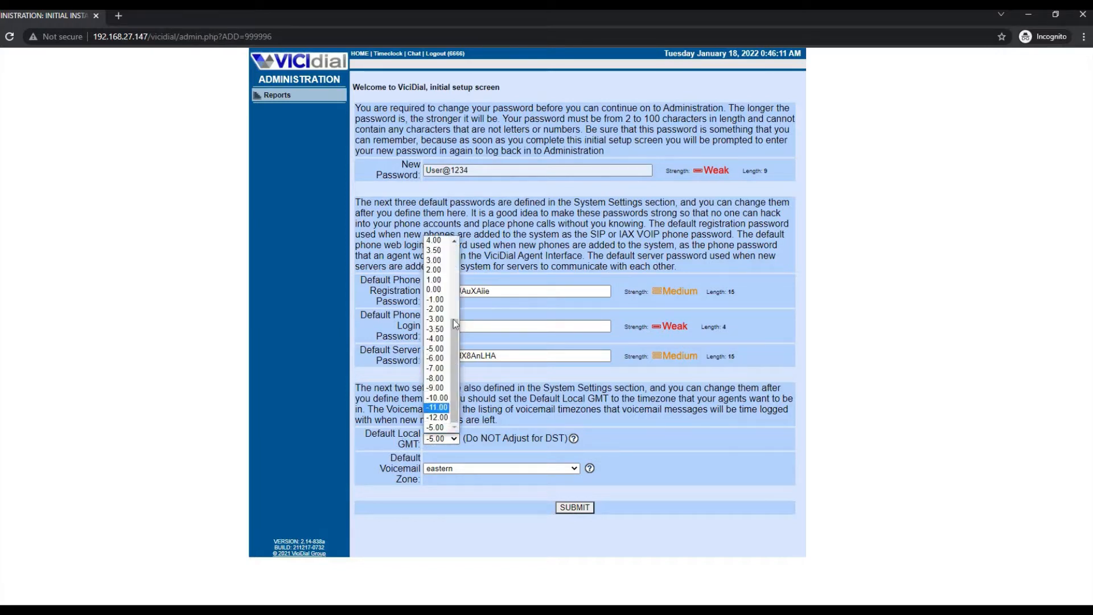
drag(456, 376, 453, 301)
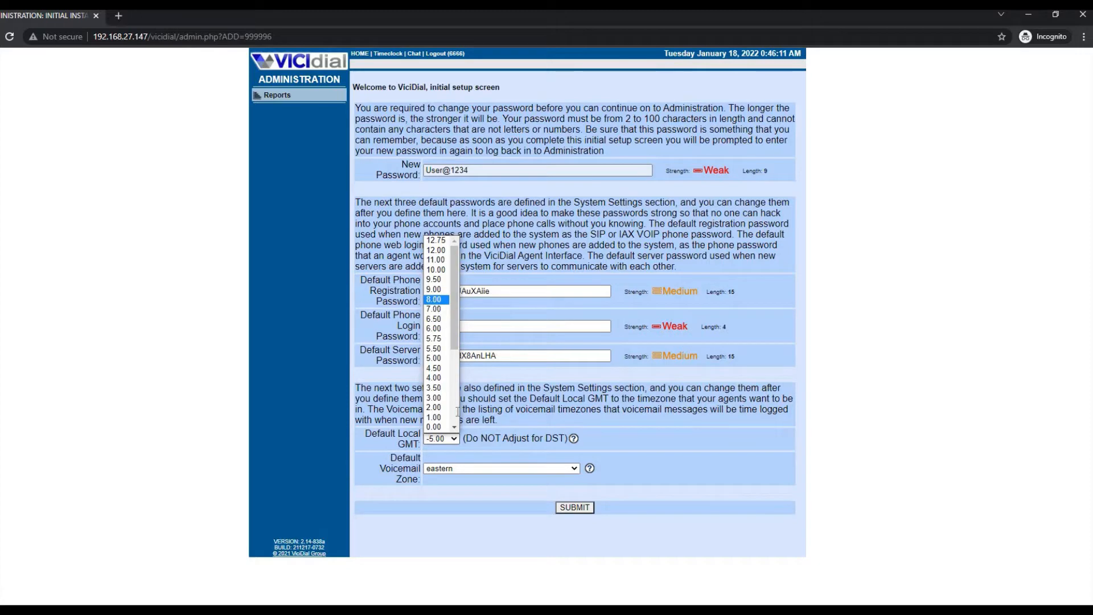
click(434, 300)
click(445, 467)
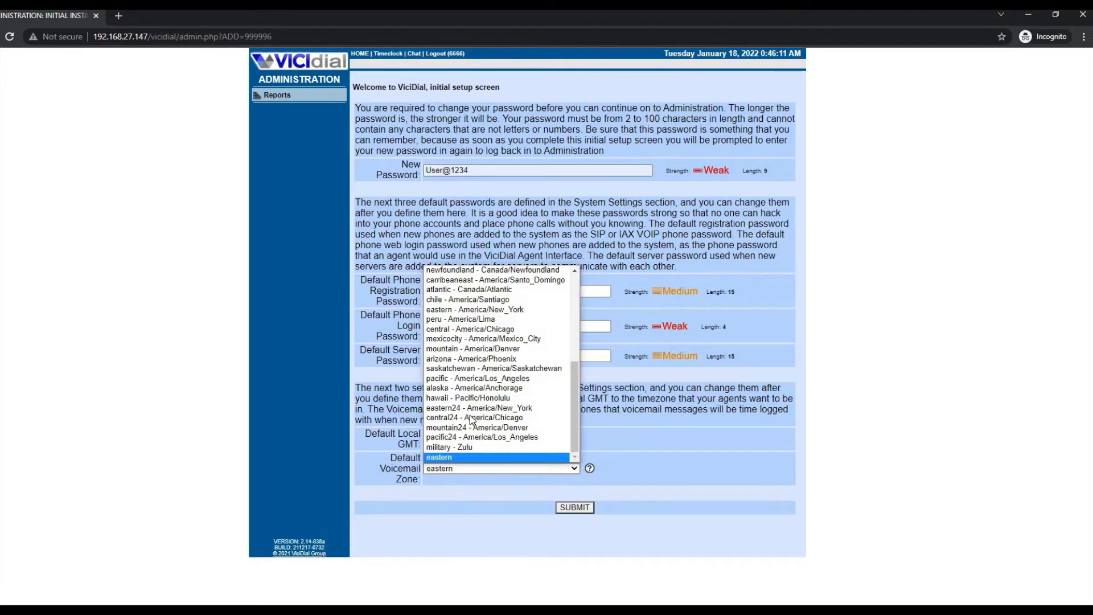
scroll(472, 420, up, 3)
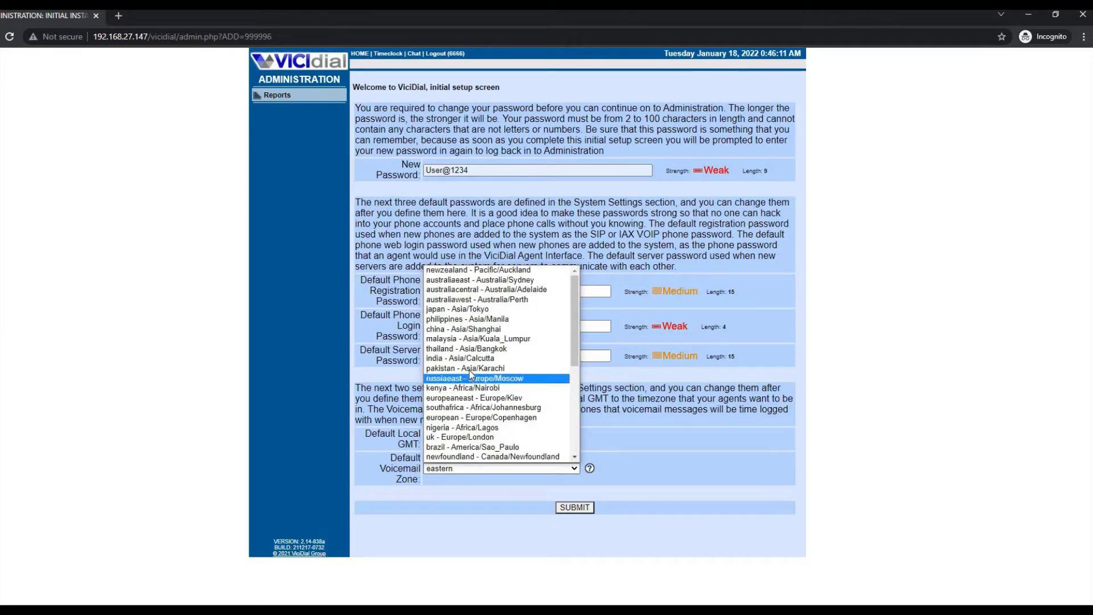
click(490, 341)
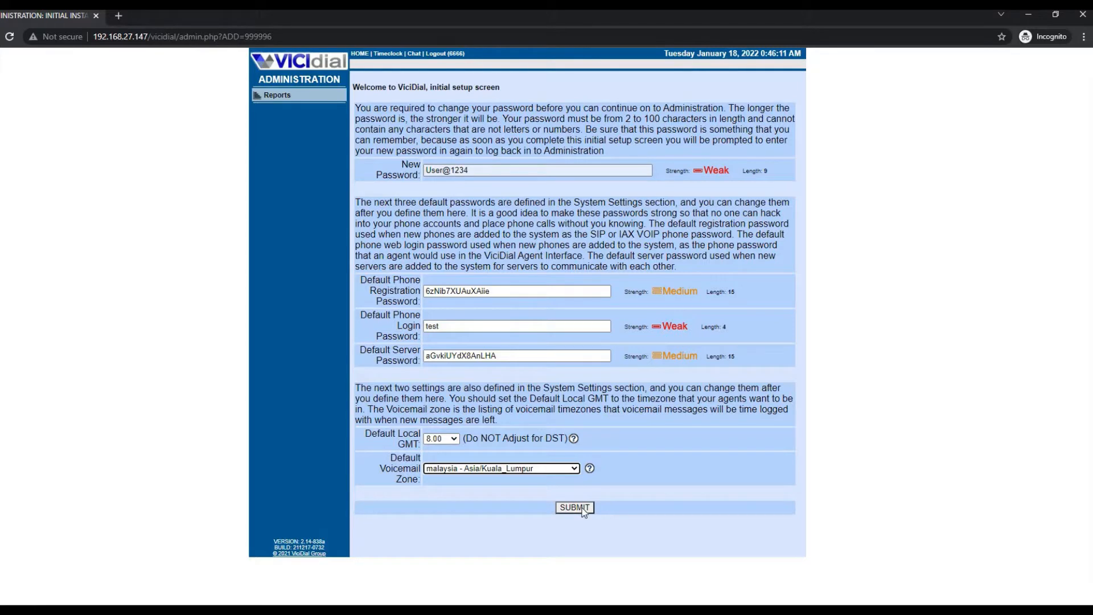
click(575, 507)
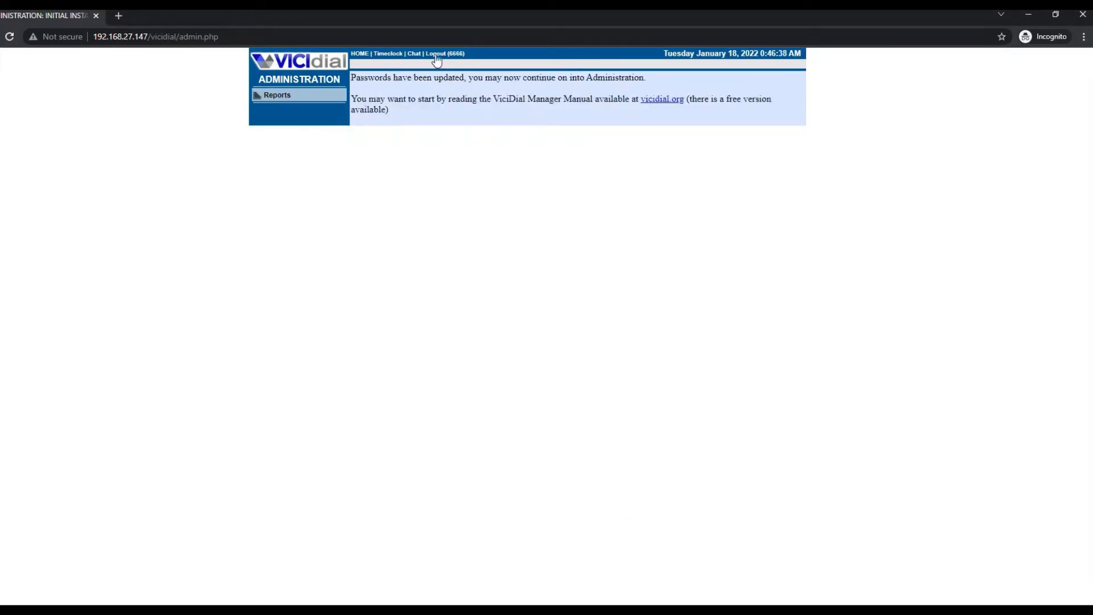
- Sign back in to Administration and zoom the dashboard to 150%
click(312, 60)
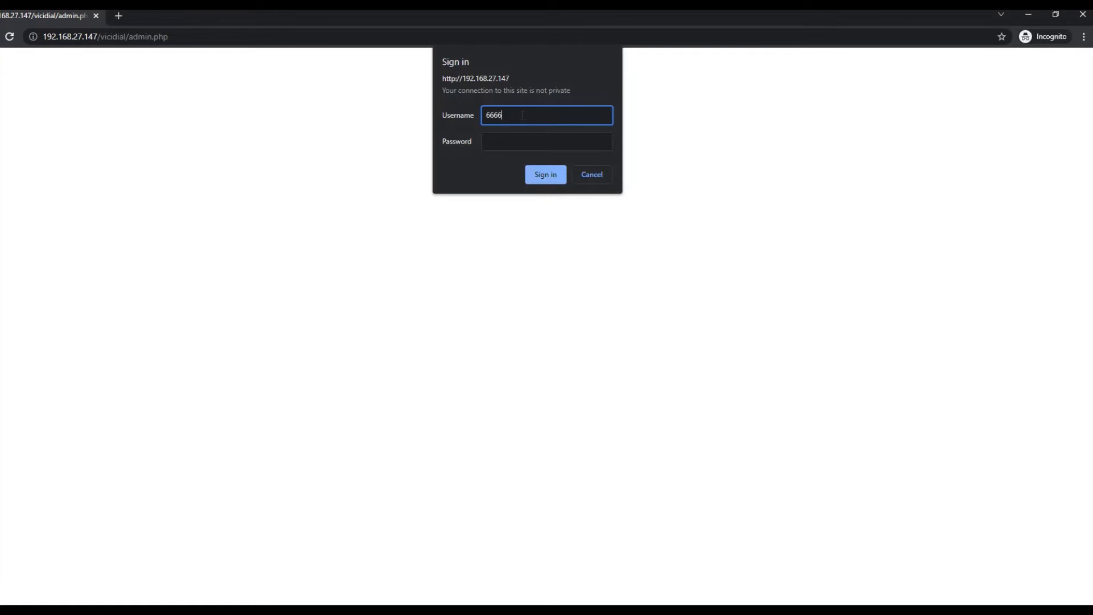
key(Tab)
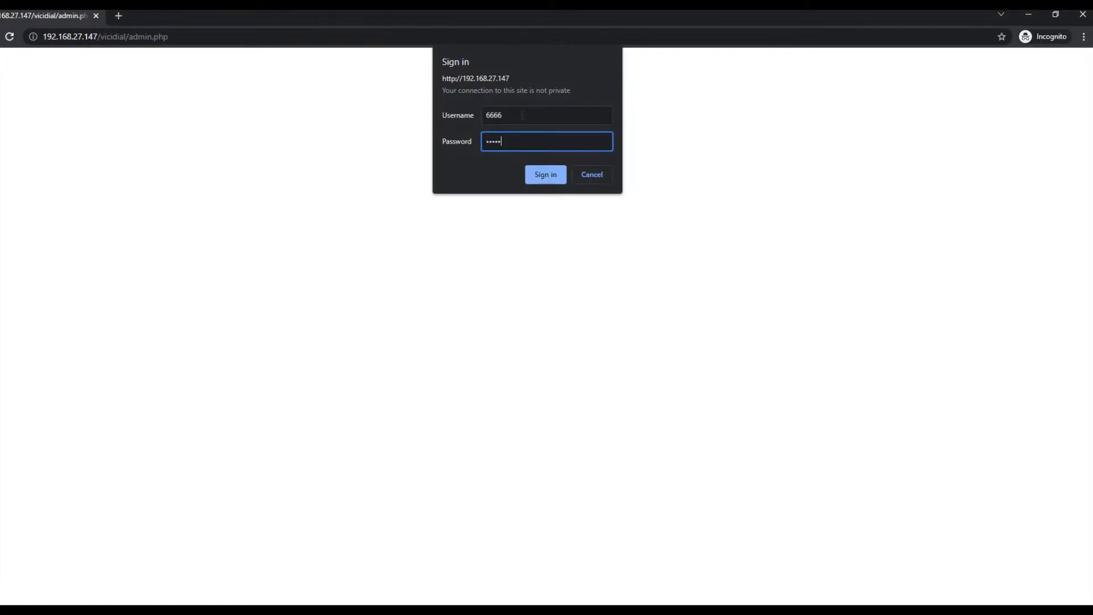
key(Return)
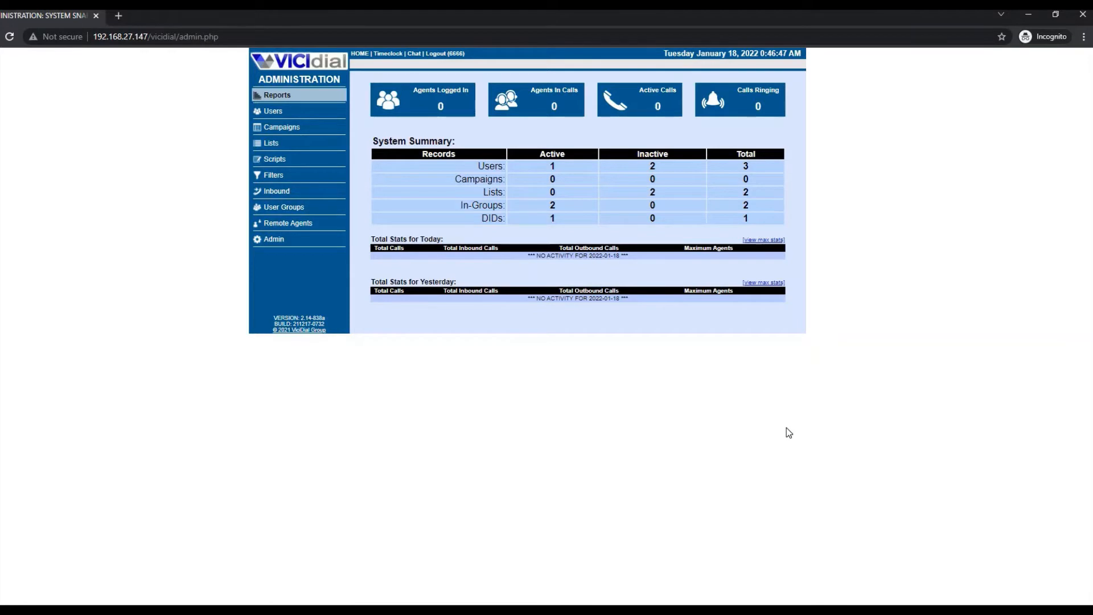
key(ctrl+plus)
key(ctrl+plus)
key(ctrl+plus)
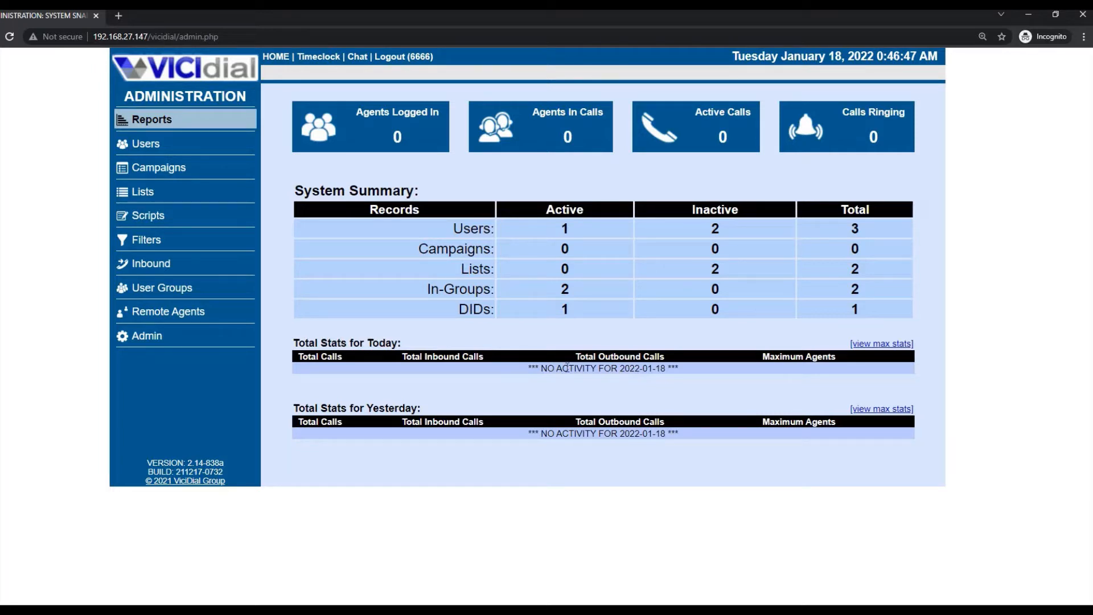
- Open server vicibox10 from Admin > Servers, which reports no permission to view it
click(154, 337)
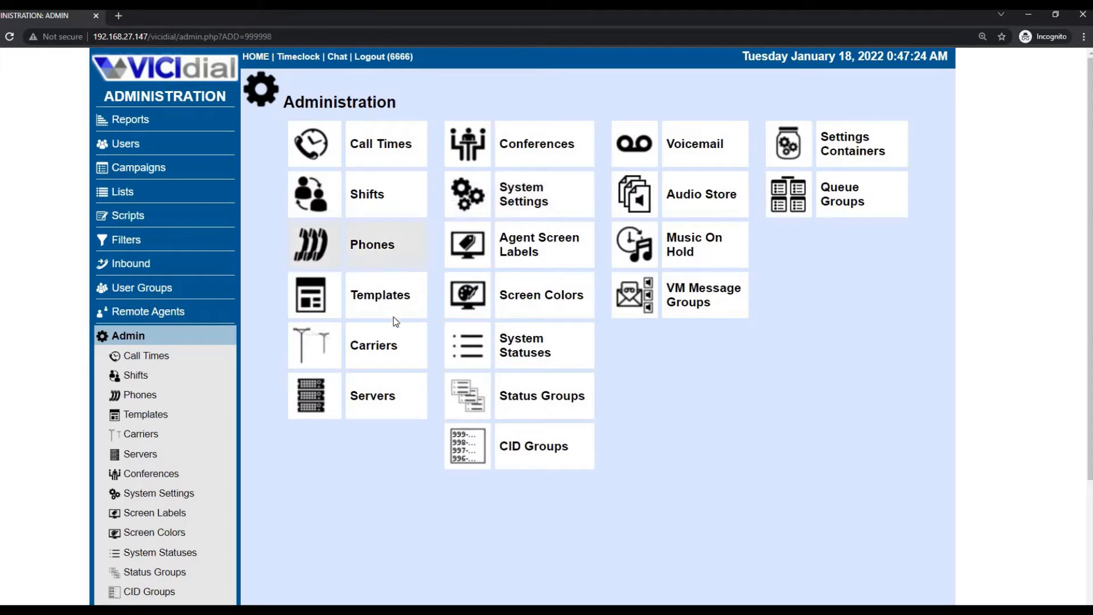
click(368, 396)
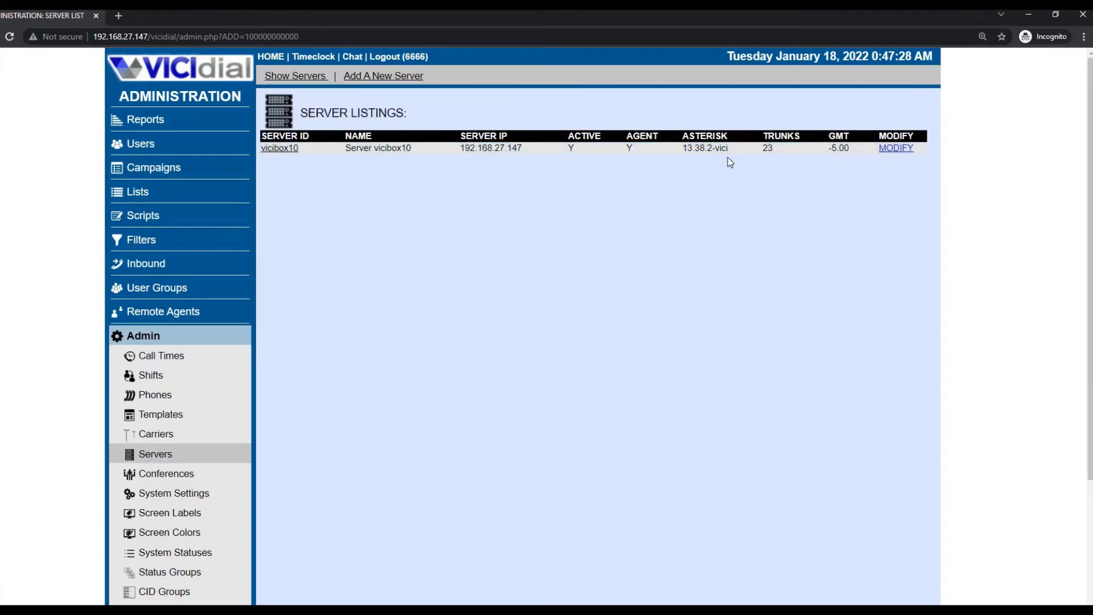
drag(727, 157, 698, 145)
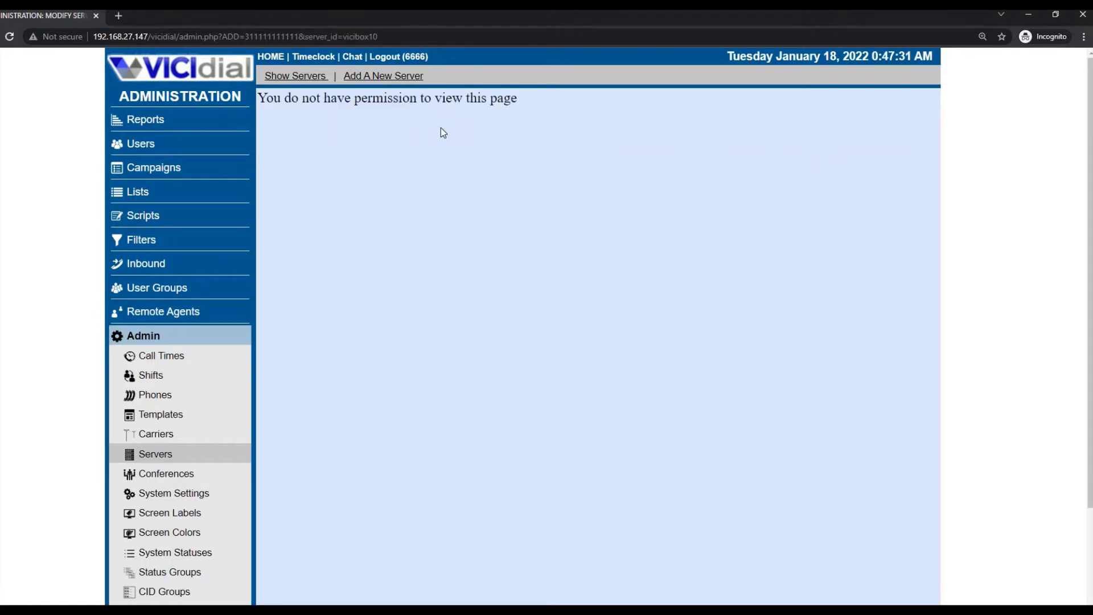
click(156, 462)
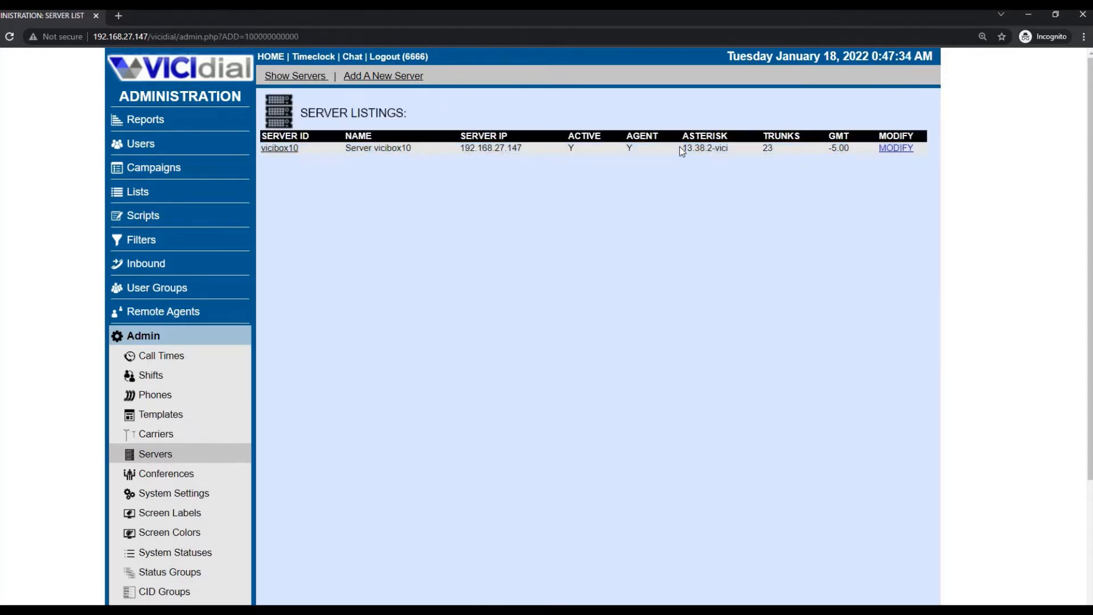
click(160, 458)
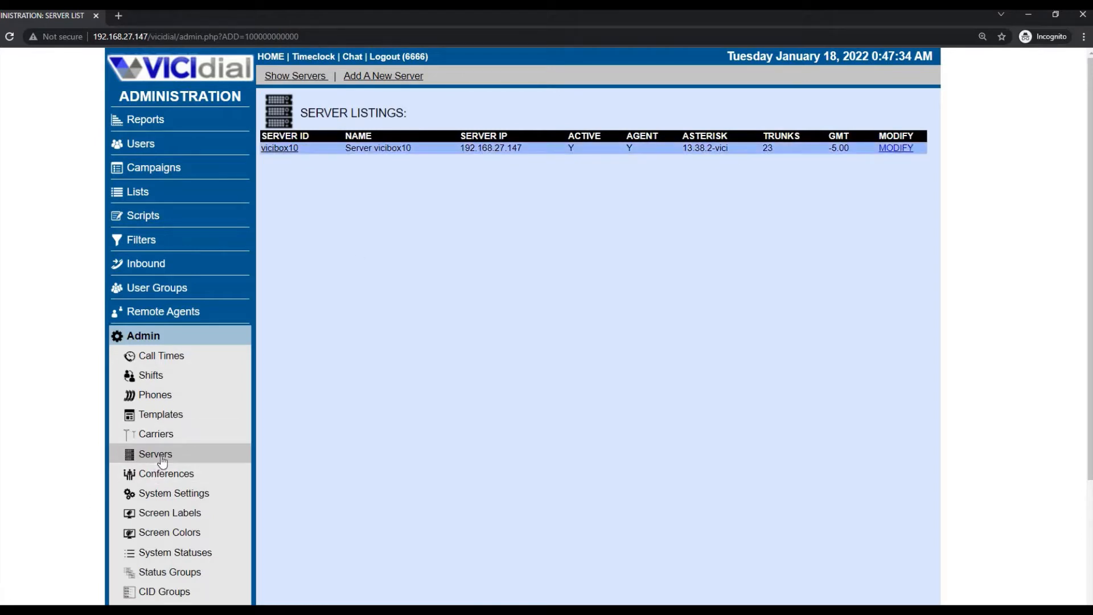
click(292, 149)
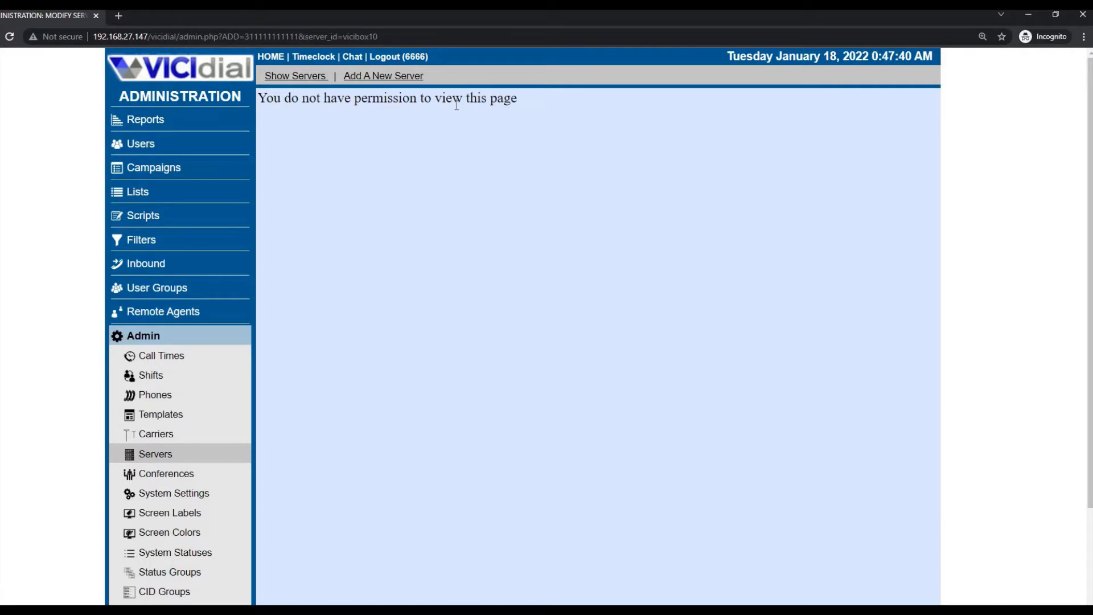
drag(519, 99, 285, 95)
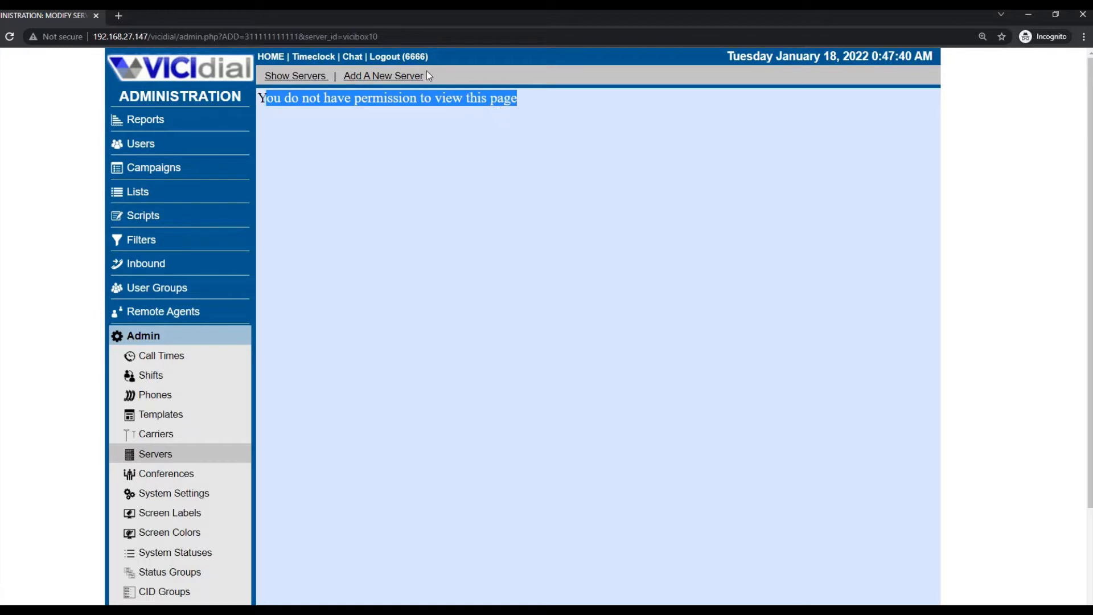
click(413, 57)
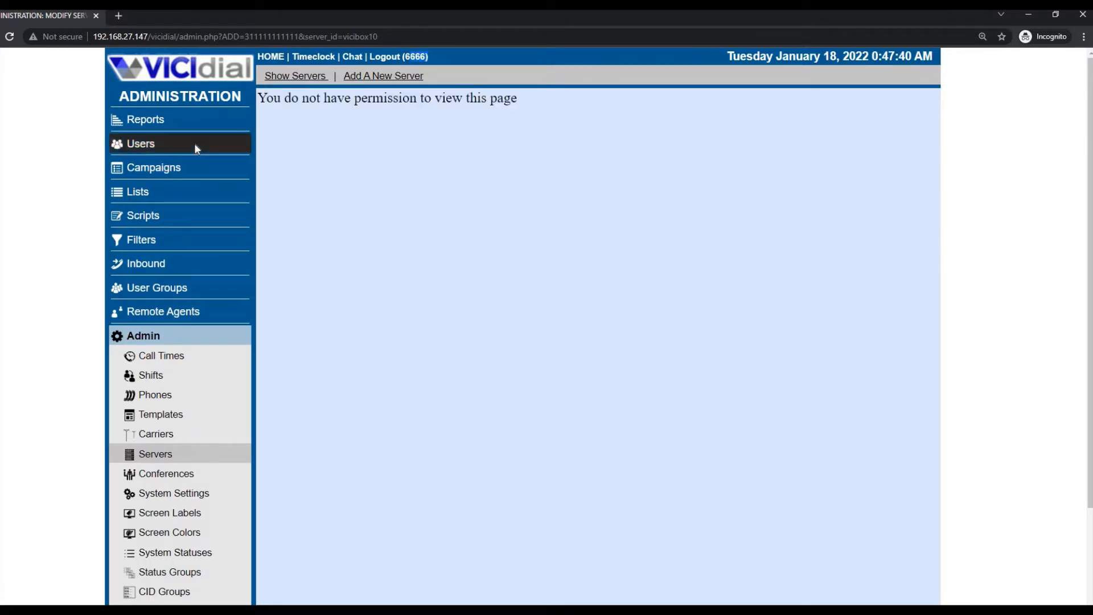
- In the admin user's record, set View Reports, Change Agent Campaign and Delete Users to 1
click(151, 152)
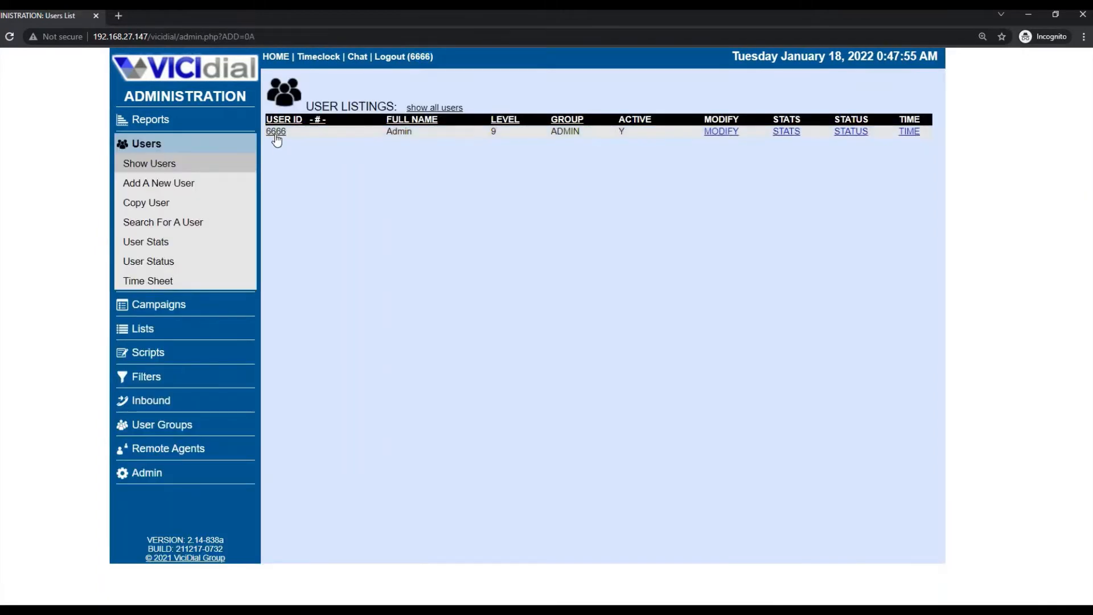
scroll(354, 189, down, 7)
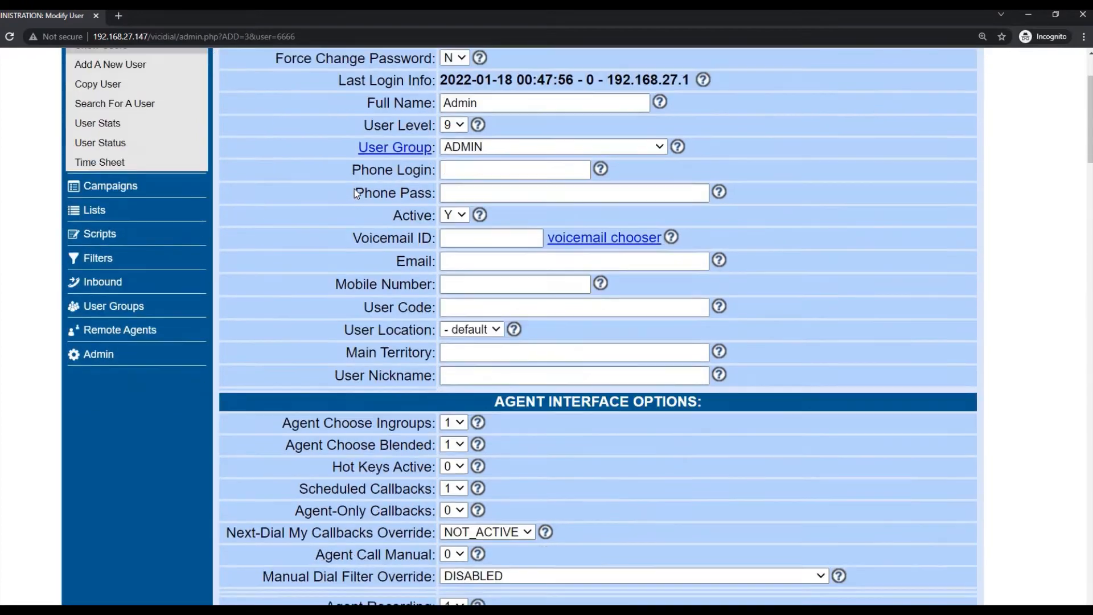
scroll(354, 189, down, 20)
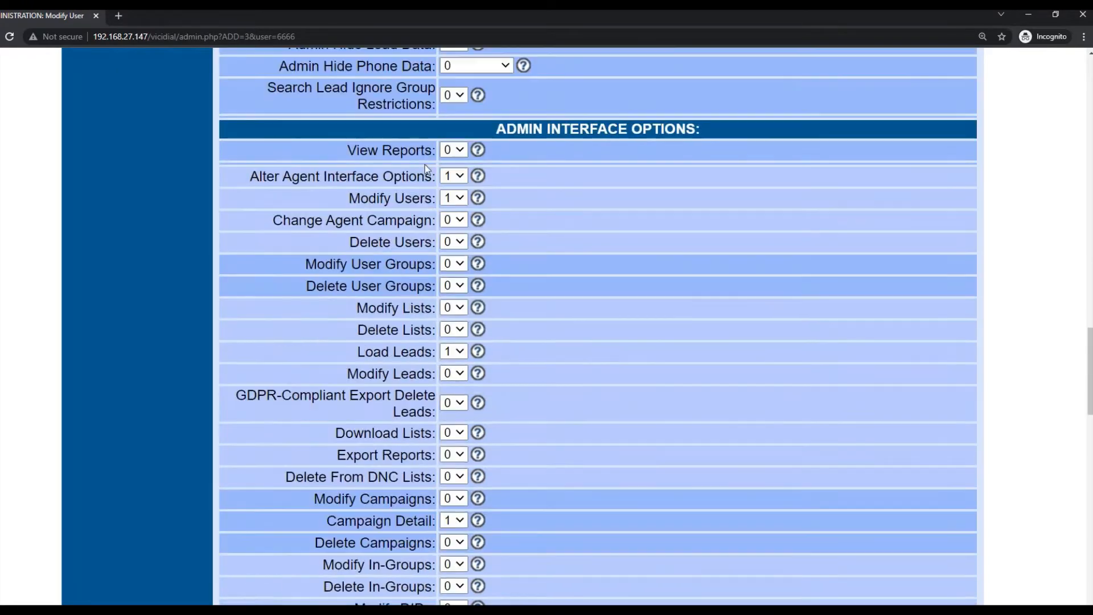
click(455, 150)
click(454, 181)
click(455, 221)
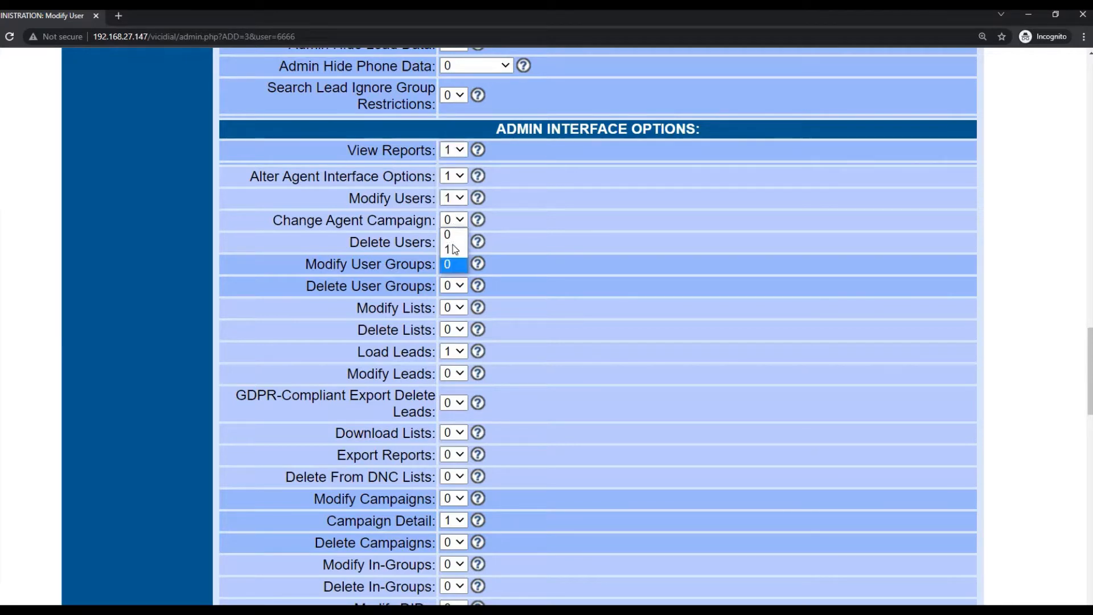
click(453, 249)
click(454, 244)
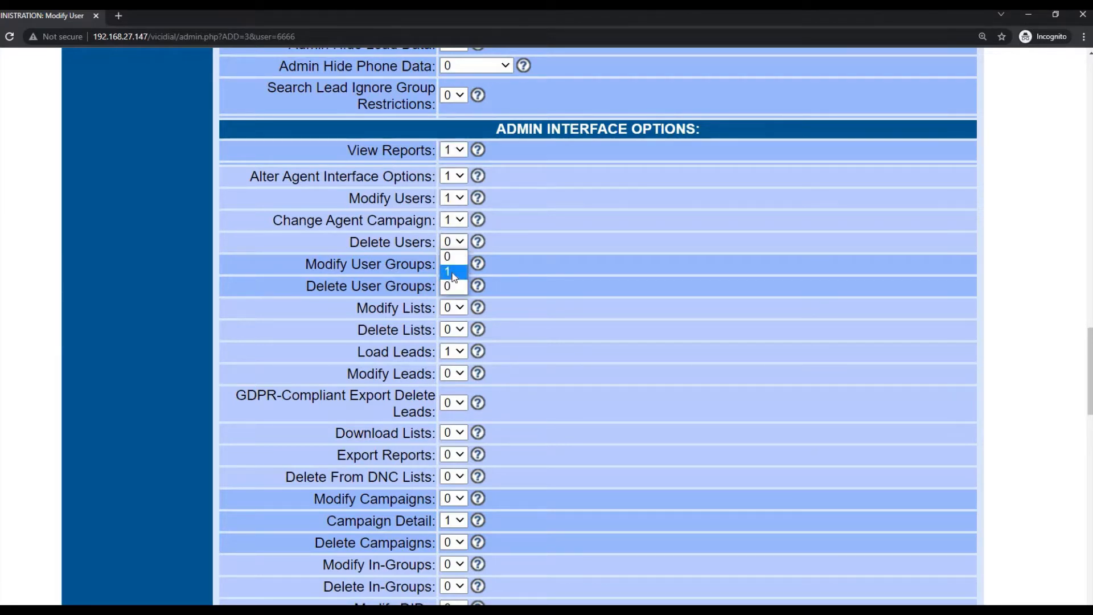
click(453, 270)
- Set Modify User Groups, Delete User Groups, Modify Lists and Delete Lists to 1
click(454, 264)
click(453, 294)
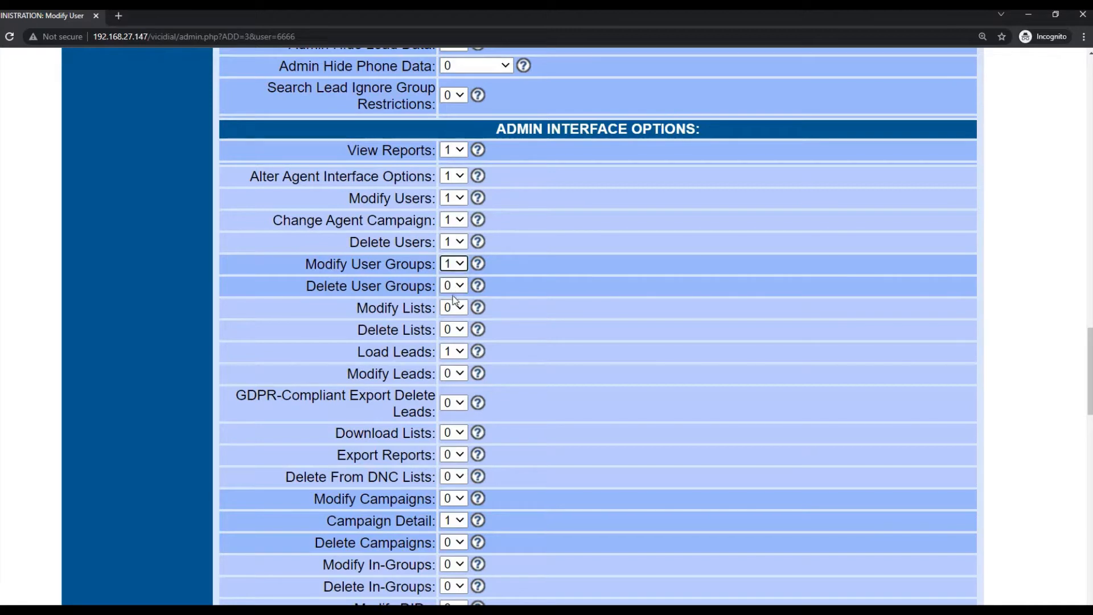
click(454, 285)
click(454, 315)
click(453, 308)
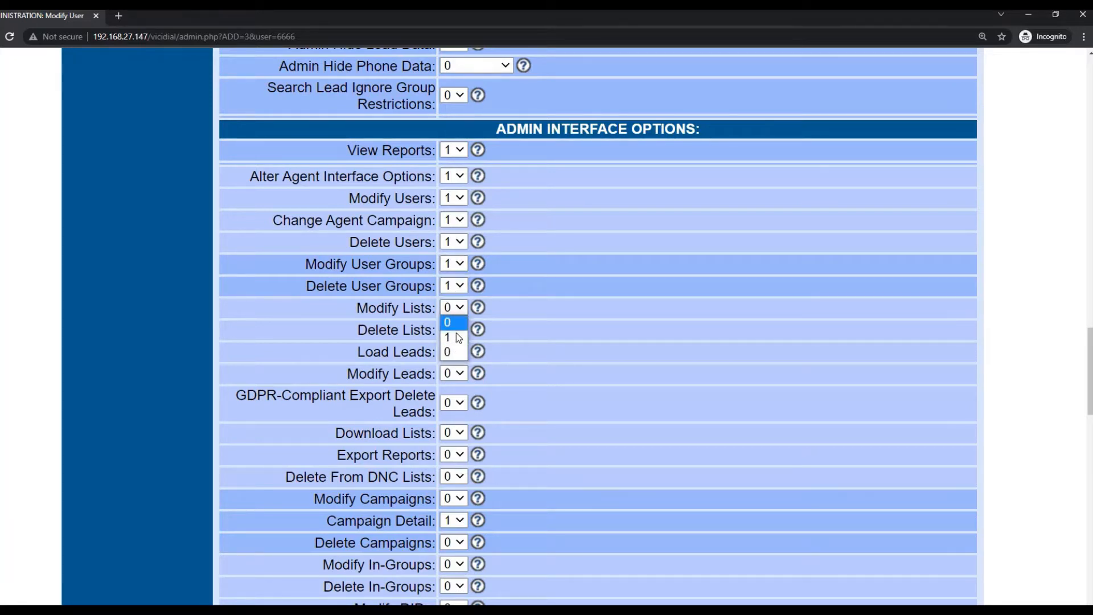
click(459, 336)
click(454, 330)
click(454, 359)
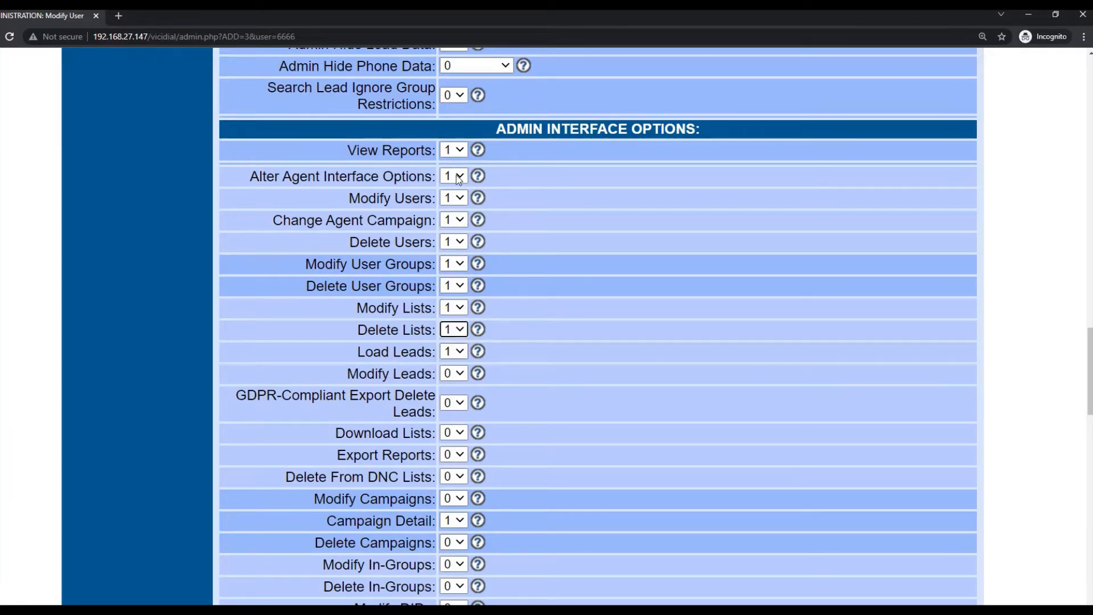
- Set Modify Leads, Download Lists, Export Reports, Delete From DNC and Modify Campaigns to 1, GDPR staying 0
scroll(472, 372, down, 2)
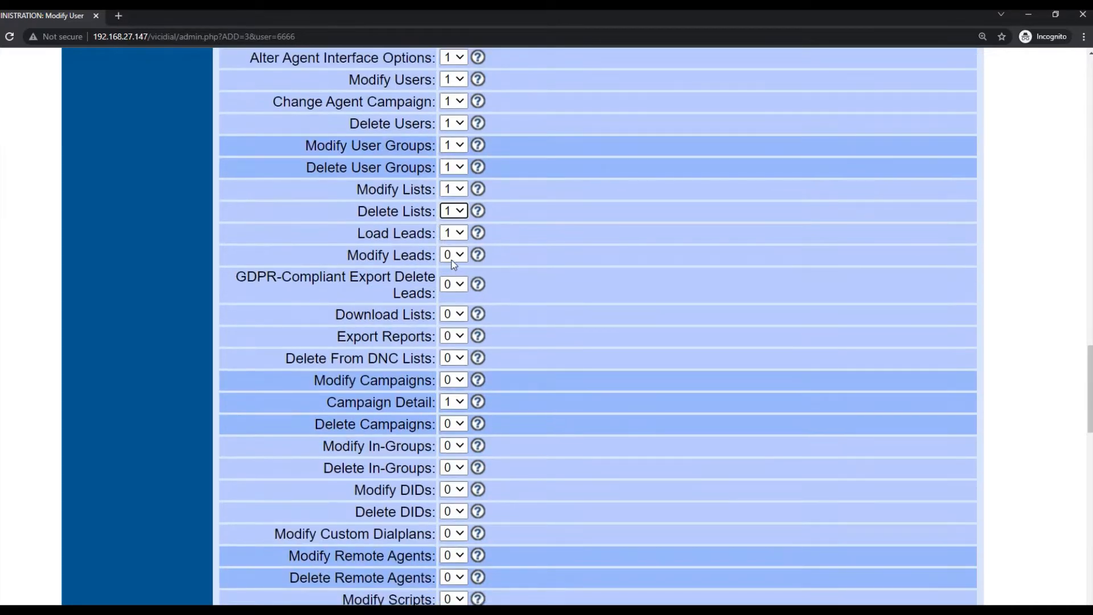
click(454, 259)
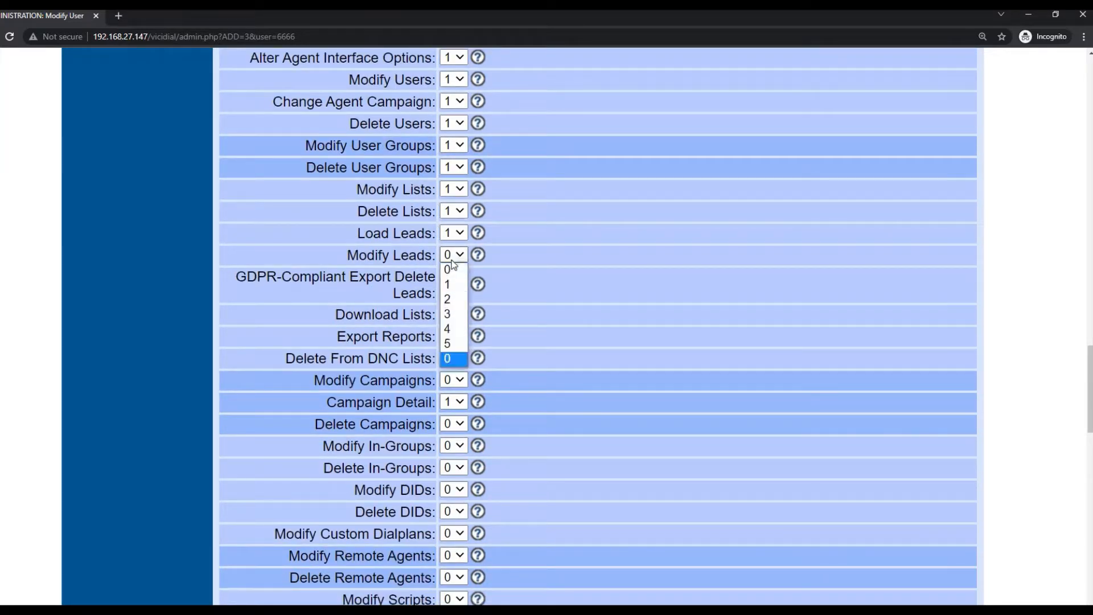
click(454, 283)
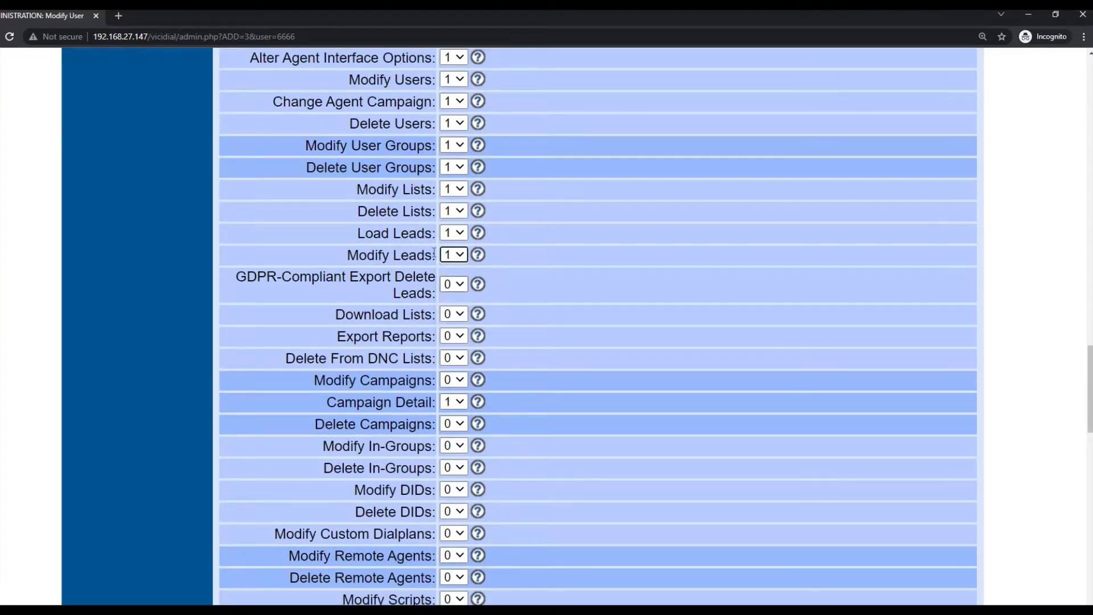
click(449, 287)
click(451, 296)
click(453, 314)
click(450, 344)
click(454, 336)
click(450, 364)
click(454, 358)
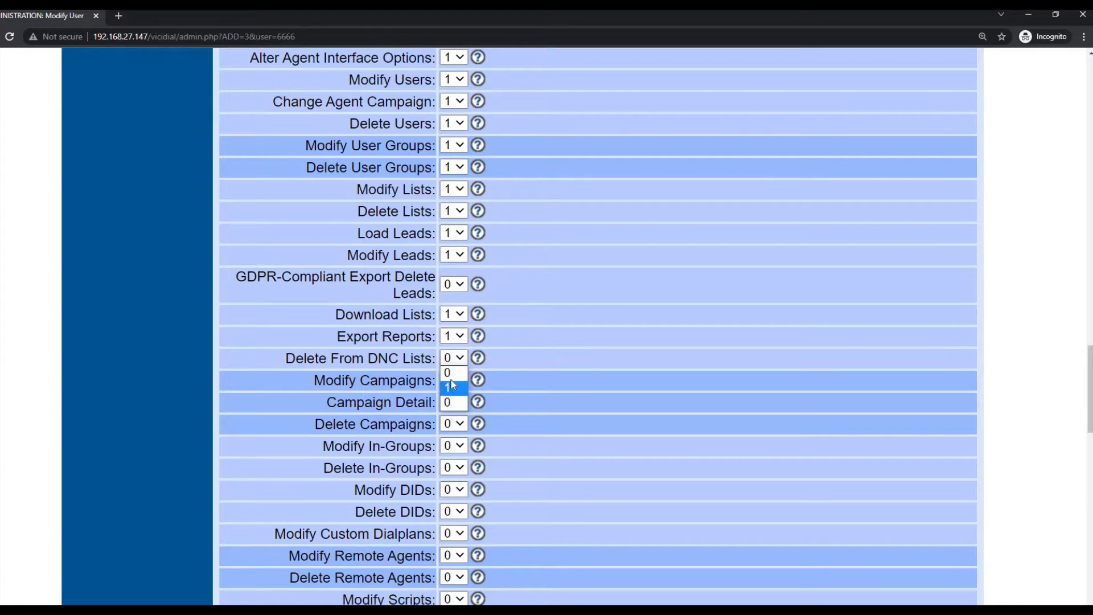
click(450, 387)
click(454, 380)
click(450, 409)
- Set Delete Campaigns, Modify and Delete In-Groups, and Modify and Delete DIDs to 1
scroll(456, 311, down, 2)
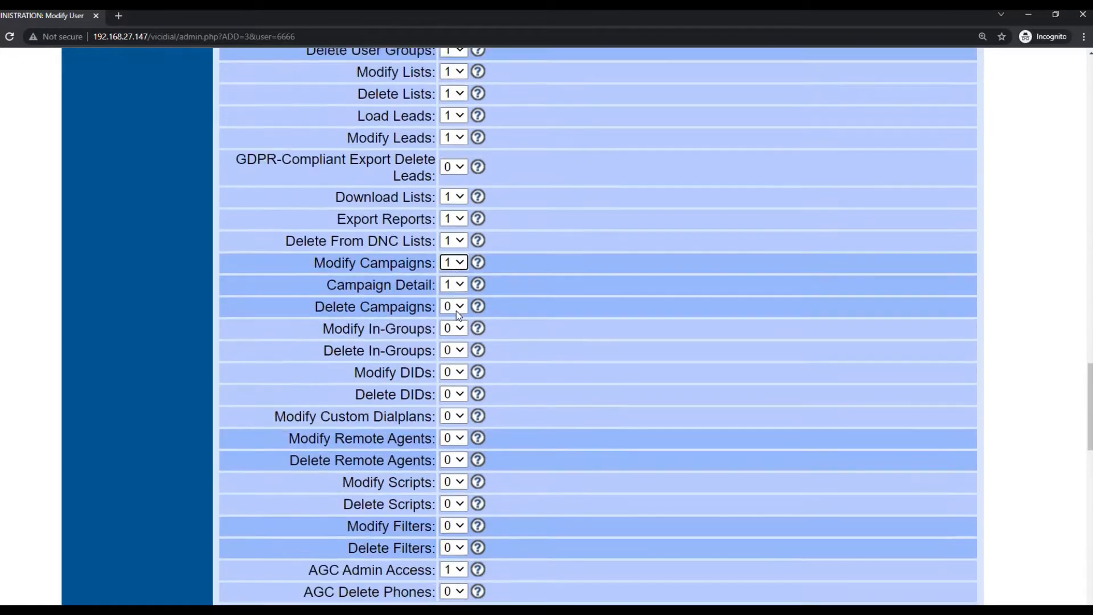
click(454, 327)
click(450, 335)
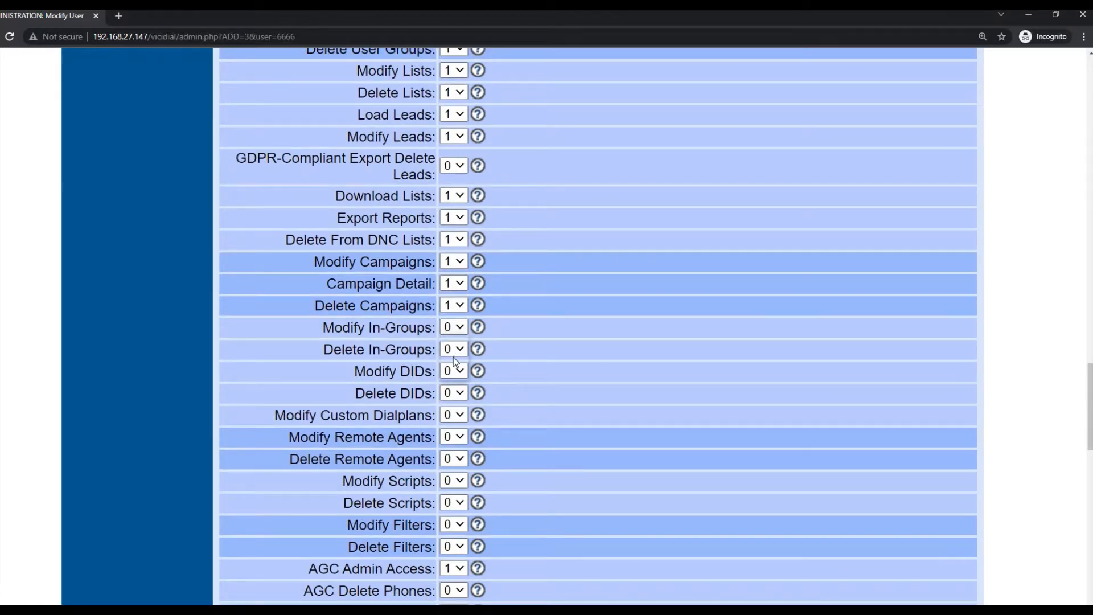
click(454, 327)
click(450, 357)
click(459, 379)
click(453, 371)
click(449, 401)
click(453, 393)
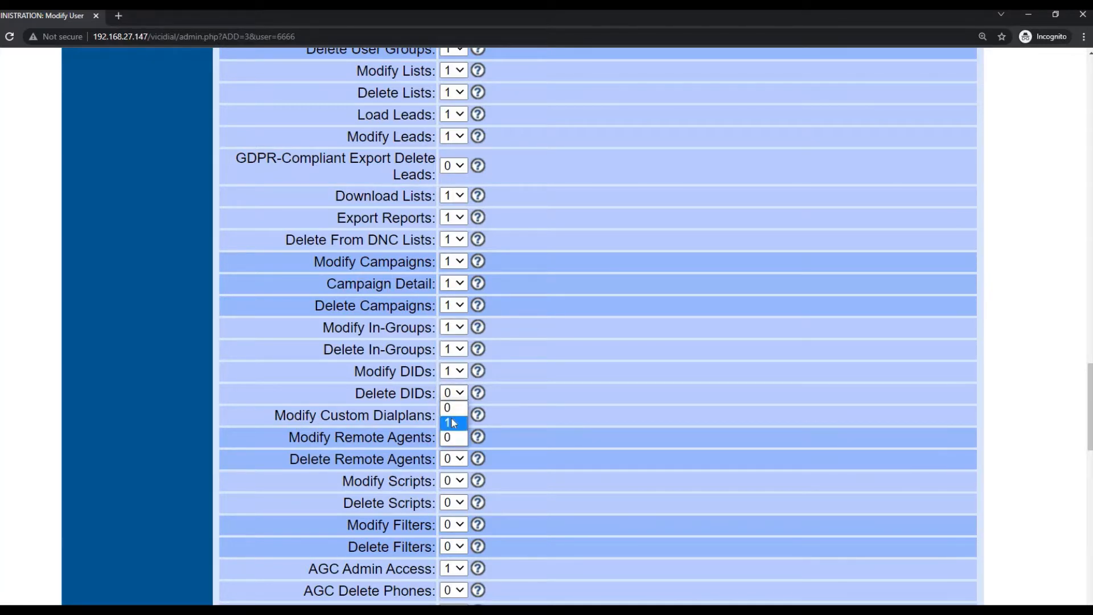
click(453, 421)
- Set Modify Custom Dialplans, Modify and Delete Remote Agents, and Modify Scripts to 1
click(454, 415)
click(454, 444)
click(454, 436)
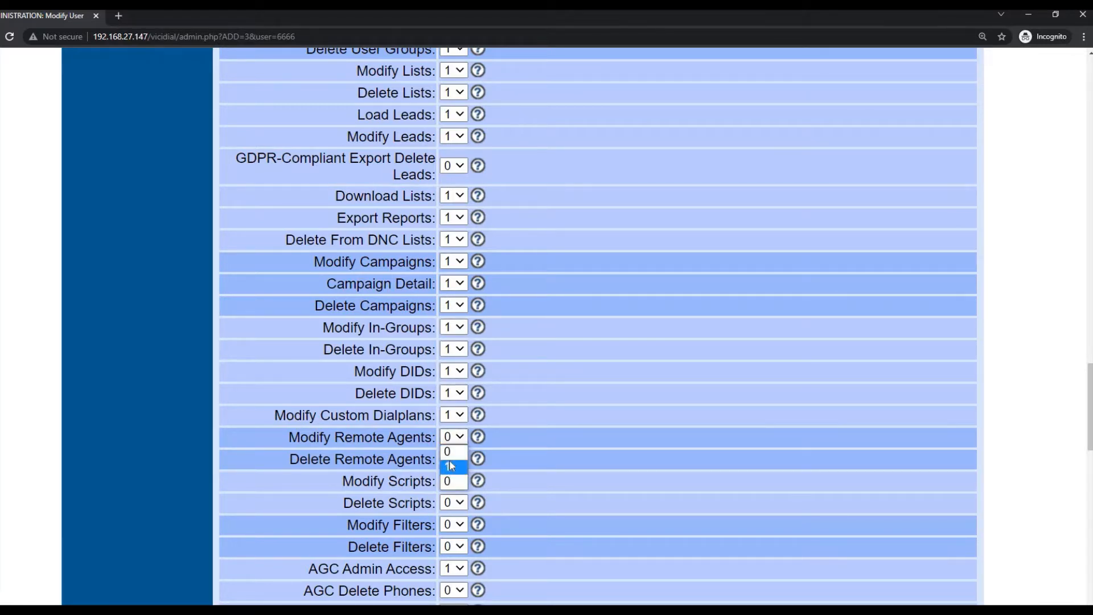
click(450, 462)
click(454, 460)
click(454, 488)
click(454, 481)
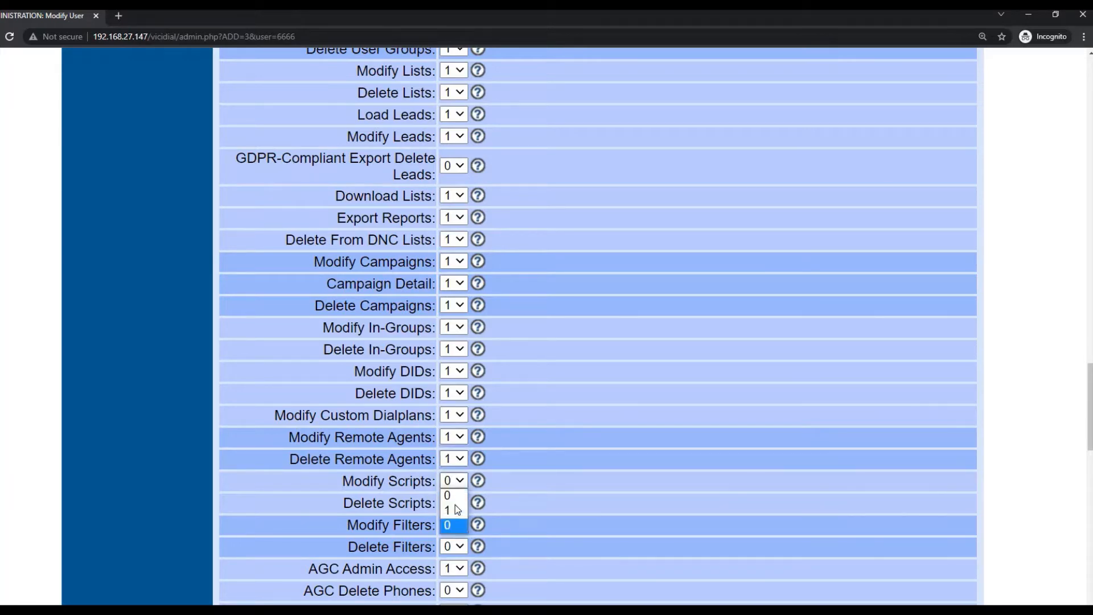
click(454, 510)
scroll(451, 212, down, 5)
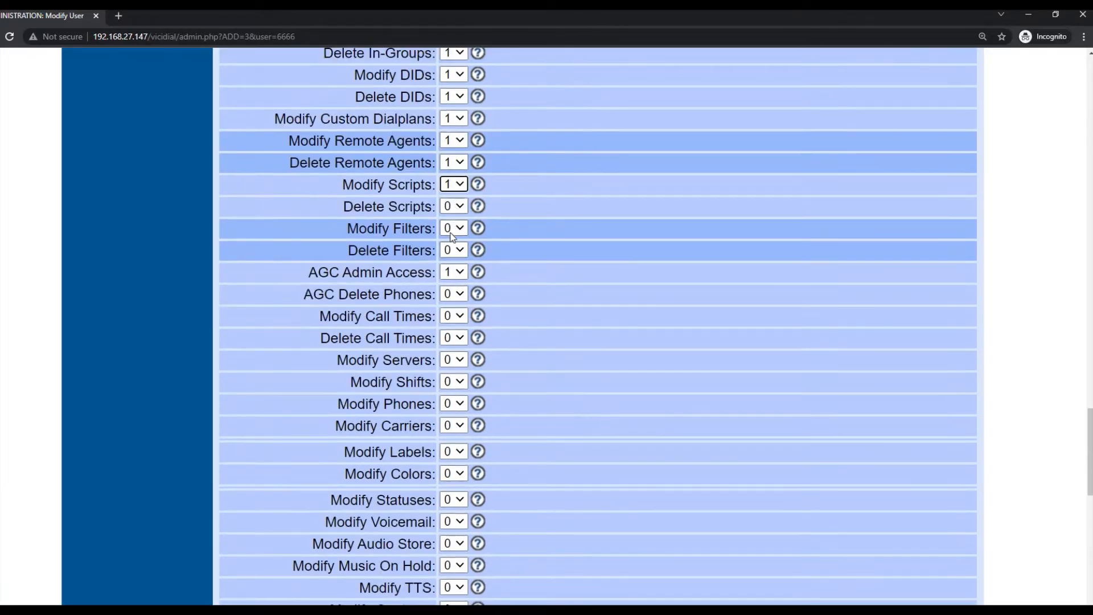
- Set Delete Scripts, Filters, AGC Delete Phones, Call Times, Servers, Shifts, Phones and Carriers permissions to 1
click(453, 206)
click(452, 235)
click(452, 228)
click(450, 260)
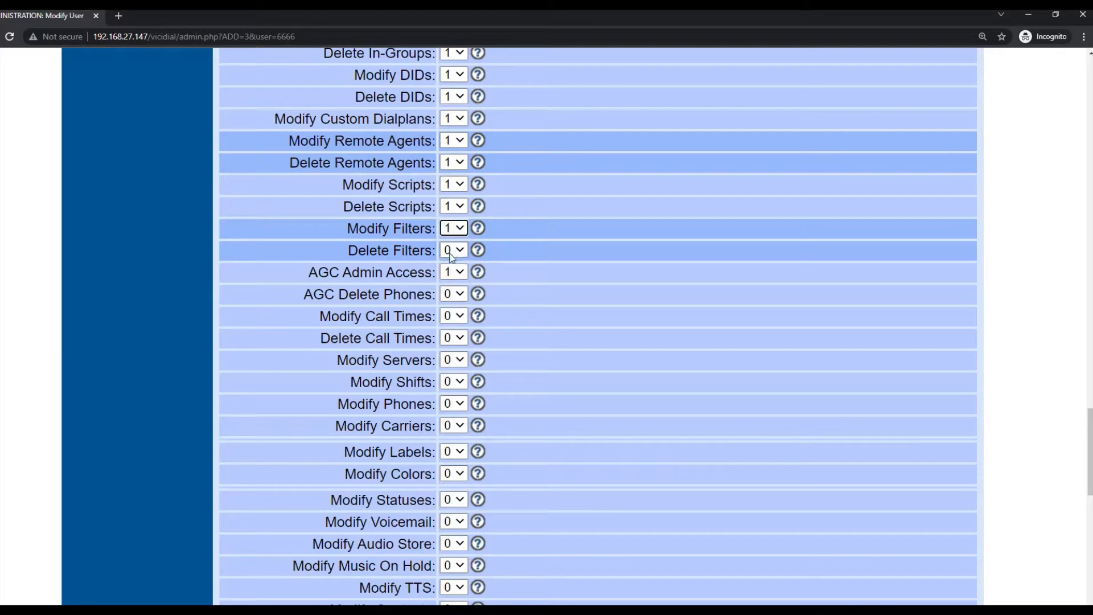
click(451, 250)
click(454, 281)
click(453, 294)
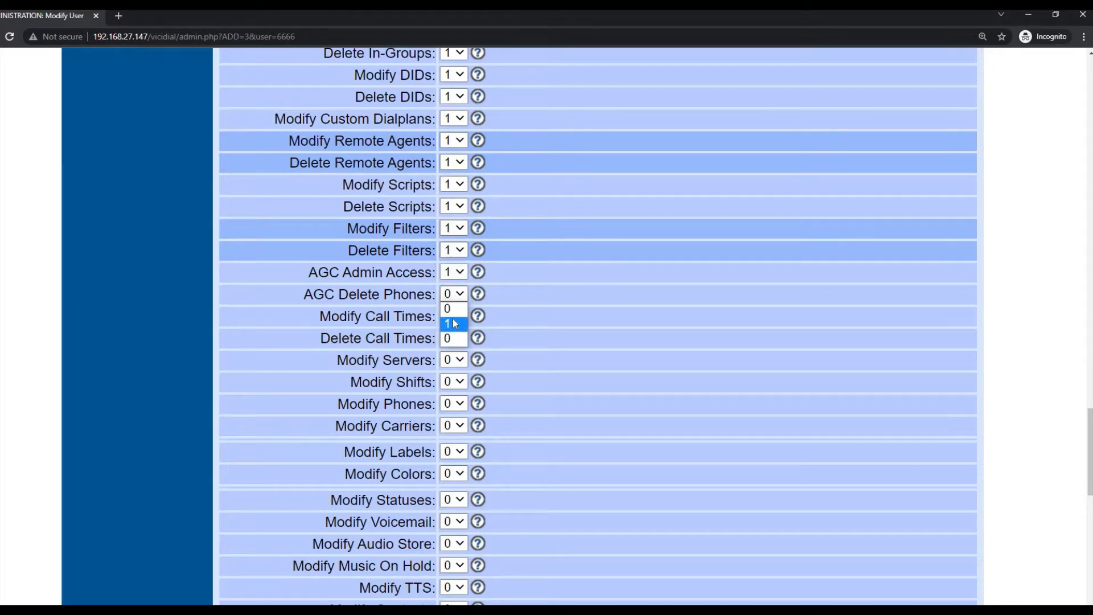
click(452, 317)
click(453, 317)
click(455, 343)
click(456, 343)
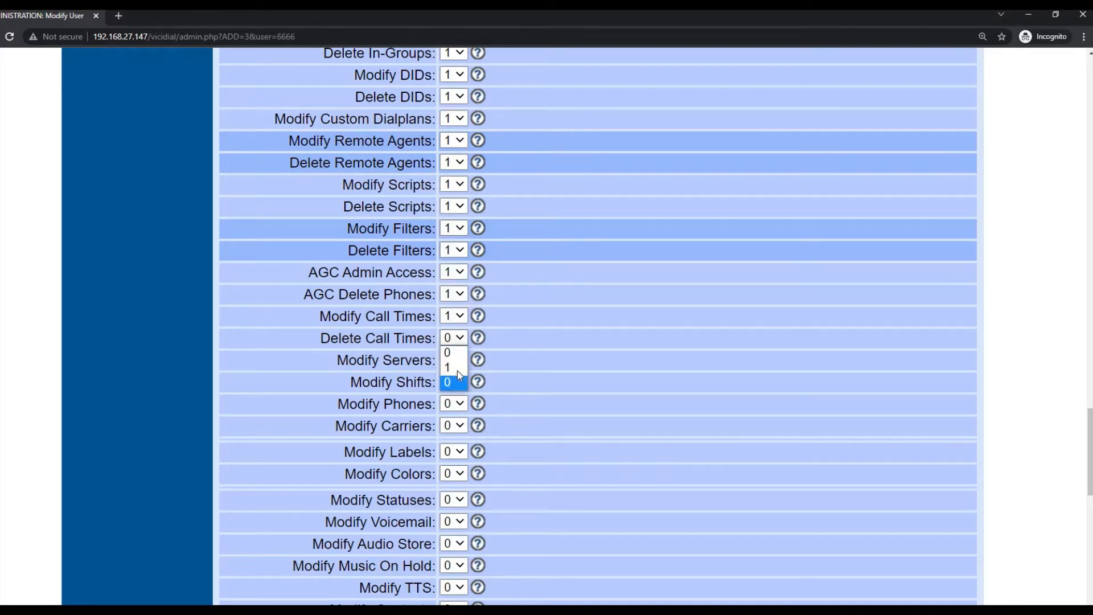
click(454, 360)
click(455, 388)
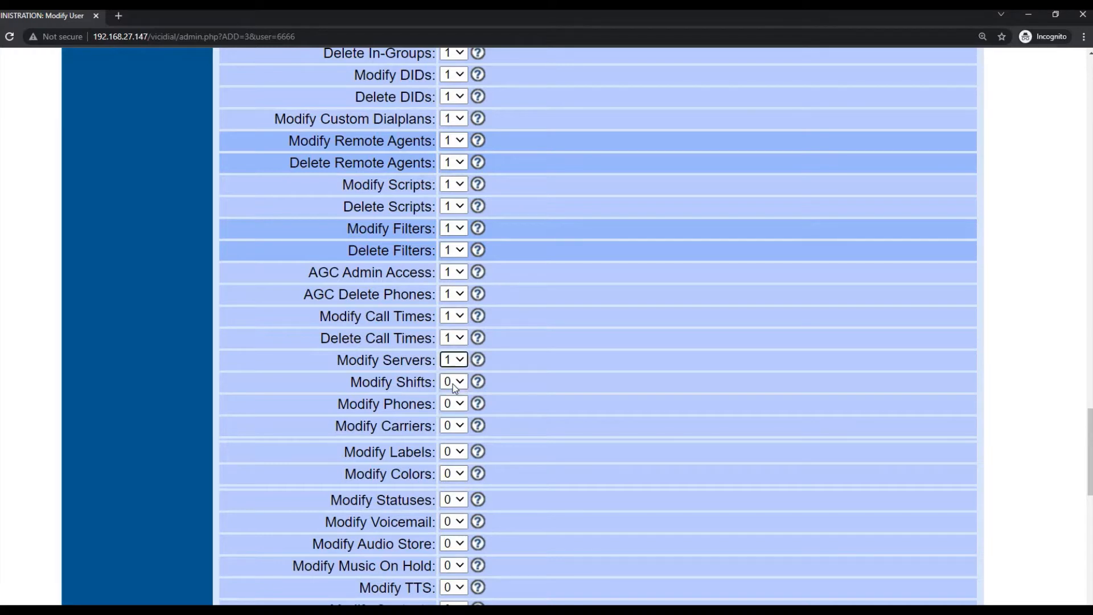
click(453, 382)
click(453, 409)
click(454, 404)
click(452, 432)
click(453, 426)
click(454, 455)
- Set Modify Labels, Colors, Statuses, Voicemail, Audio Store, Music On Hold, TTS, Contacts and CallCard Access to 1
scroll(466, 342, down, 2)
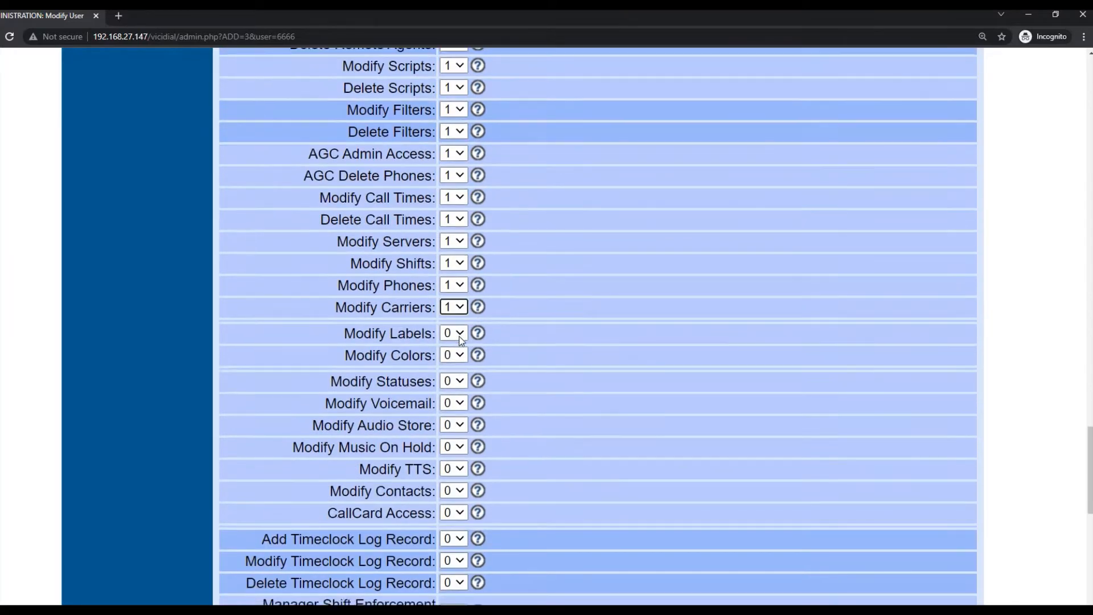
click(453, 333)
click(454, 355)
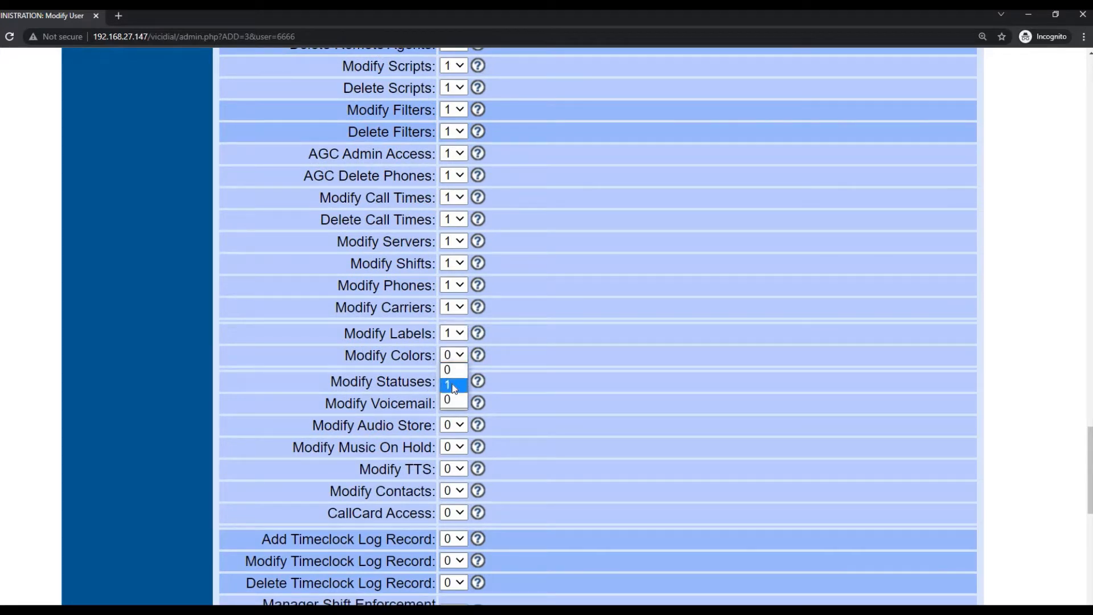
click(454, 382)
click(454, 381)
click(454, 407)
click(454, 403)
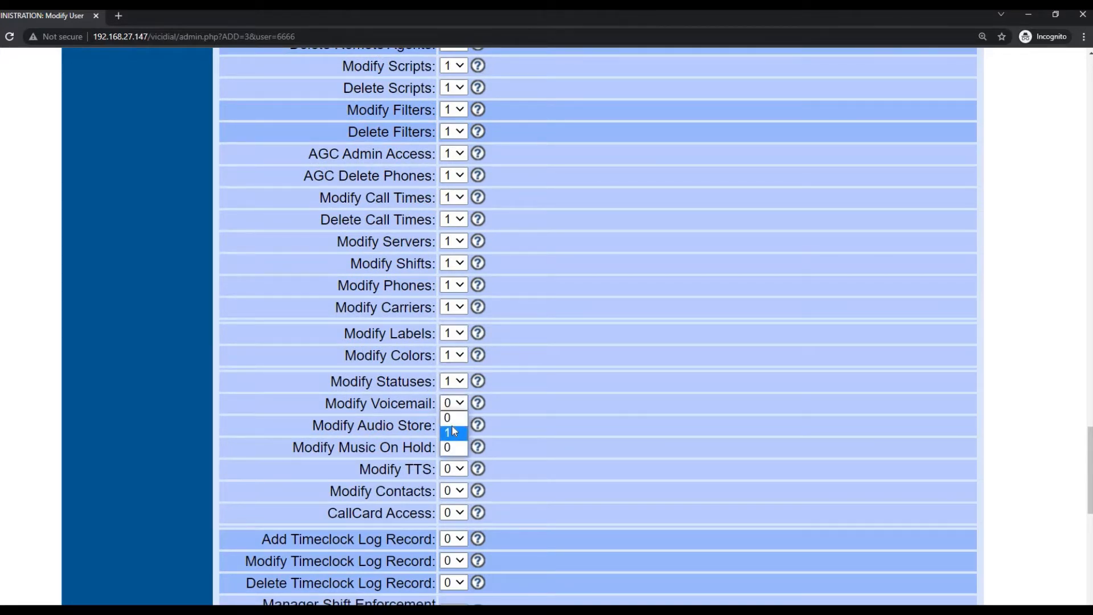
click(454, 430)
click(453, 425)
click(453, 453)
click(454, 447)
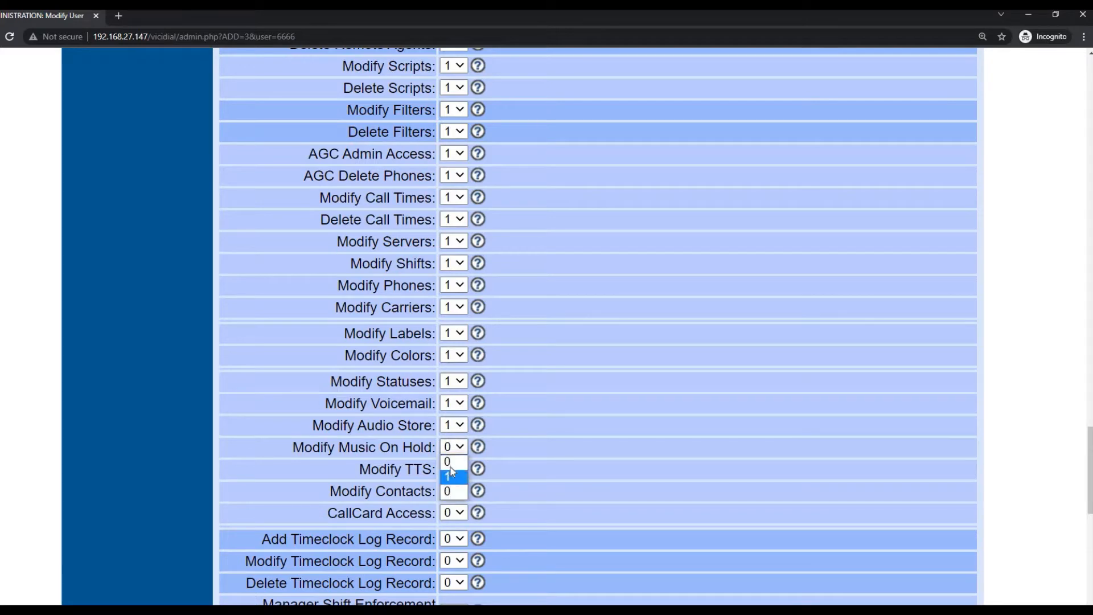
click(454, 475)
click(454, 469)
click(454, 496)
click(454, 491)
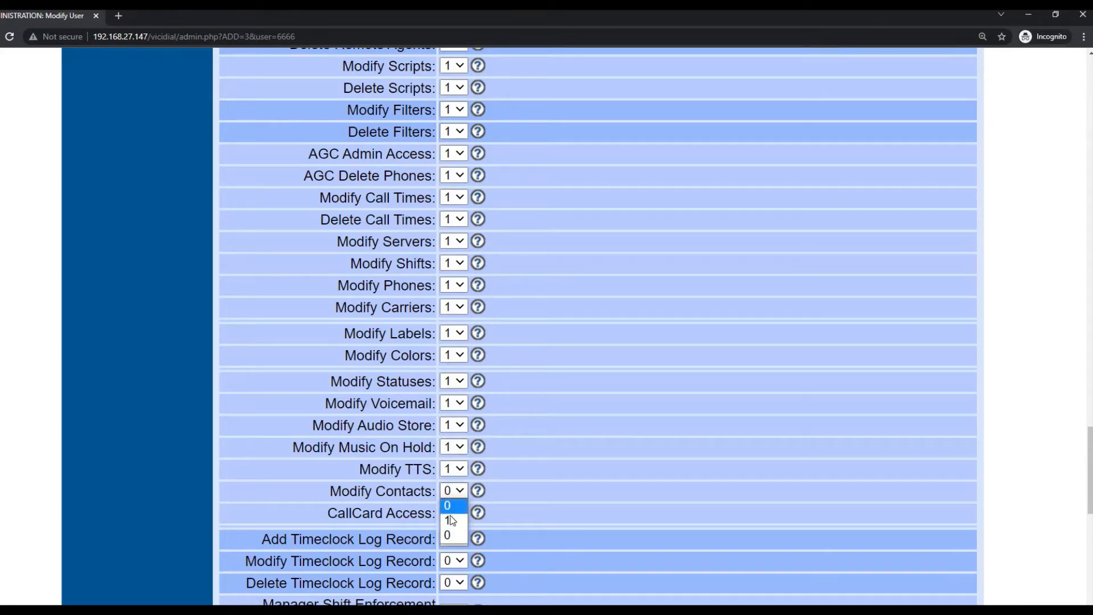
click(454, 518)
click(454, 513)
click(454, 540)
- Set the Timeclock Log Record, Shift Enforcement Override and Pause Code Approval permissions to 1, then submit
scroll(474, 424, down, 4)
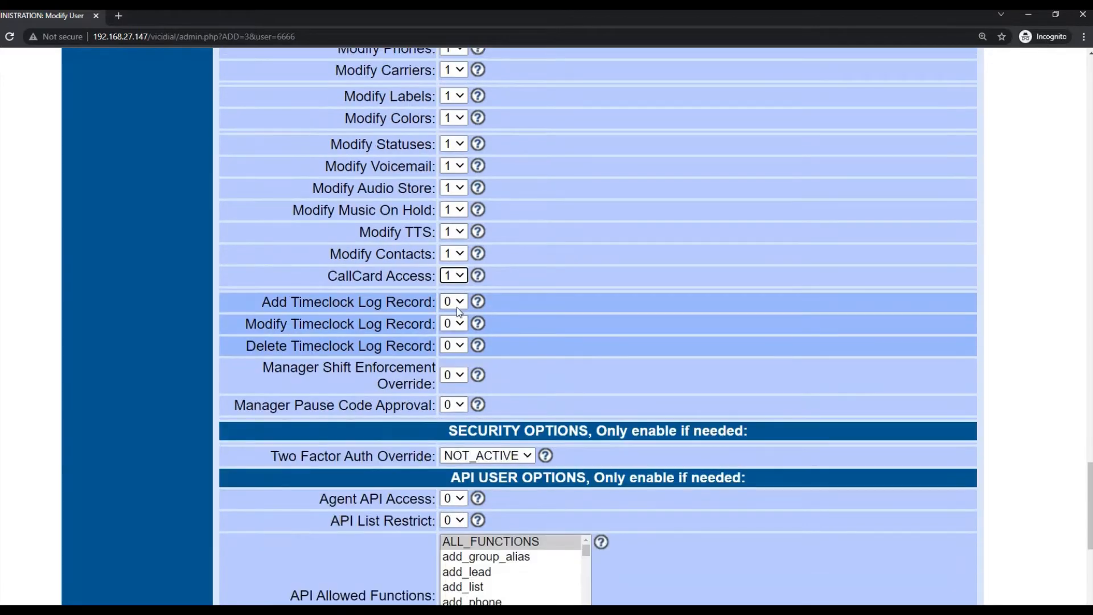
click(454, 301)
click(454, 329)
click(454, 323)
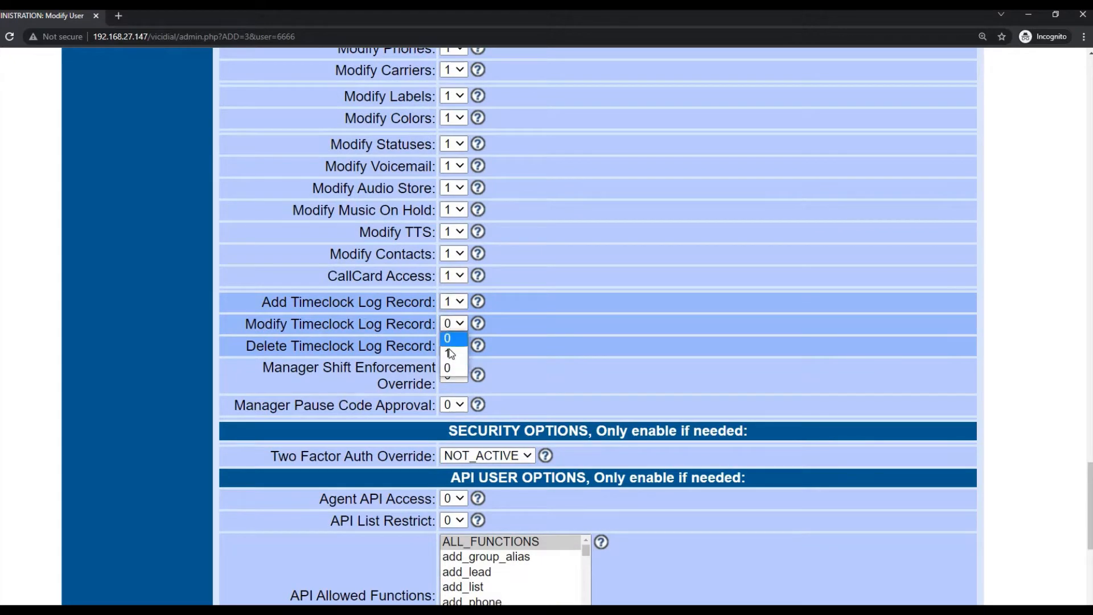
click(454, 351)
click(454, 346)
click(454, 373)
click(454, 375)
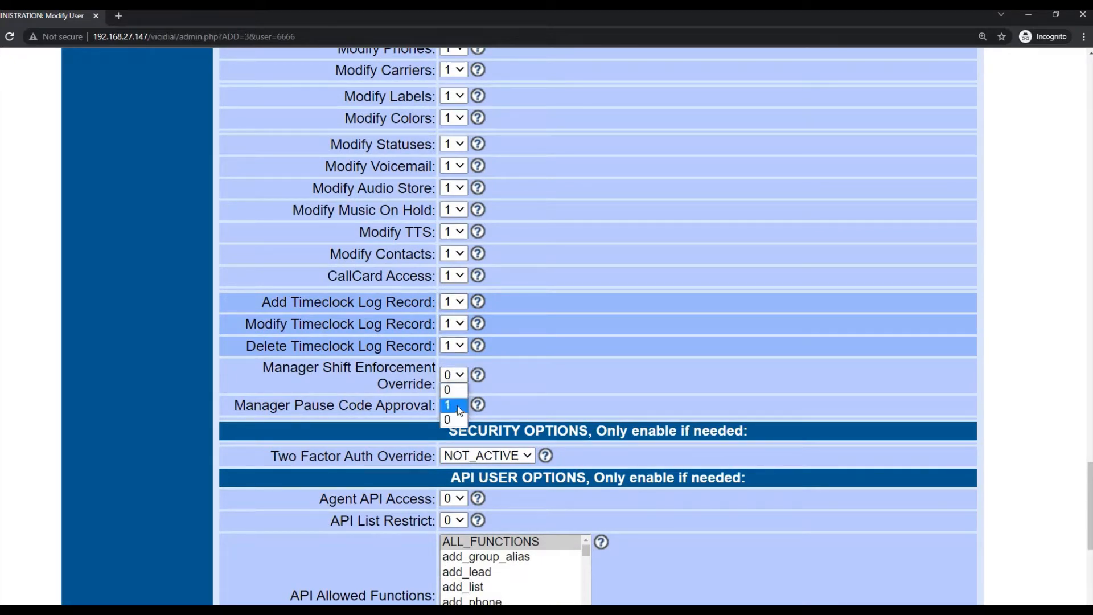
click(454, 403)
click(454, 404)
click(454, 434)
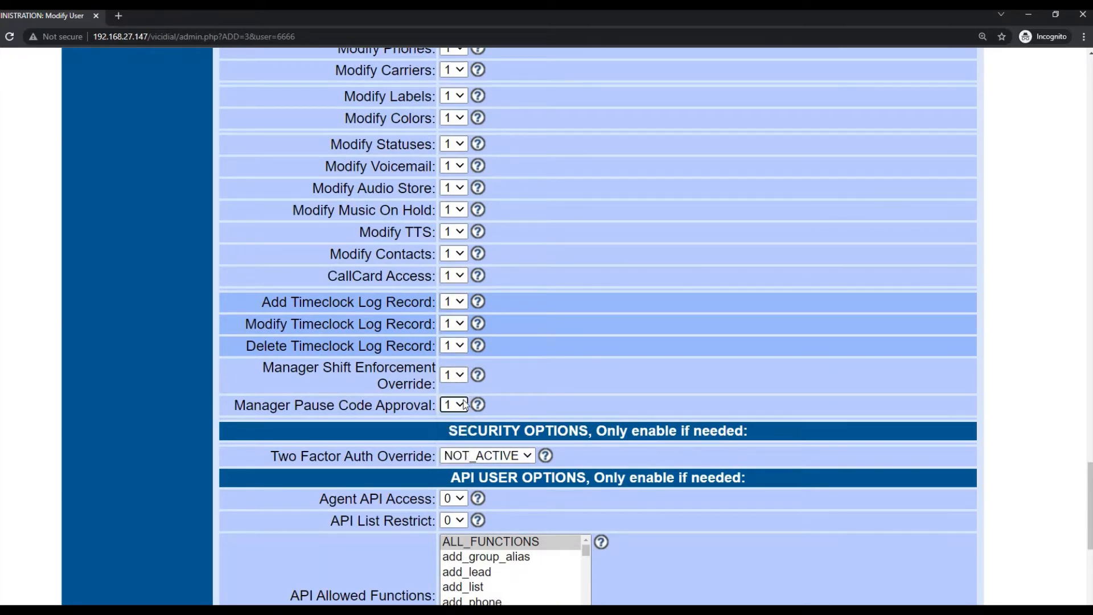
scroll(592, 375, down, 7)
click(591, 372)
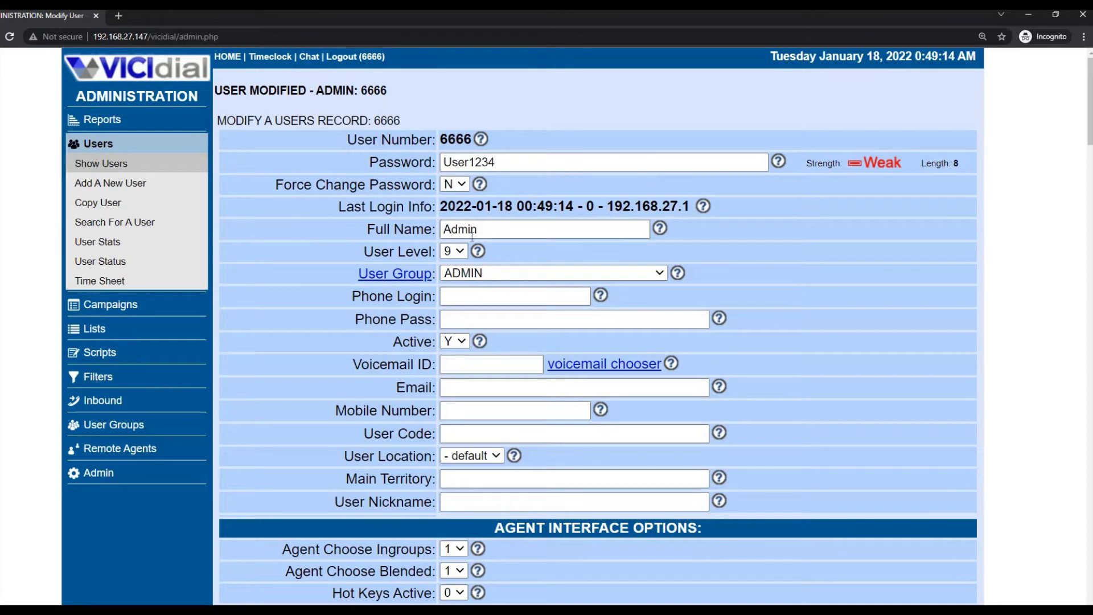
- Check the user location list and the user number, then go to the Copy User form
click(466, 456)
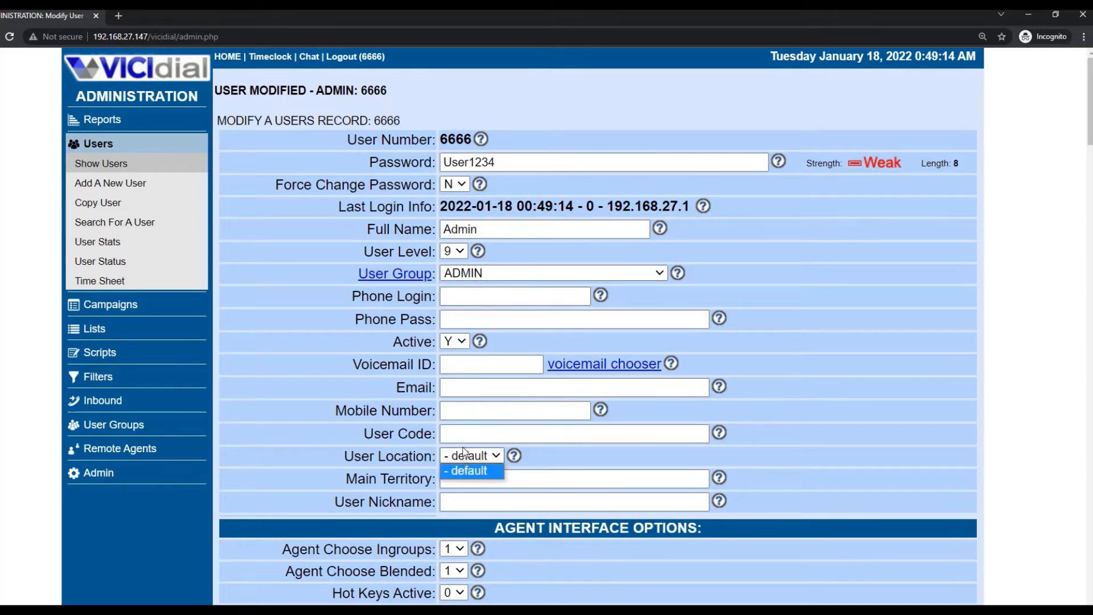
click(484, 221)
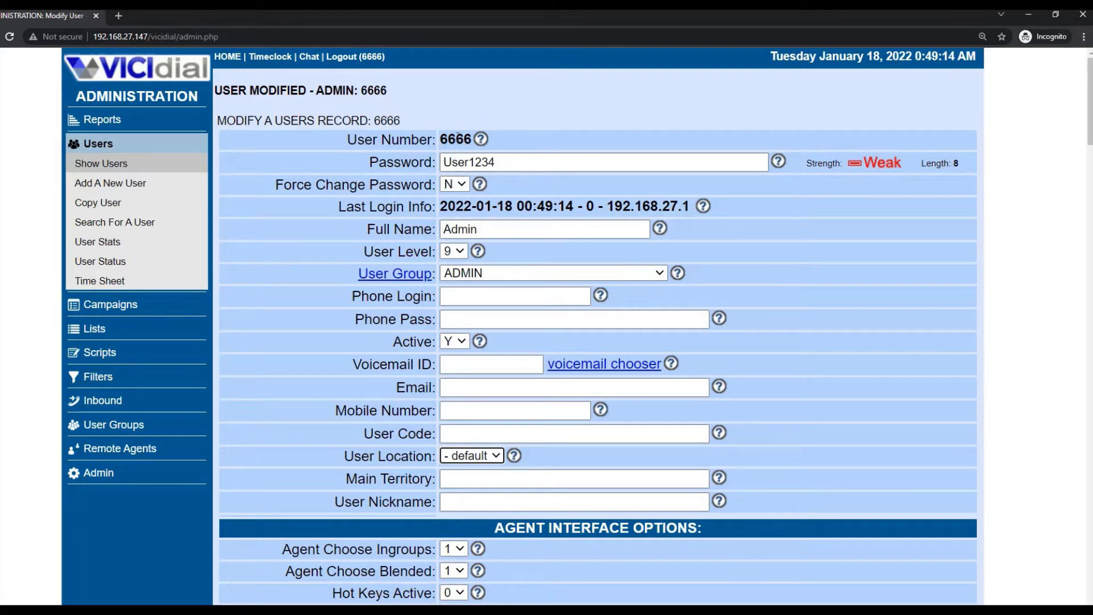
drag(442, 139, 485, 139)
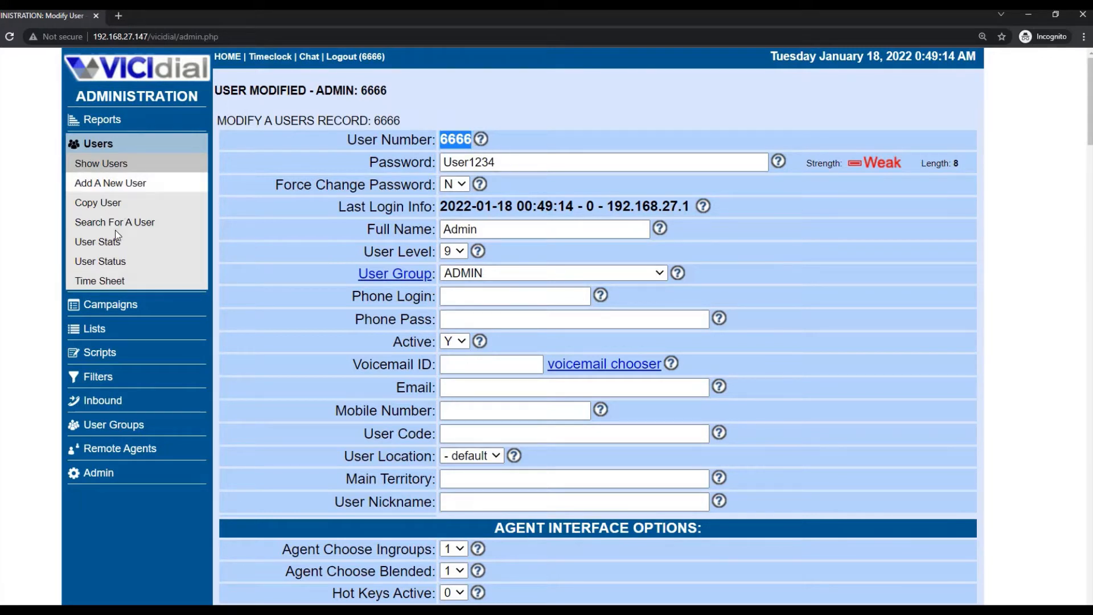
click(99, 206)
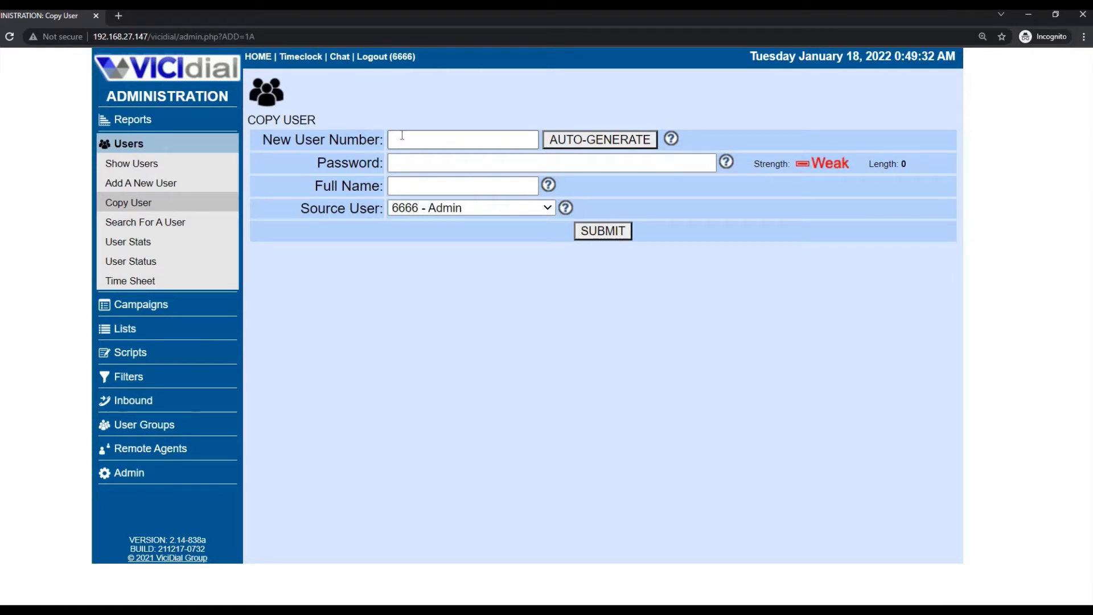
- Enter the new user number, an account password, and full name 'Super Admin'
click(402, 136)
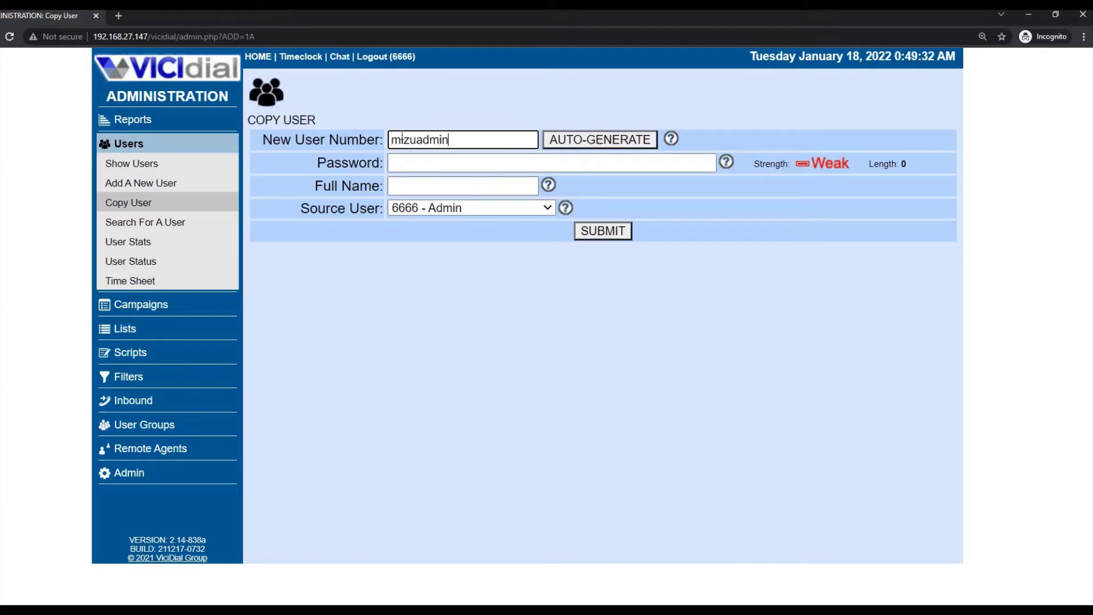
key(Tab)
key(Tab)
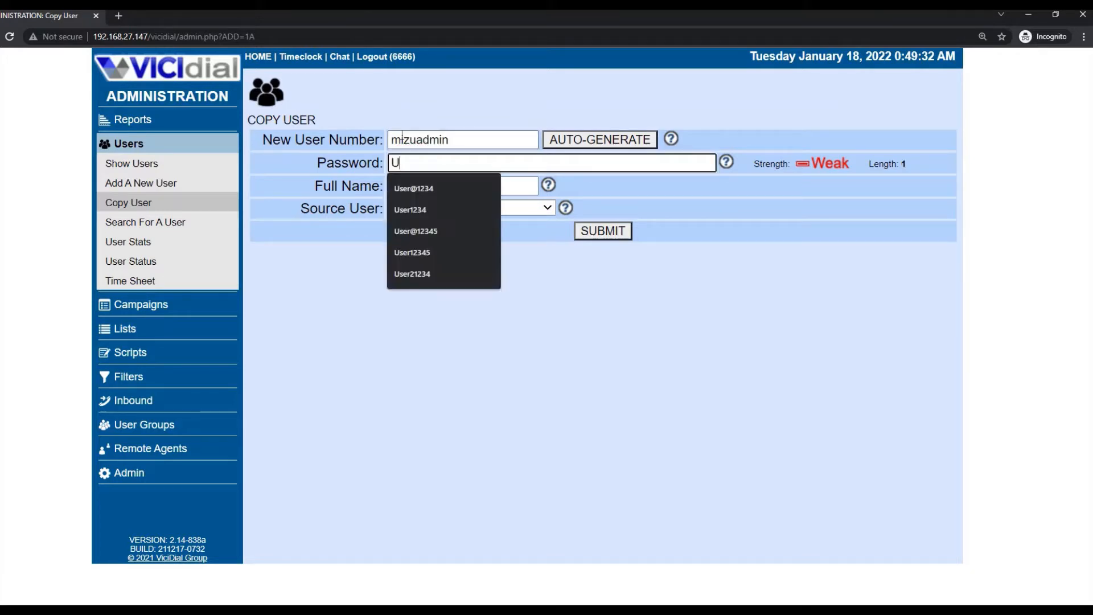
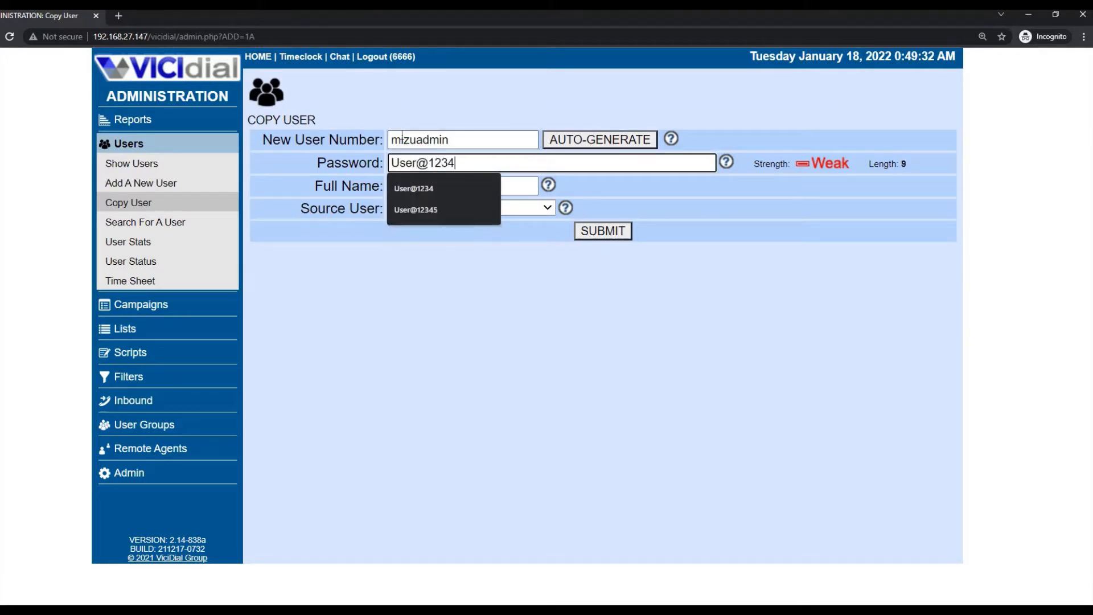
key(Tab)
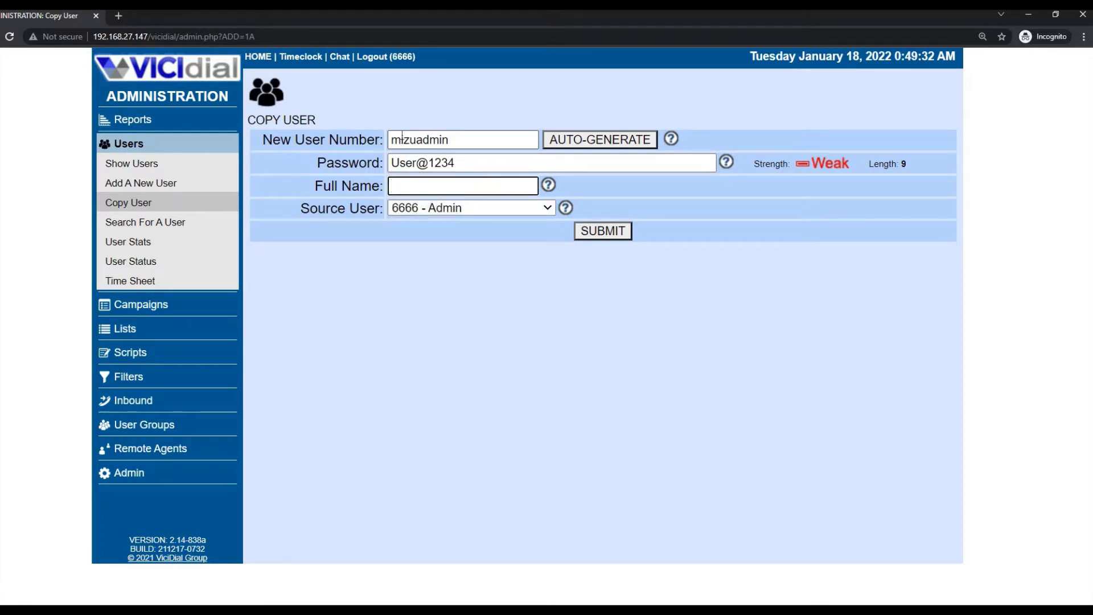
- Keep 6666 - Admin as the source user and submit the copy
double_click(438, 146)
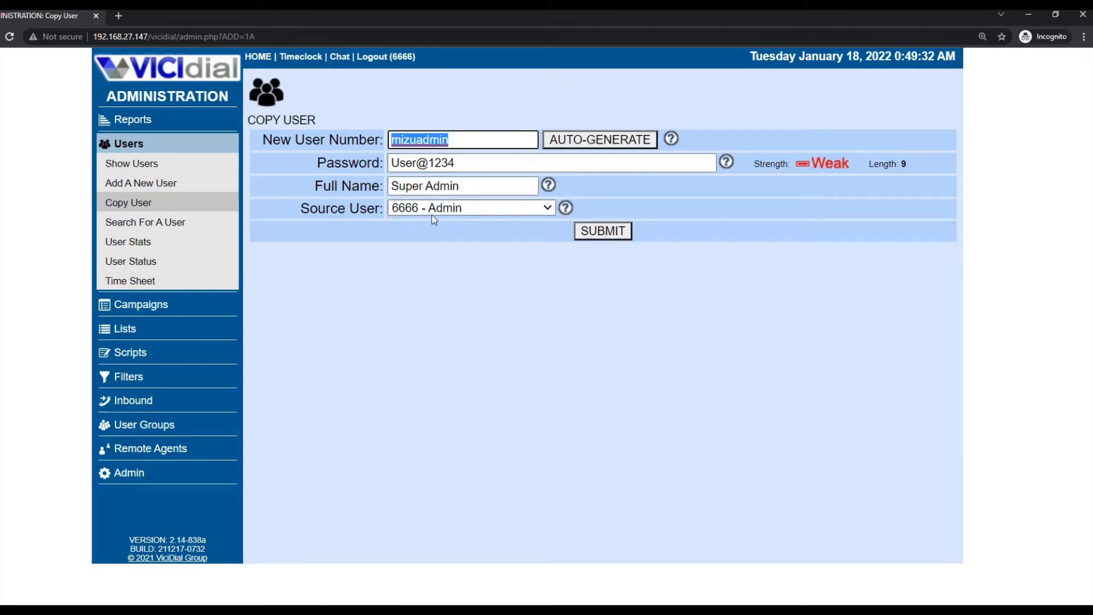
click(454, 210)
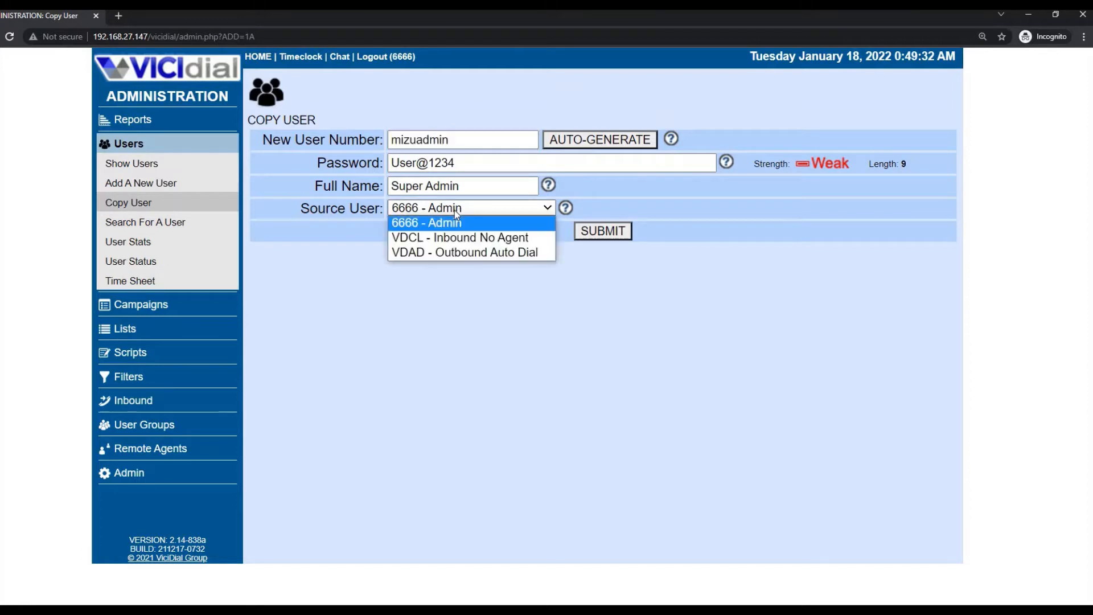
click(455, 211)
click(455, 210)
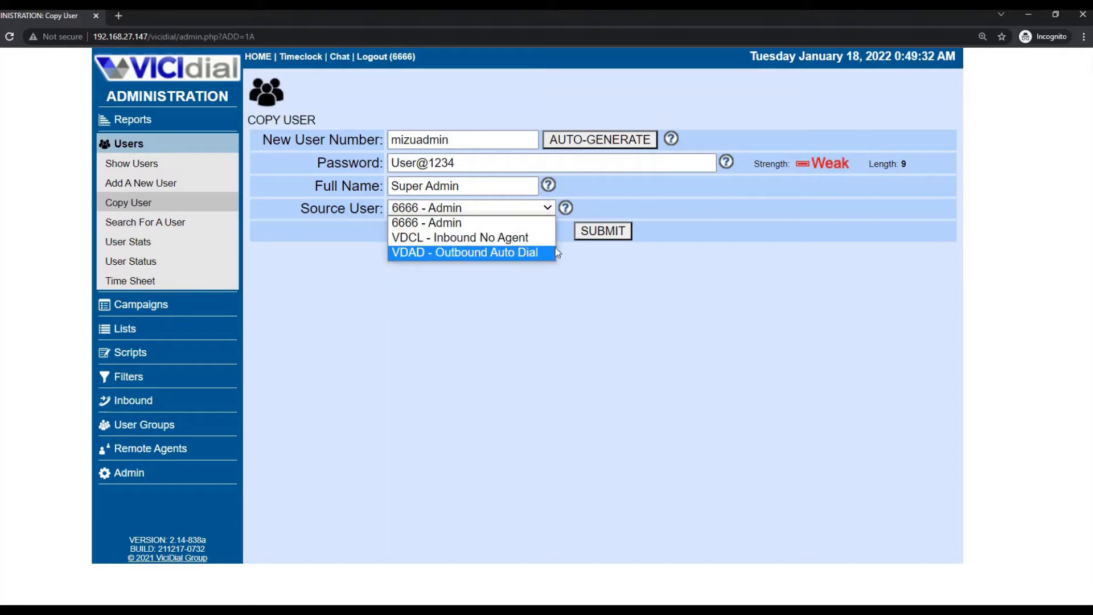
click(429, 226)
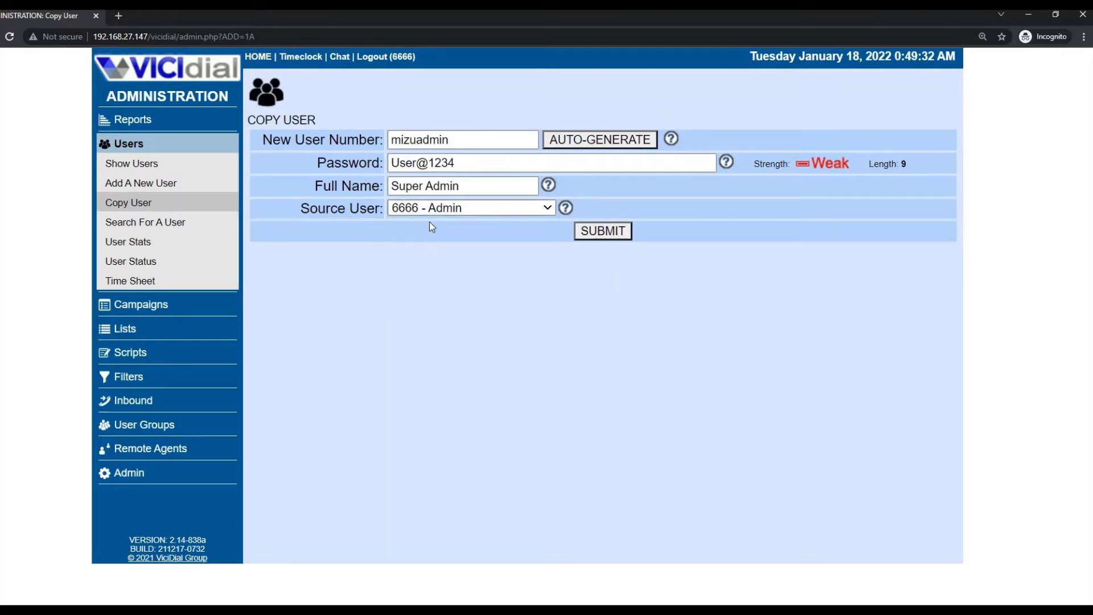
click(429, 219)
click(429, 222)
click(590, 233)
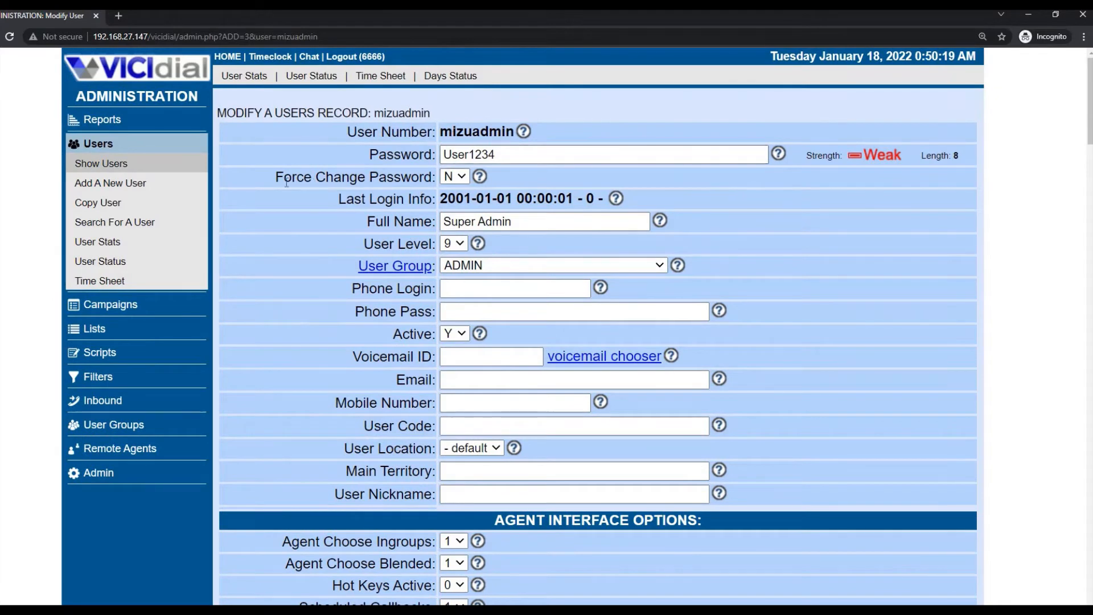
- Set Force Change Password to Y on the copied user's record
drag(277, 177, 443, 179)
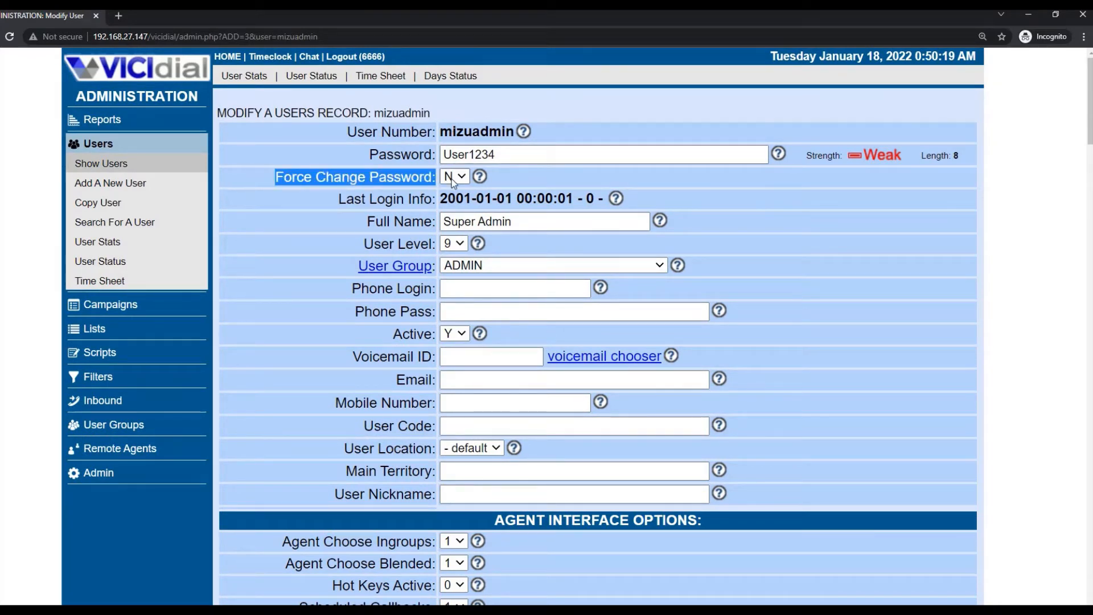
click(452, 179)
click(319, 157)
double_click(453, 157)
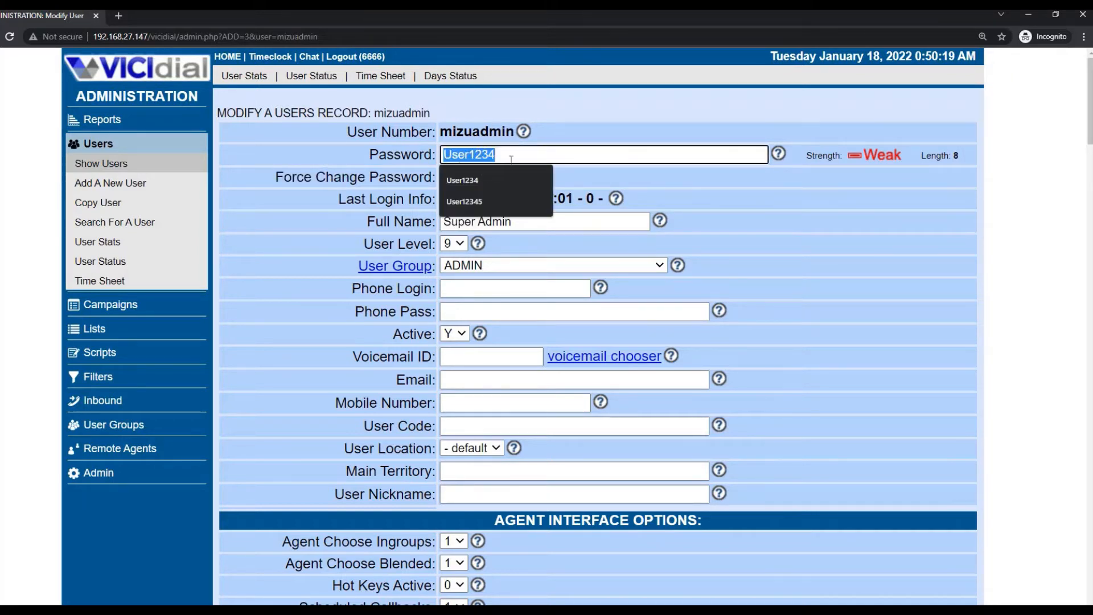
drag(496, 155, 442, 155)
click(672, 181)
click(683, 181)
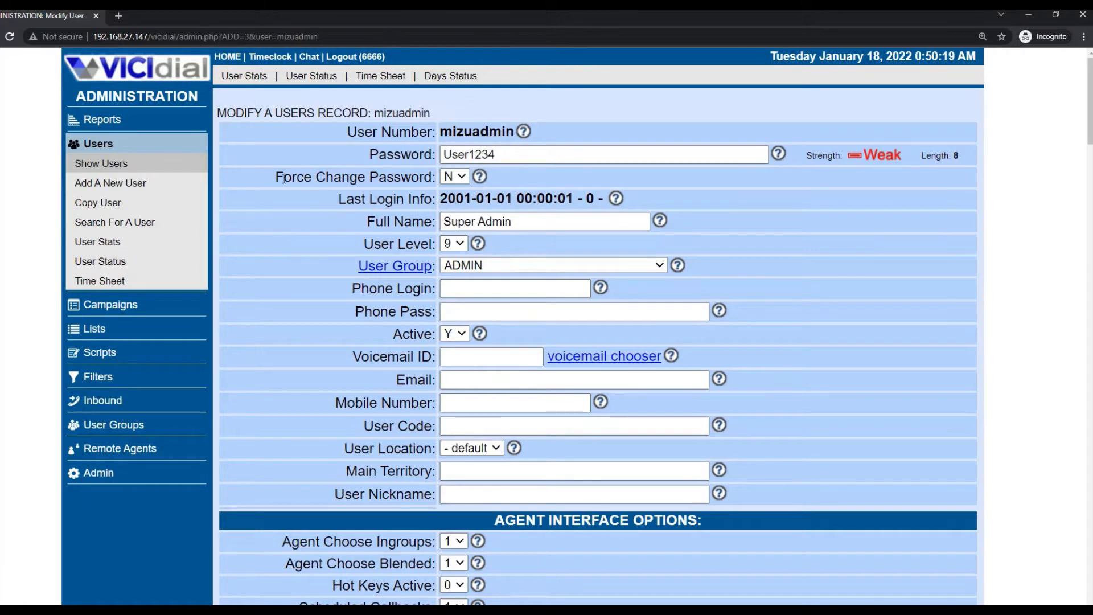
drag(275, 178, 433, 180)
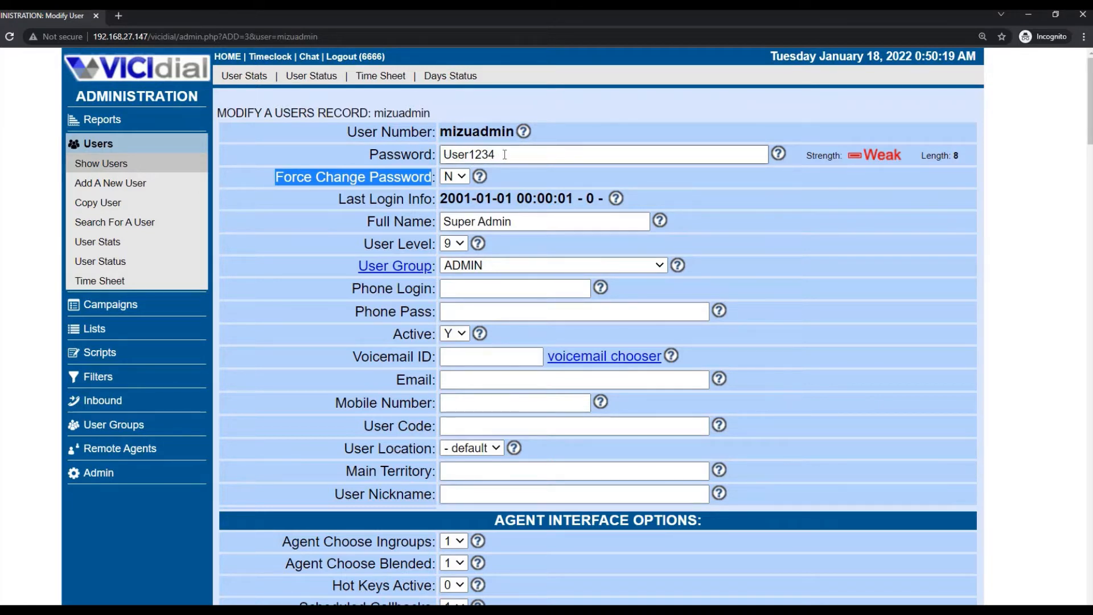
click(450, 181)
click(453, 222)
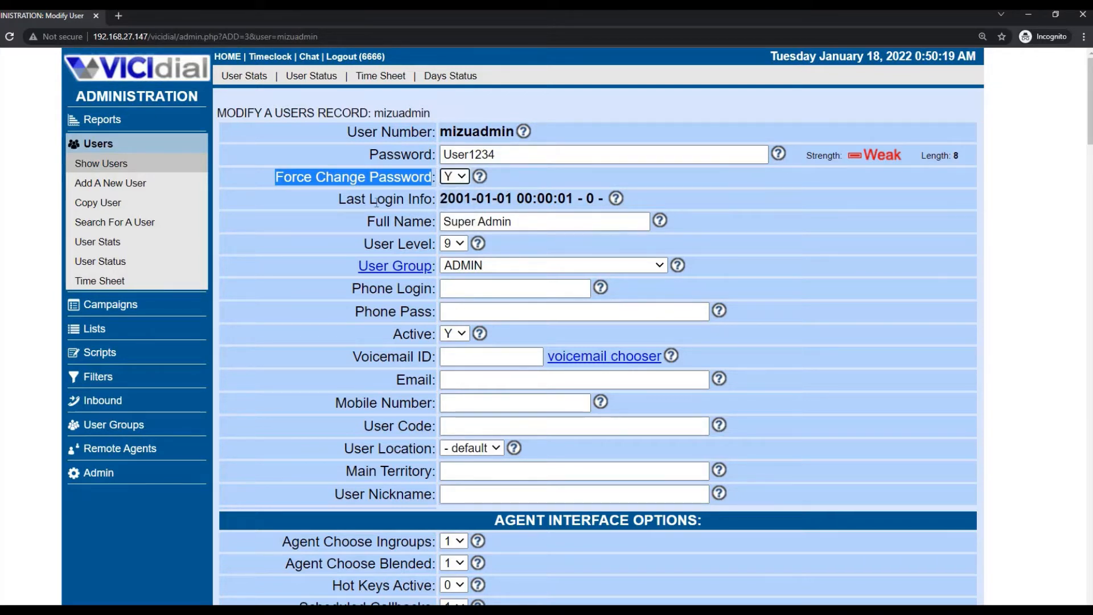
drag(437, 200, 601, 199)
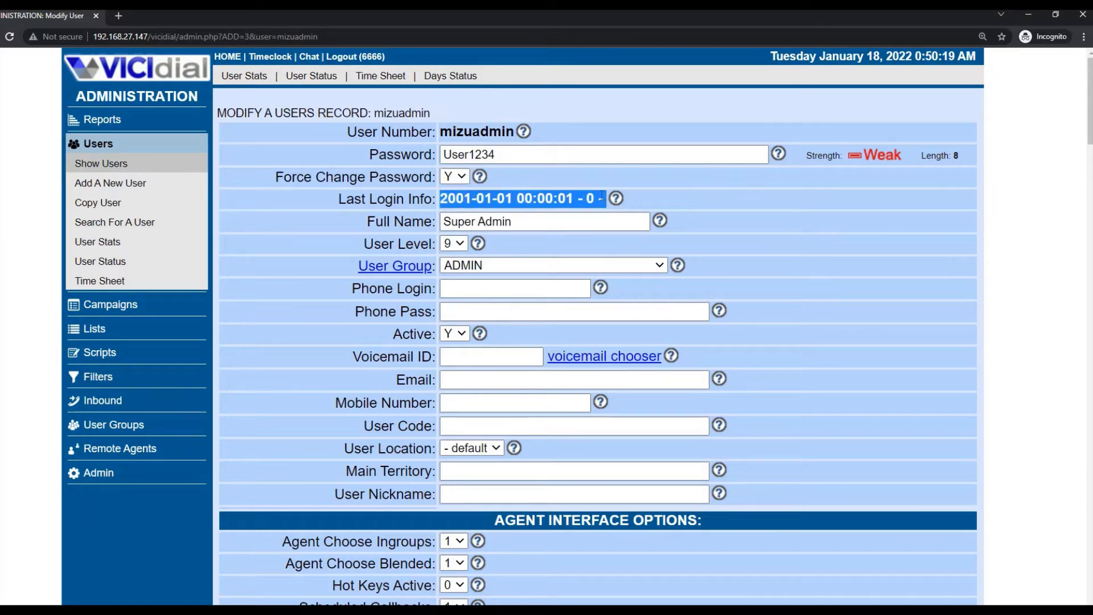
- Locate SUBMIT with a Ctrl+F page search and save the user record
key(ctrl+f)
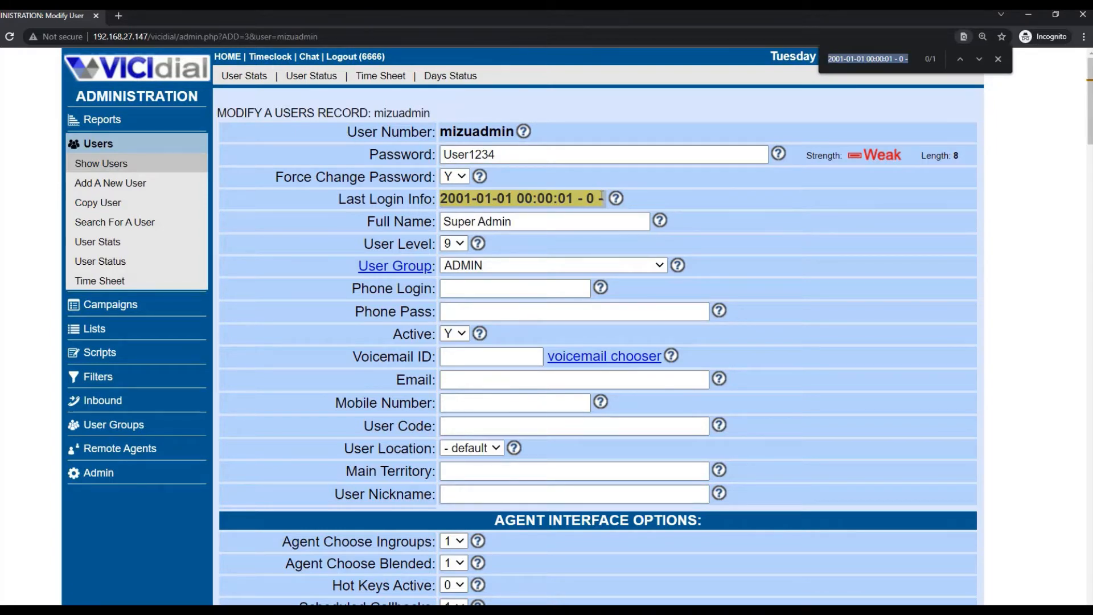
text(submit)
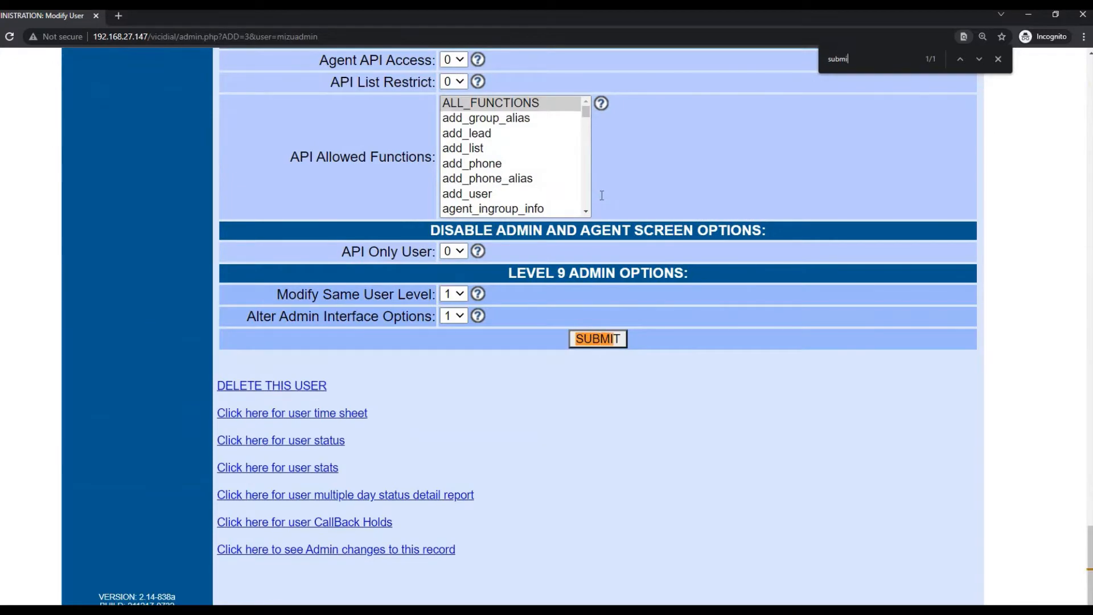
click(587, 339)
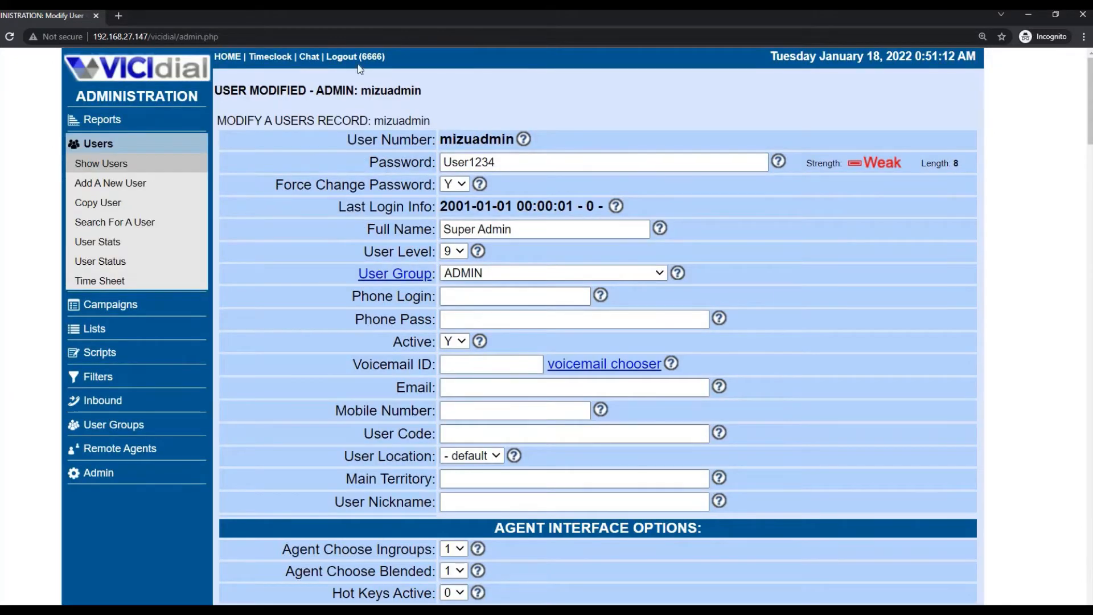
- Open admin user 6666 from the user list and delete it, confirming the deletion
click(105, 164)
click(271, 134)
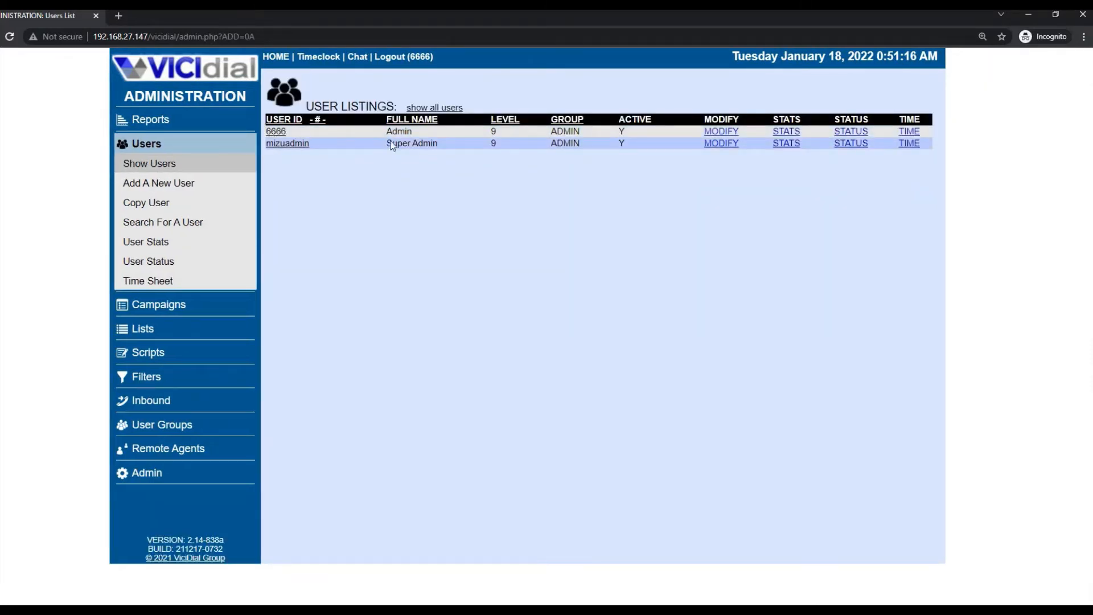
scroll(775, 280, down, 10)
scroll(770, 285, down, 20)
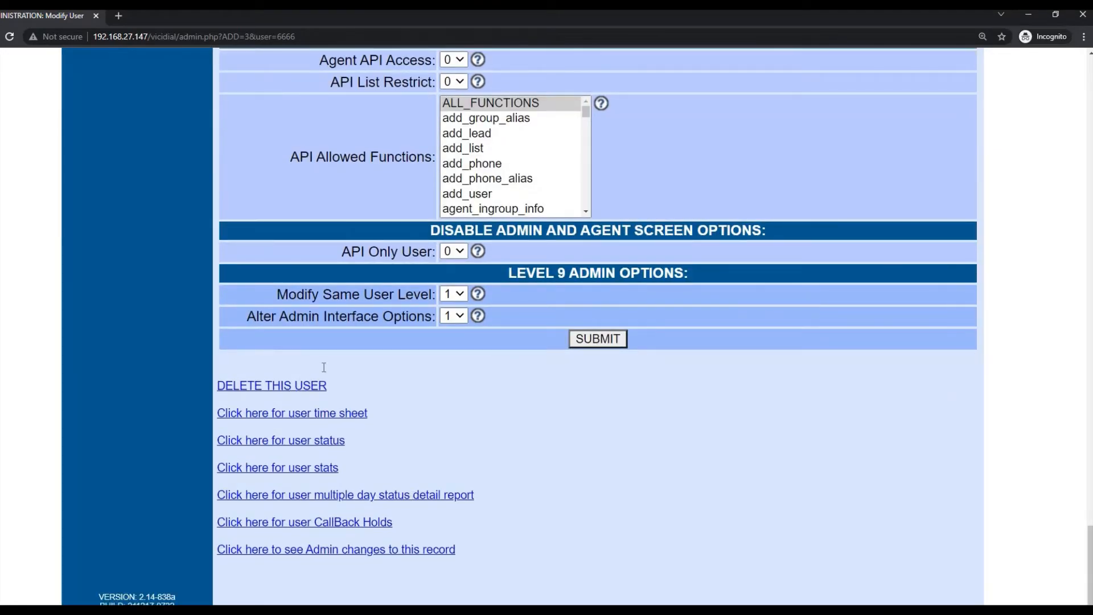
scroll(320, 376, up, 20)
scroll(320, 381, up, 15)
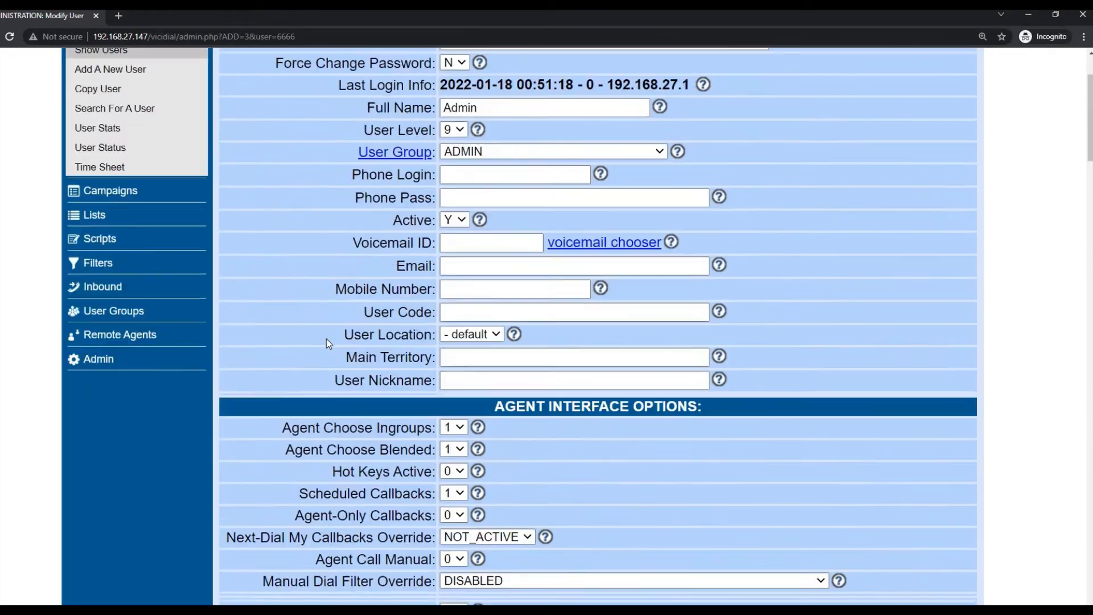
scroll(328, 336, down, 20)
scroll(328, 336, down, 15)
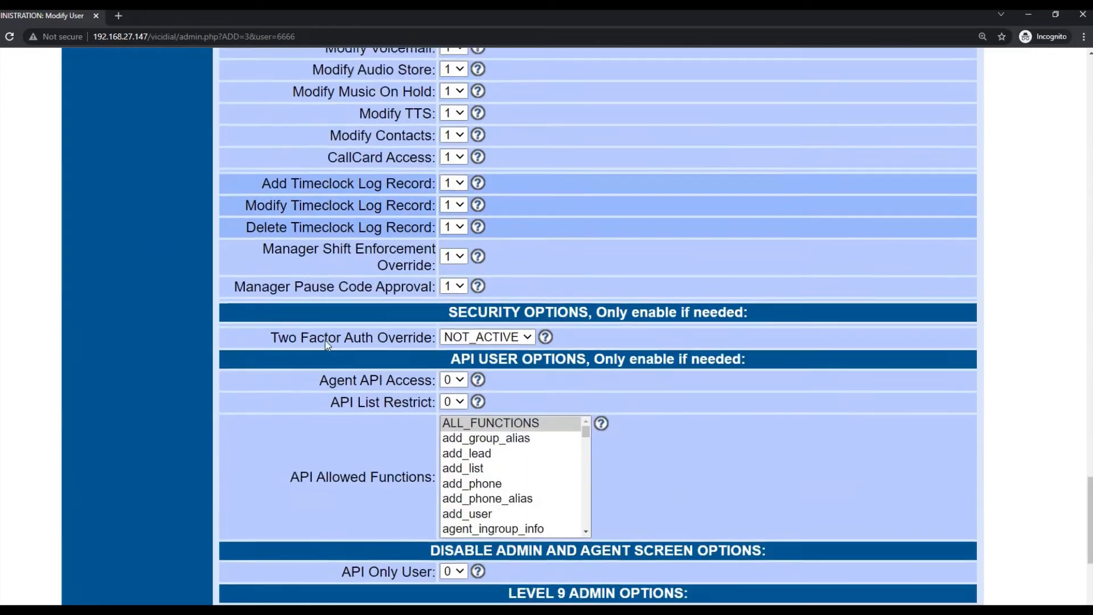
click(265, 388)
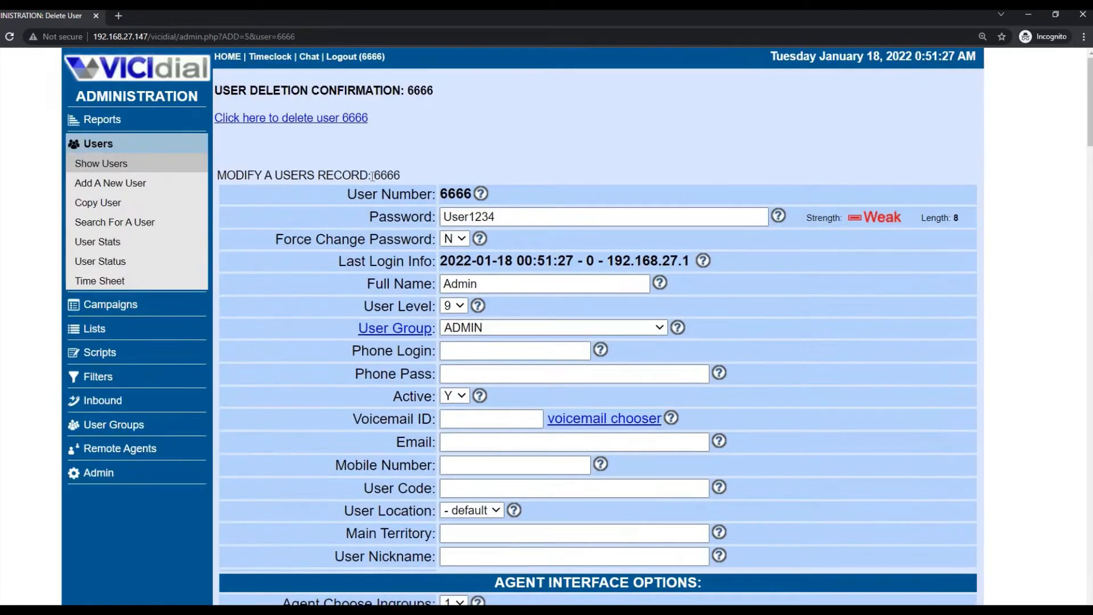
click(254, 120)
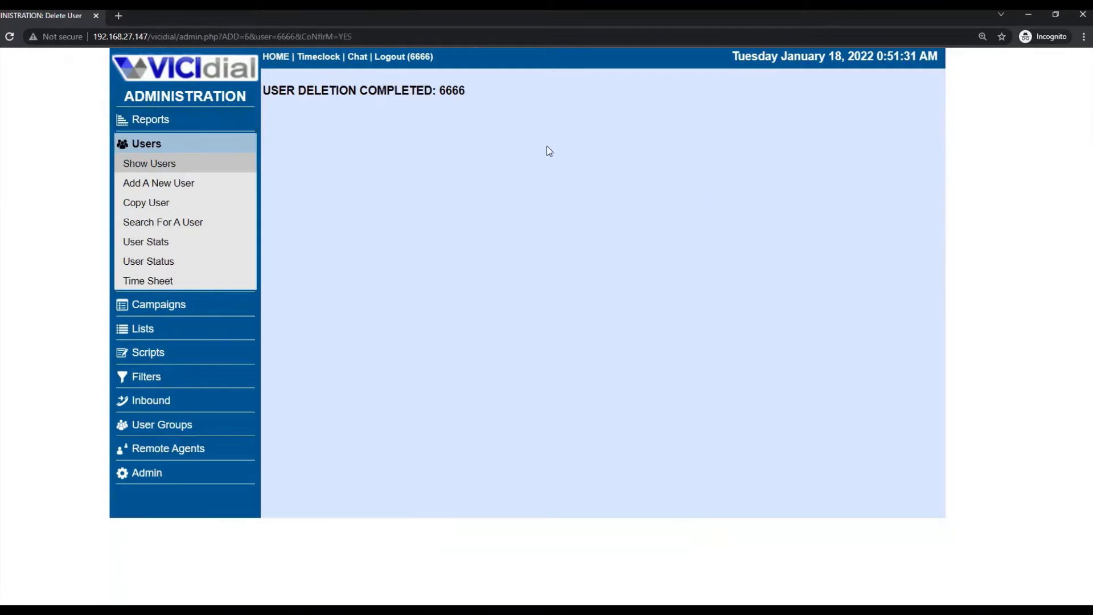
- Log out and sign back into Administration with the new user's login and password
click(402, 57)
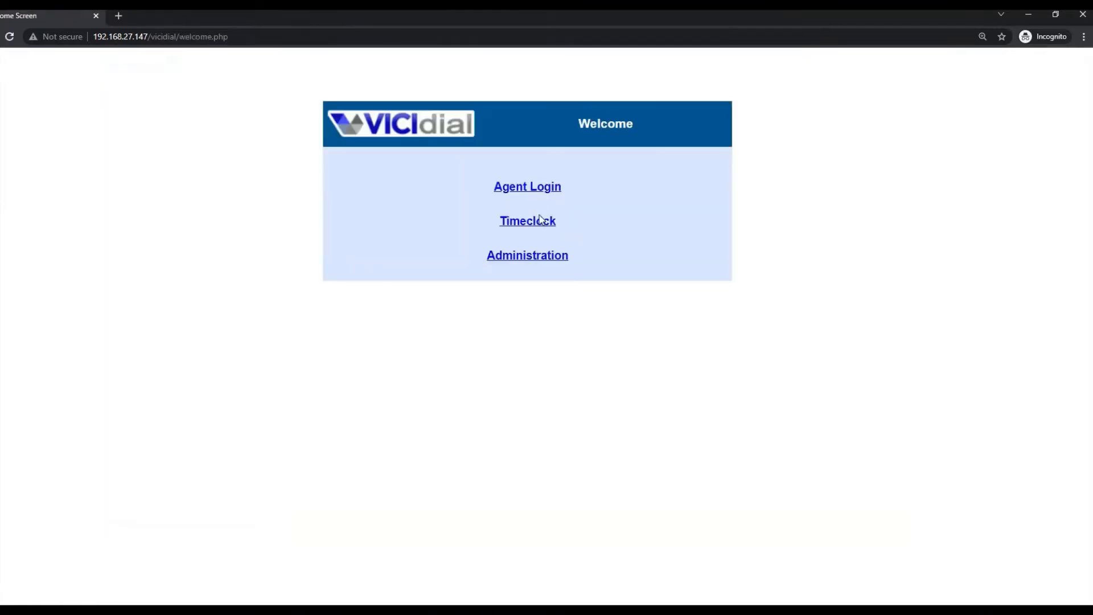
click(550, 257)
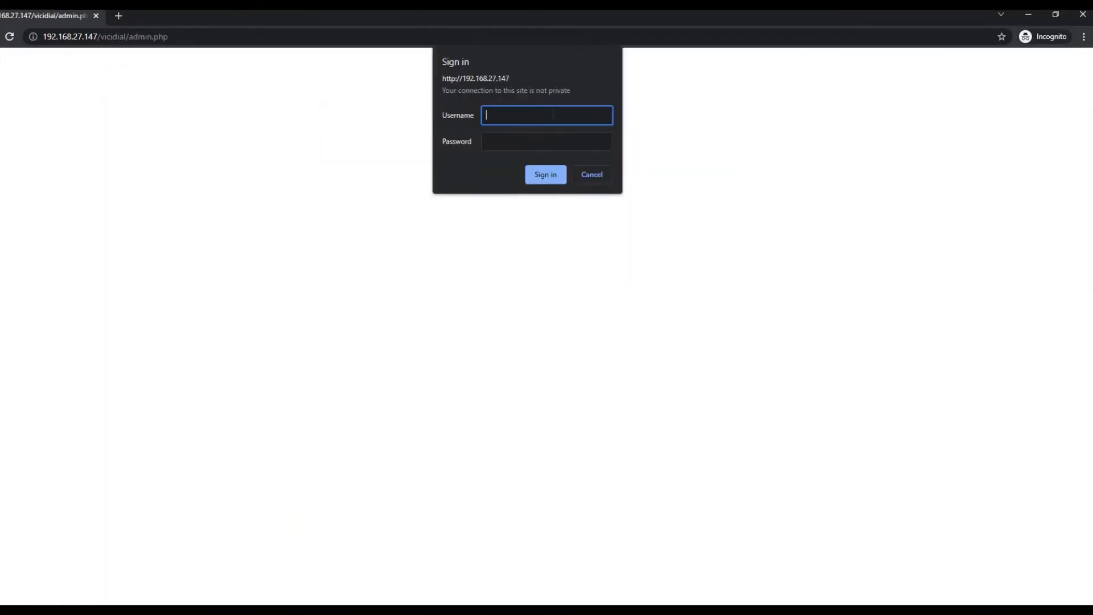
text(mizuadmin)
key(Tab)
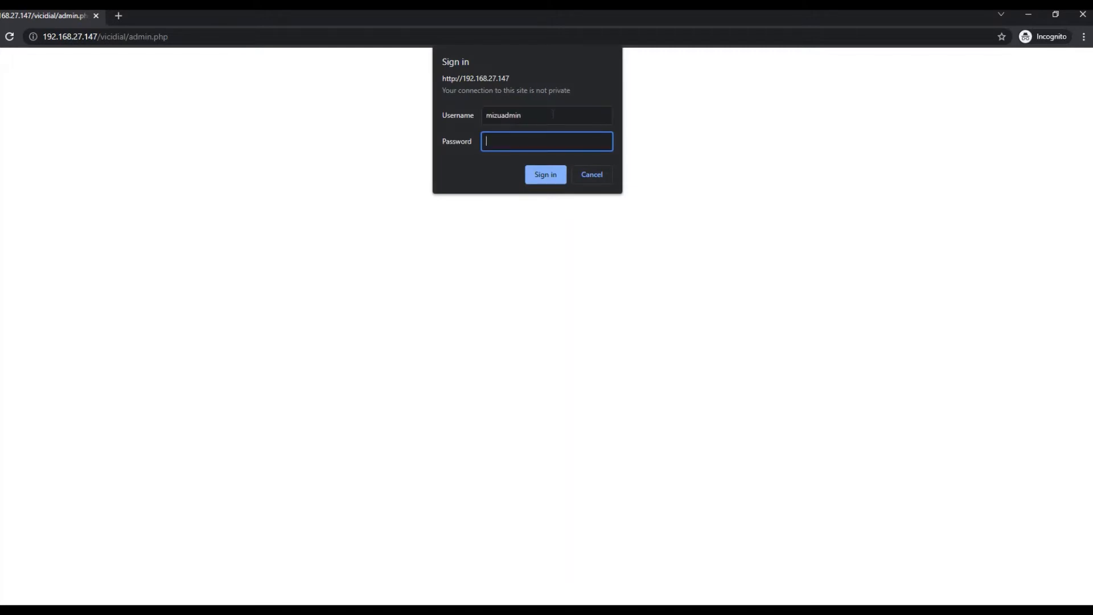
text(•••••••••)
key(Return)
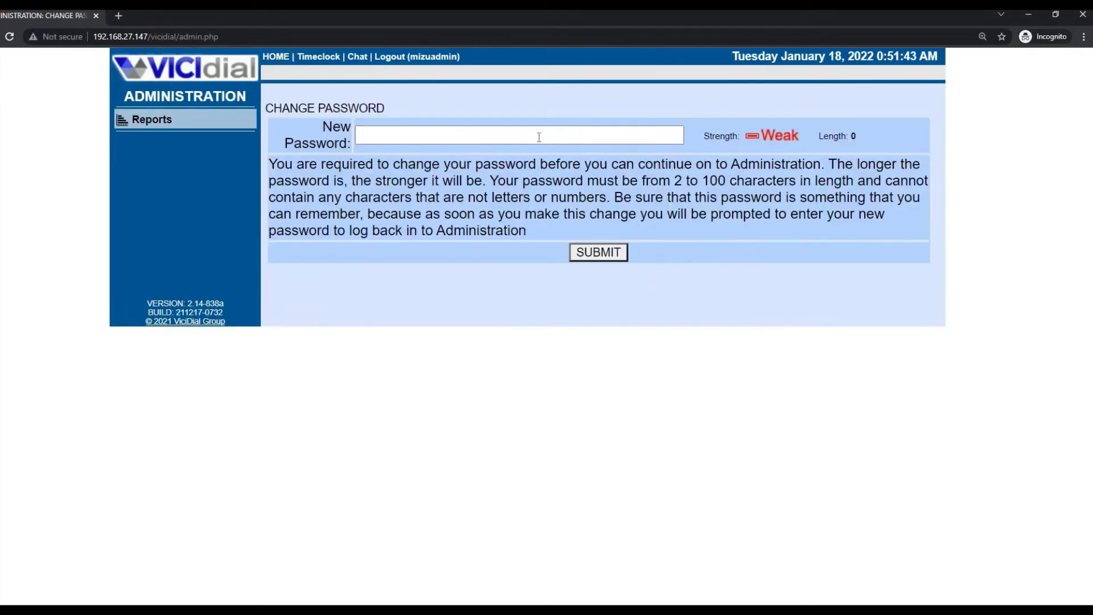
- Enter a new password on the forced Change Password page and submit it
click(539, 137)
click(280, 113)
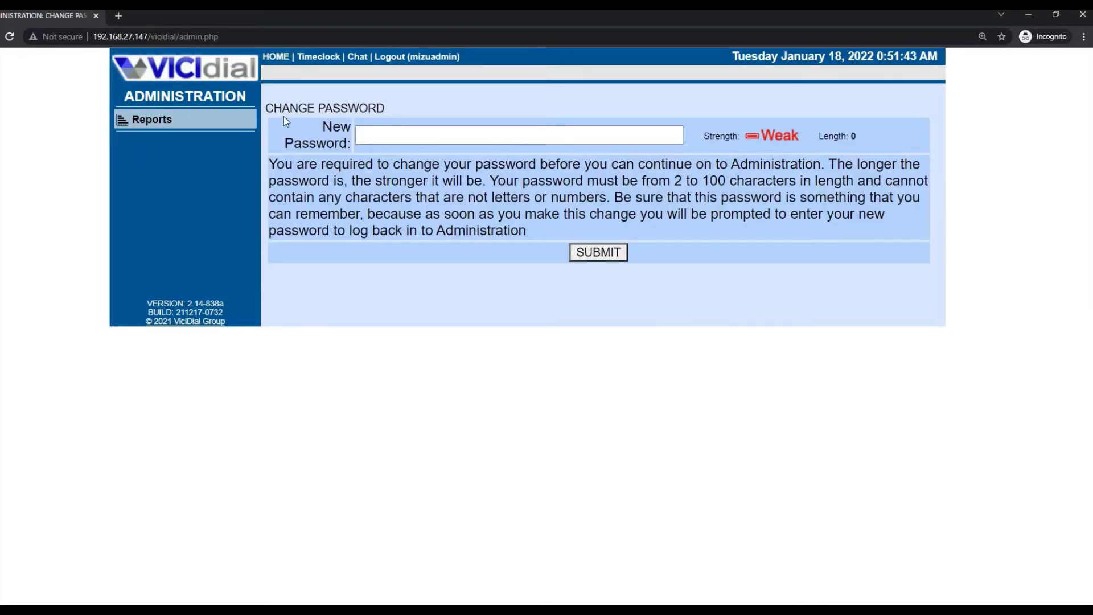
click(367, 137)
click(404, 147)
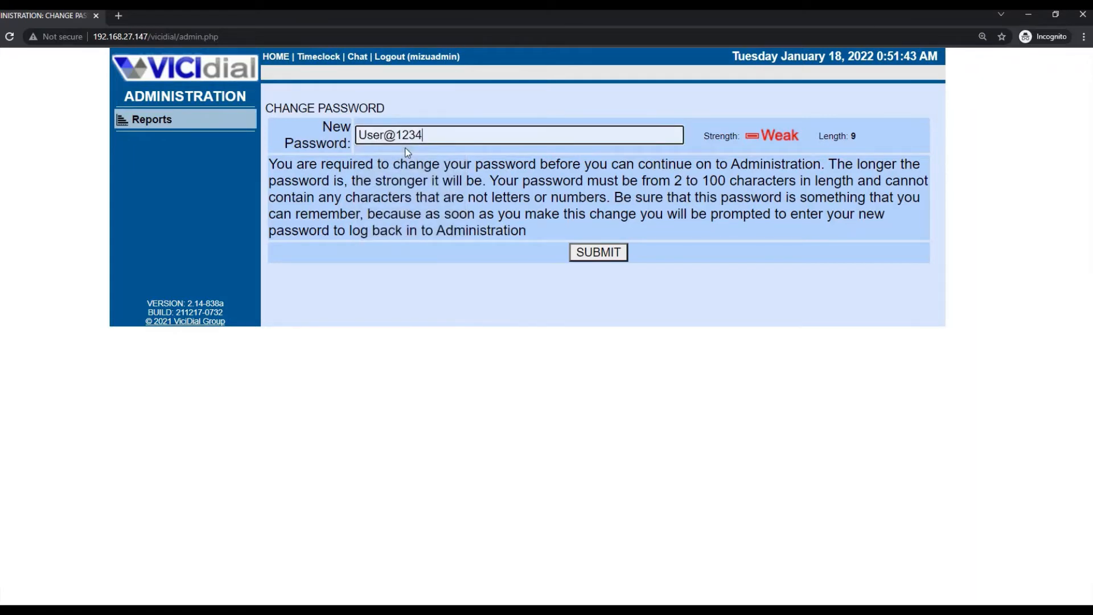
text(5)
click(605, 253)
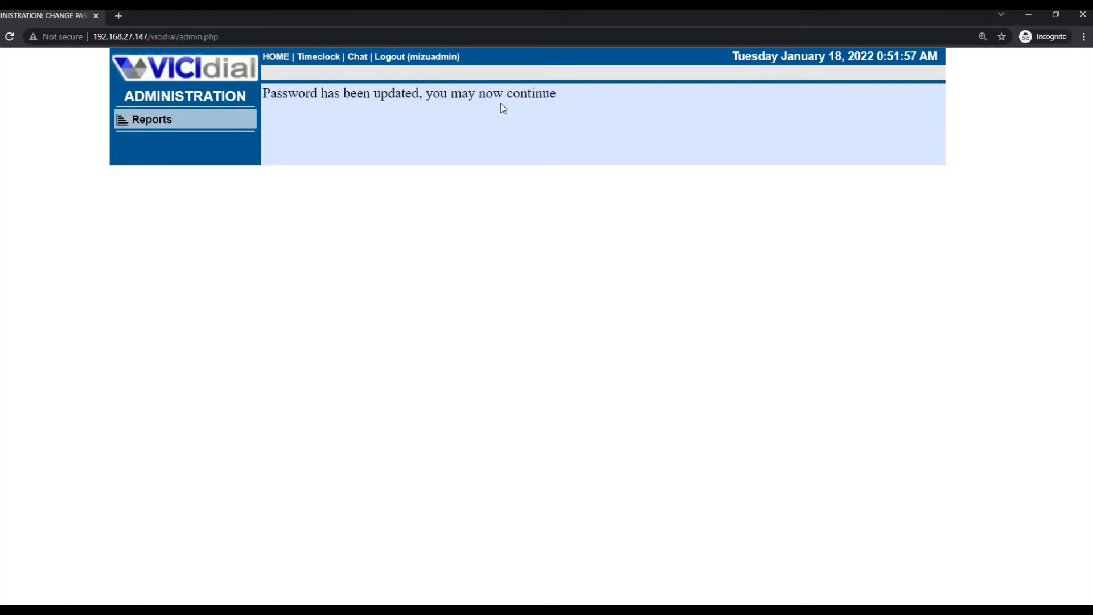
- Continue and sign in again with the updated password
click(180, 86)
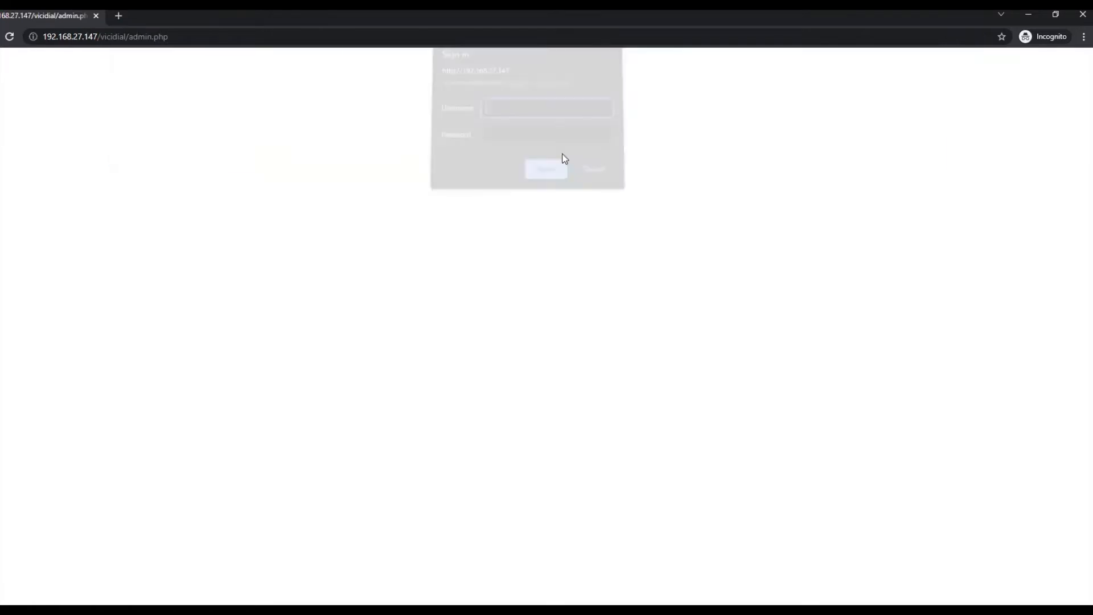
text(mizuadmin)
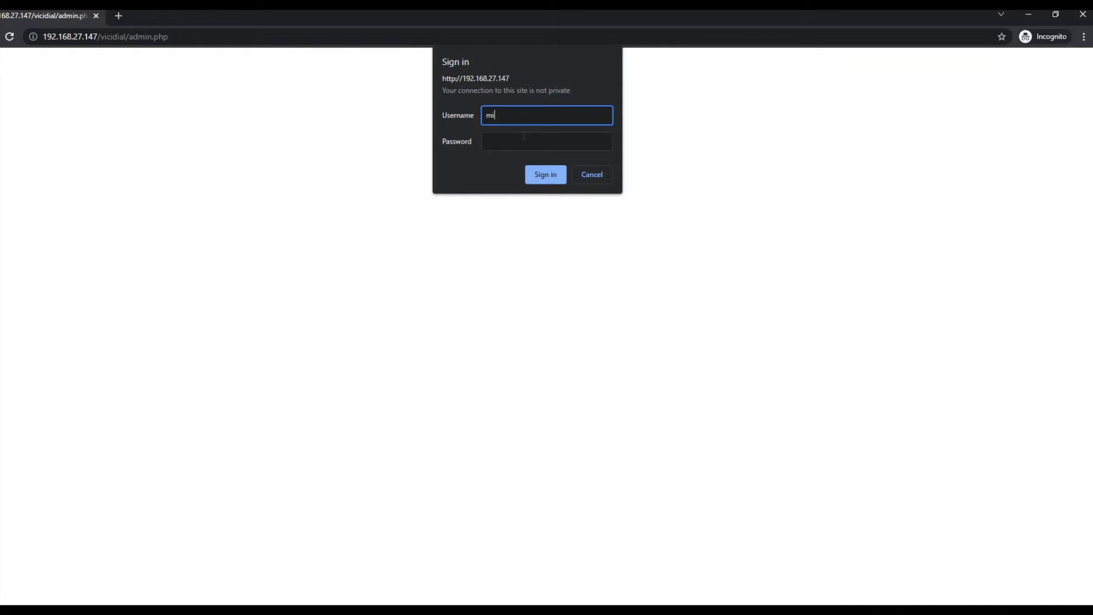
key(Tab)
text(•)
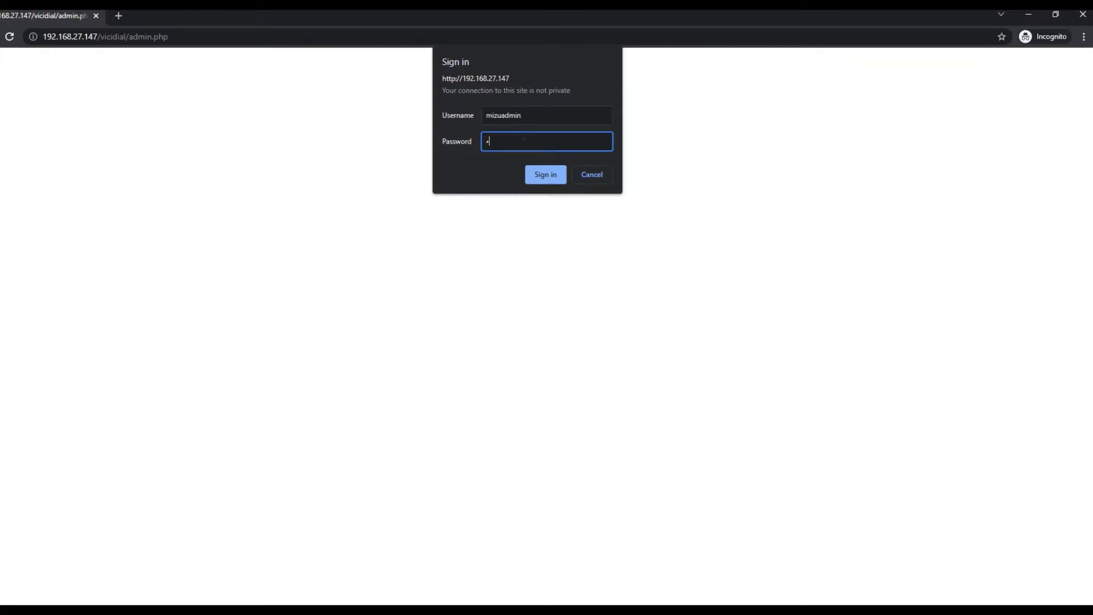
text(••••••••)
key(Return)
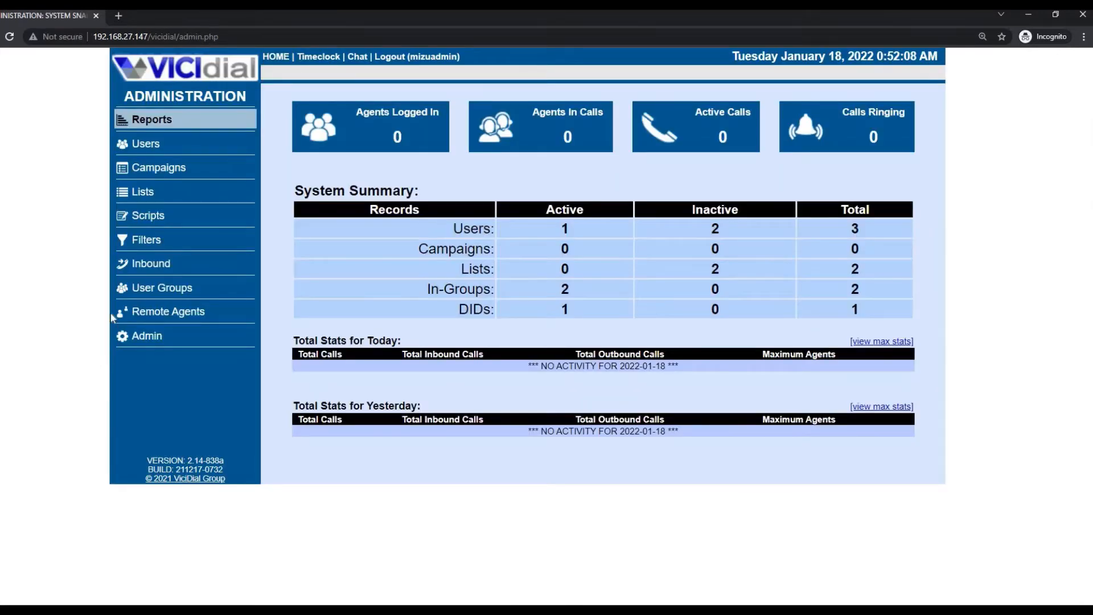
- Open the Admin utilities page, briefly check the server terminal, then open the Servers listing
click(244, 153)
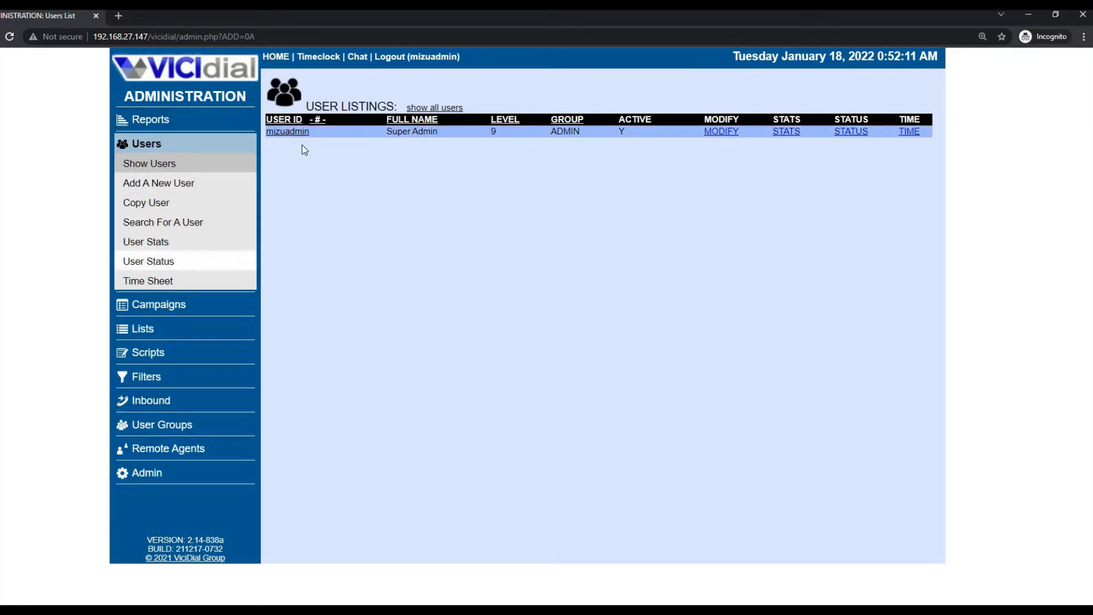
click(154, 477)
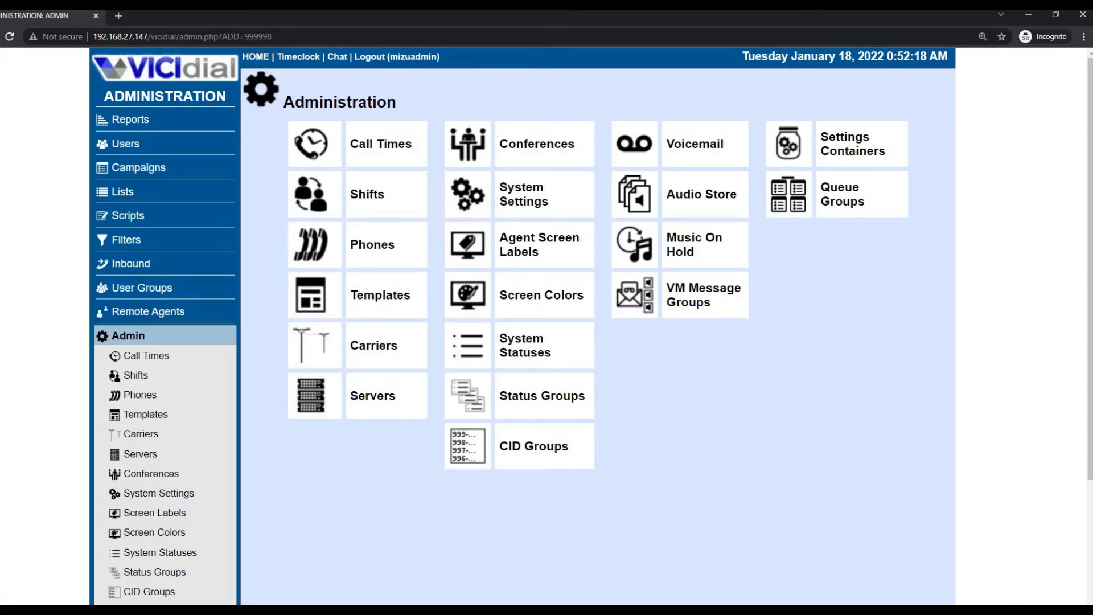
mouse_move(351, 613)
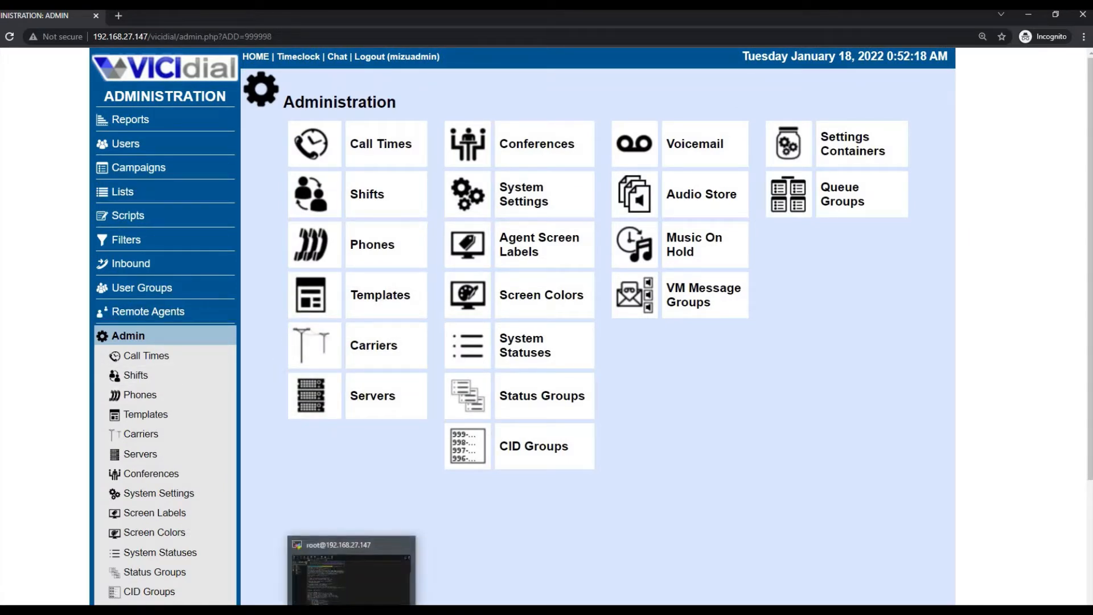
click(351, 572)
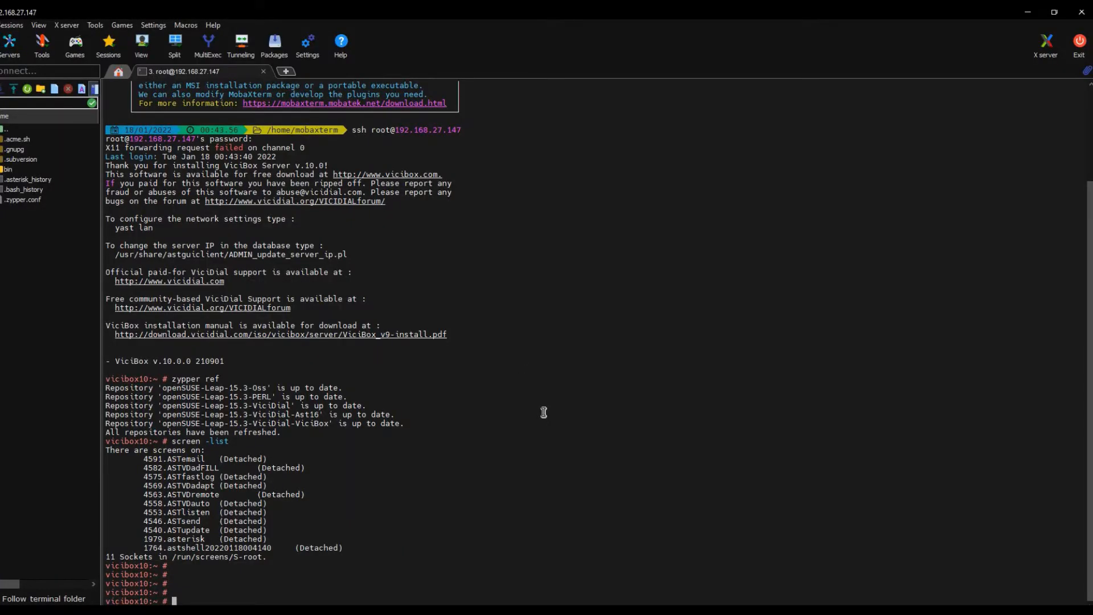
key(Return)
key(Return)
key(Return)
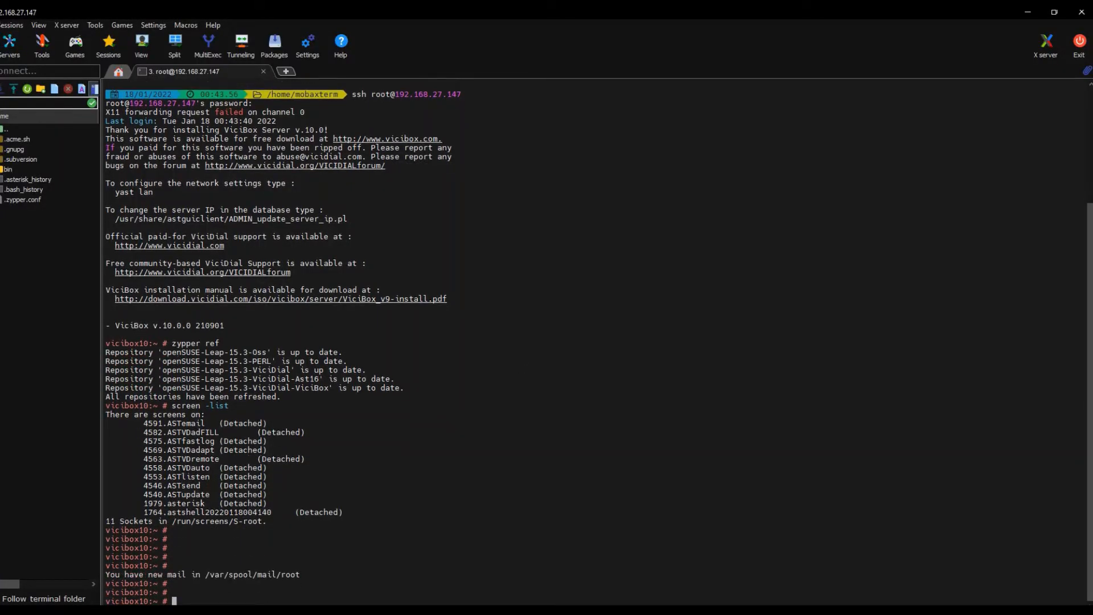
click(293, 613)
click(364, 578)
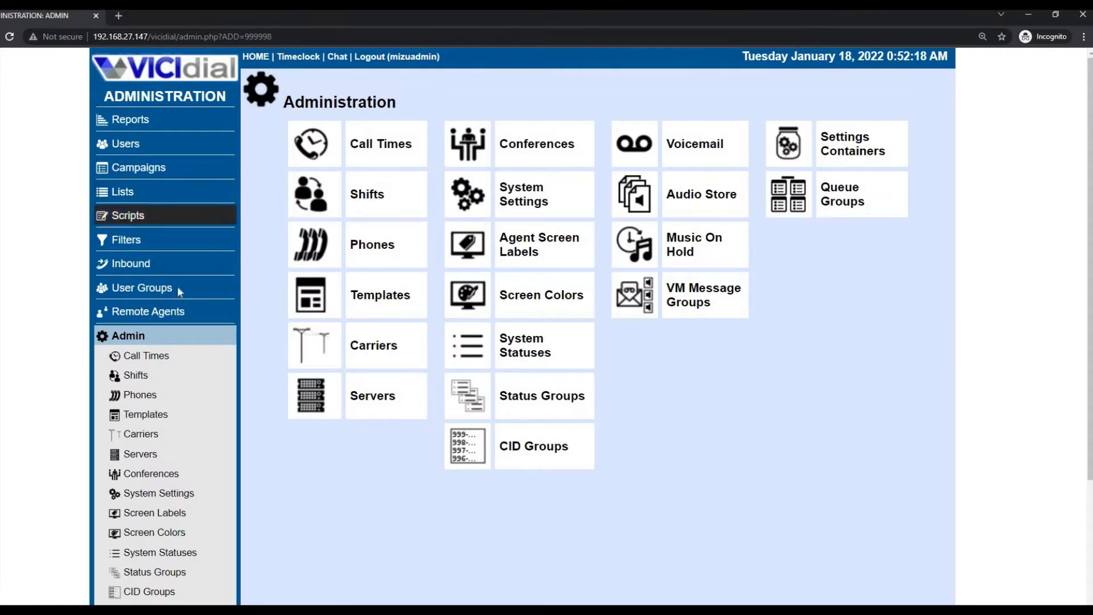
click(134, 459)
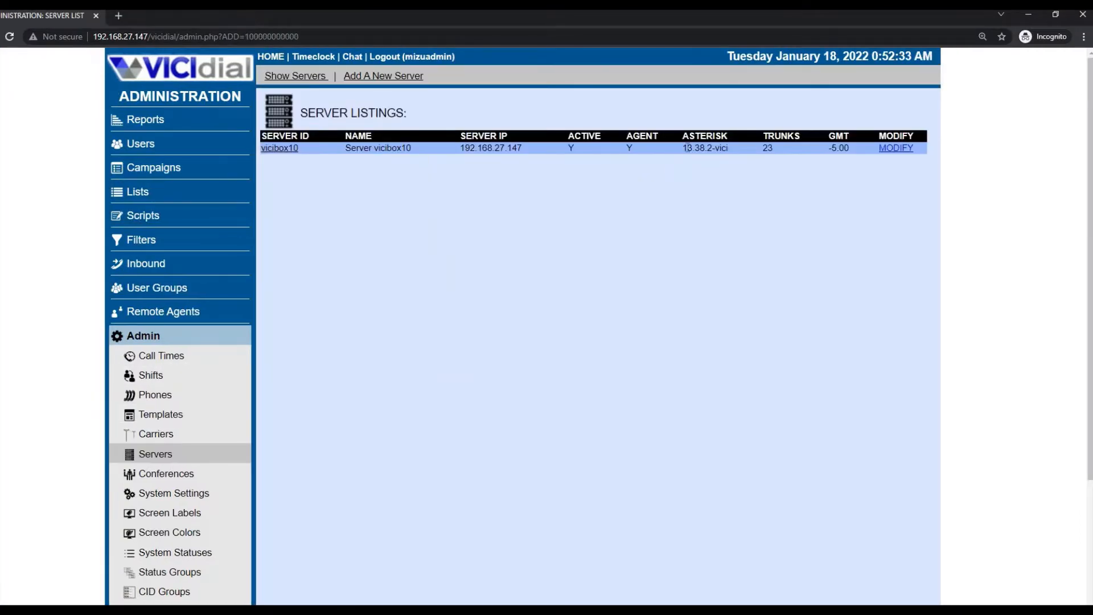
- Open vicibox10's server record and select its Asterisk Version value 13.38.2-vici, then switch to MobaXterm
click(896, 148)
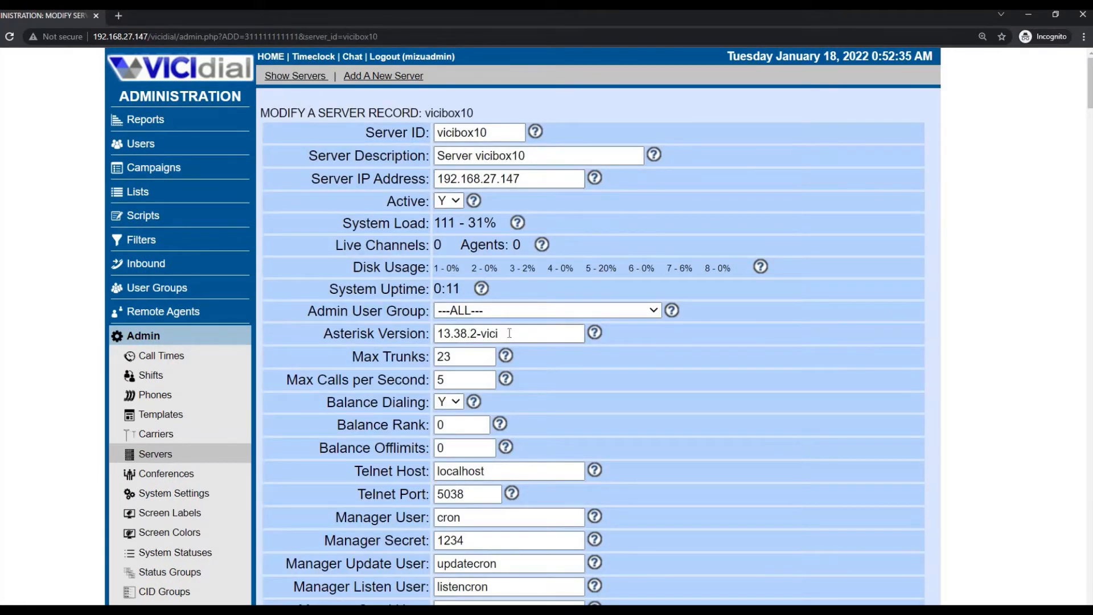
drag(506, 335, 340, 337)
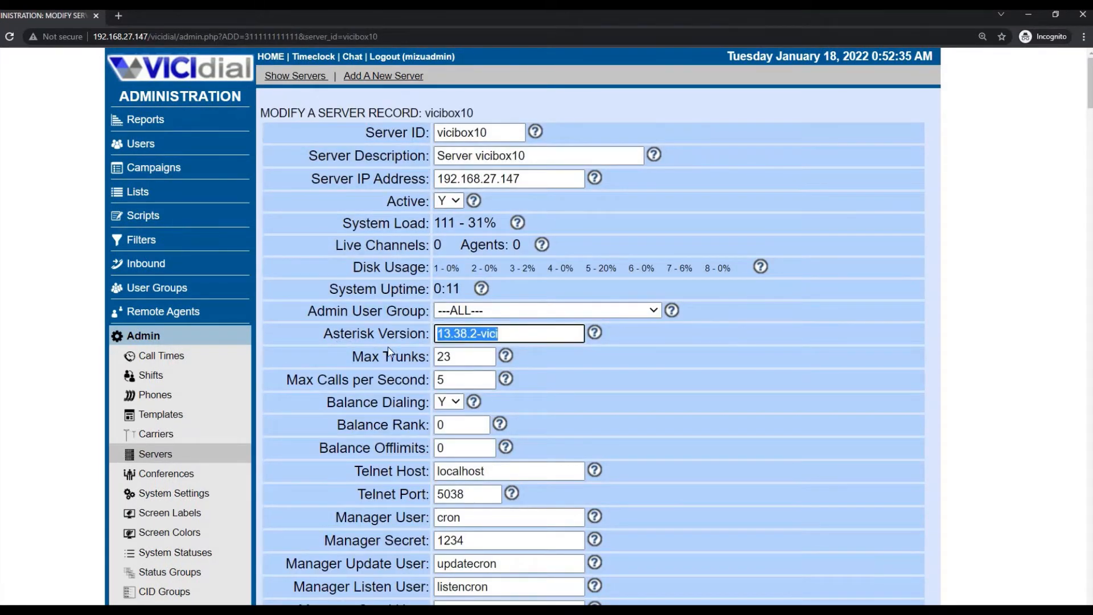
drag(333, 335, 430, 335)
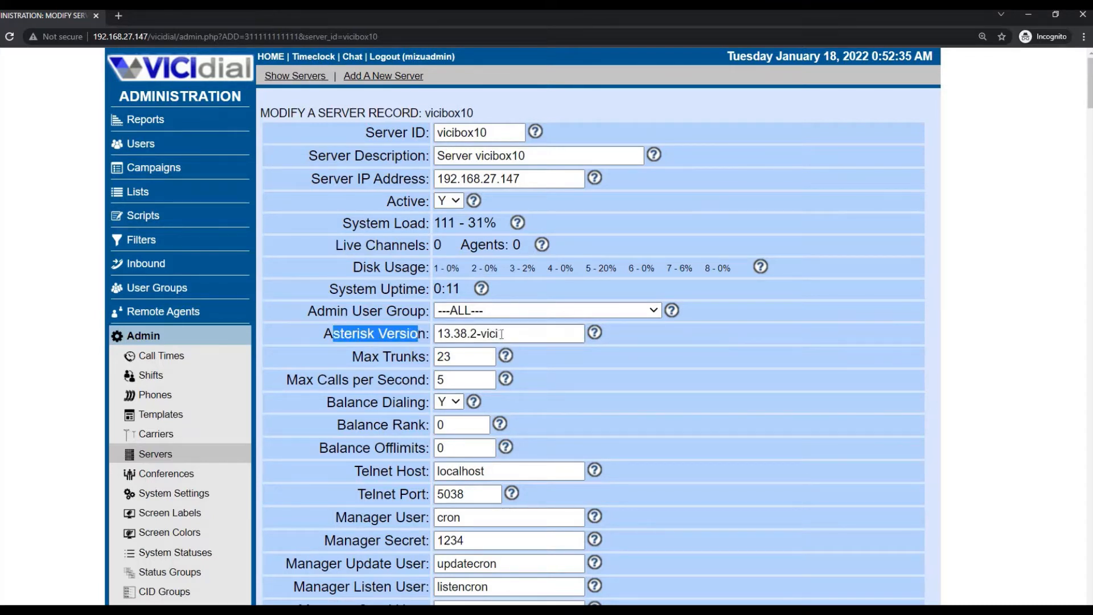
click(364, 335)
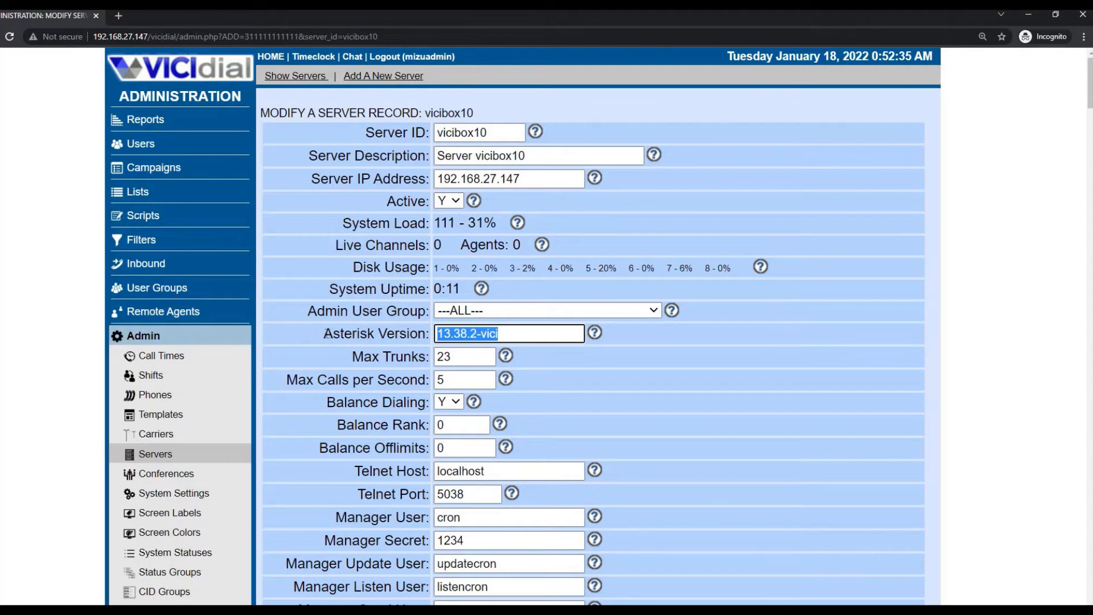
triple_click(428, 333)
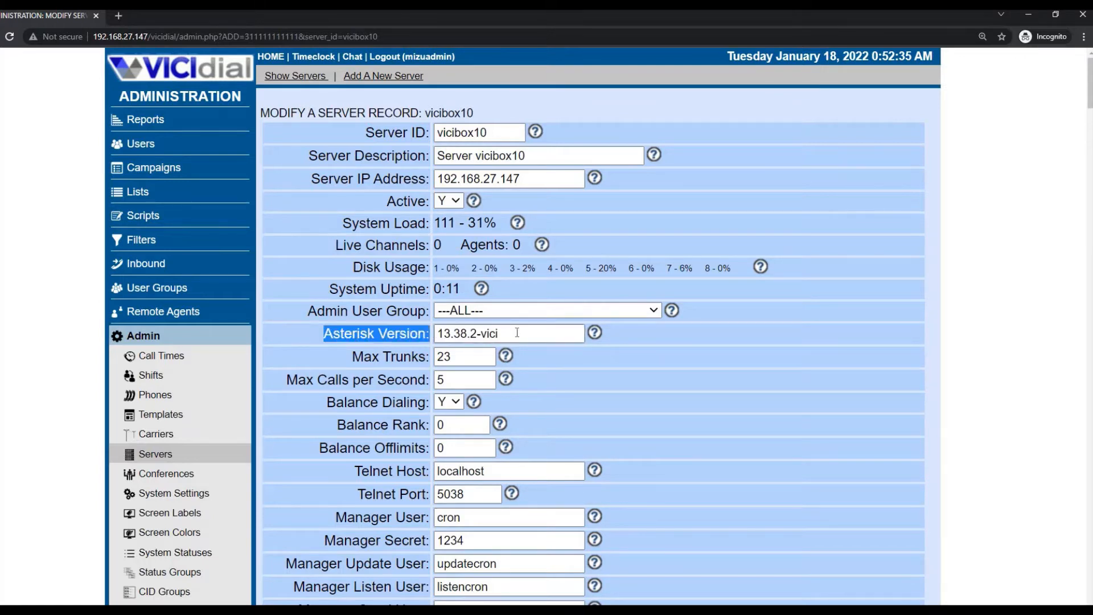
triple_click(497, 334)
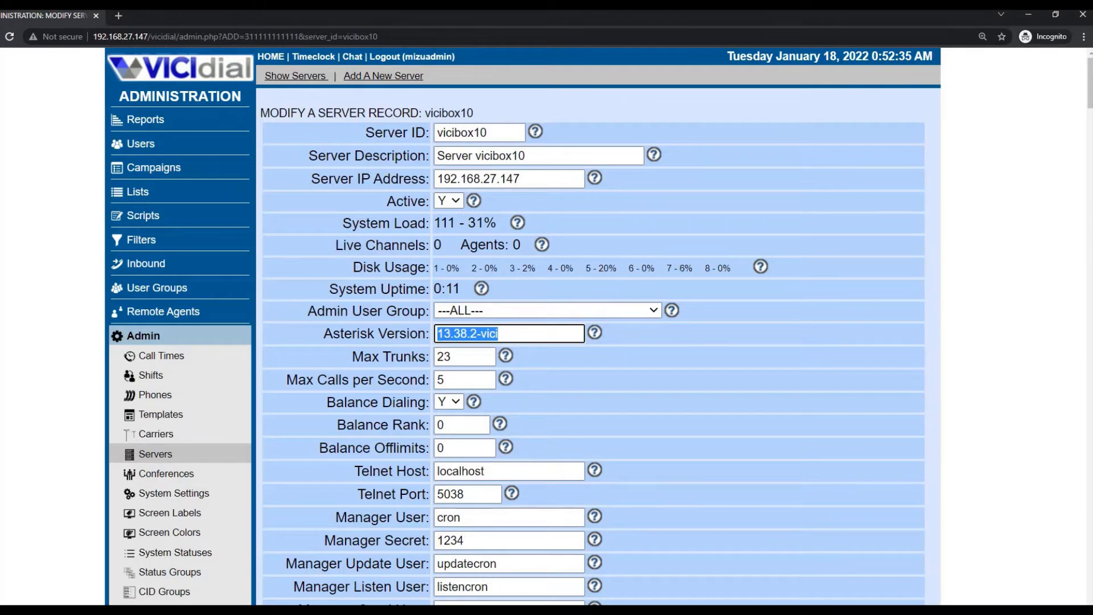
key(alt+Tab)
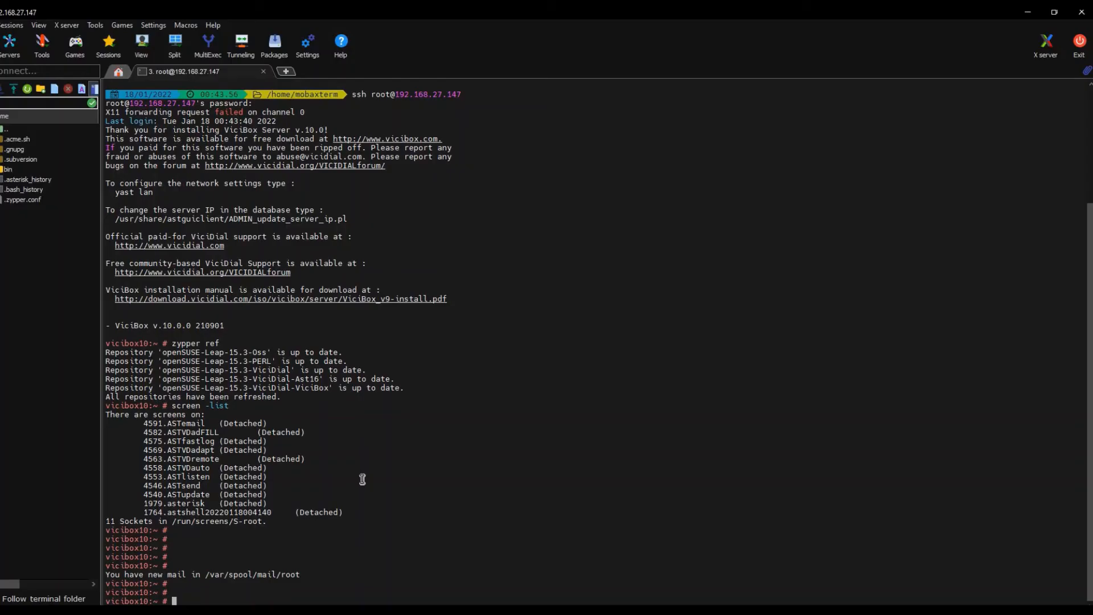
- Run rasterisk to read Asterisk version 16.20.0-vici, copy it, and return to the browser
text(rasterisk)
key(Return)
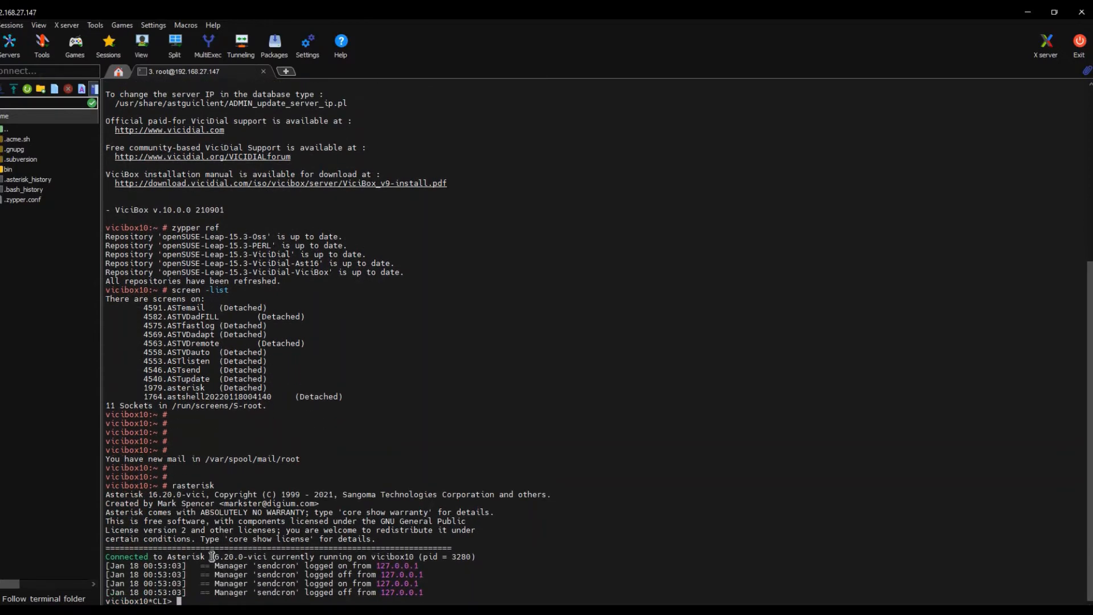
drag(209, 557, 267, 556)
click(358, 611)
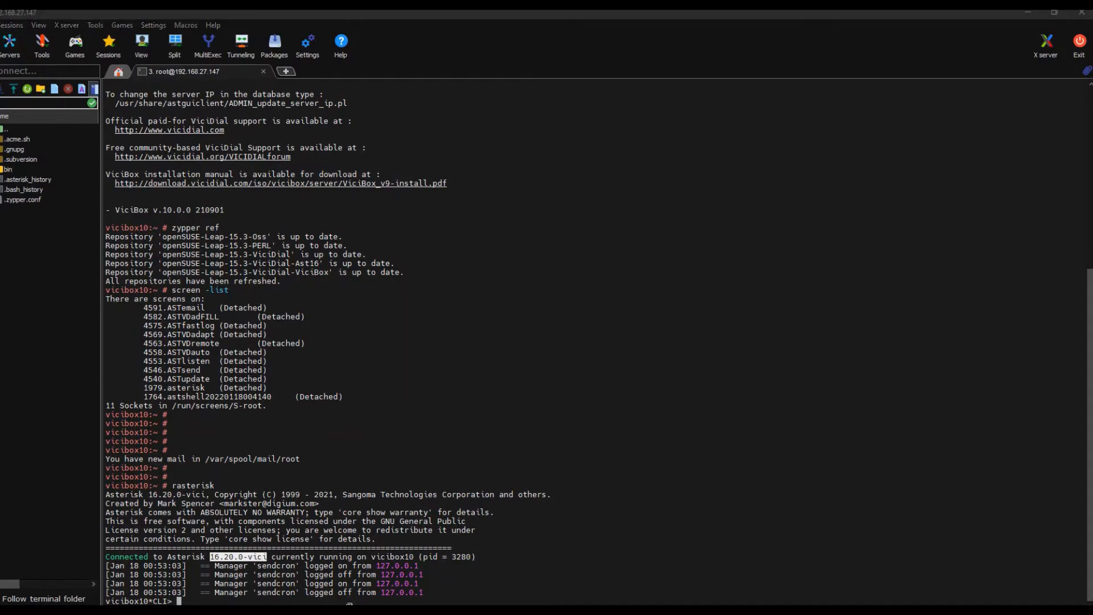
click(392, 576)
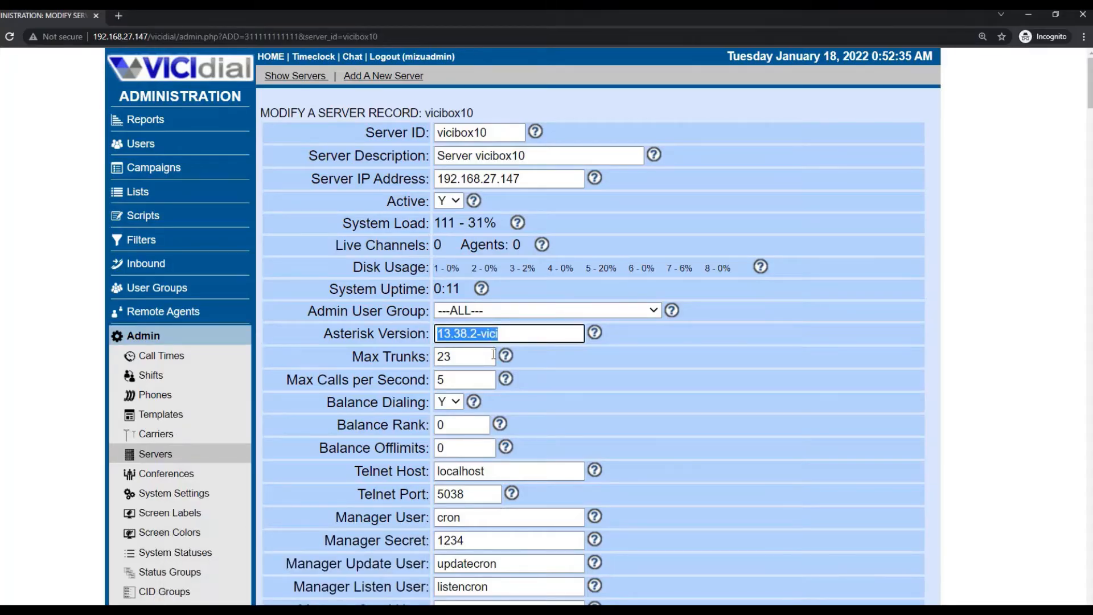
- Paste 16.20.0-vici into Asterisk Version and submit, leaving Admin User Group at ---ALL---
text(16.20.0-vici)
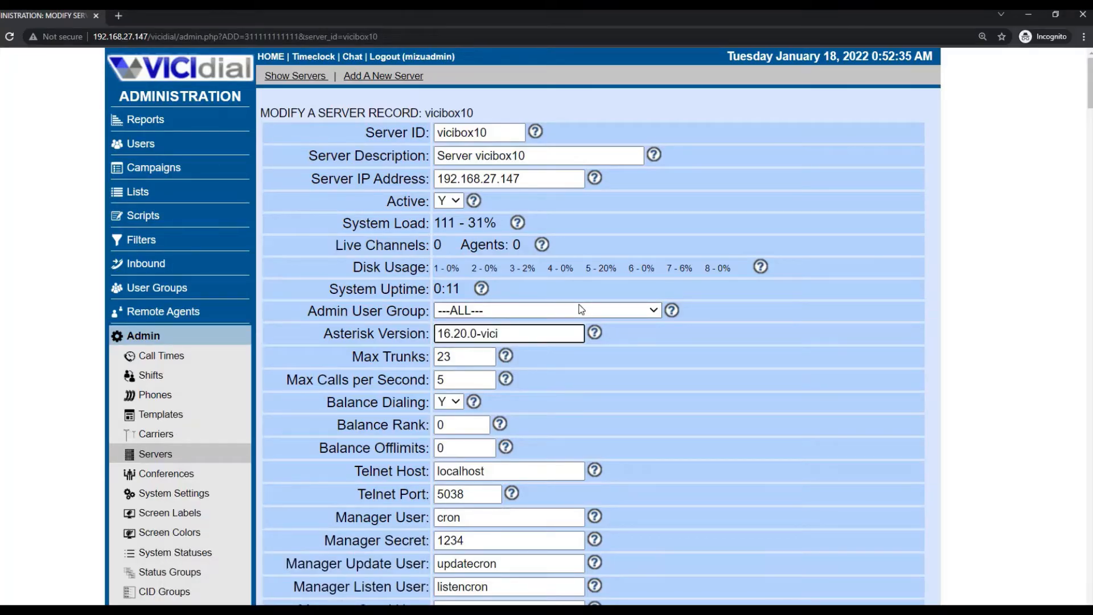
key(ctrl+f)
text(sub)
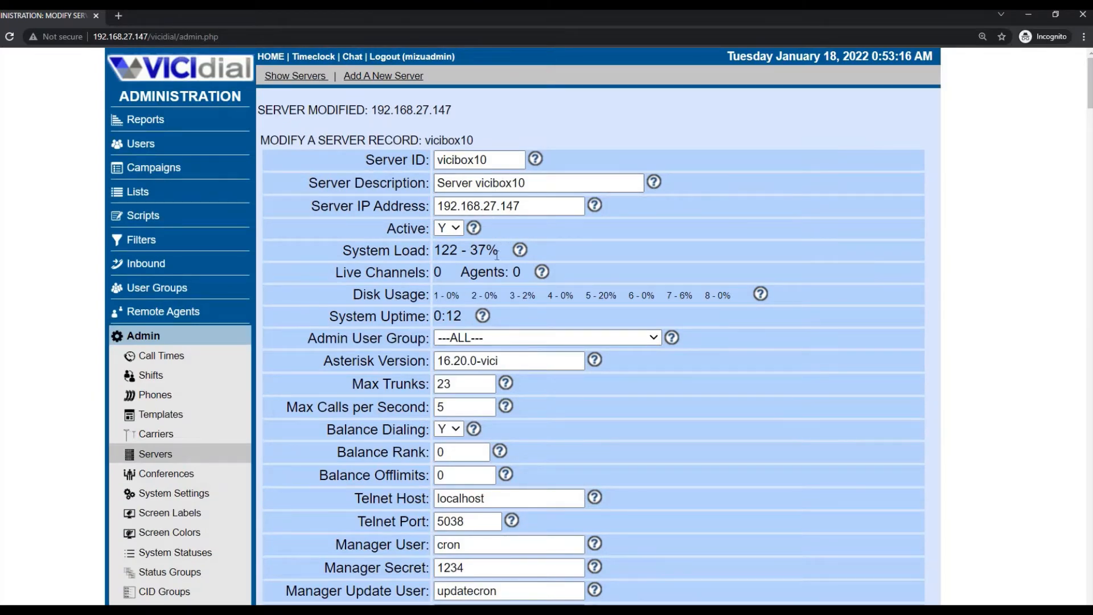
scroll(504, 292, down, 1)
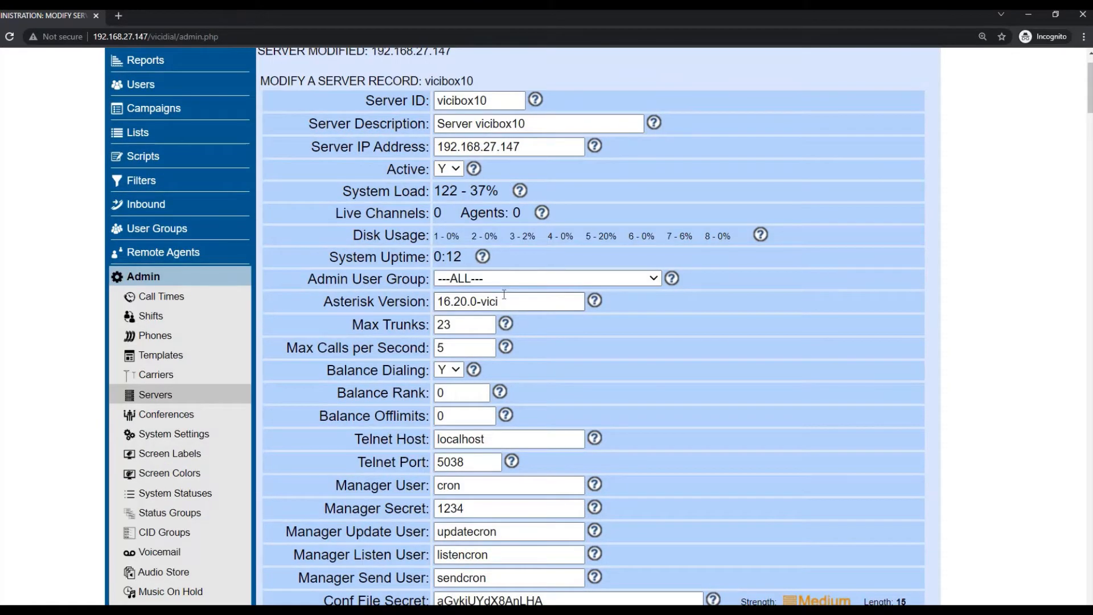
scroll(504, 295, up, 1)
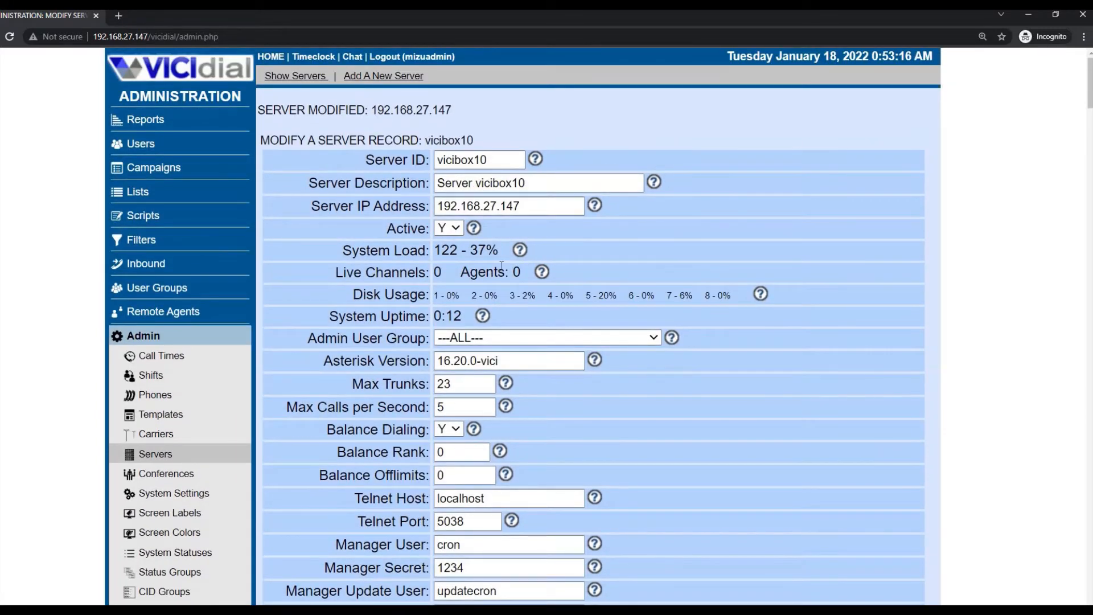
scroll(501, 245, down, 1)
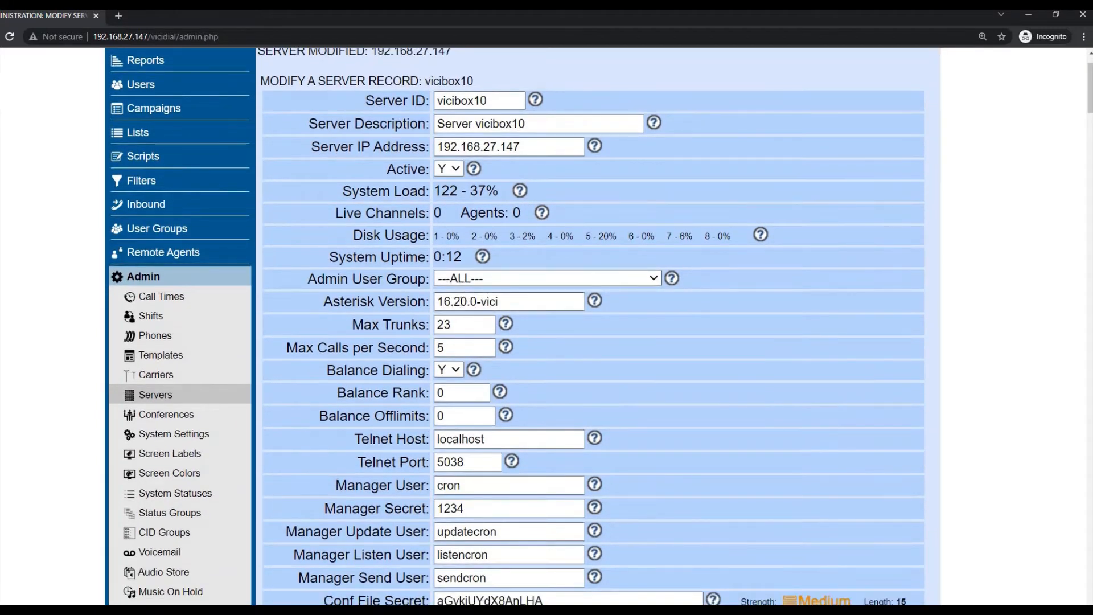
scroll(453, 237, down, 1)
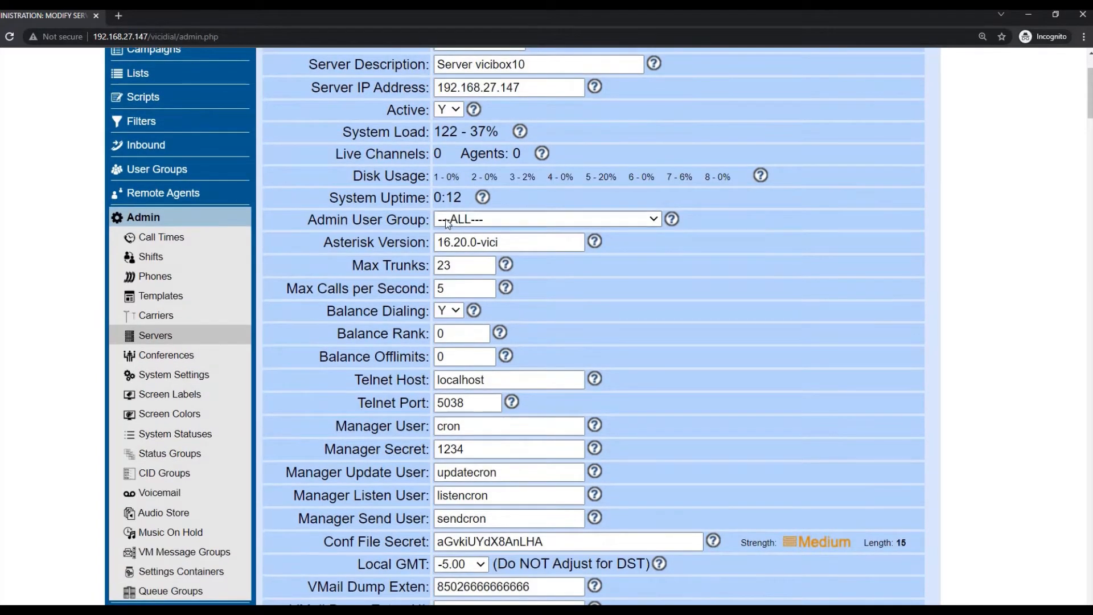
click(484, 220)
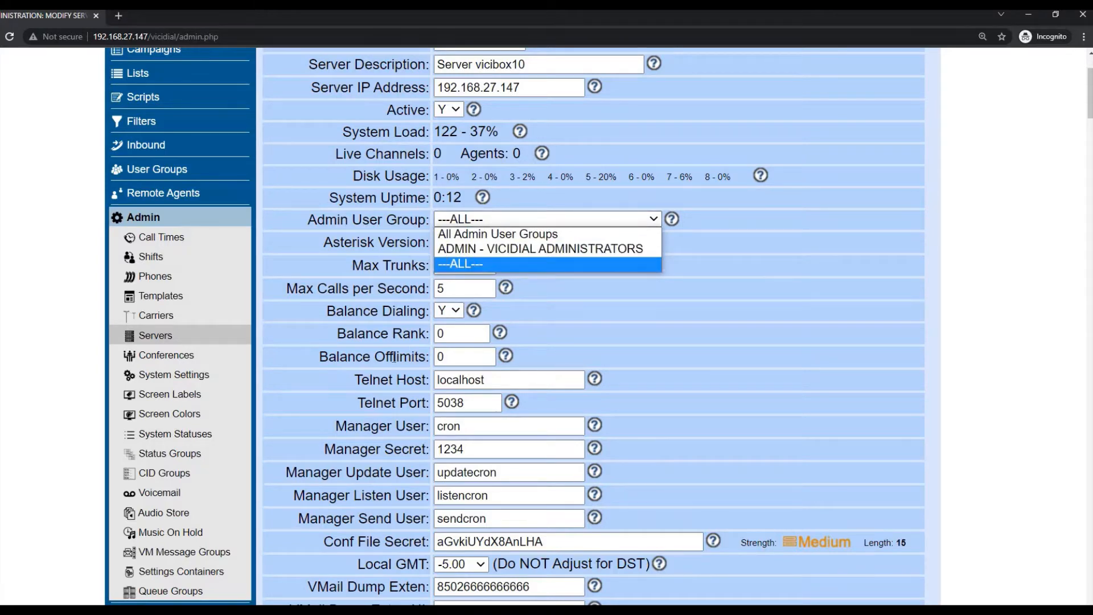
click(678, 456)
scroll(661, 450, down, 2)
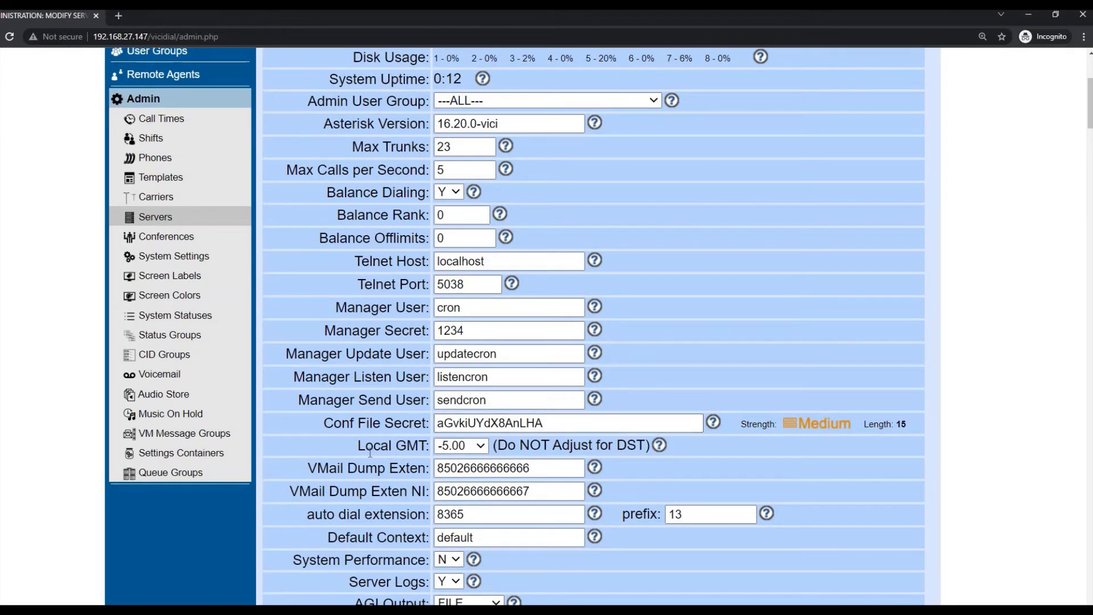
drag(357, 445, 411, 445)
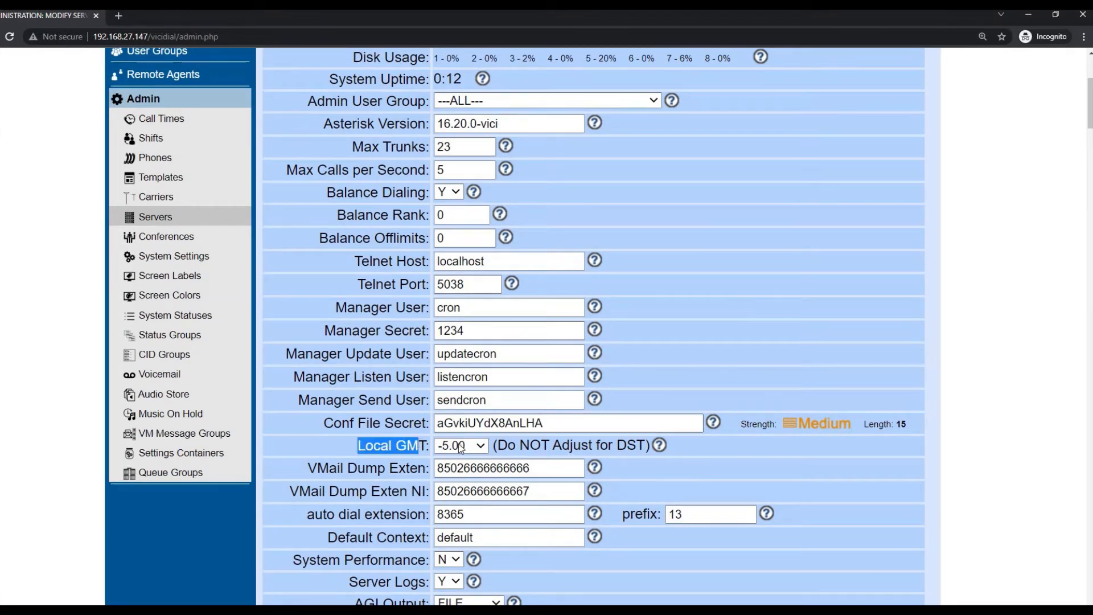
click(476, 449)
scroll(472, 387, up, 5)
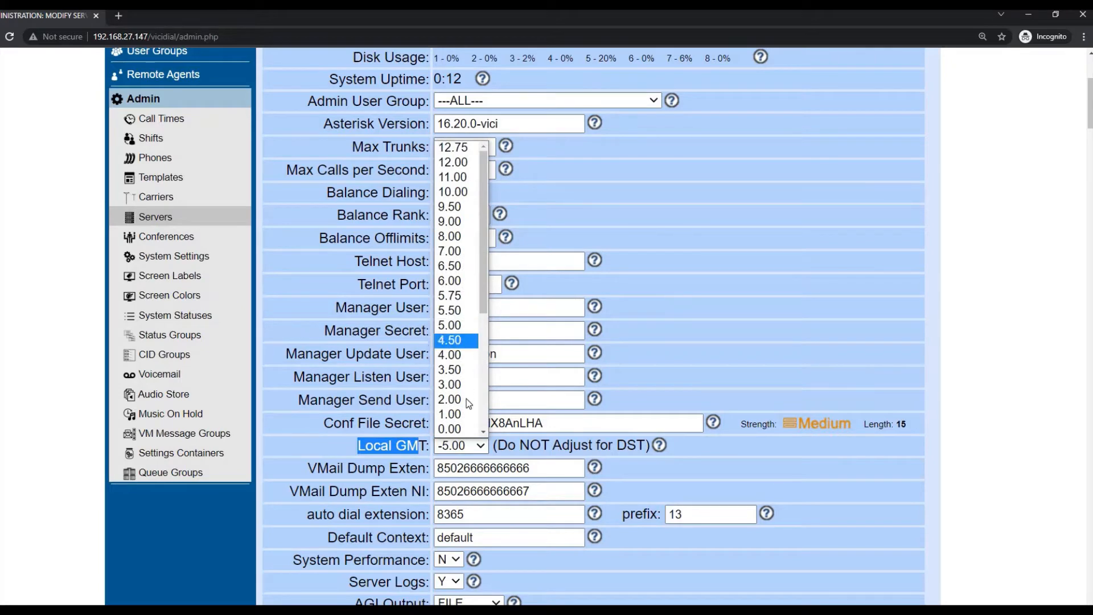
click(453, 237)
scroll(554, 420, down, 6)
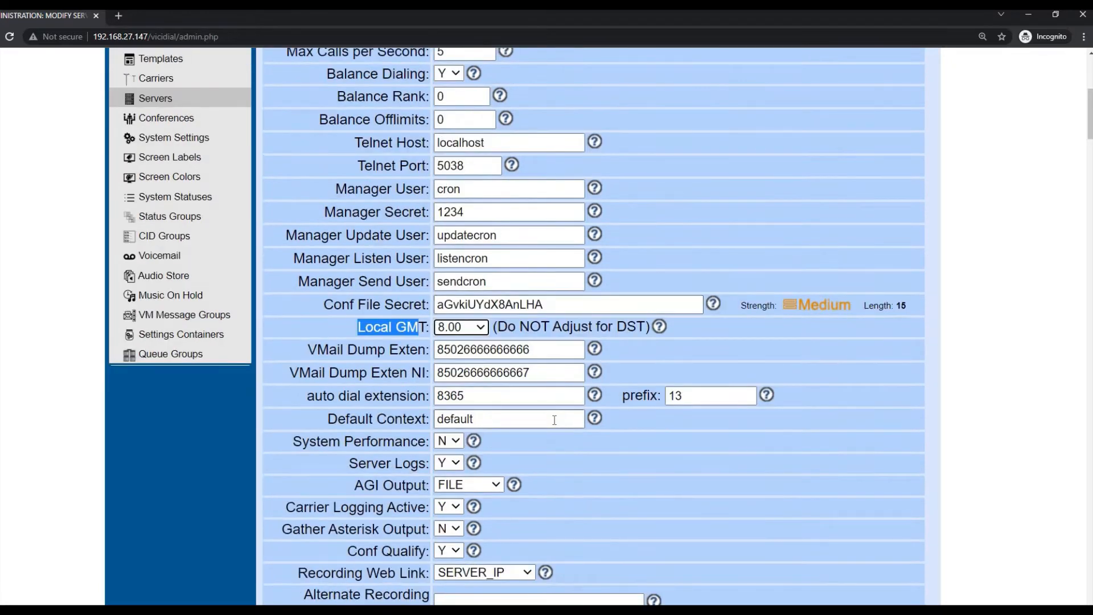
scroll(554, 421, down, 3)
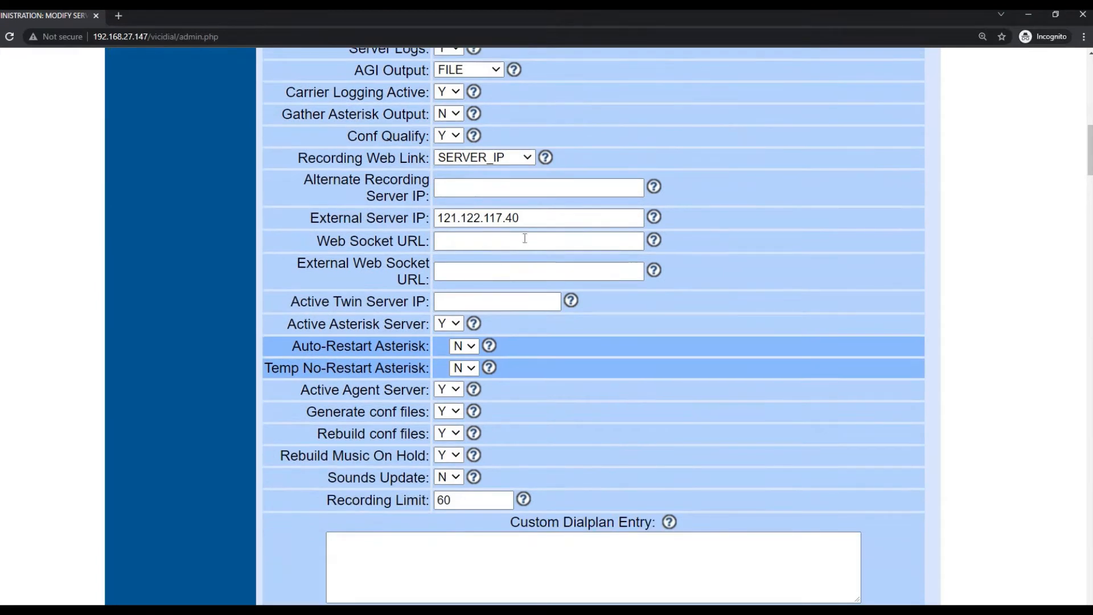
drag(532, 219, 425, 196)
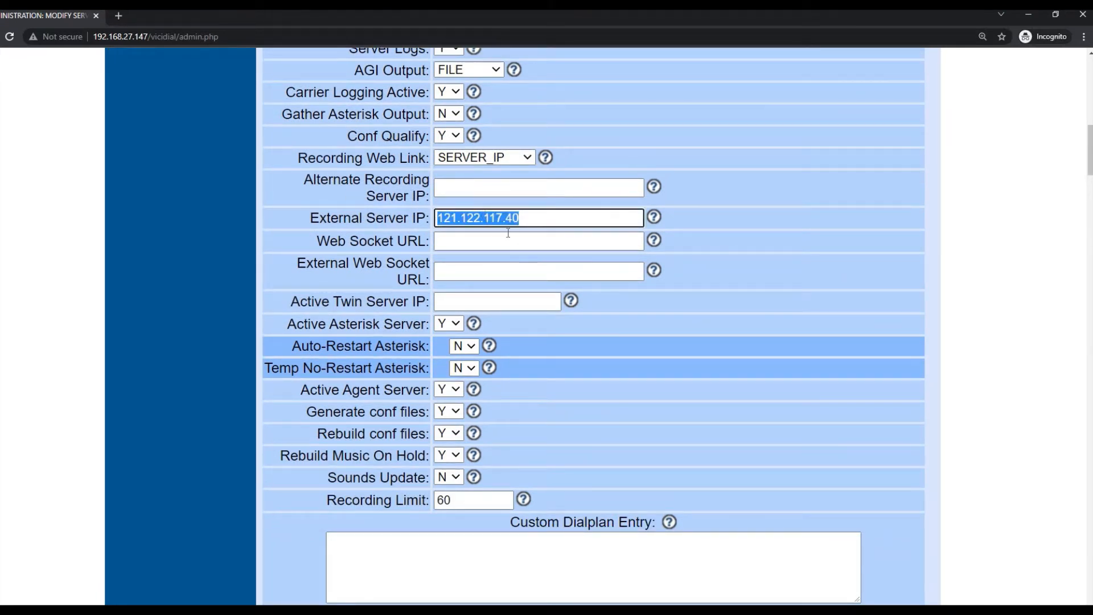
key(BackSpace)
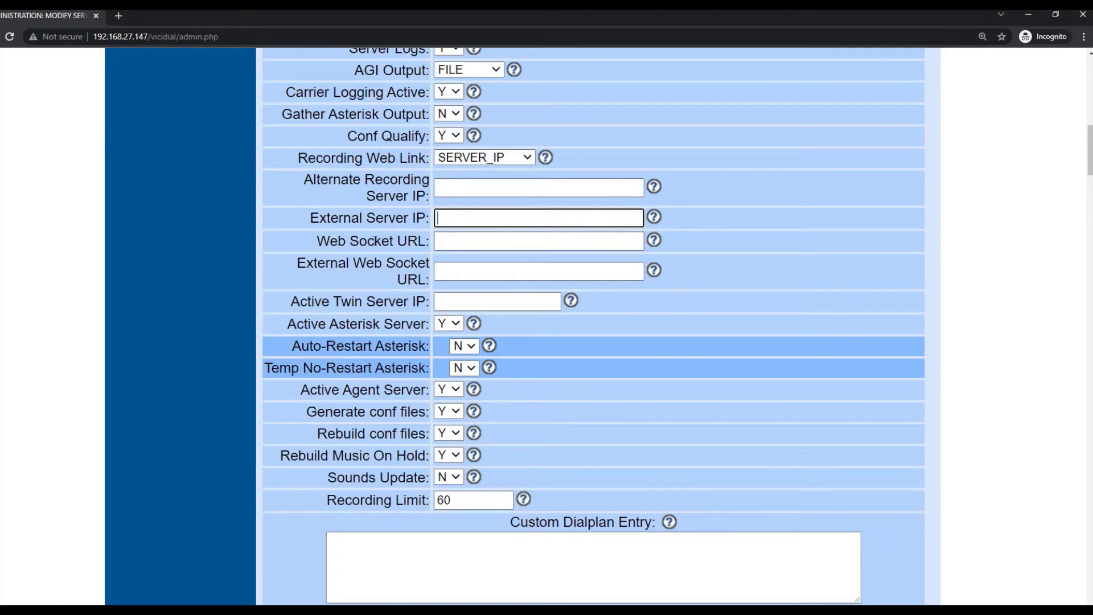
click(454, 240)
click(294, 265)
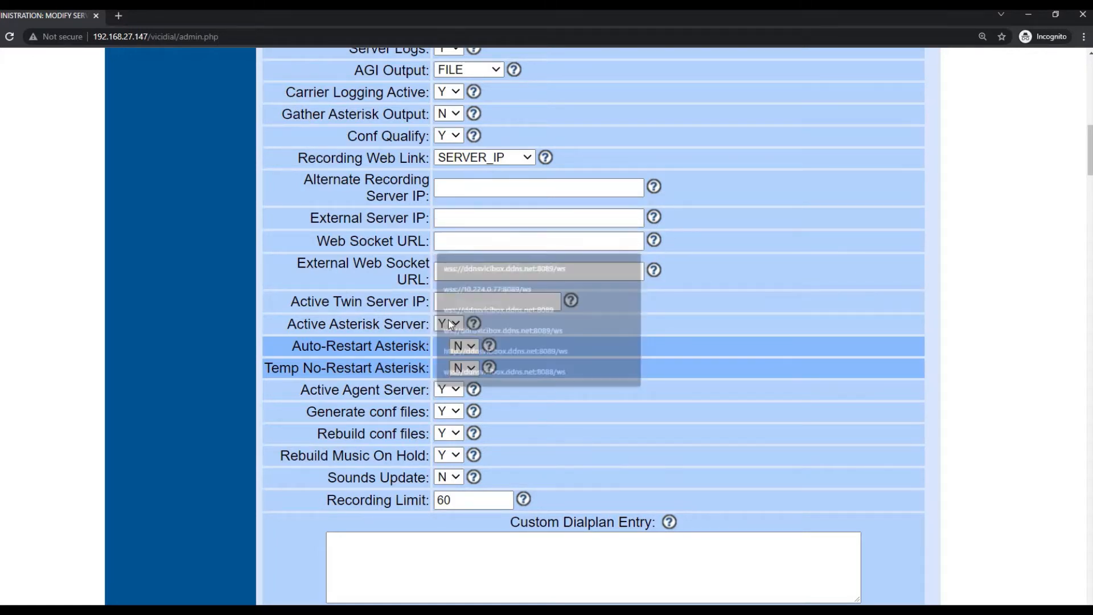
click(448, 243)
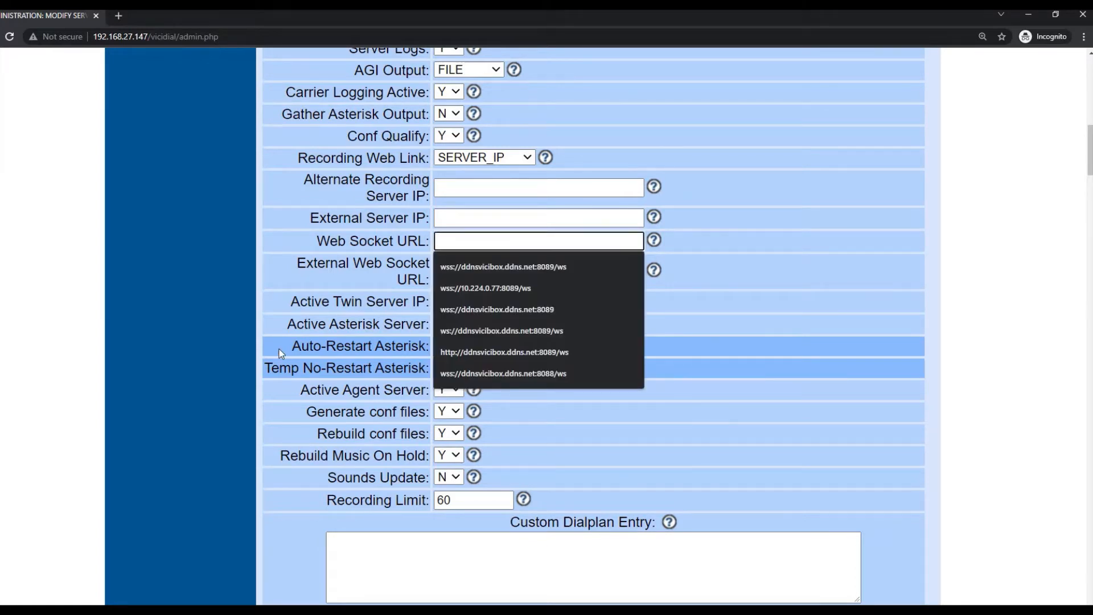
click(231, 377)
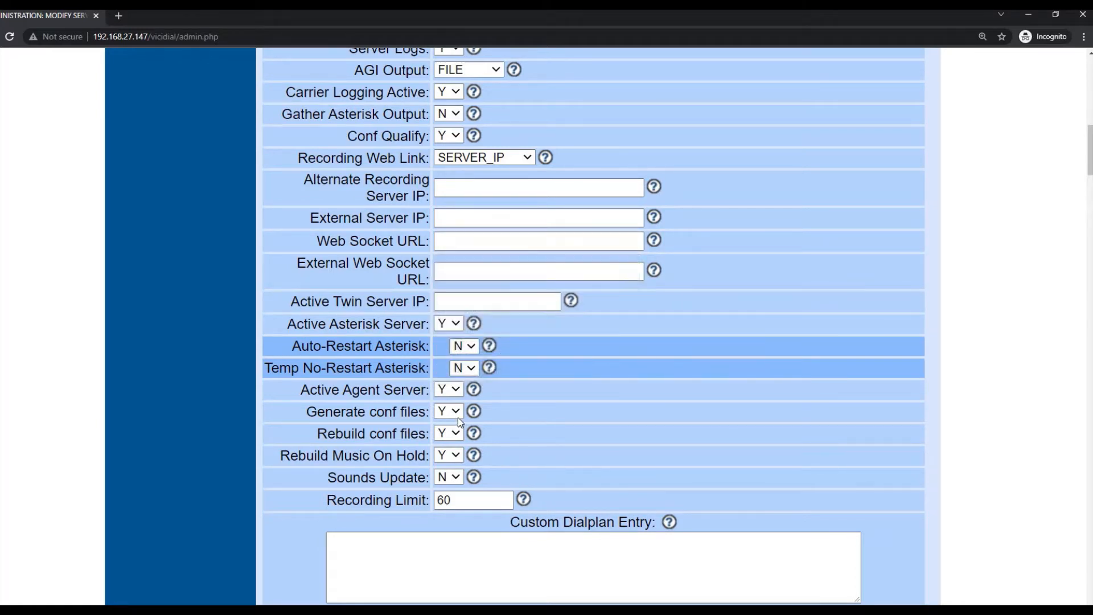
scroll(439, 232, up, 6)
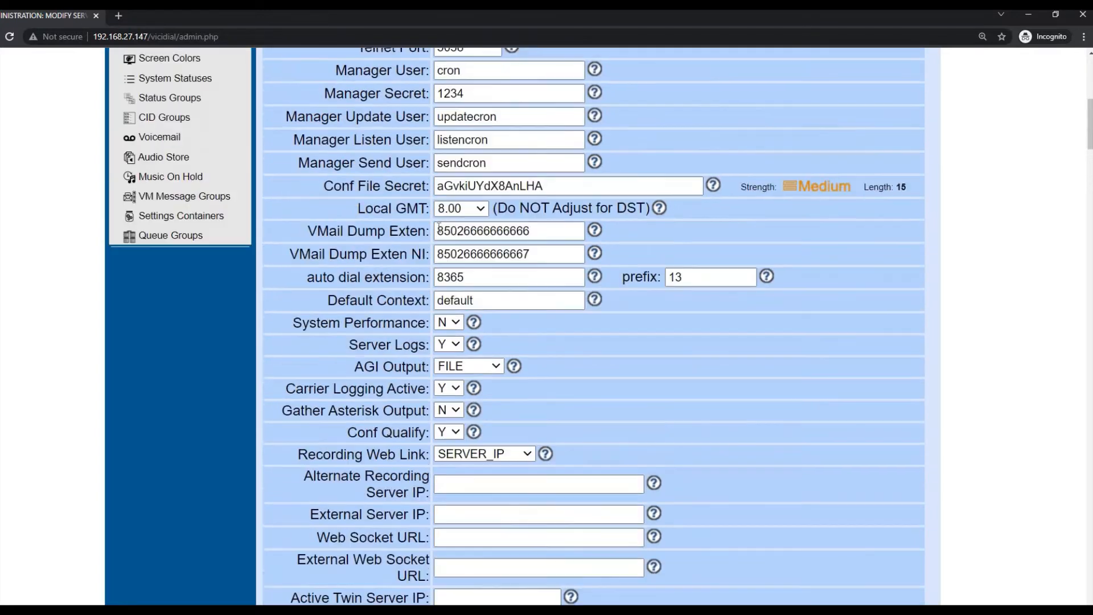
scroll(438, 232, up, 1)
scroll(438, 231, down, 9)
scroll(440, 233, down, 3)
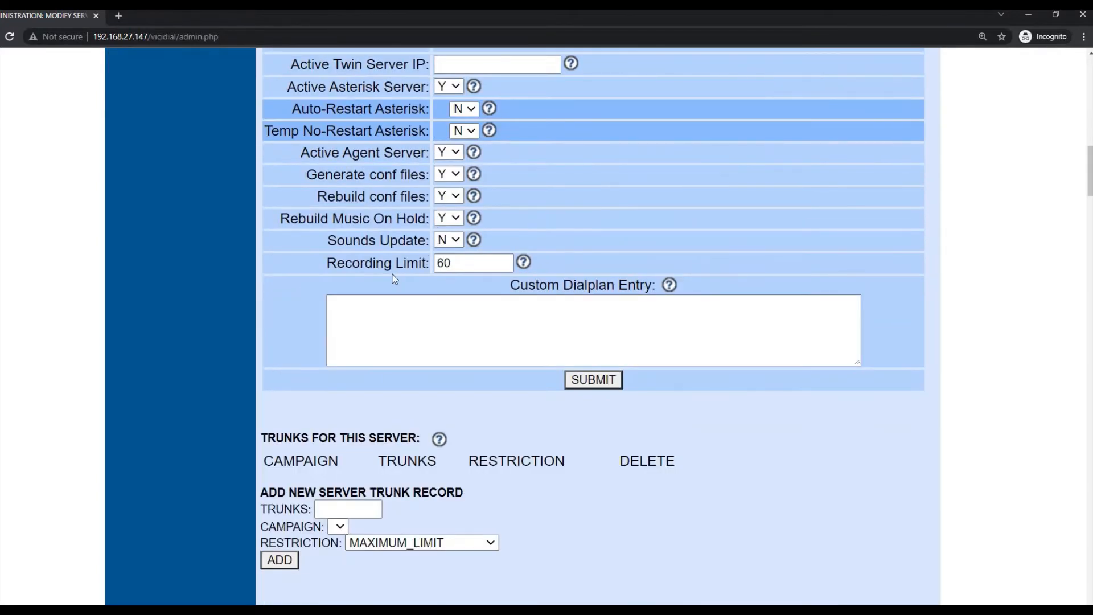
- Change the vicibox10 Recording Limit from 60 to 999999, check its help note, and submit
drag(453, 263, 361, 261)
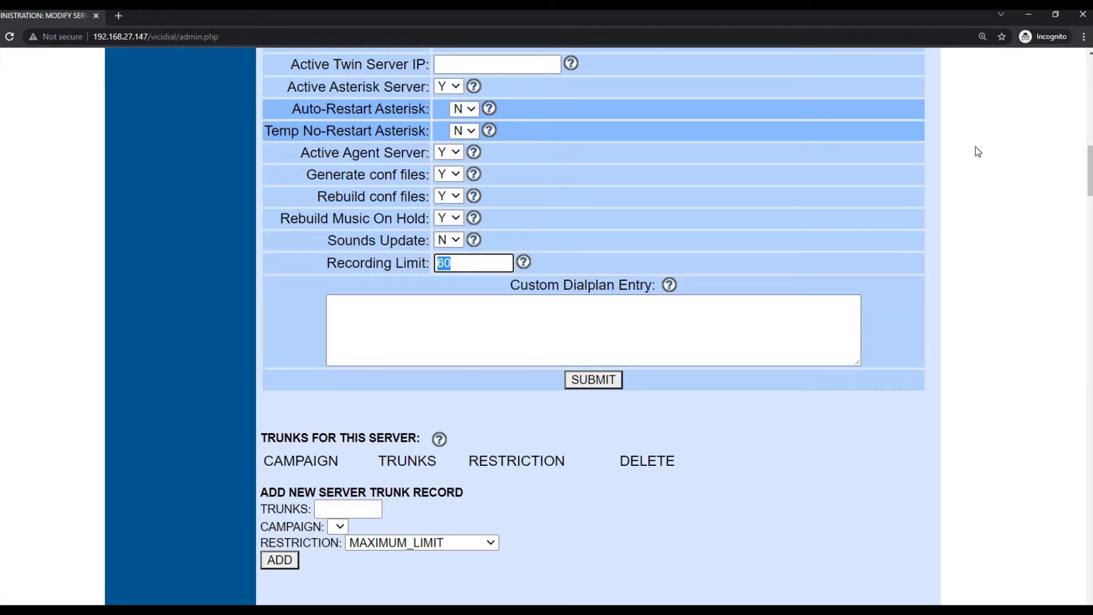
text(999999)
double_click(493, 265)
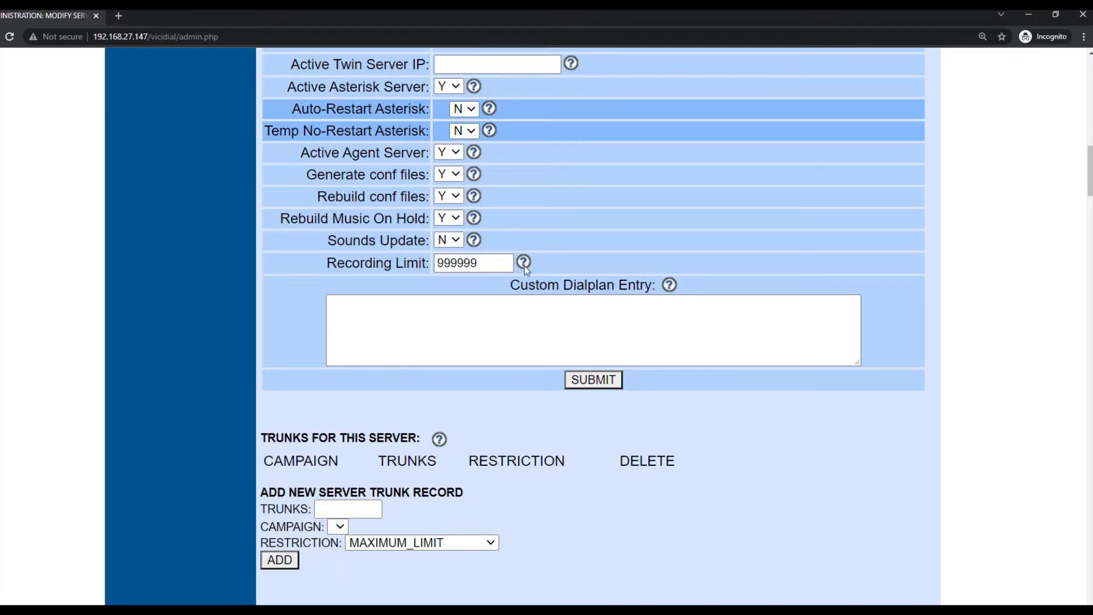
click(523, 263)
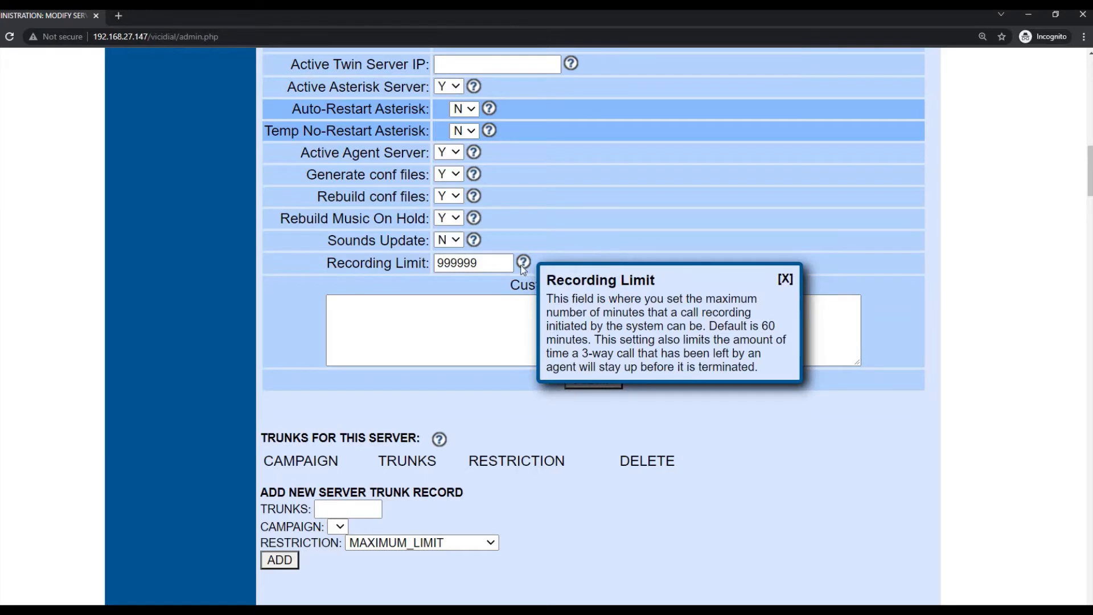
click(786, 278)
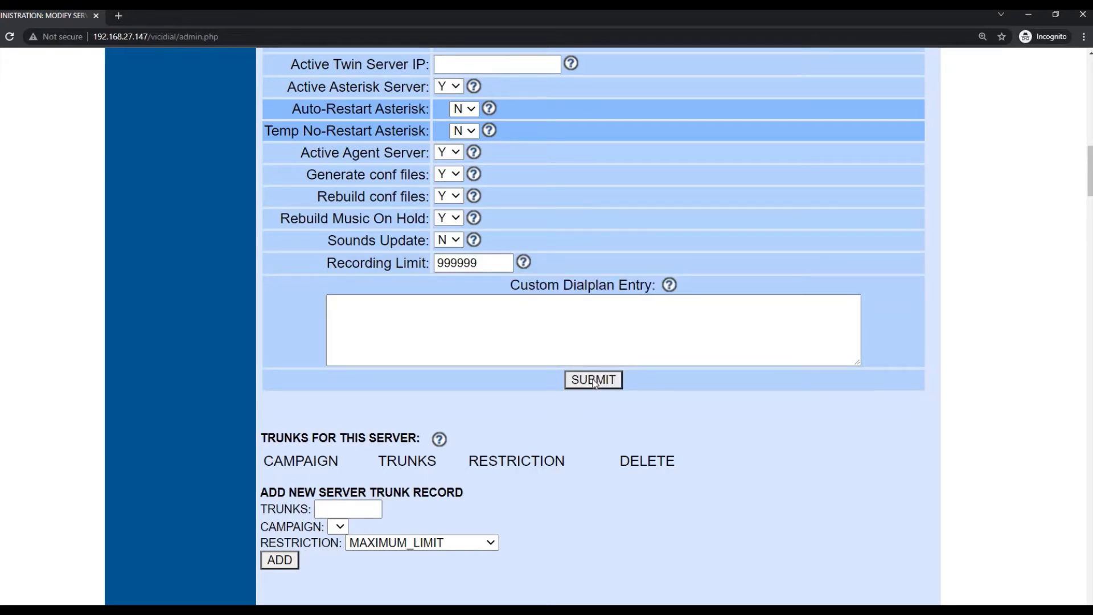
click(593, 380)
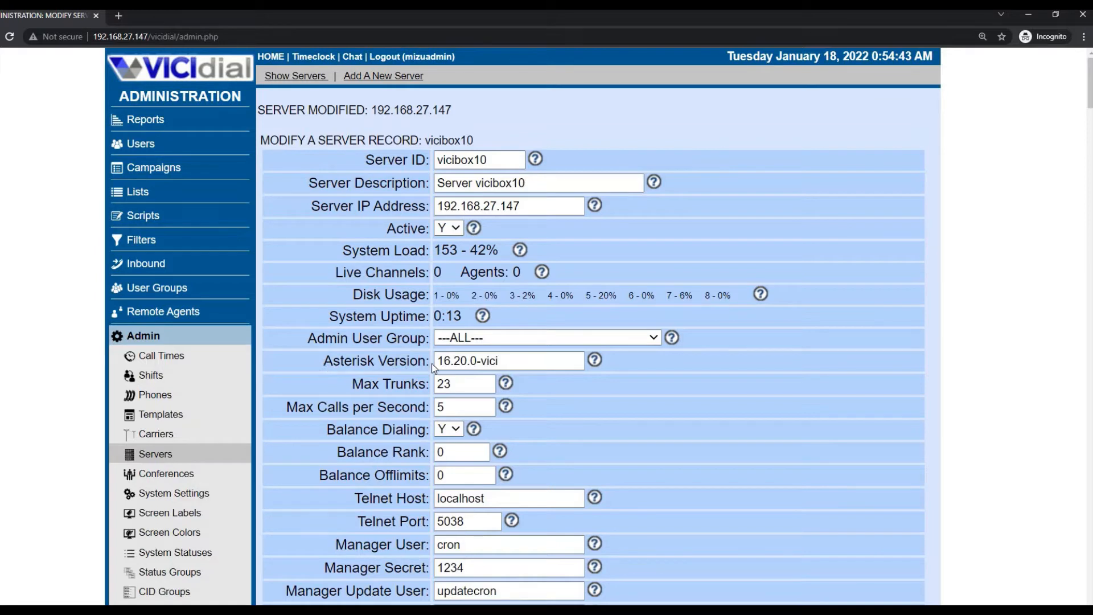
drag(323, 364, 431, 363)
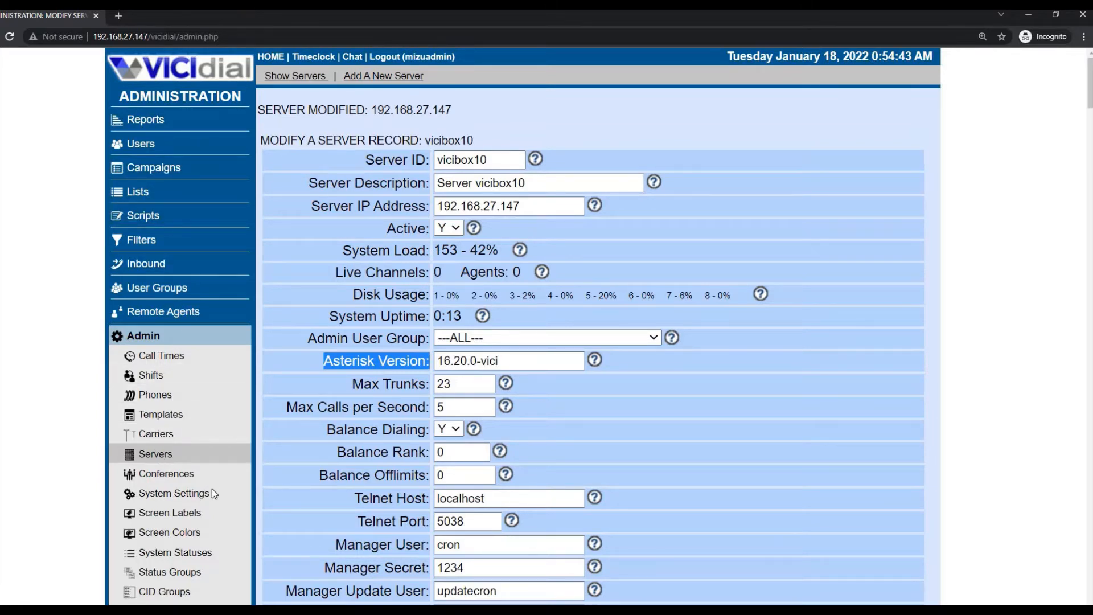
- Look over the Screen Colors list, its Add form and the alt_green scheme, then open System Settings
click(181, 533)
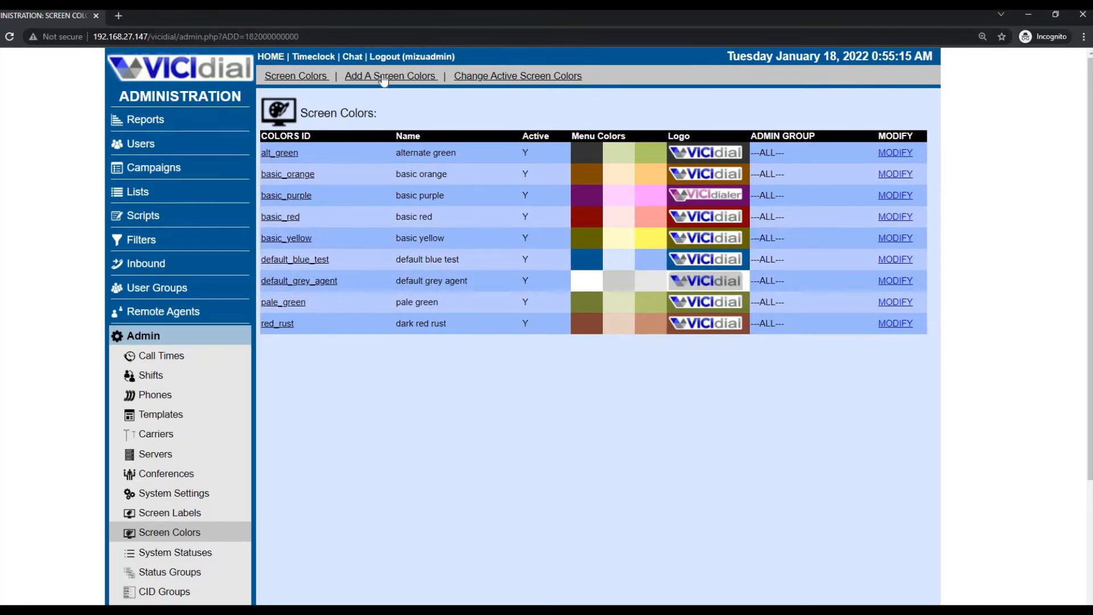
click(427, 75)
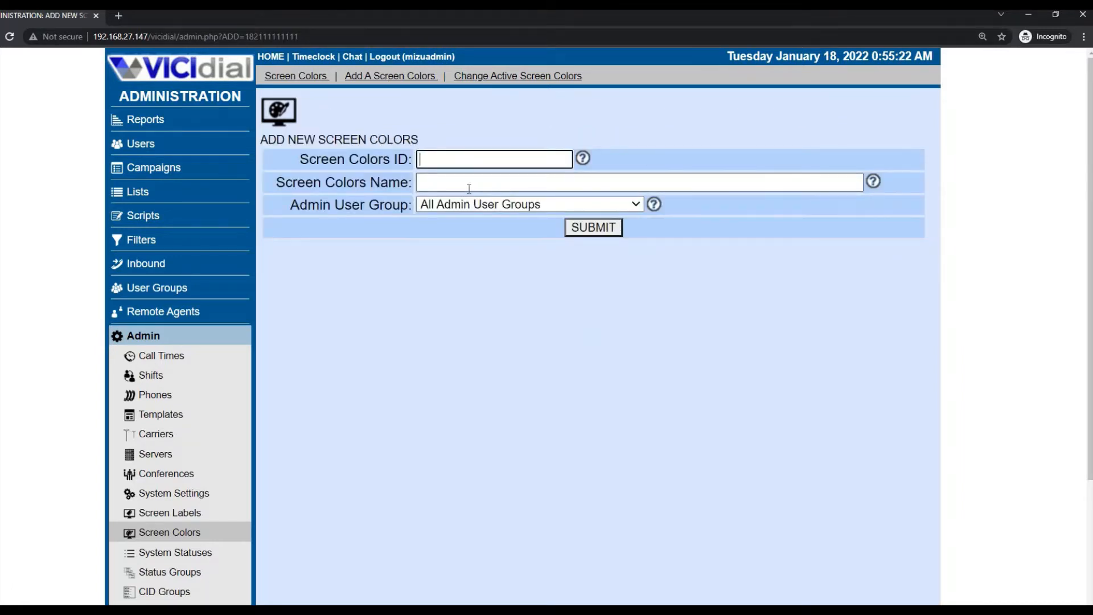
click(302, 76)
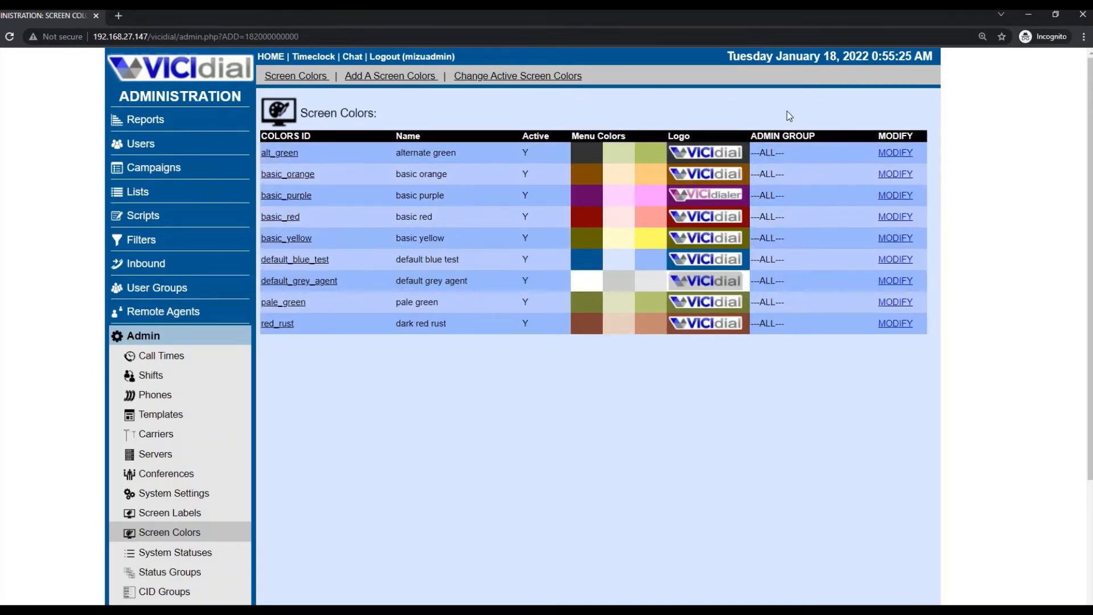
click(891, 153)
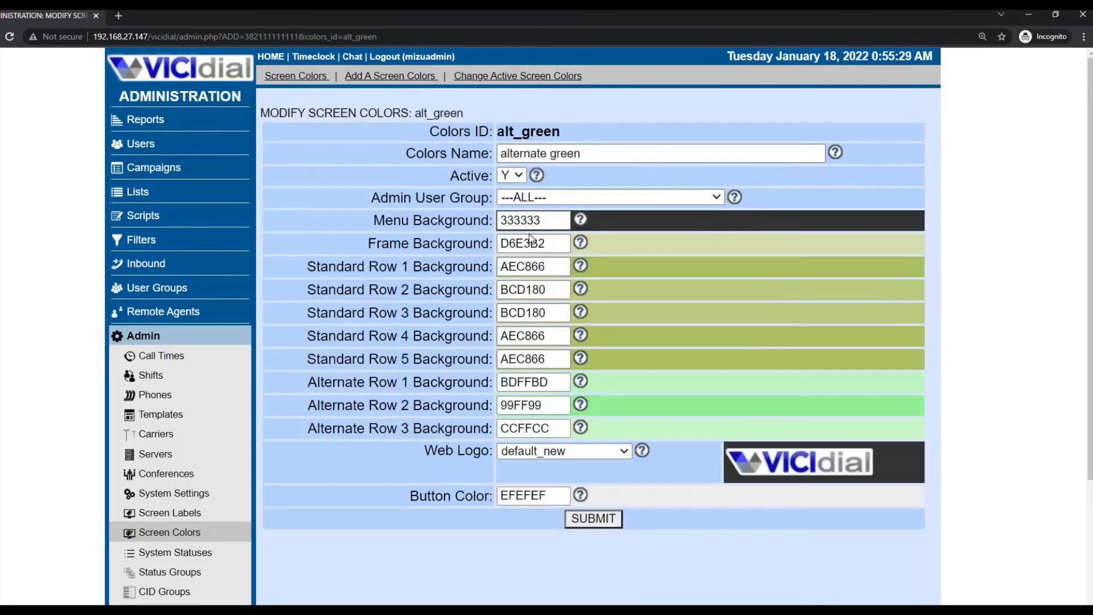
click(166, 535)
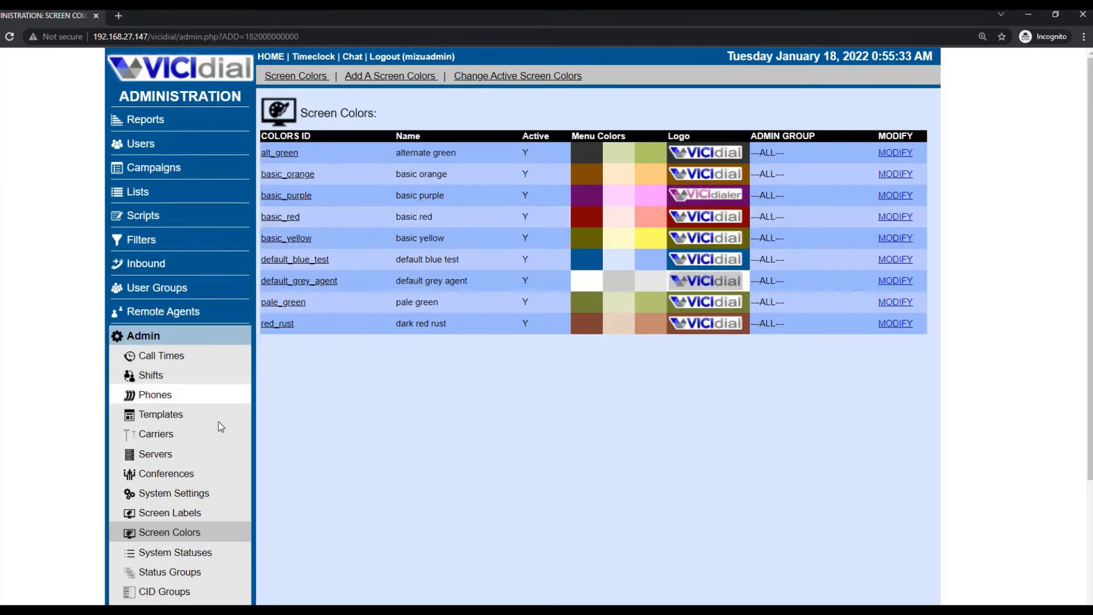
scroll(221, 427, down, 1)
click(191, 434)
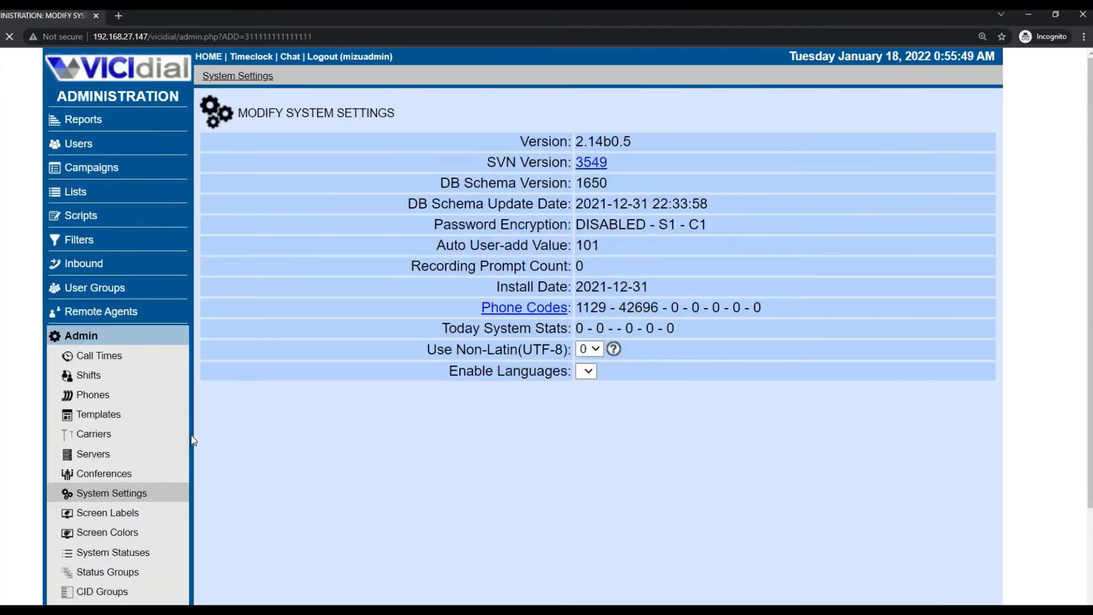
- Find the colour settings and set Admin, Agent and Agent Chat Screen Colors to basic_red
scroll(488, 287, down, 14)
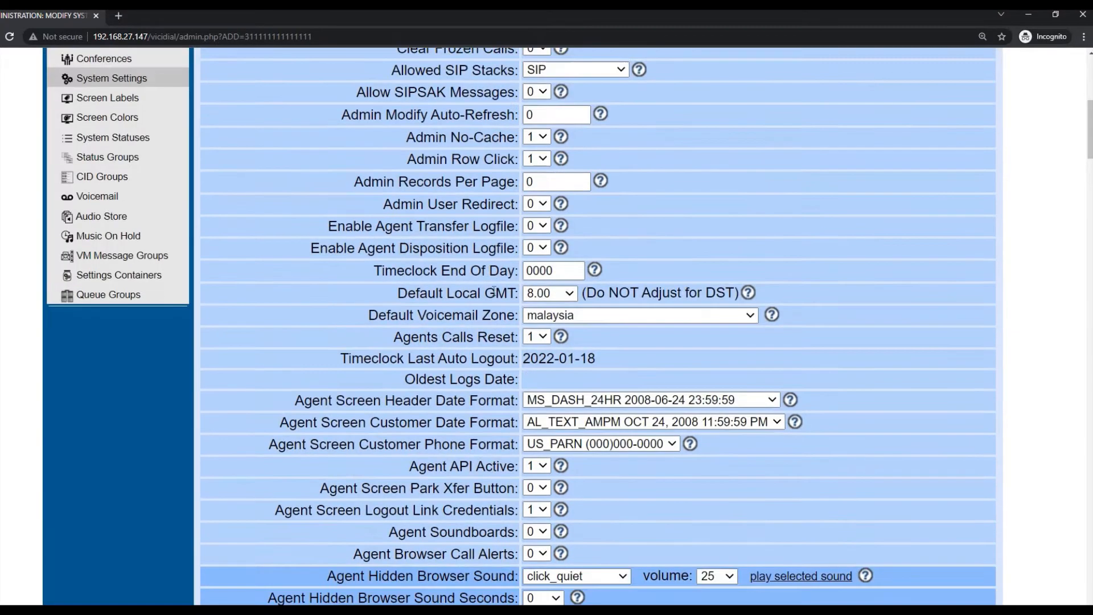
scroll(494, 289, down, 20)
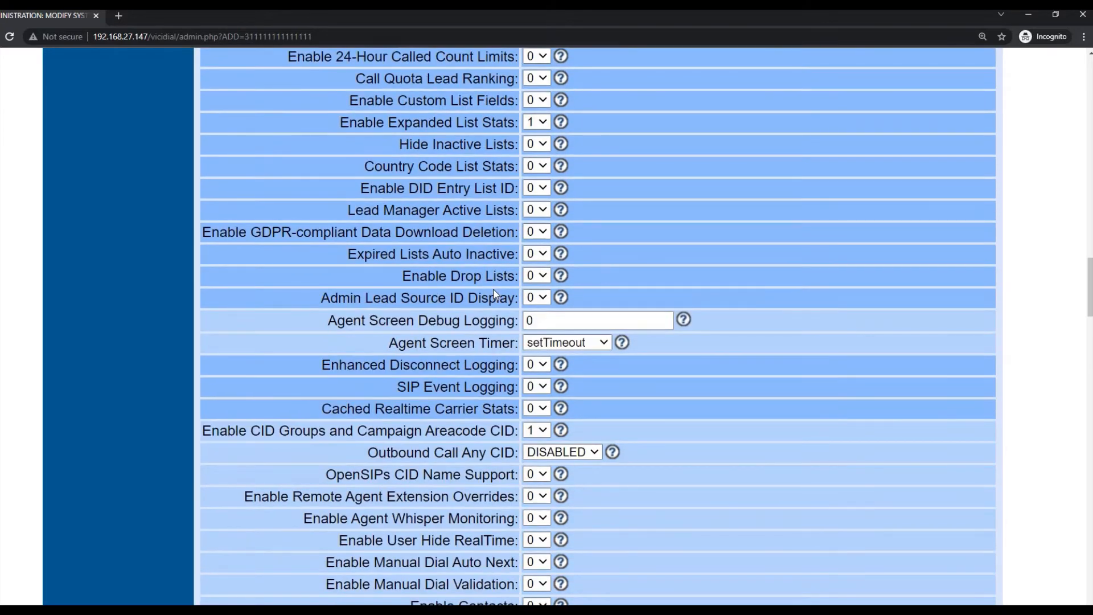
key(ctrl+f)
text(color)
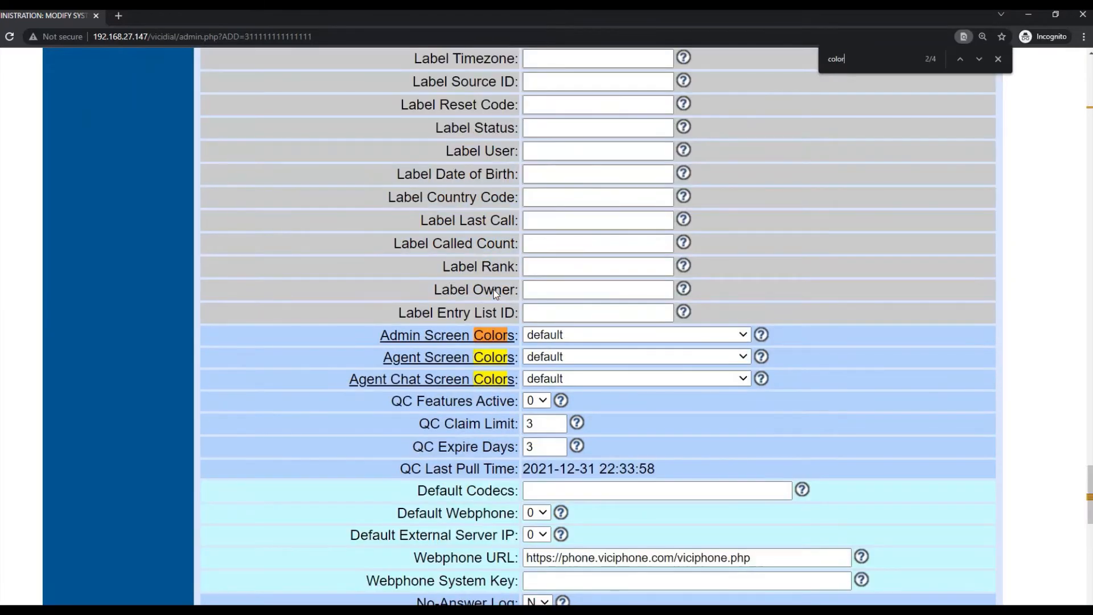
click(559, 334)
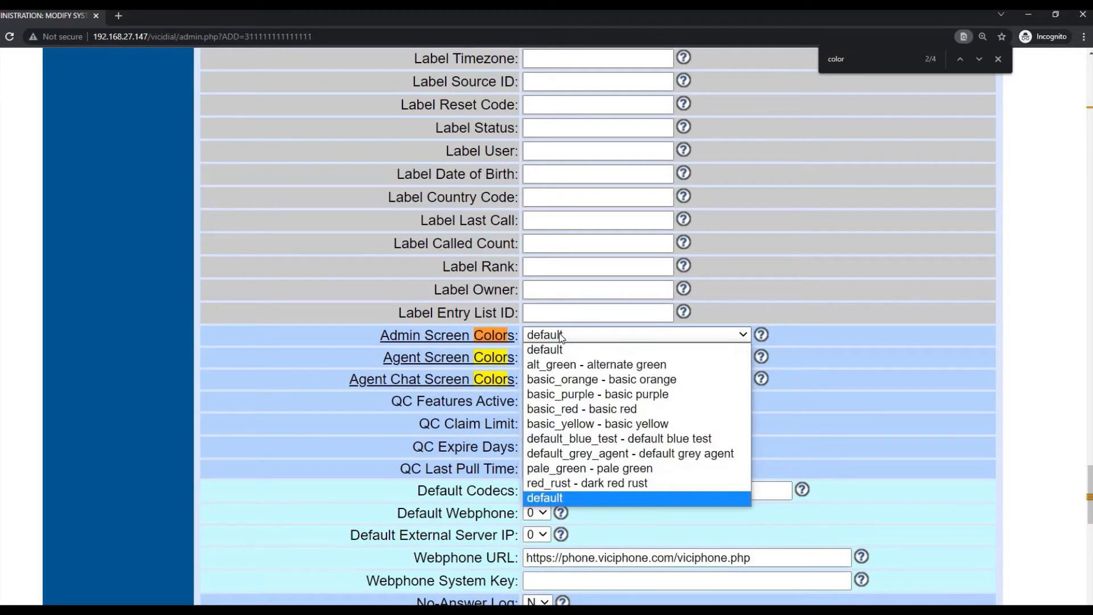
click(586, 408)
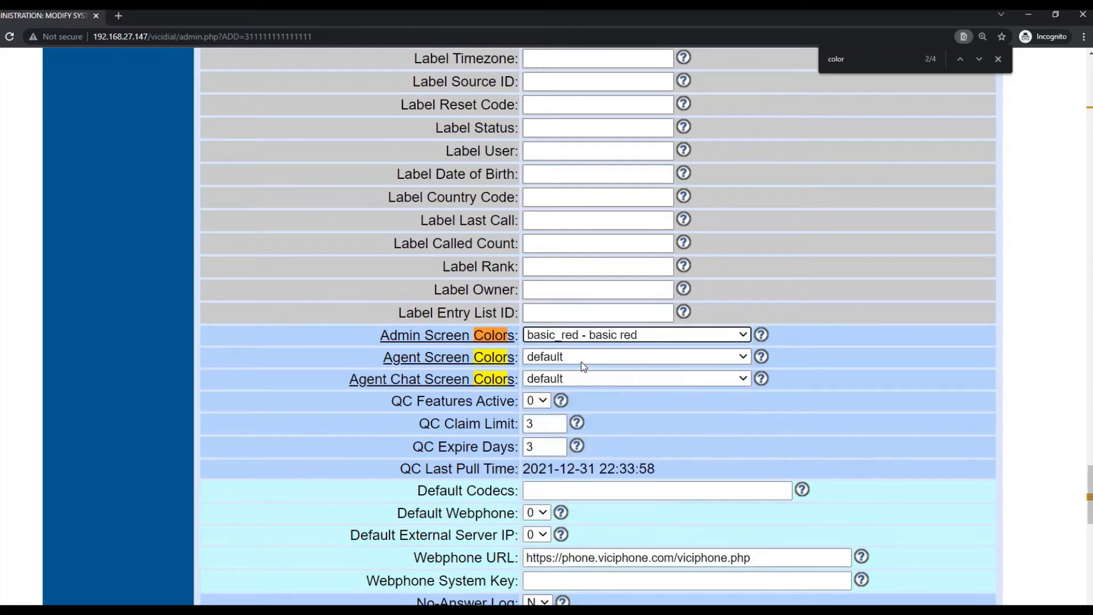
click(583, 357)
click(586, 431)
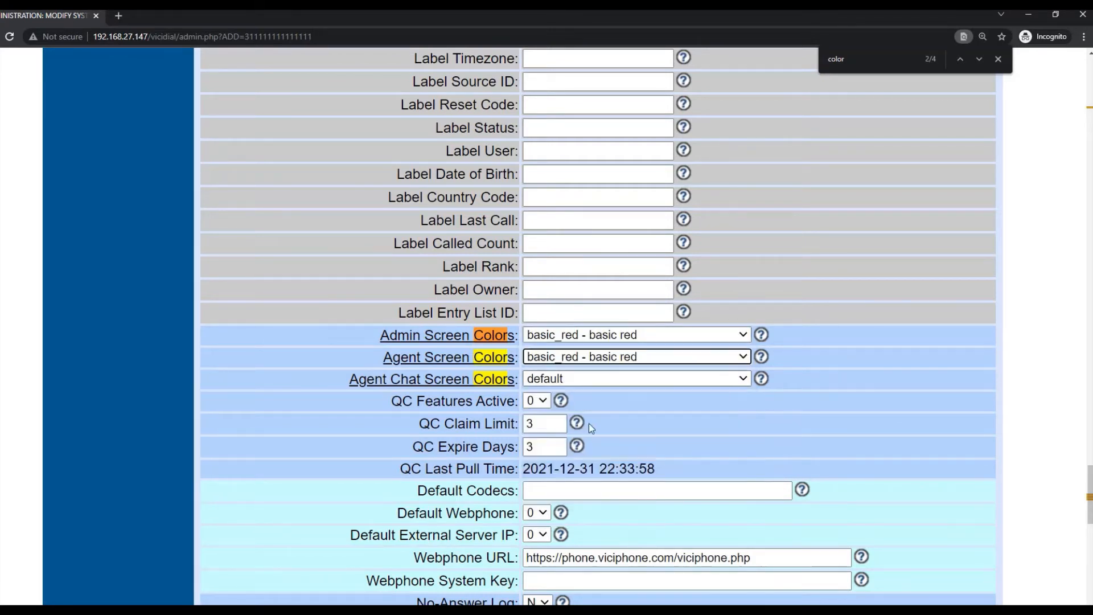
click(592, 378)
click(602, 454)
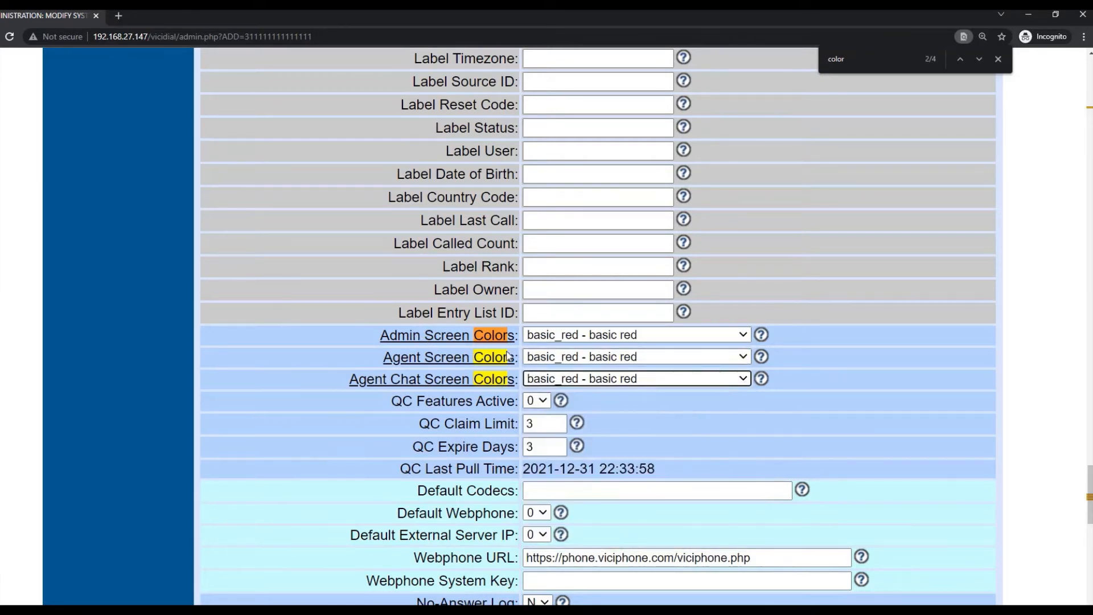
- Save the system settings and view the admin home page in the red theme
scroll(586, 410, down, 4)
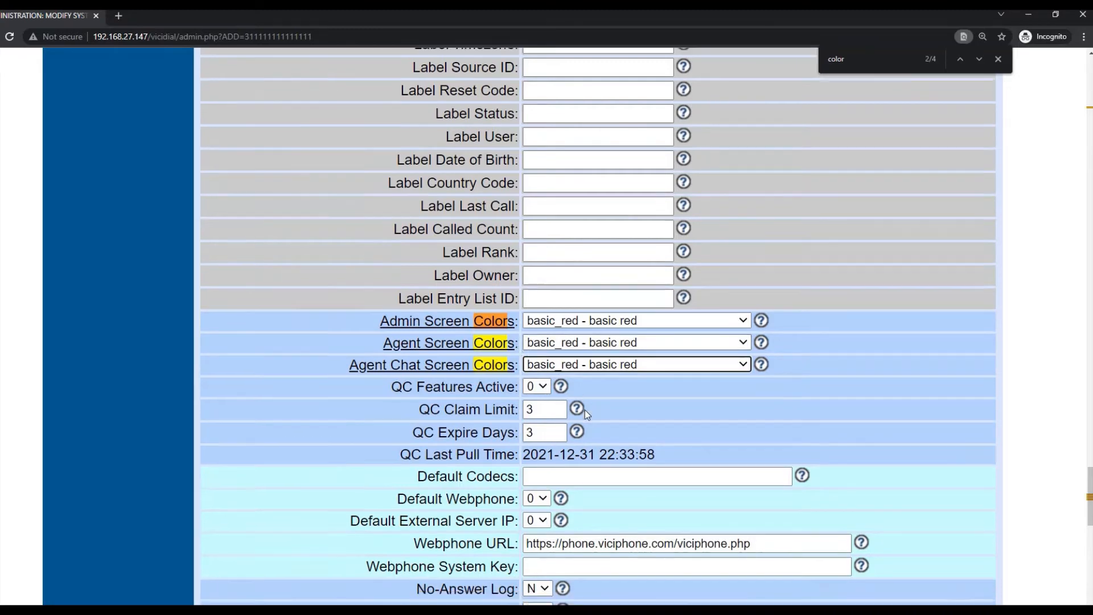
scroll(586, 410, down, 10)
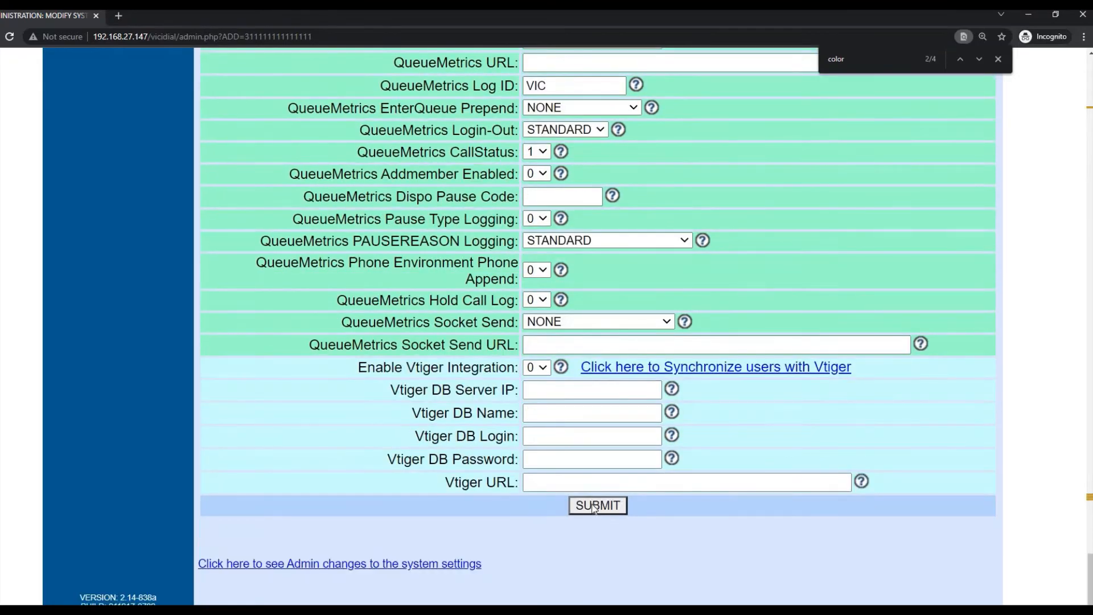
click(594, 507)
click(136, 79)
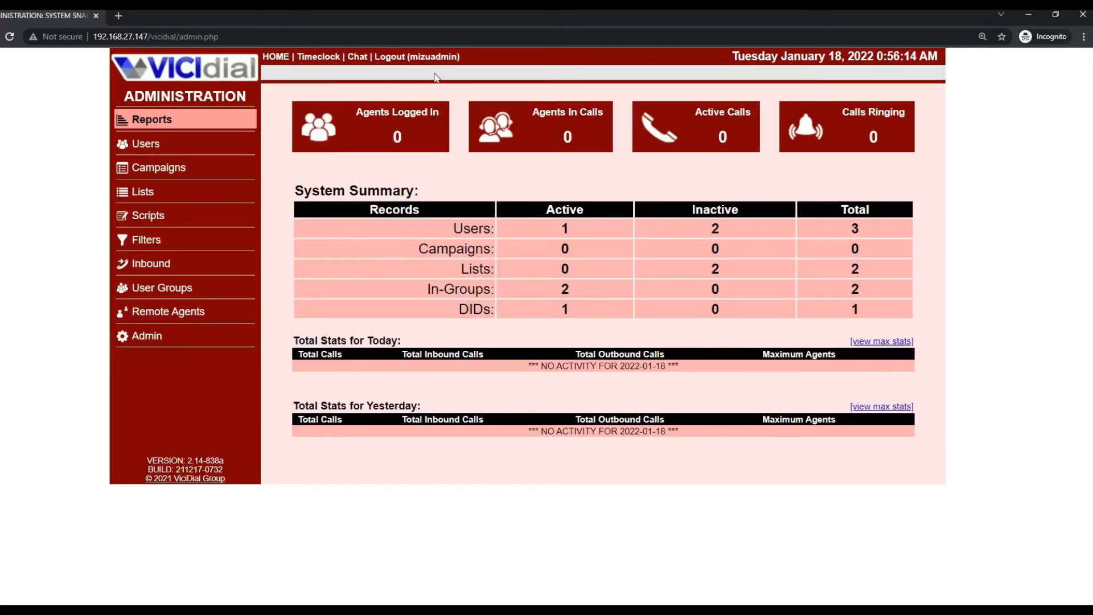
- Review the Reports list and the Admin utilities, then reopen System Settings in red
click(152, 127)
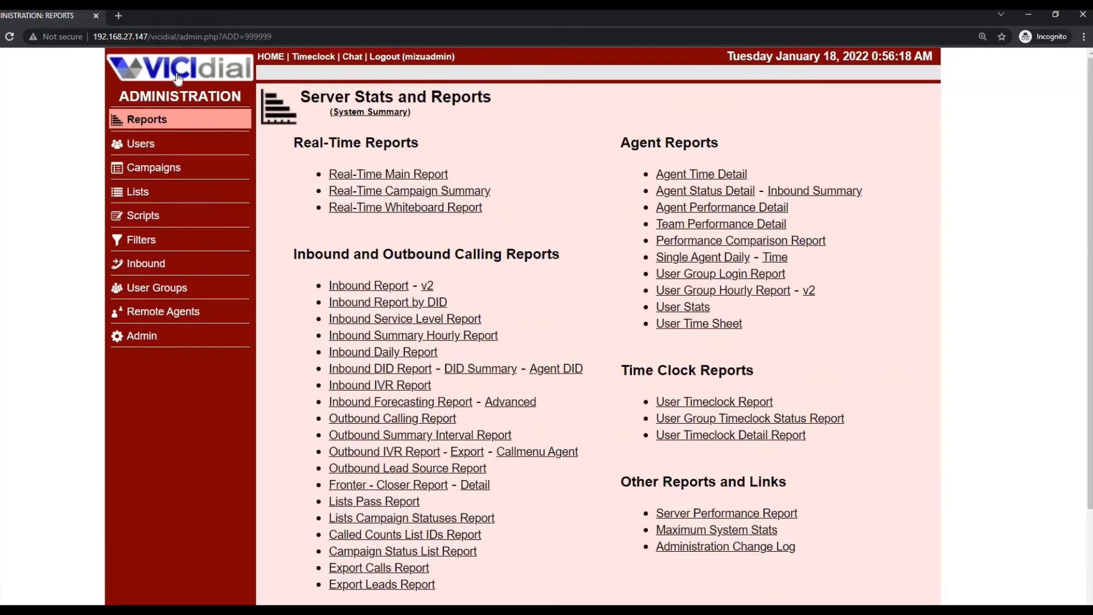
click(178, 78)
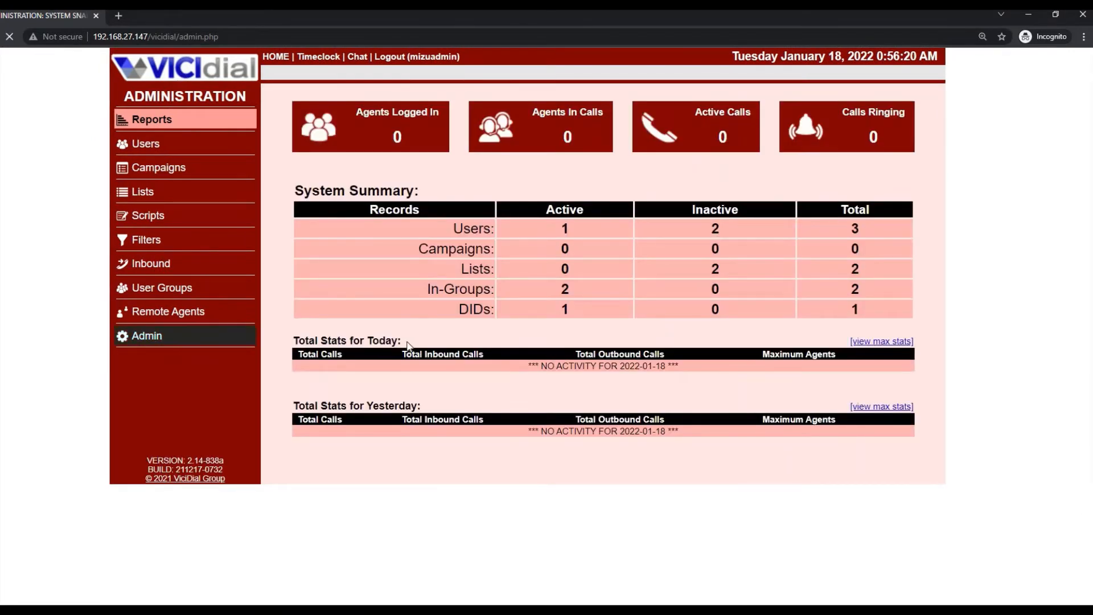
click(154, 335)
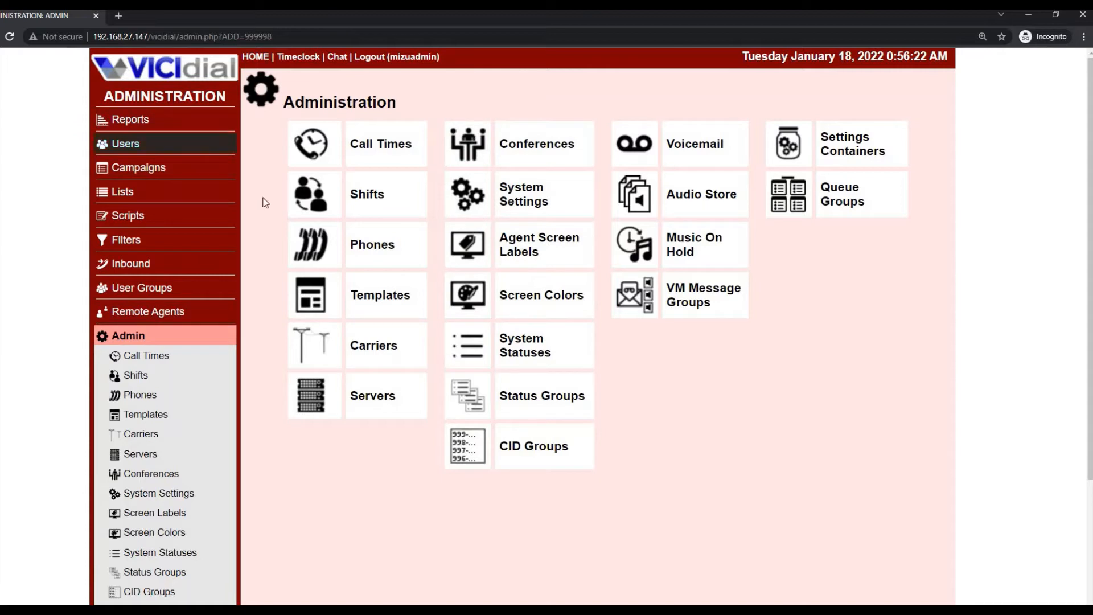
click(506, 198)
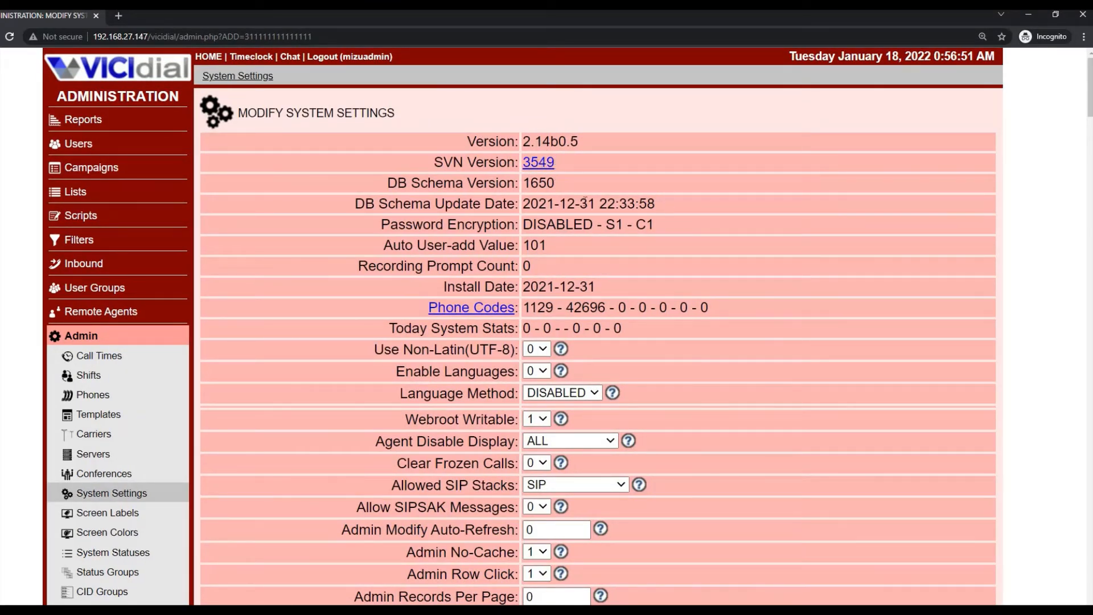
drag(656, 203, 523, 203)
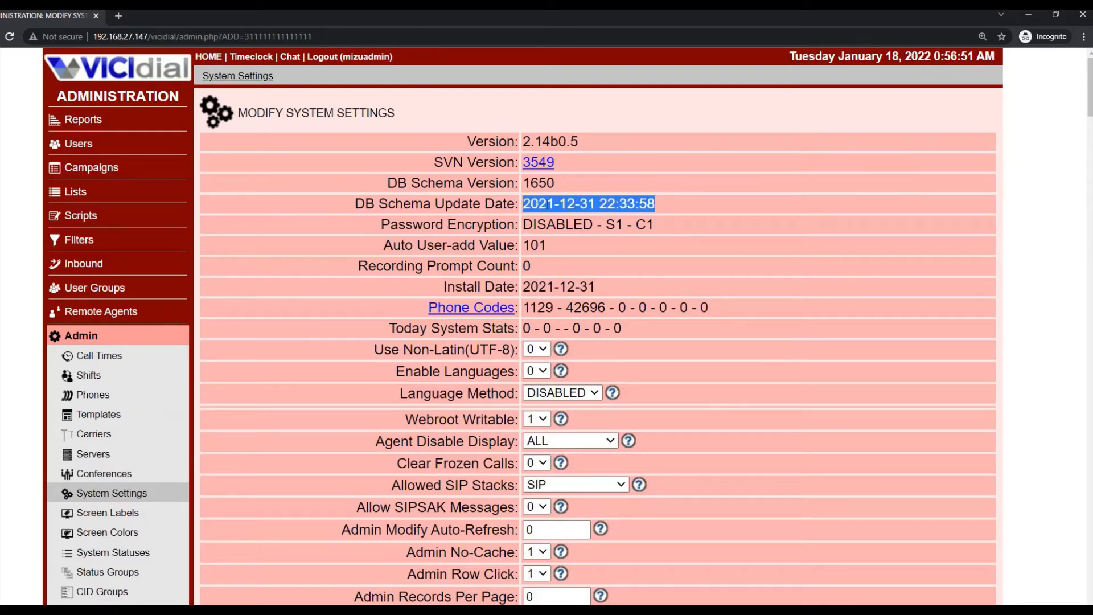
scroll(115, 391, down, 15)
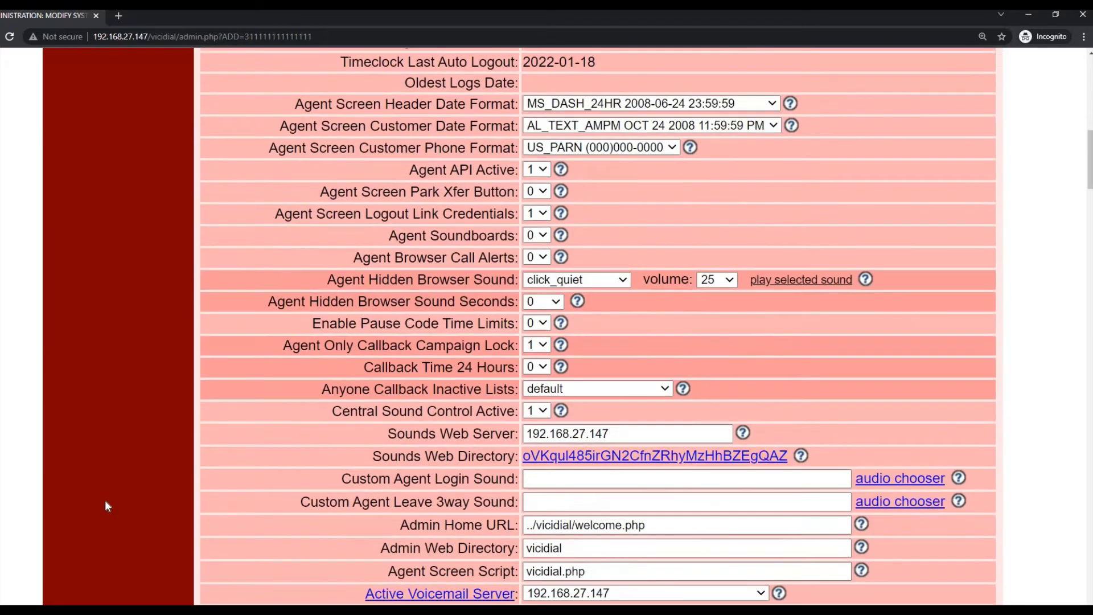
scroll(106, 505, down, 20)
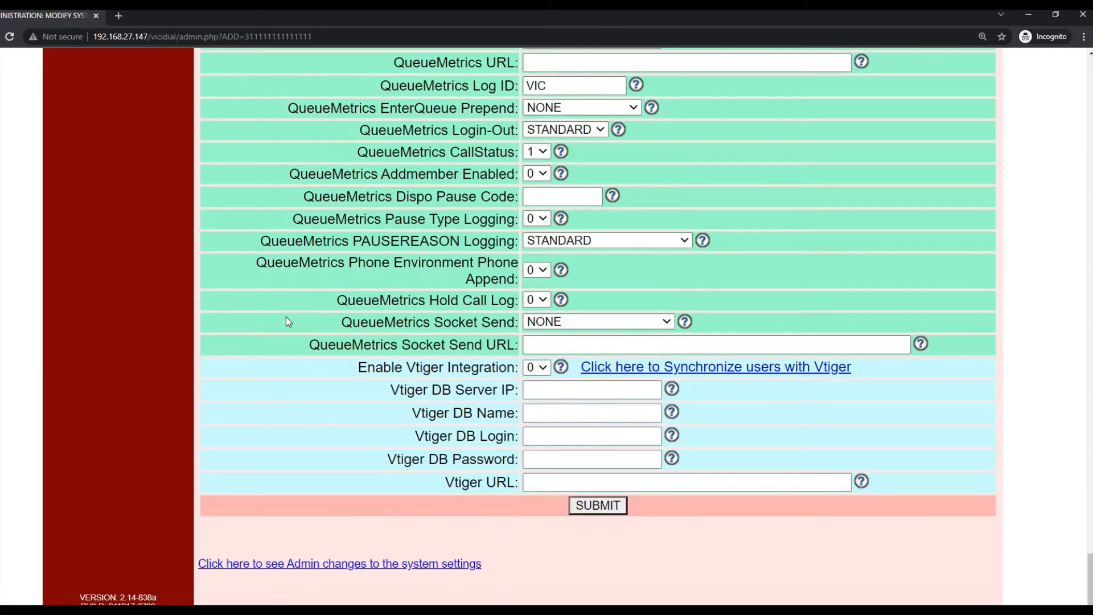
scroll(286, 322, up, 12)
scroll(286, 316, up, 20)
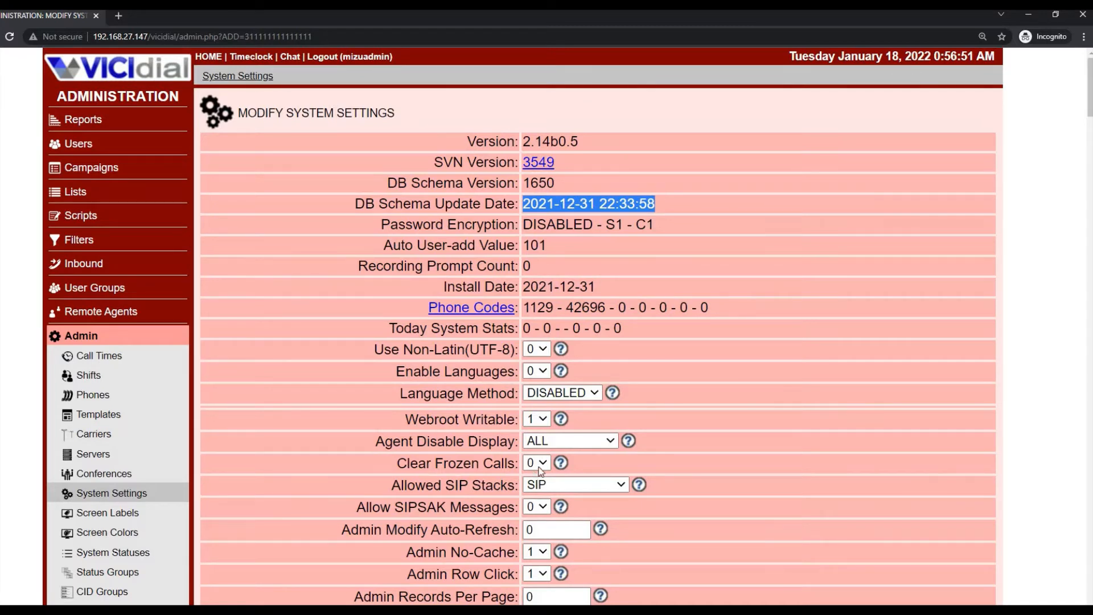
- Set Clear Frozen Calls to 1
click(538, 463)
click(538, 479)
scroll(561, 388, down, 2)
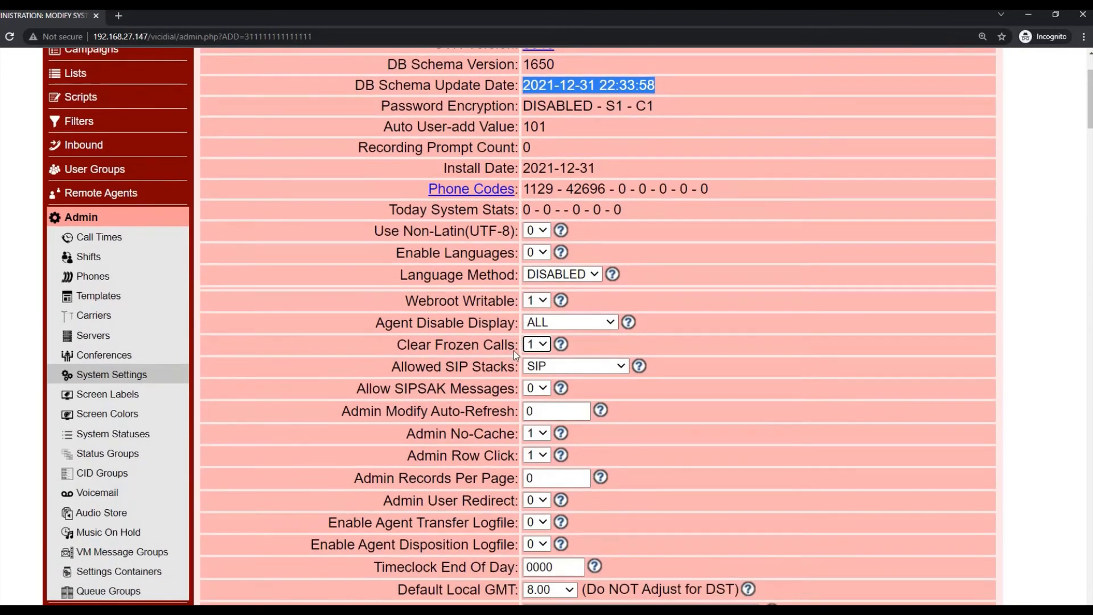
scroll(514, 350, down, 1)
scroll(515, 352, down, 2)
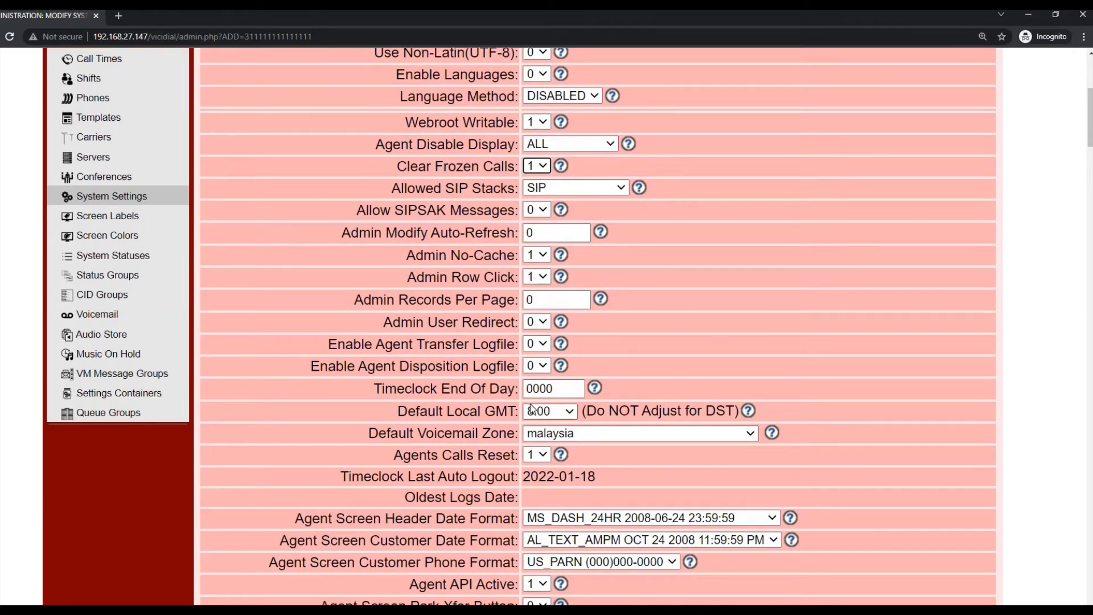
scroll(531, 407, down, 1)
scroll(541, 387, down, 1)
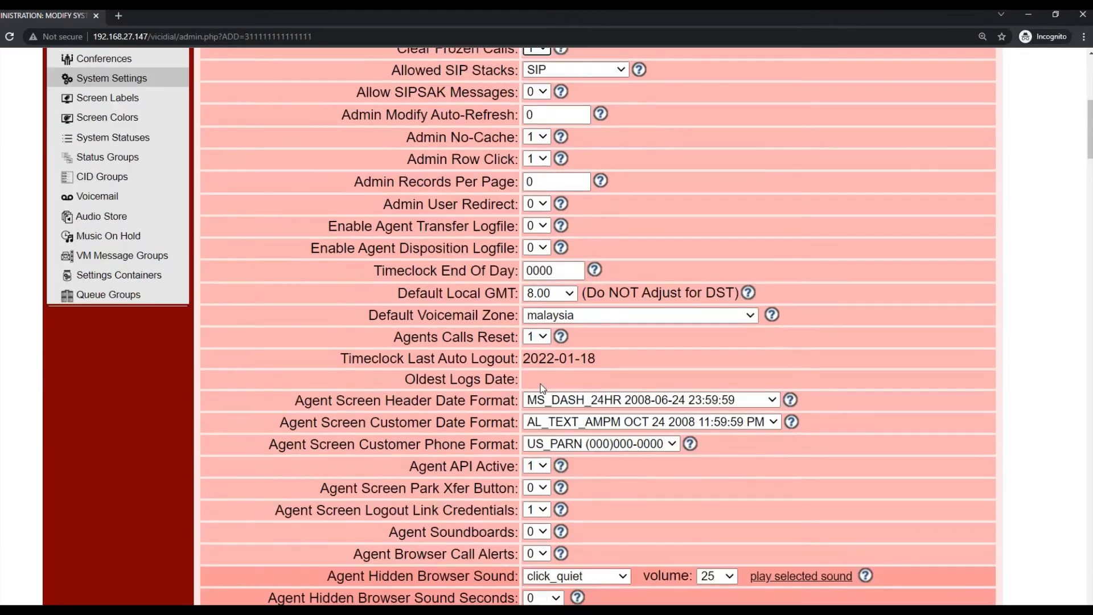
scroll(538, 422, down, 1)
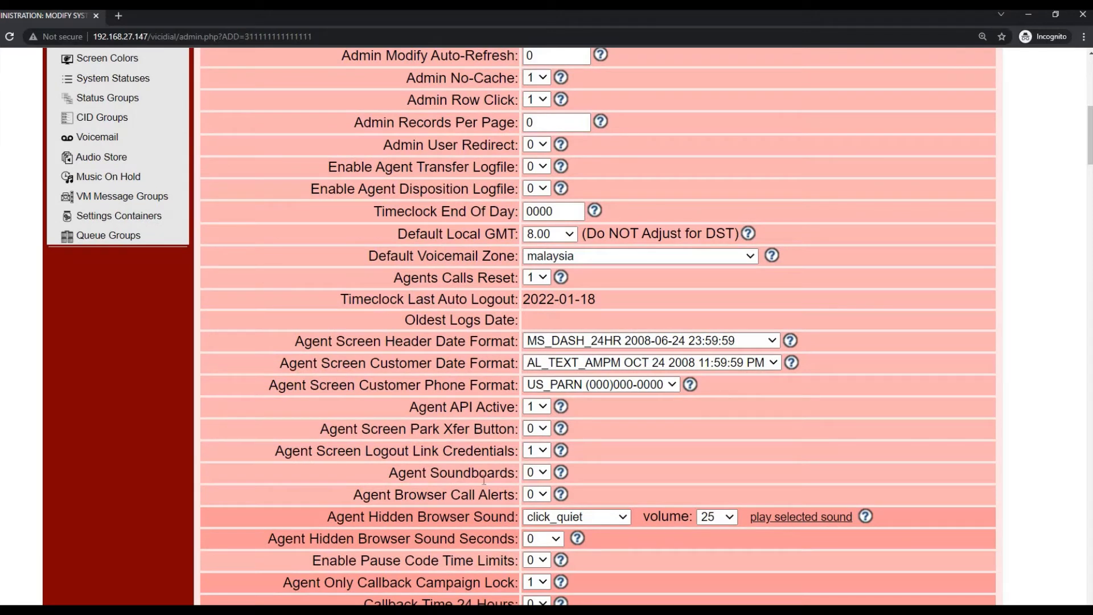
- Set Agent Soundboards and Agent Browser Call Alerts to 1
click(540, 475)
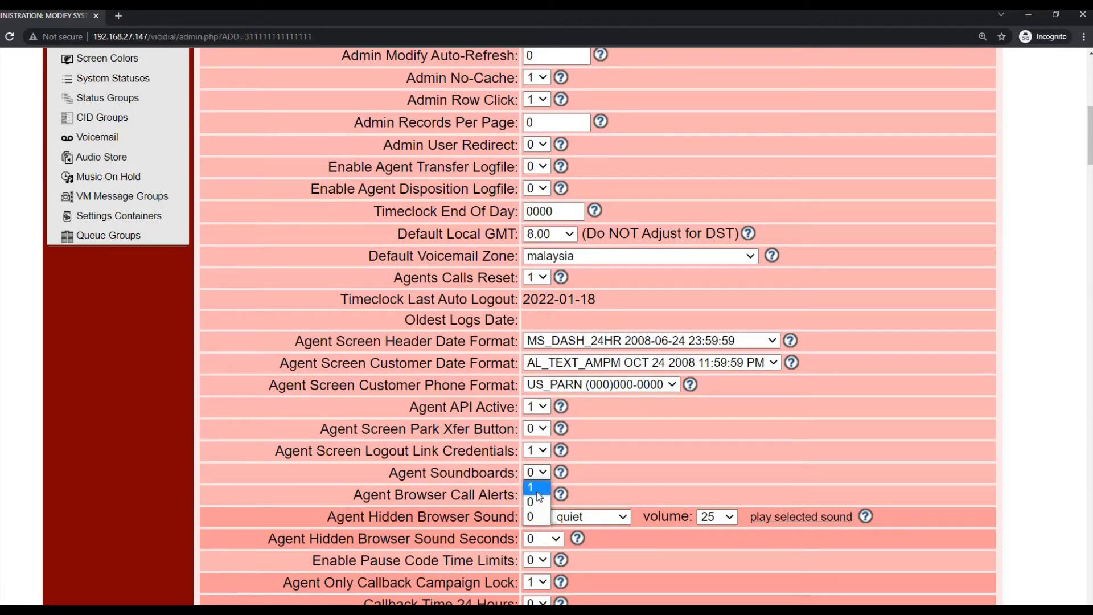
click(535, 492)
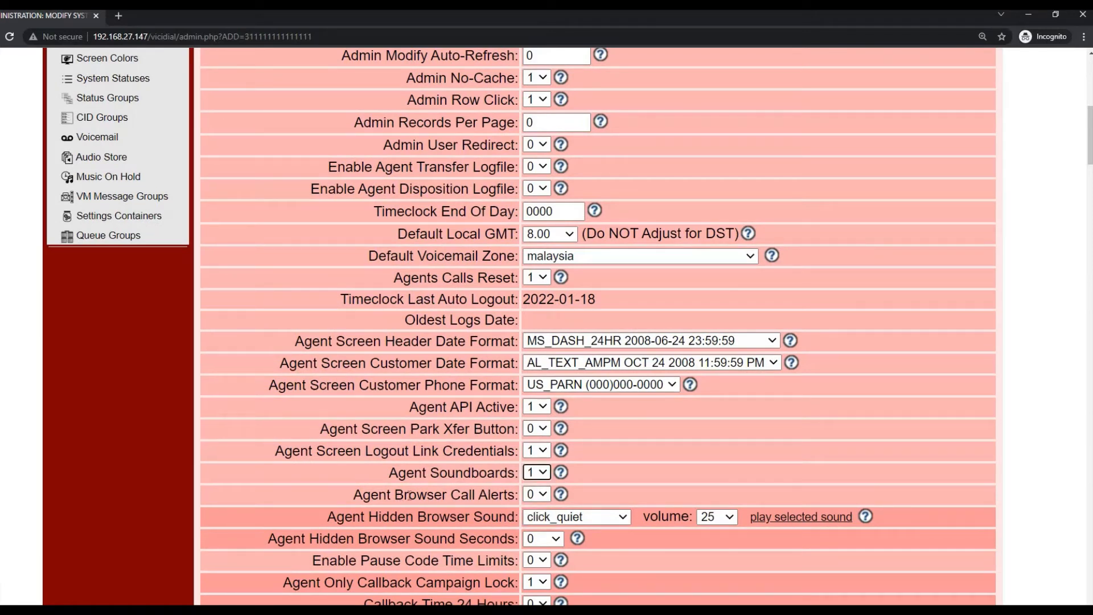
click(536, 497)
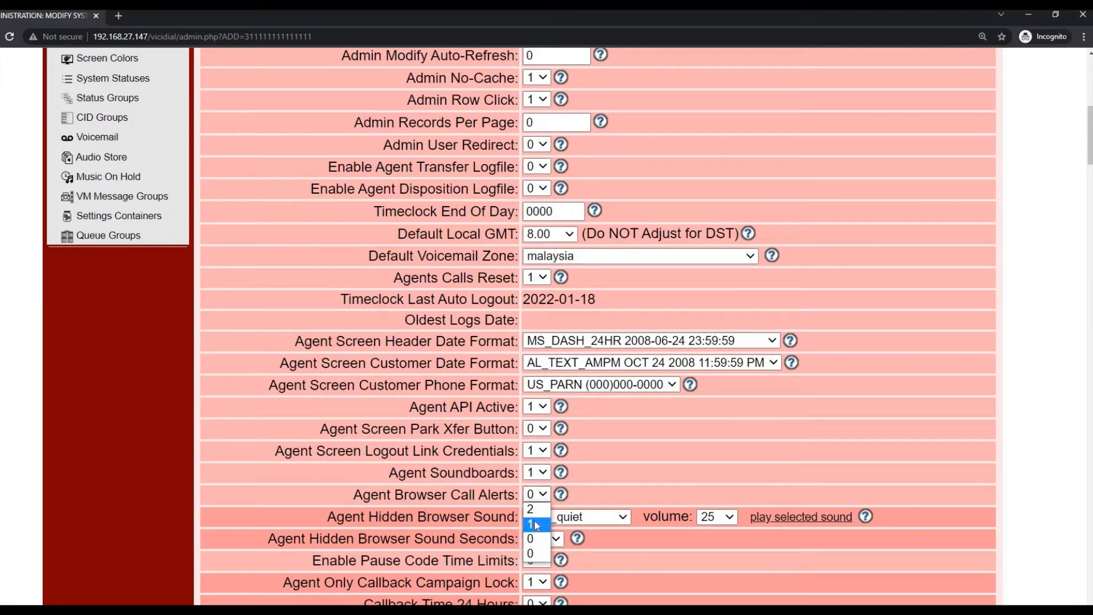
click(536, 524)
scroll(458, 427, down, 1)
scroll(459, 427, down, 1)
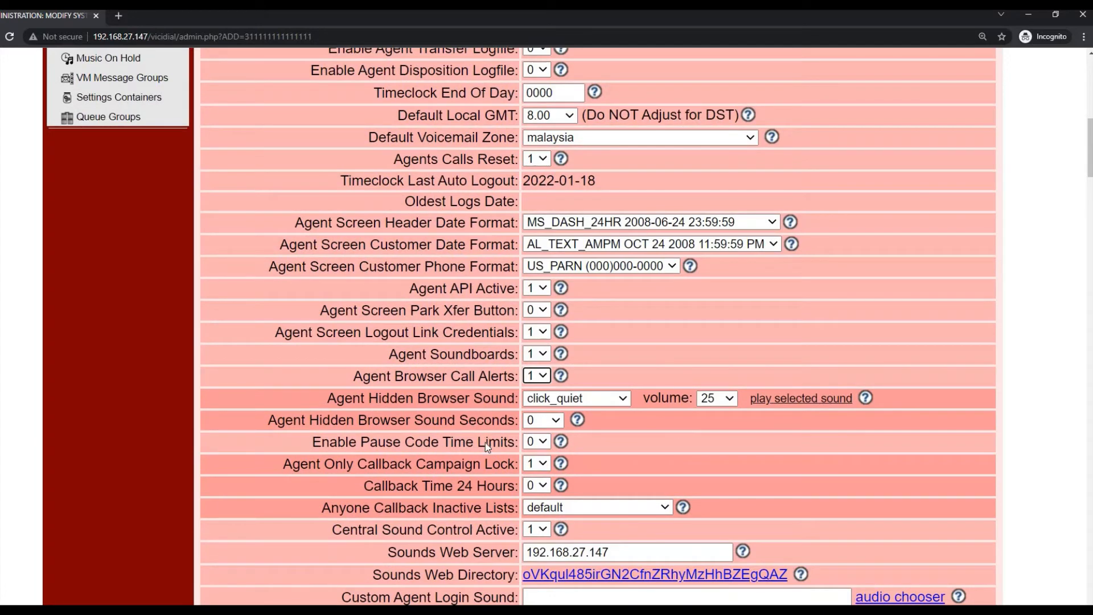
scroll(488, 447, down, 2)
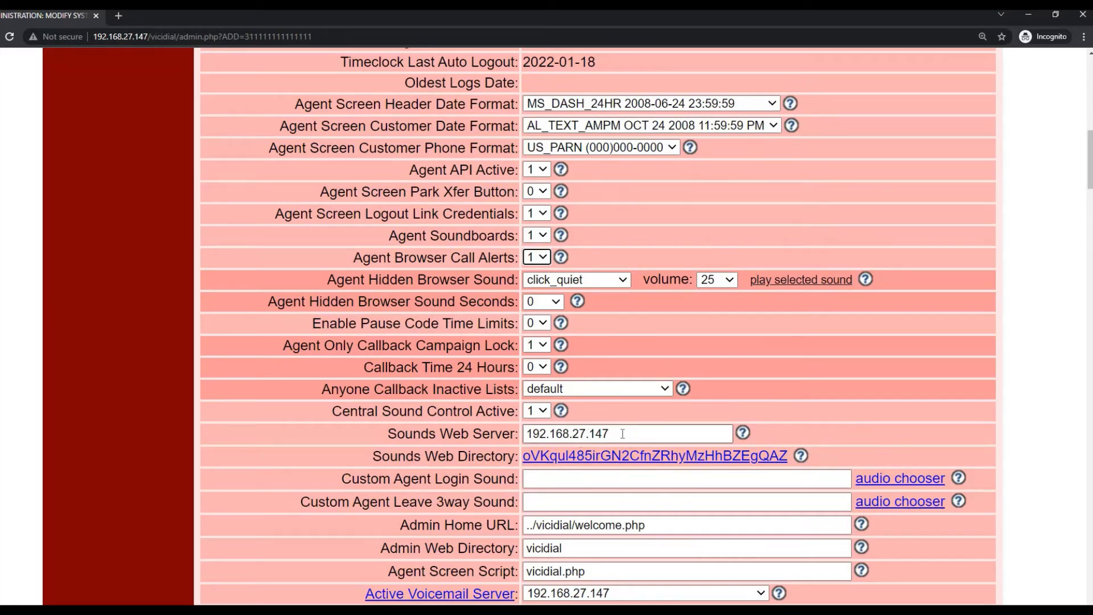
- Set Allow Voicemail Greeting Chooser to 1
scroll(622, 434, down, 1)
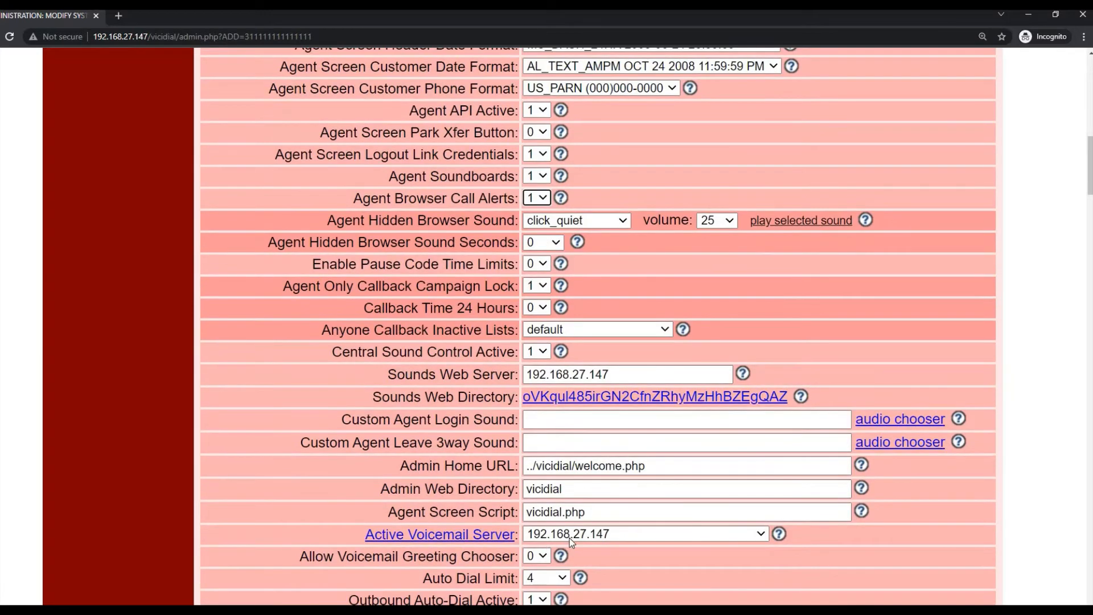
scroll(570, 538, down, 2)
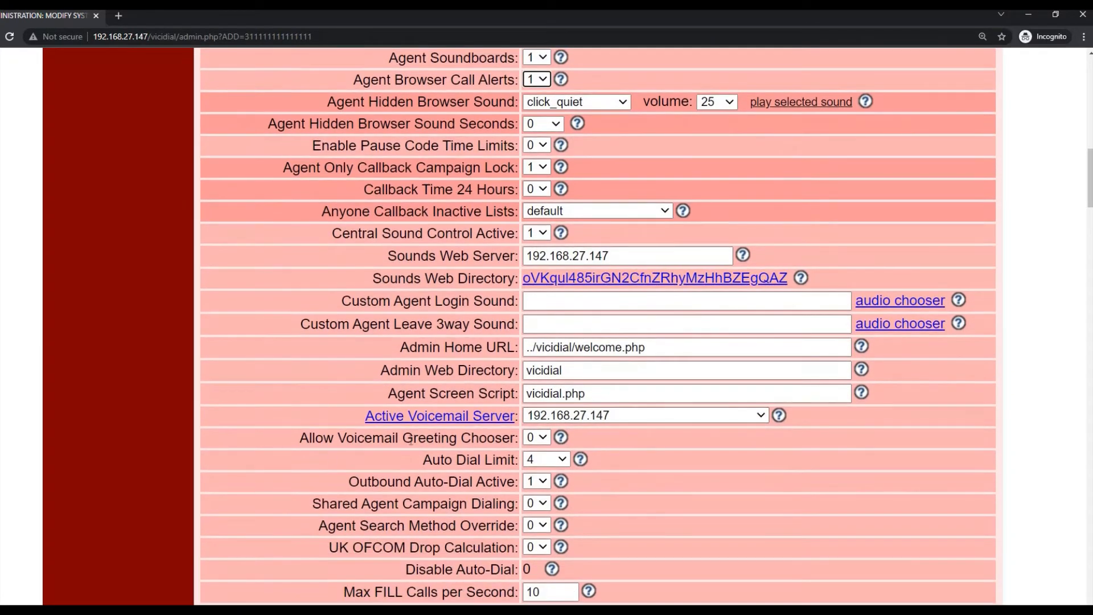
click(547, 445)
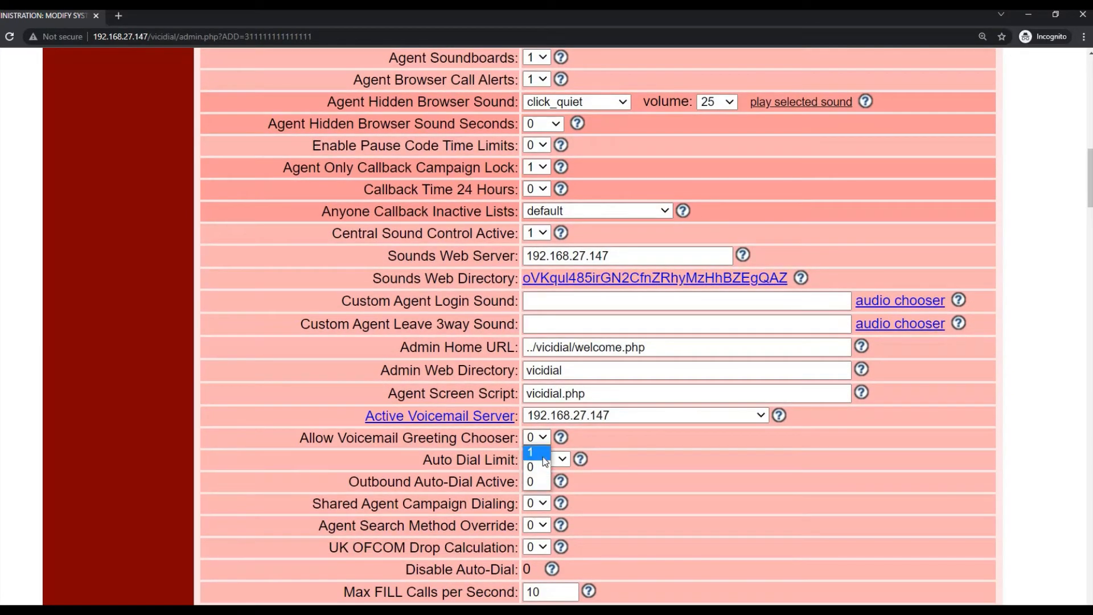
click(545, 461)
- Change the Default Phone Code from 1 to 60
scroll(546, 461, down, 4)
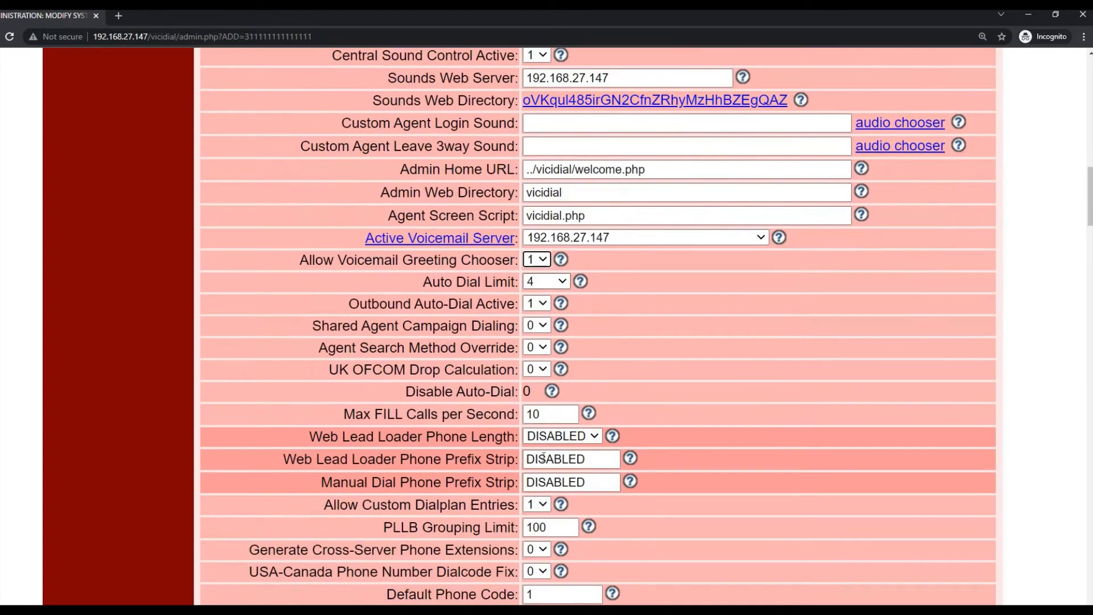
scroll(546, 461, down, 2)
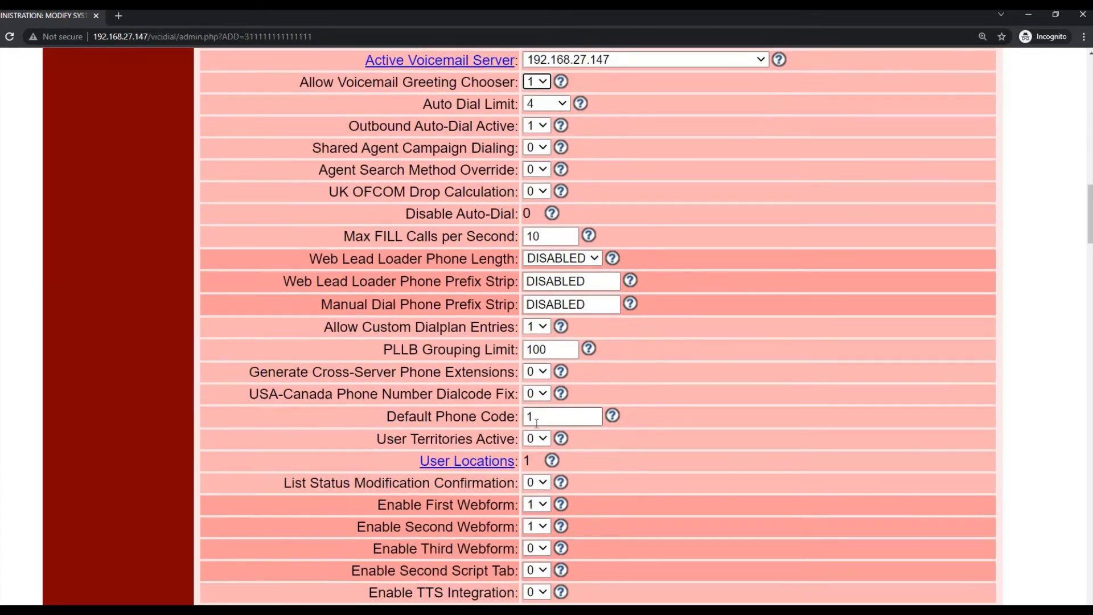
drag(542, 418, 453, 423)
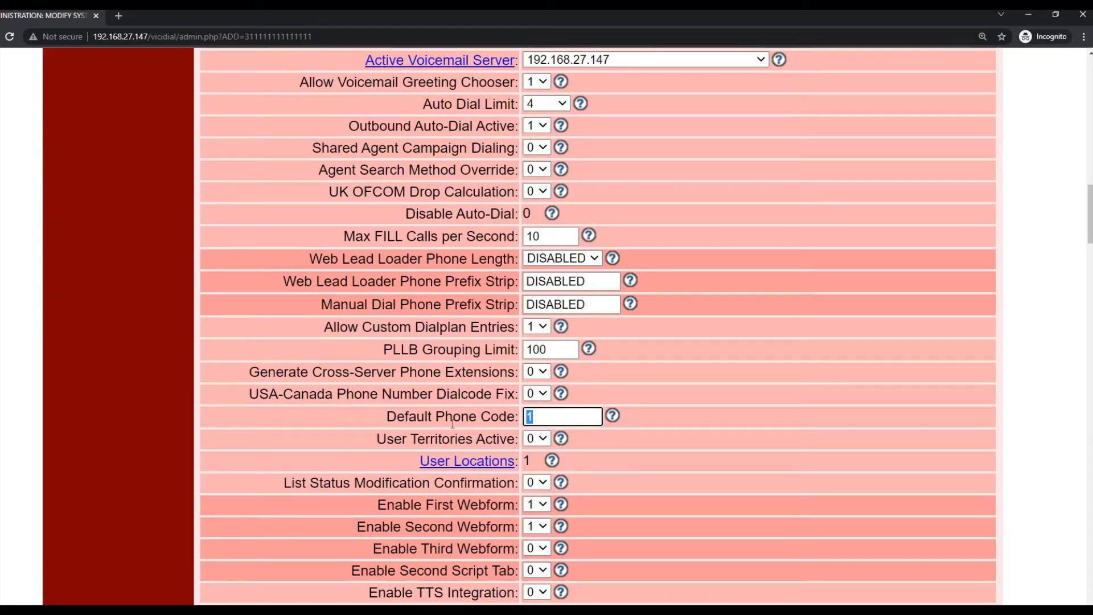
text(60)
scroll(499, 448, down, 1)
scroll(498, 448, down, 3)
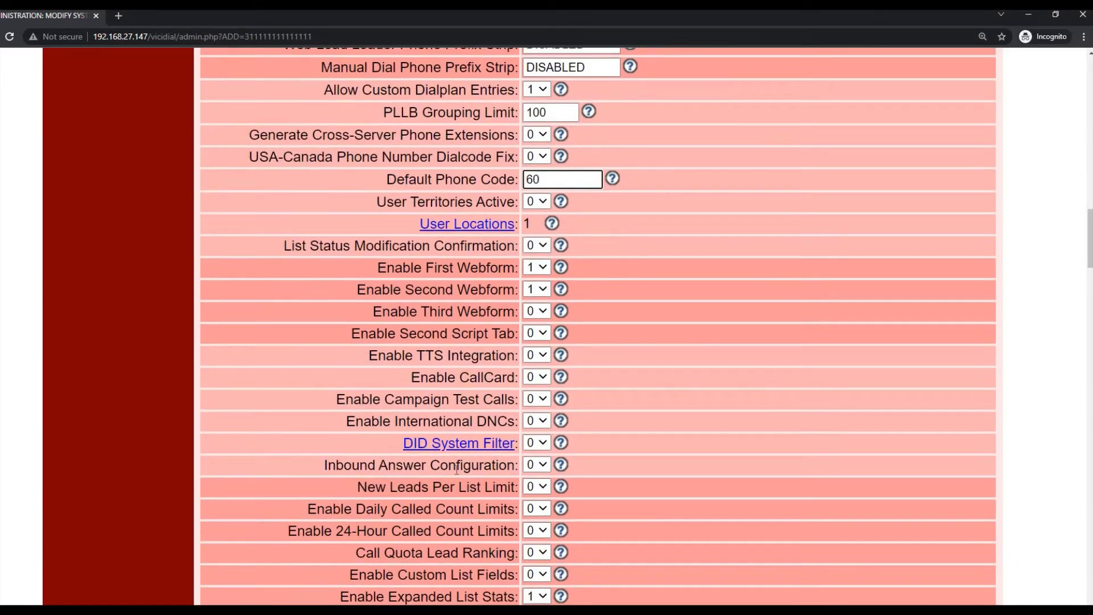
- Set Inbound Answer Configuration and Lead Manager Active Lists to 1
click(537, 465)
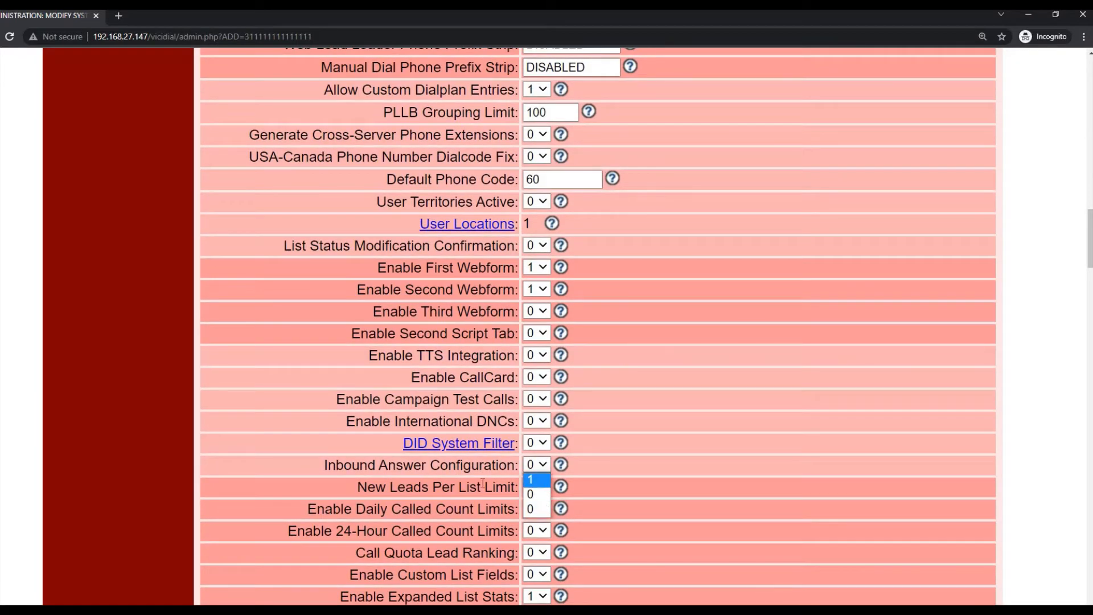
click(535, 481)
scroll(515, 436, down, 1)
scroll(516, 437, down, 1)
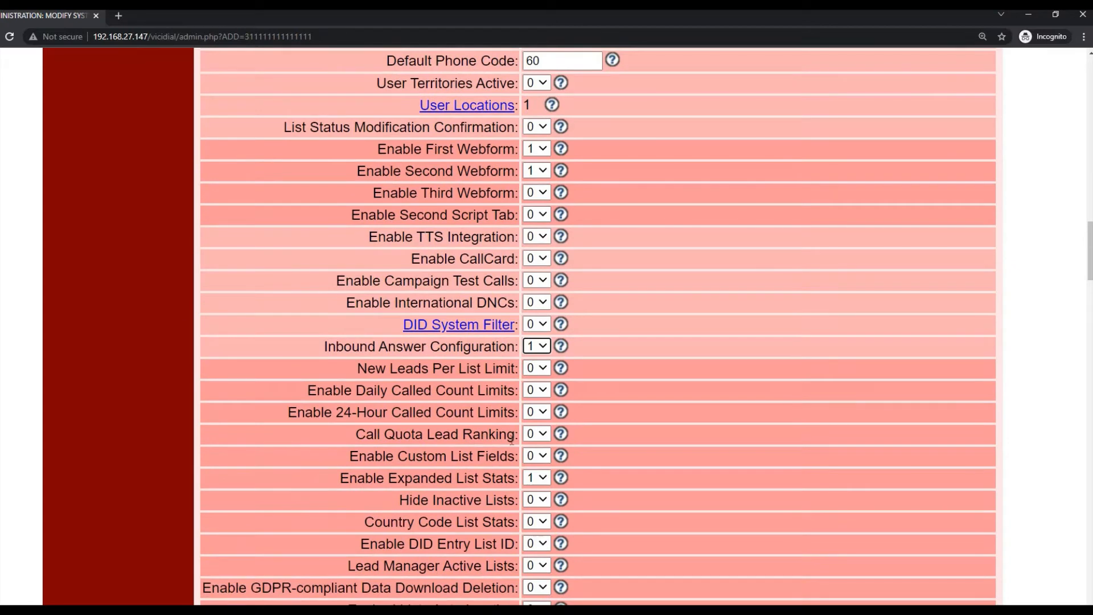
scroll(495, 461, down, 1)
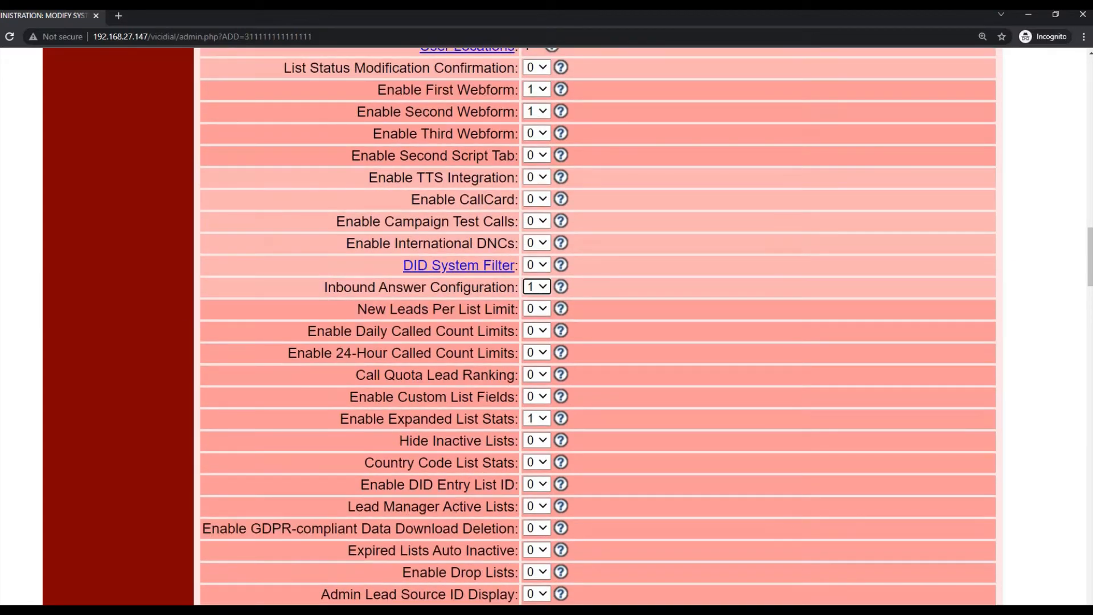
click(534, 507)
click(531, 522)
scroll(461, 493, down, 1)
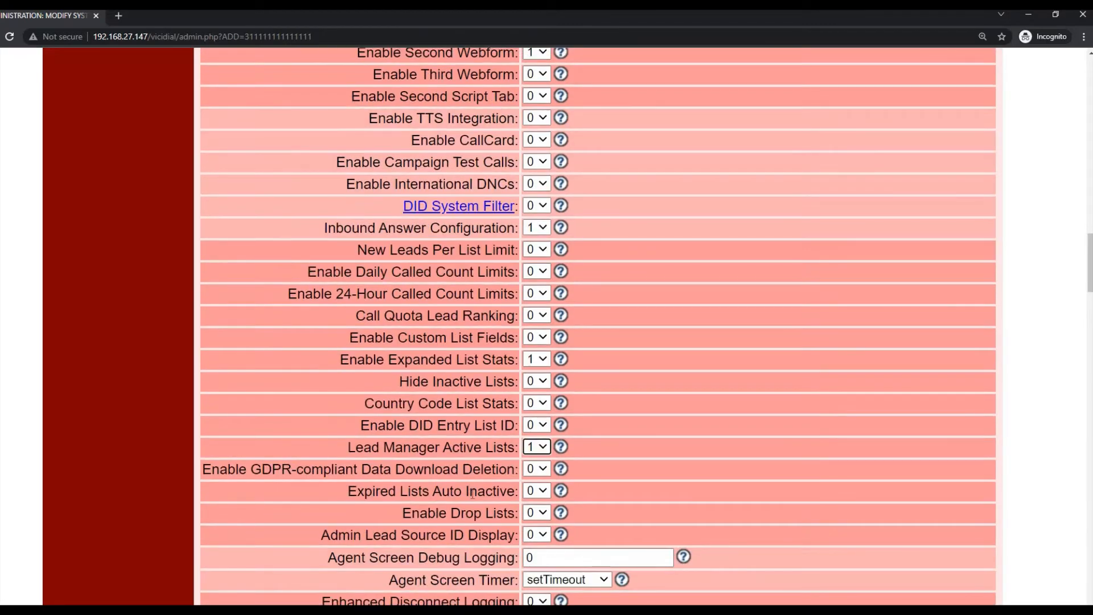
scroll(470, 493, down, 1)
scroll(472, 494, down, 1)
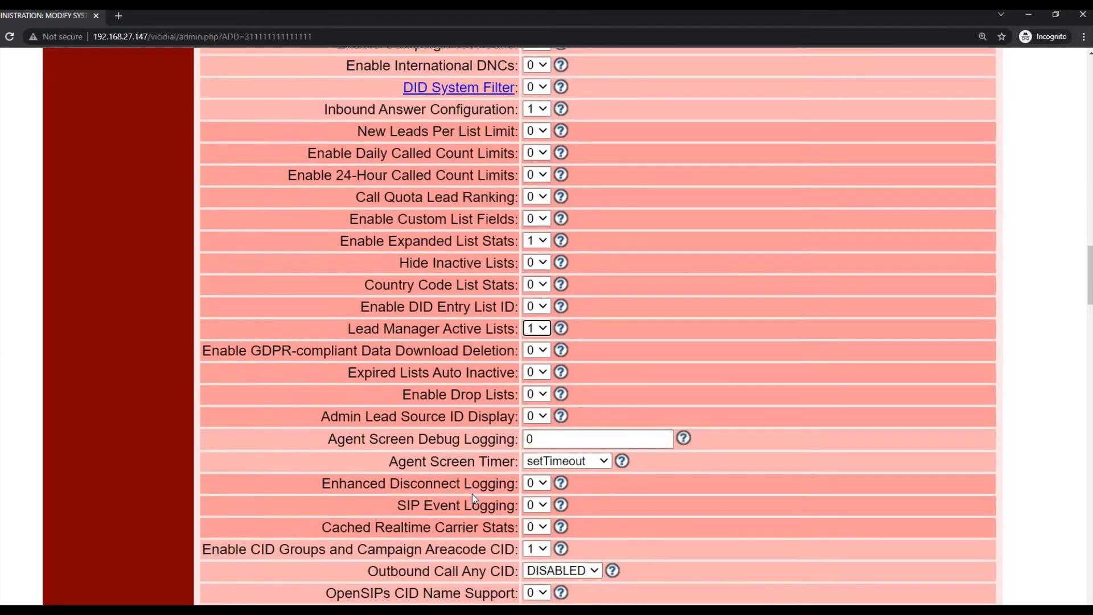
- Set SIP Event Logging and Enable Agent Whisper Monitoring to 1
click(546, 506)
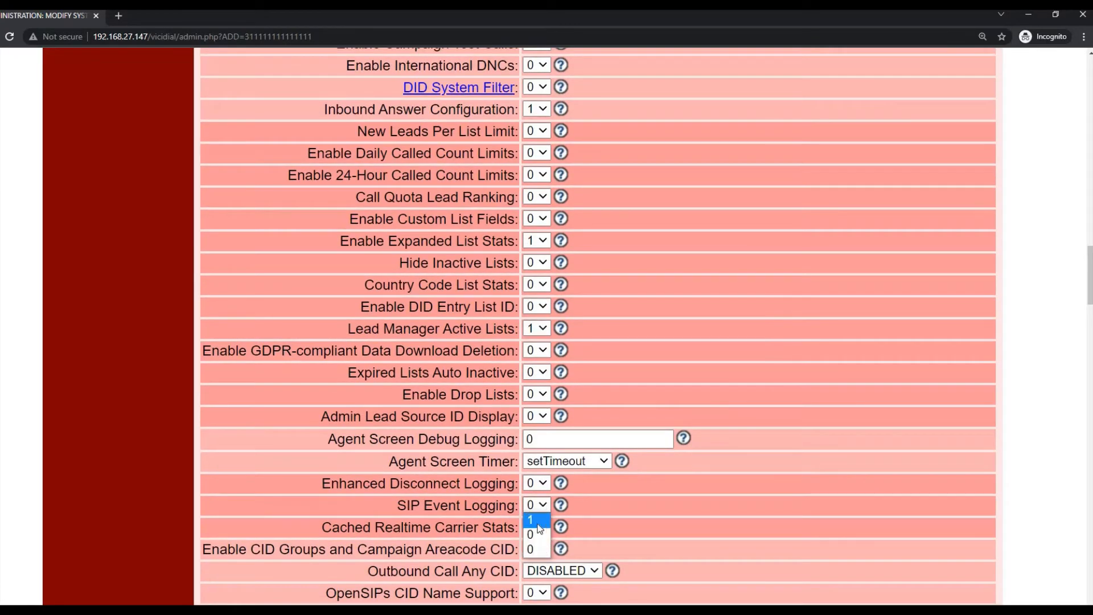
click(535, 528)
scroll(453, 505, down, 1)
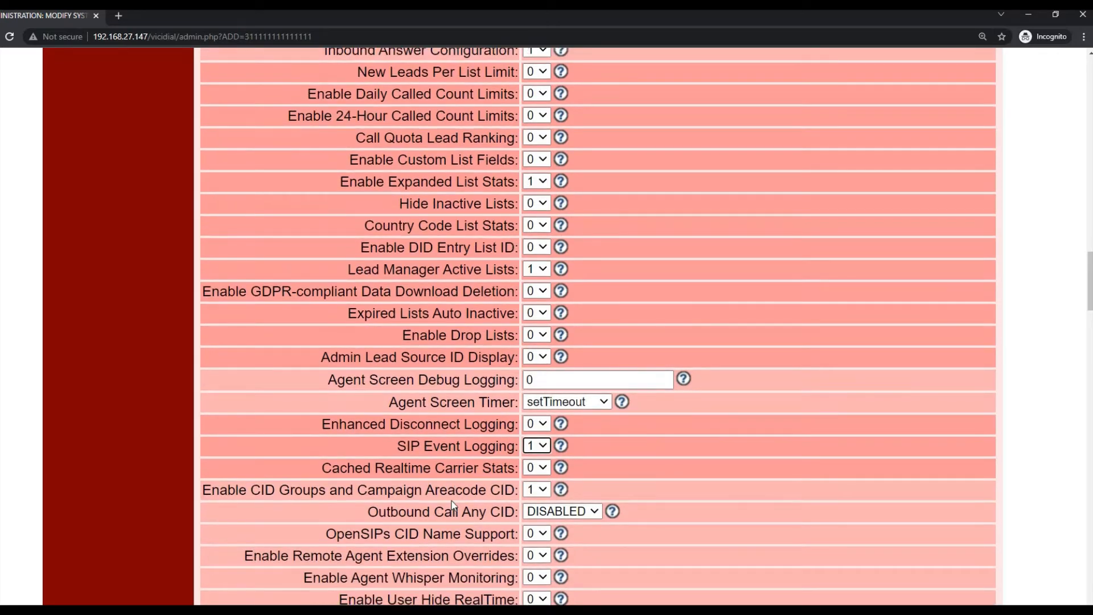
scroll(445, 501, down, 1)
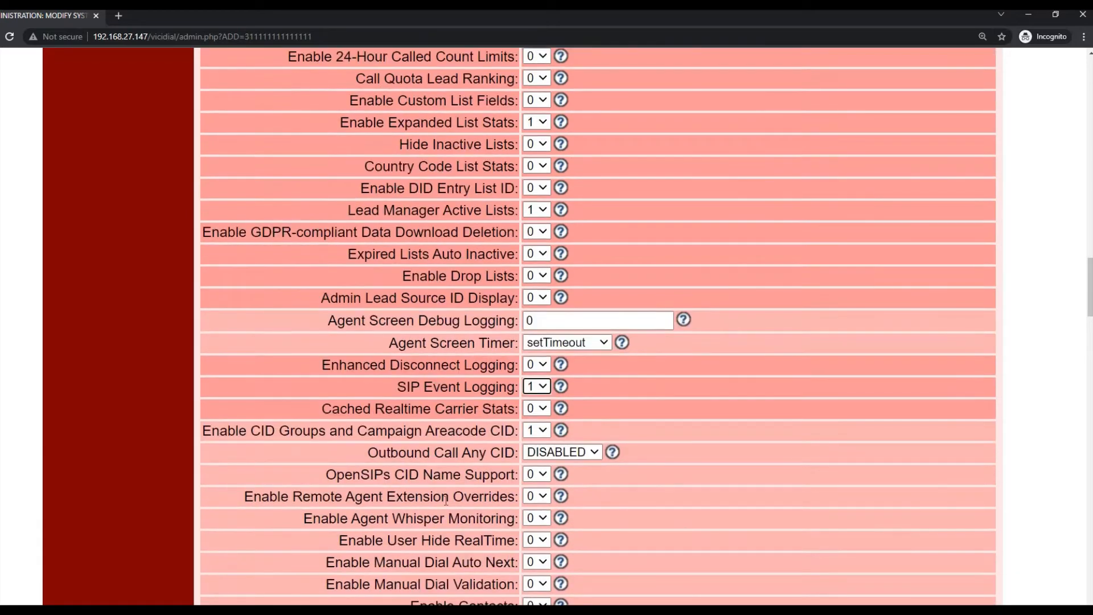
scroll(445, 500, down, 2)
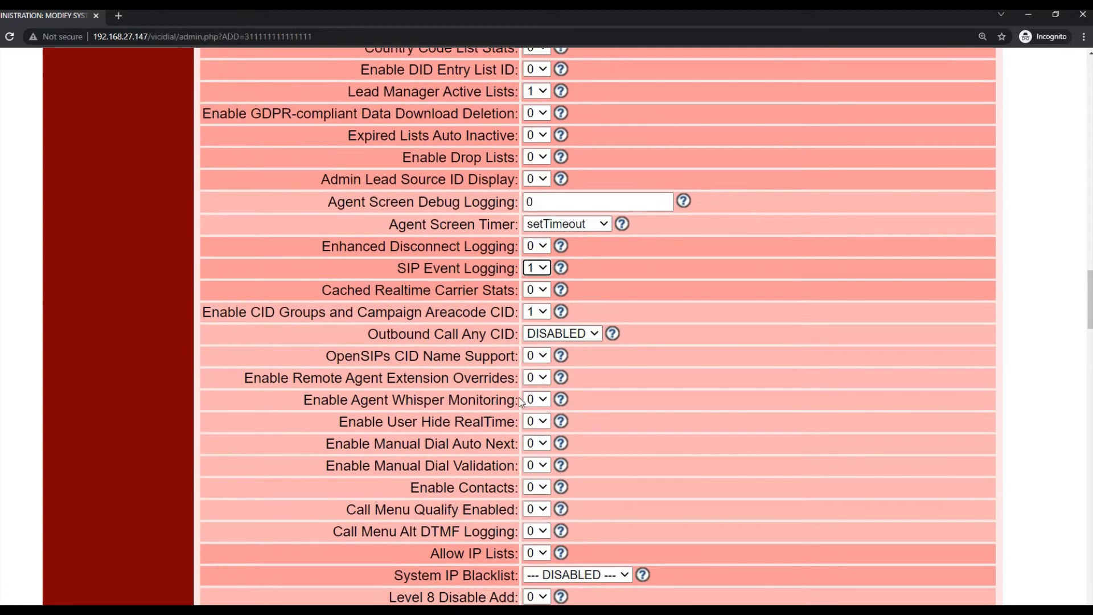
click(536, 399)
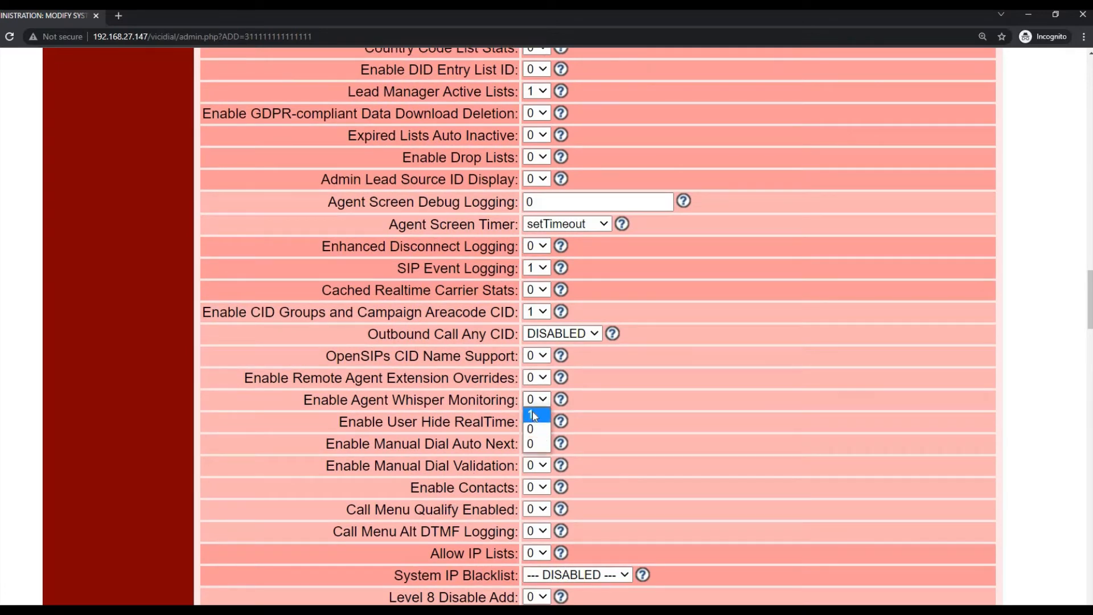
click(535, 441)
scroll(509, 431, down, 2)
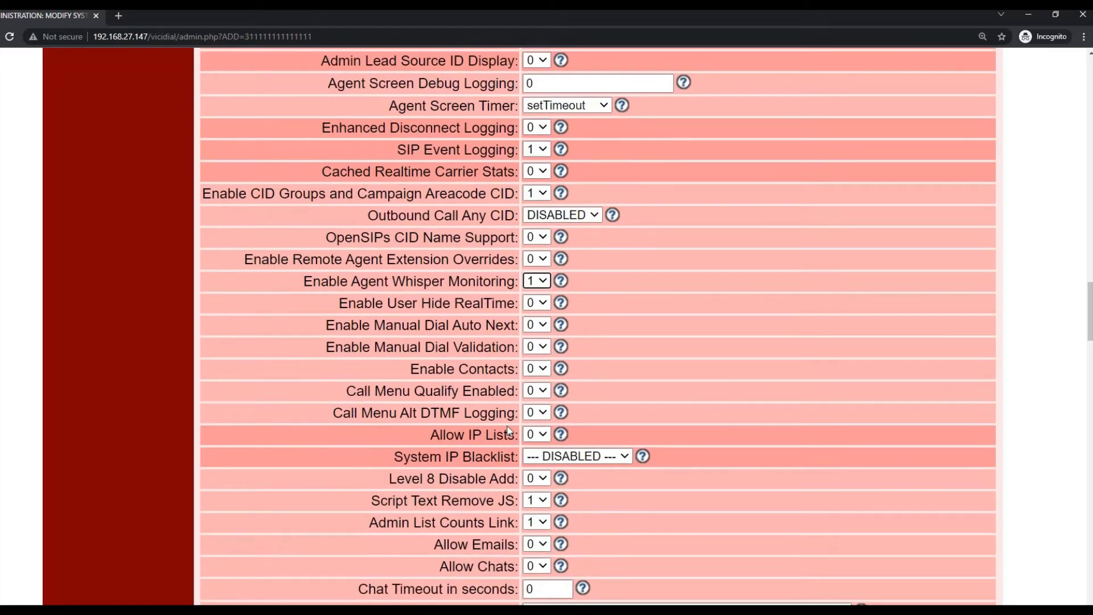
scroll(509, 431, down, 1)
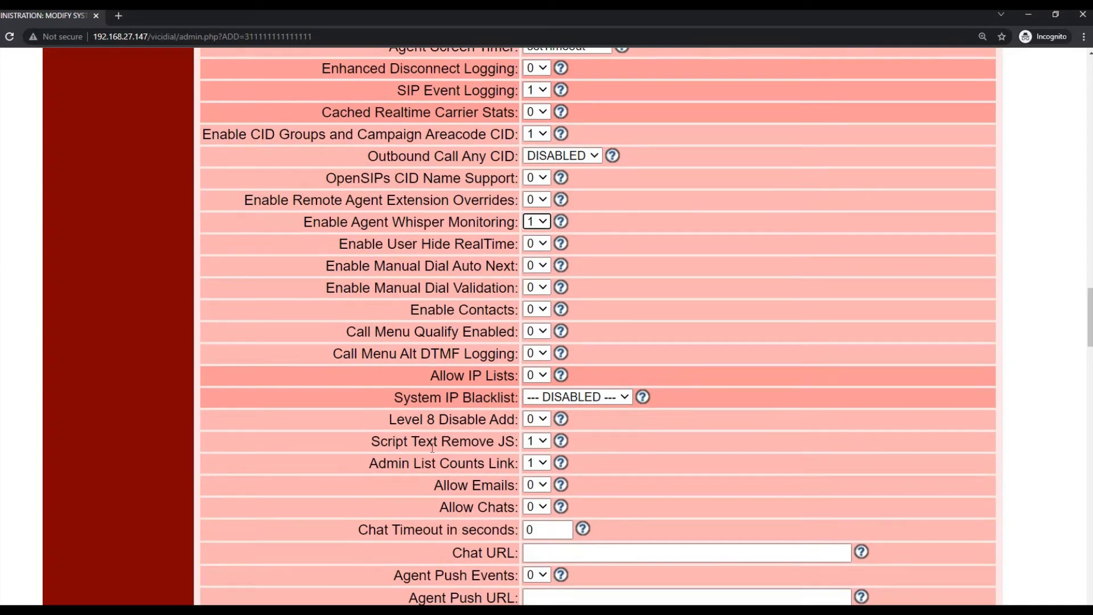
- Set Allow Emails and Allow Chats to 1, leaving the Chat URL empty
click(537, 485)
click(535, 500)
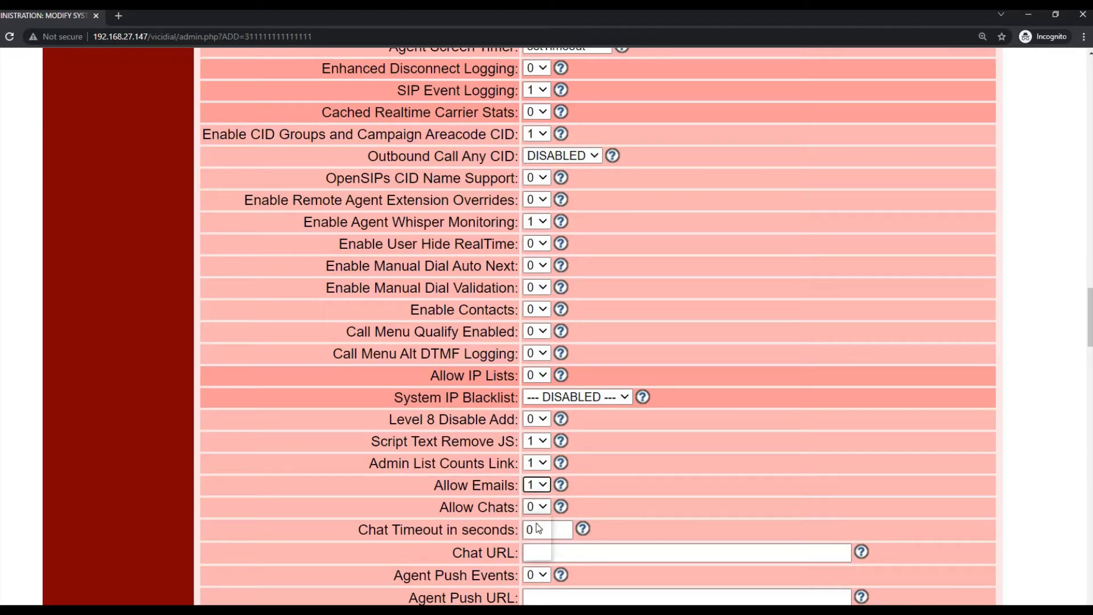
click(537, 507)
click(535, 522)
scroll(453, 489, down, 1)
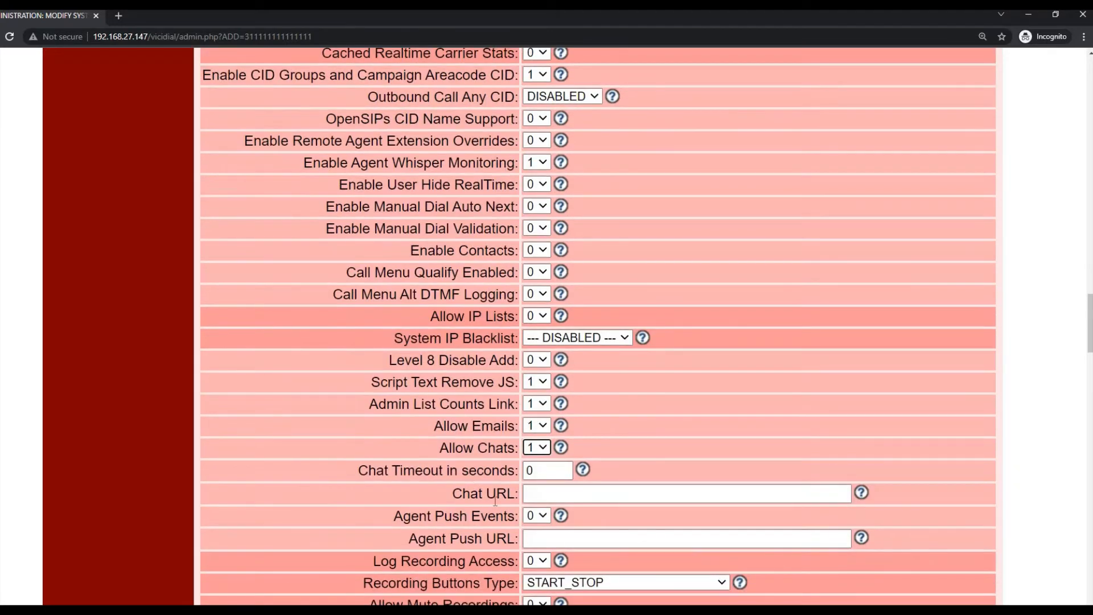
click(550, 494)
scroll(424, 461, down, 2)
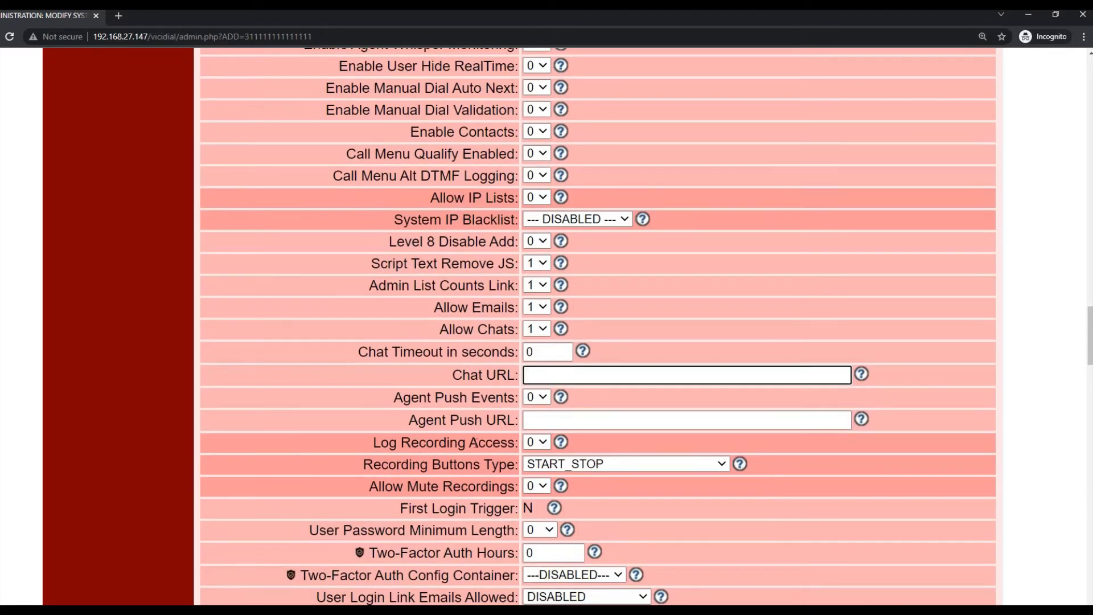
- Set Log Recording Access to 1
click(536, 442)
click(538, 460)
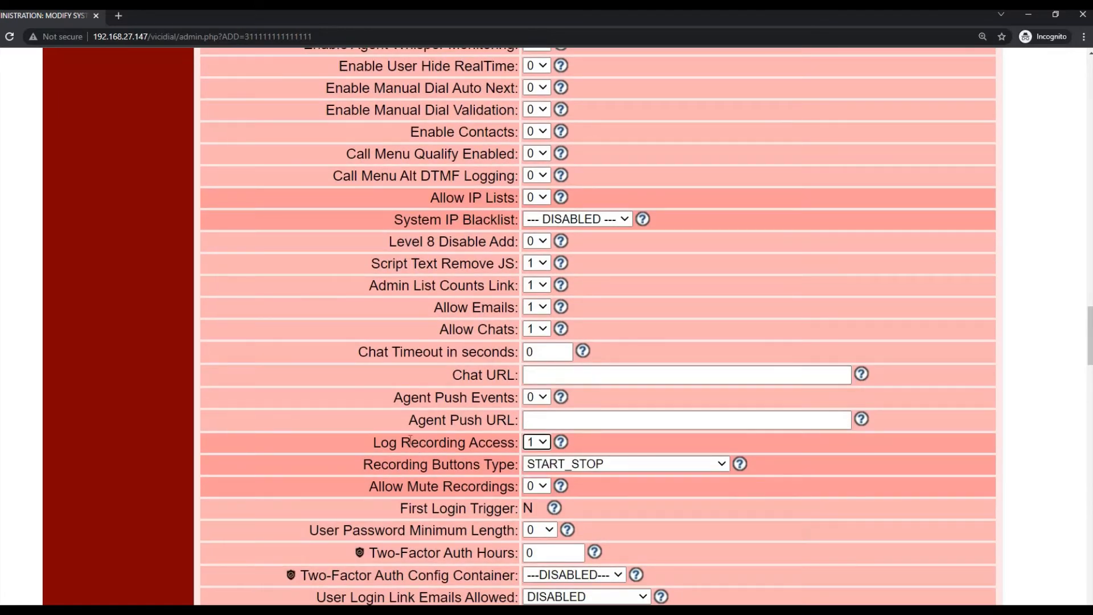
scroll(412, 443, down, 2)
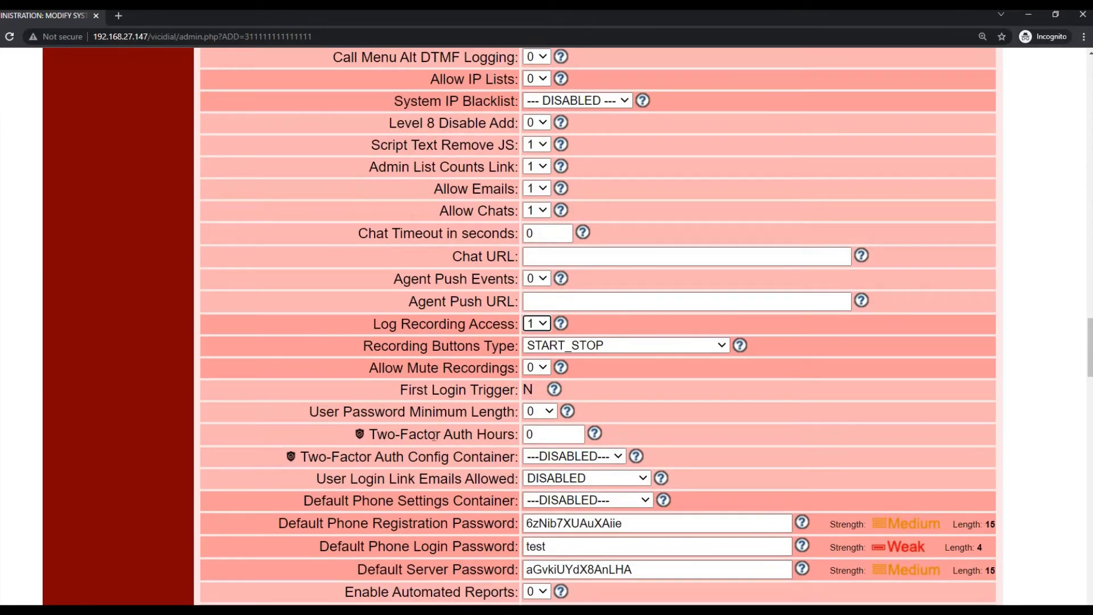
drag(363, 436, 427, 436)
- Leave Two-Factor Auth Hours unchanged and set Allow Mute Recordings to 1
drag(542, 436, 443, 441)
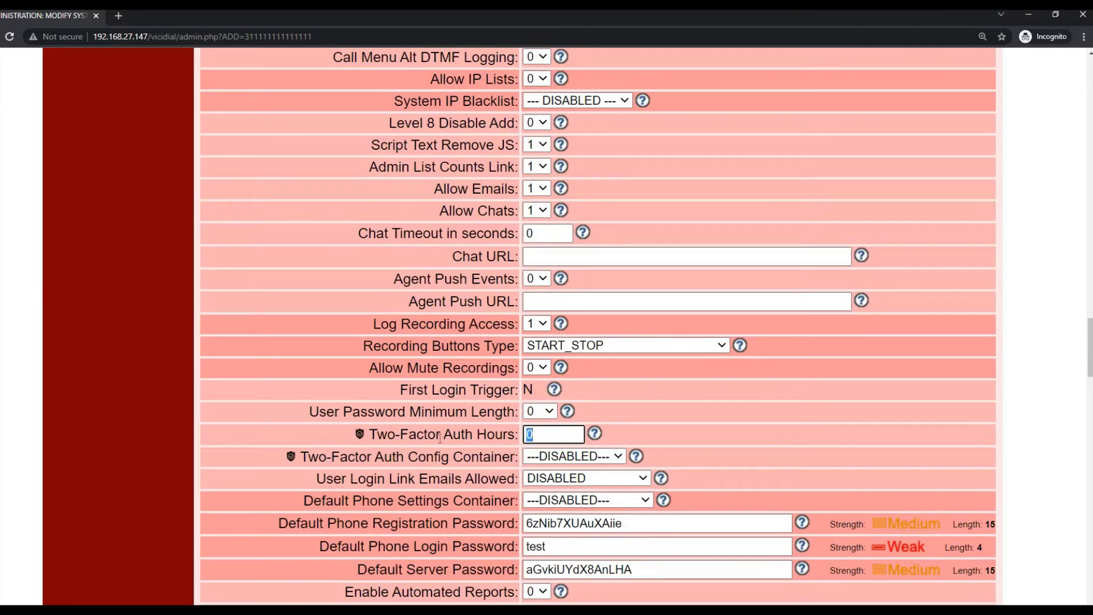
scroll(447, 437, down, 1)
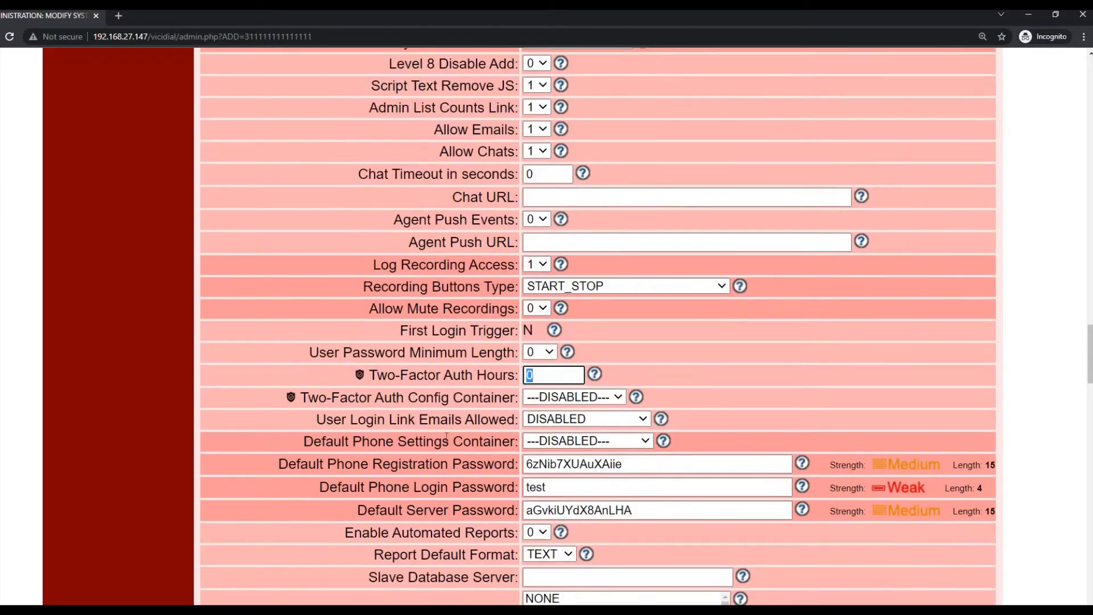
click(550, 375)
click(538, 311)
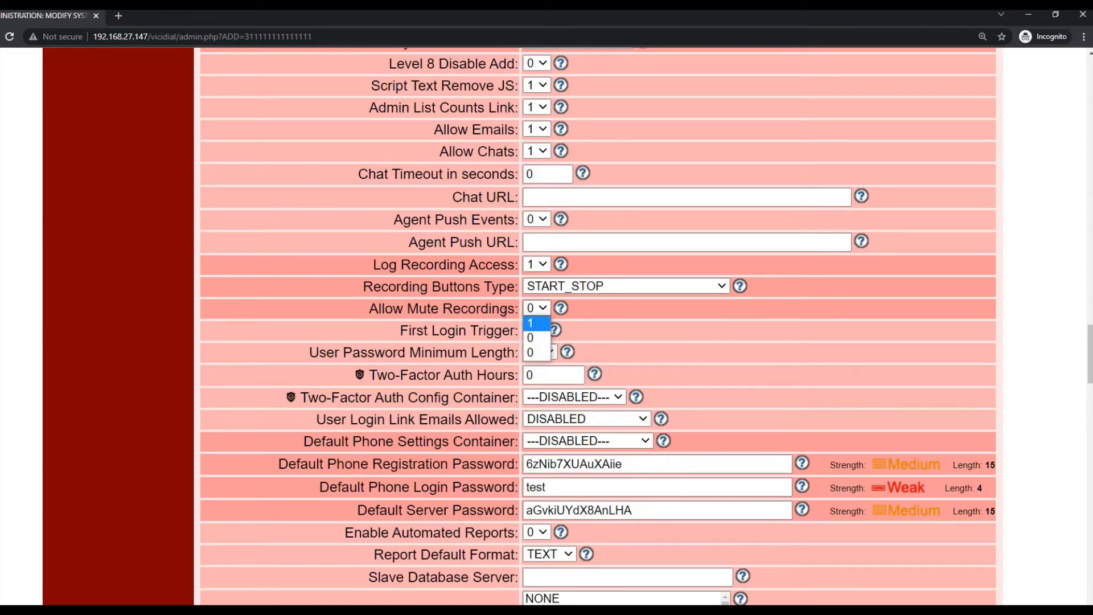
click(543, 332)
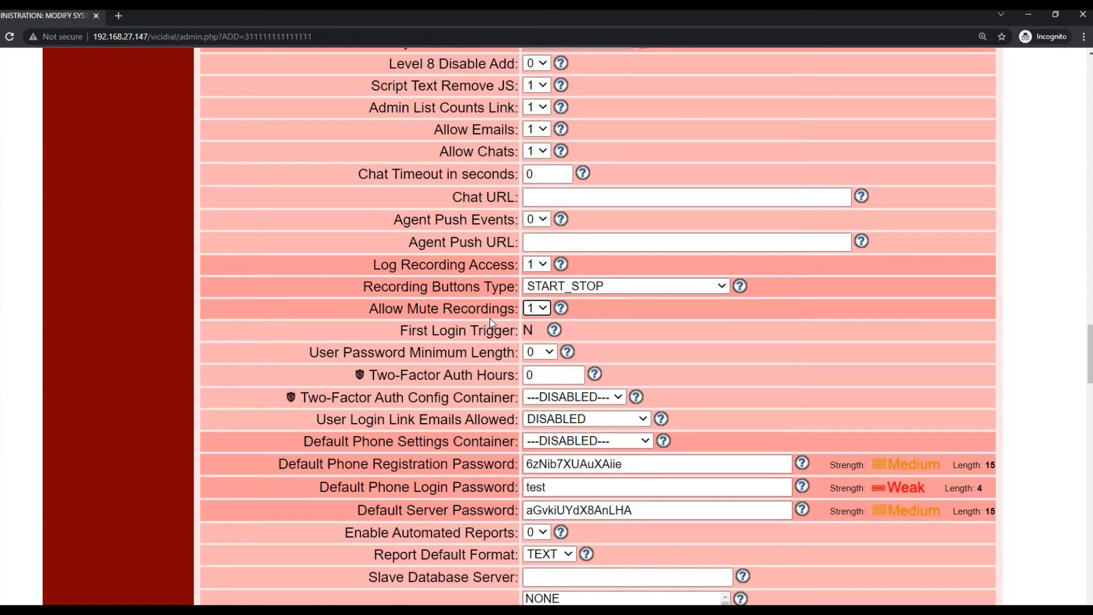
- Check the Reload Dialplan On Servers option, which reads 1
scroll(495, 313, down, 1)
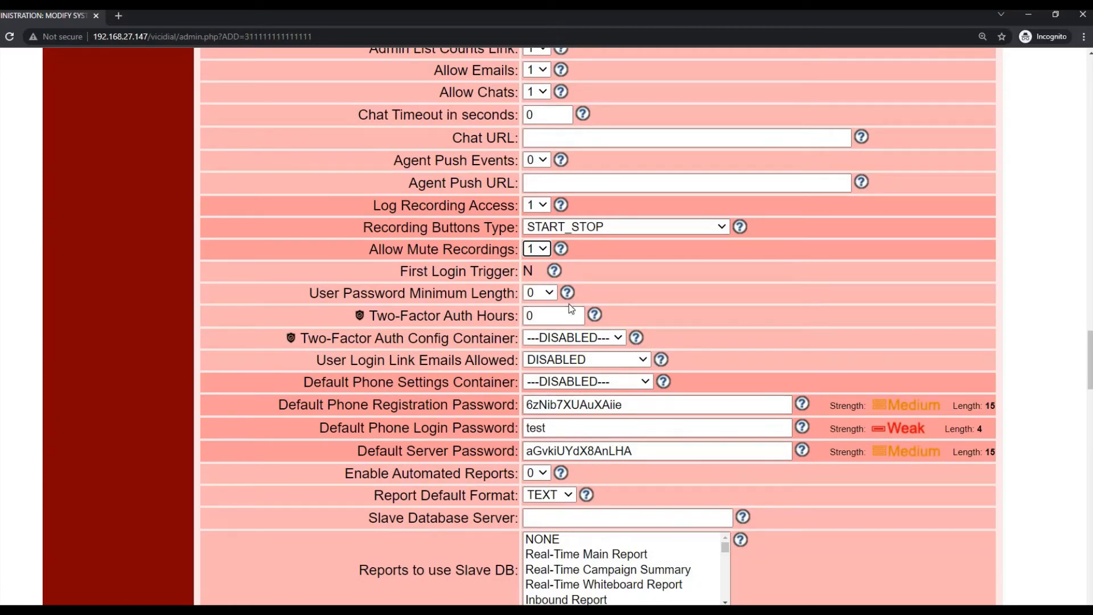
scroll(568, 303, down, 4)
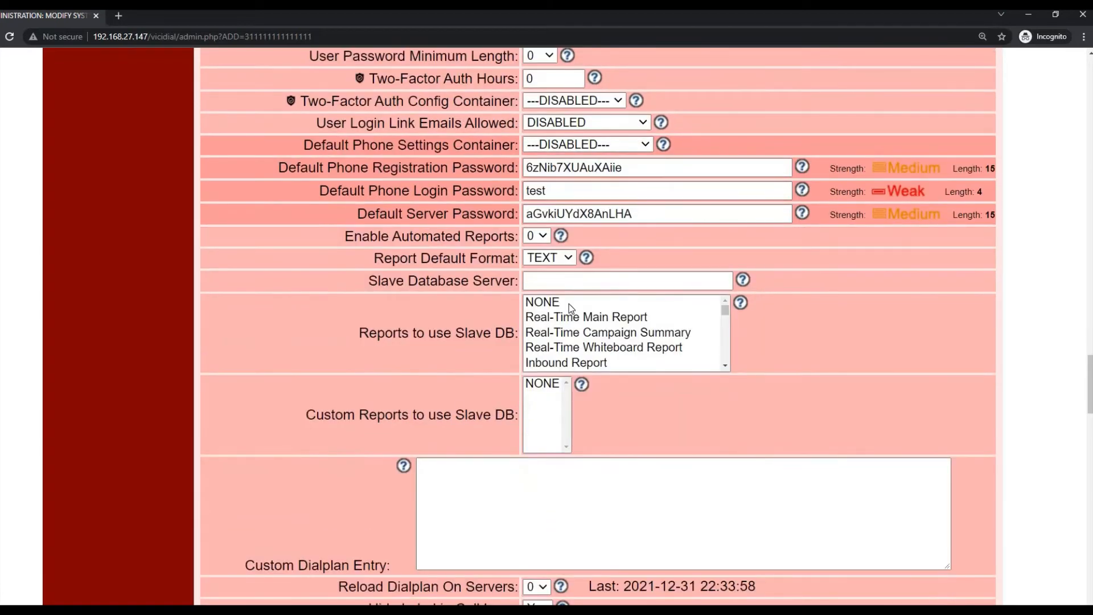
scroll(569, 303, down, 1)
scroll(589, 265, down, 1)
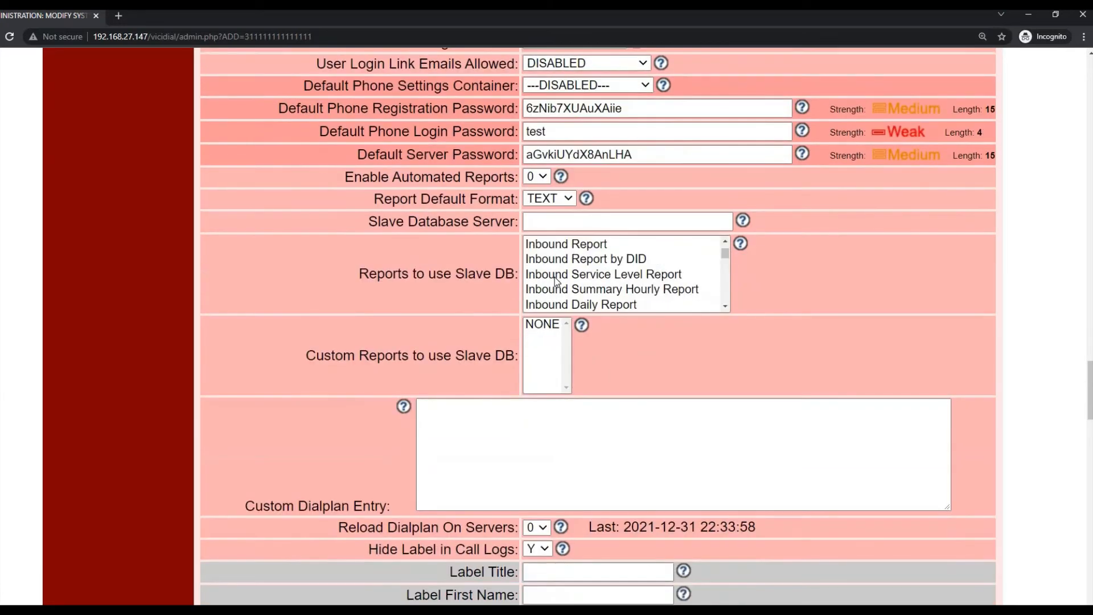
scroll(569, 264, up, 1)
scroll(568, 264, up, 1)
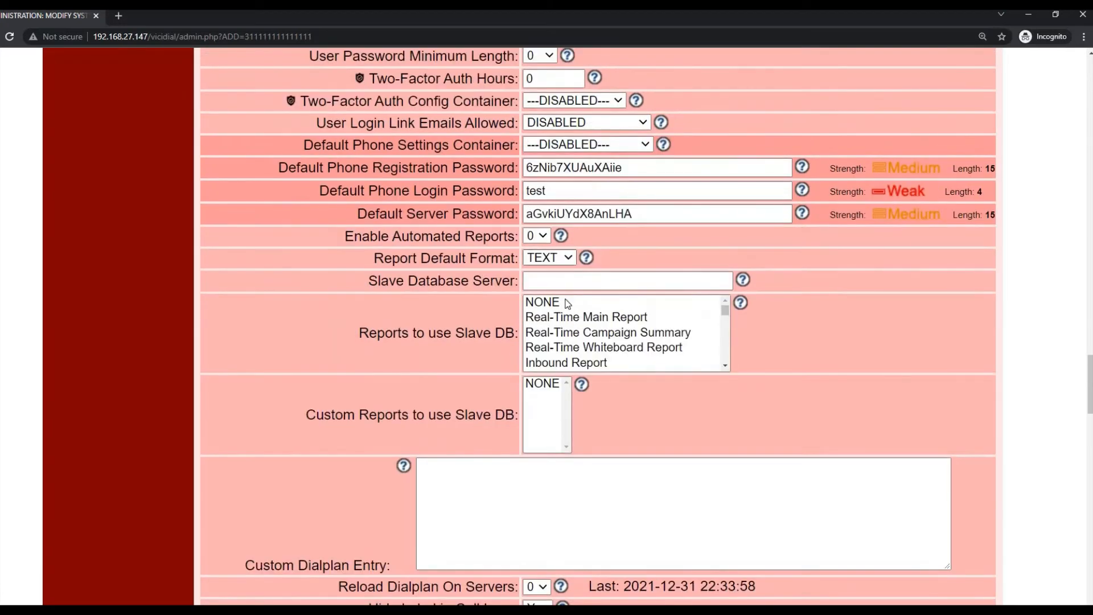
scroll(702, 334, down, 2)
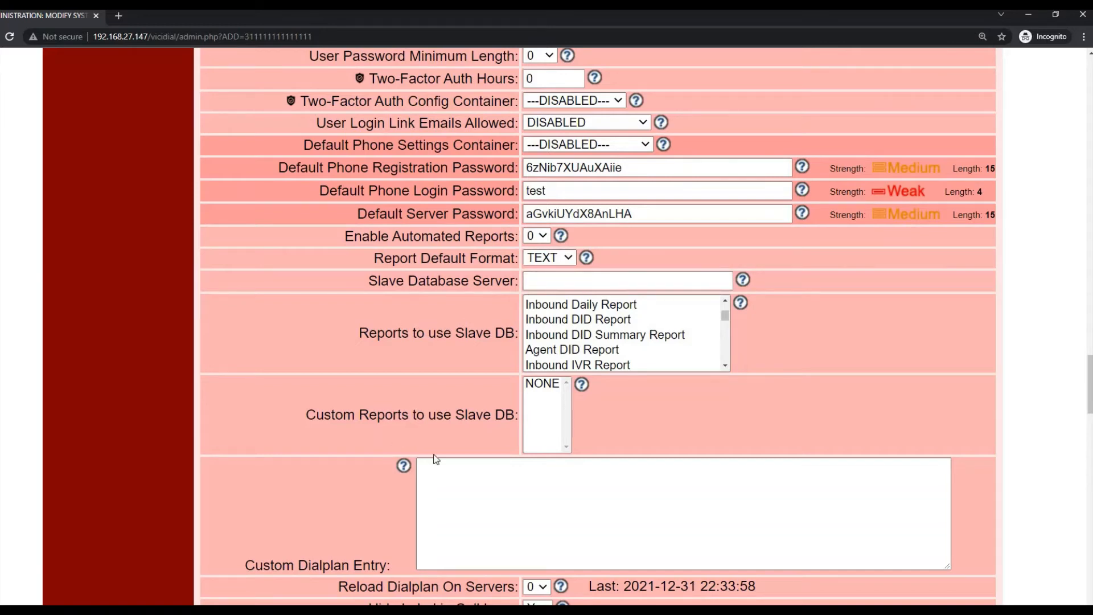
scroll(759, 415, down, 3)
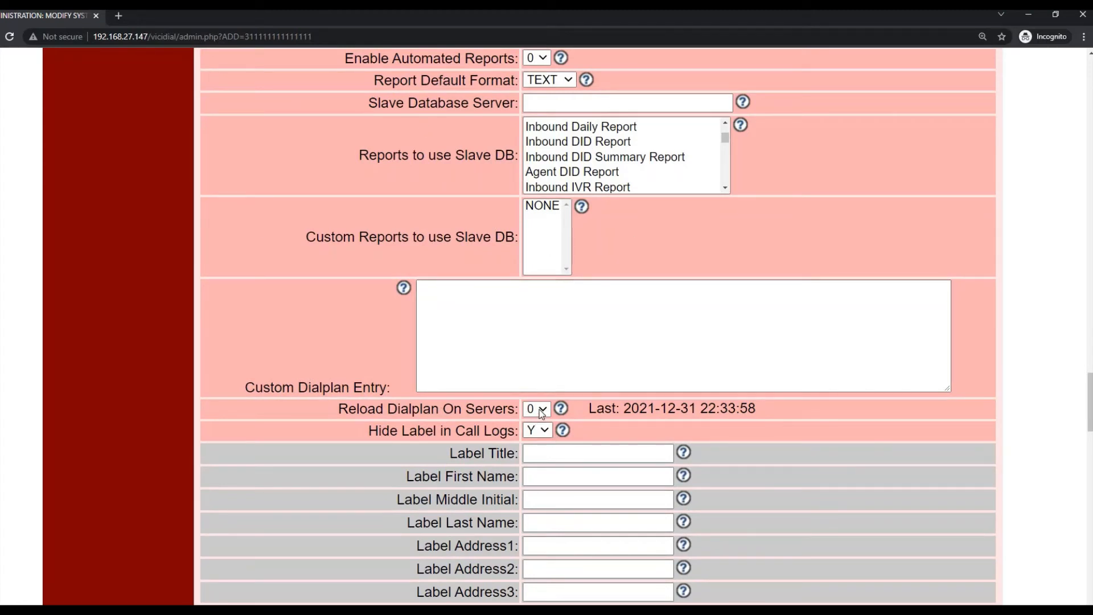
click(541, 429)
click(541, 425)
- Confirm Admin Screen Colors is still basic_red and reach the bottom of the form
scroll(524, 406, down, 2)
scroll(525, 407, down, 13)
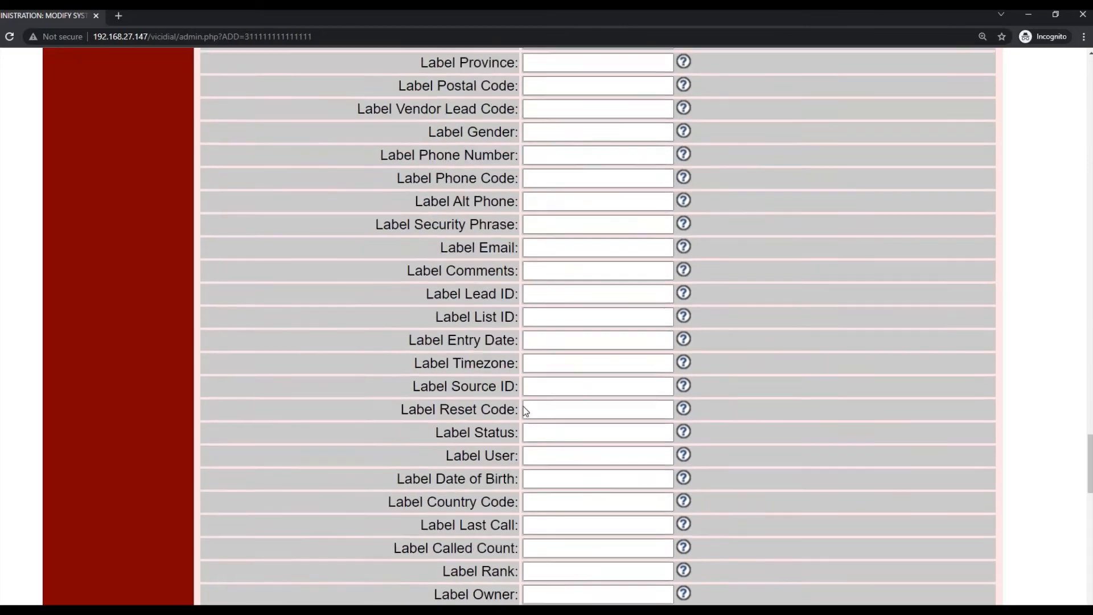
scroll(524, 411, down, 1)
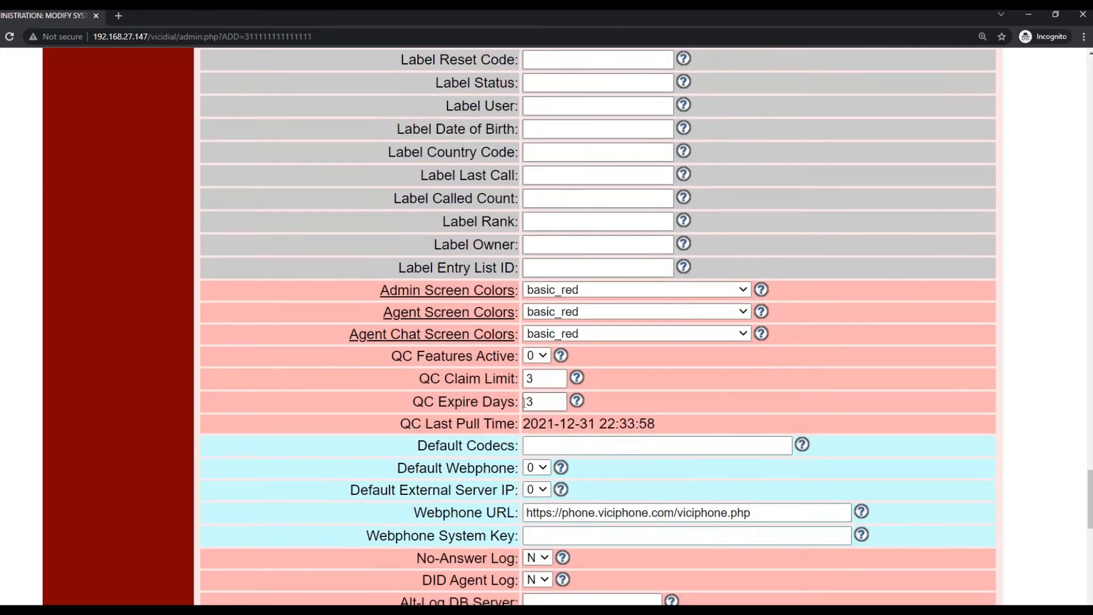
click(550, 295)
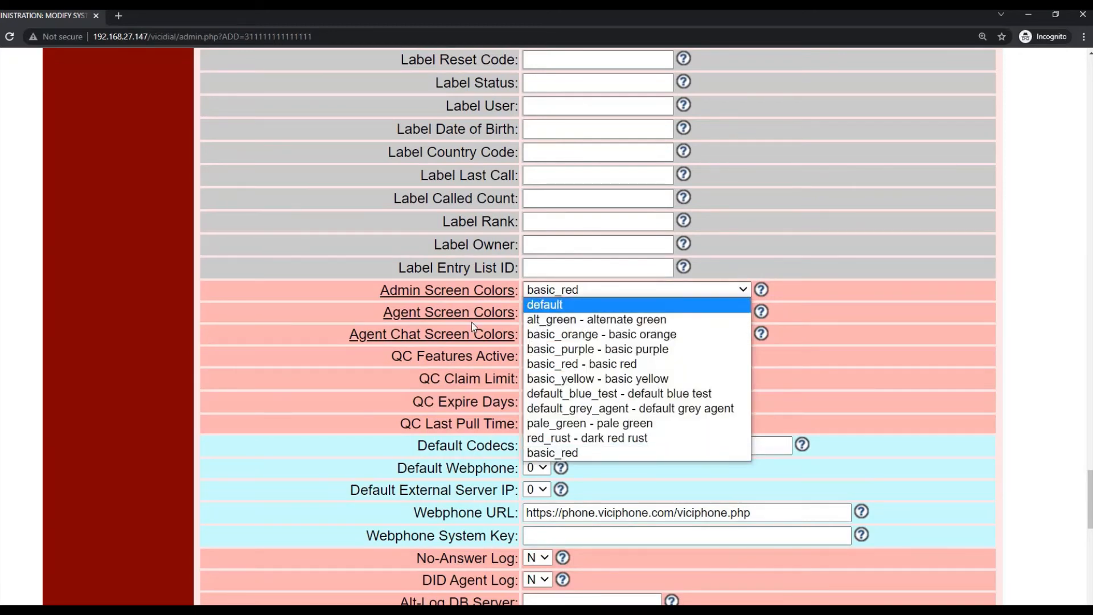
scroll(471, 323, down, 1)
scroll(203, 403, down, 6)
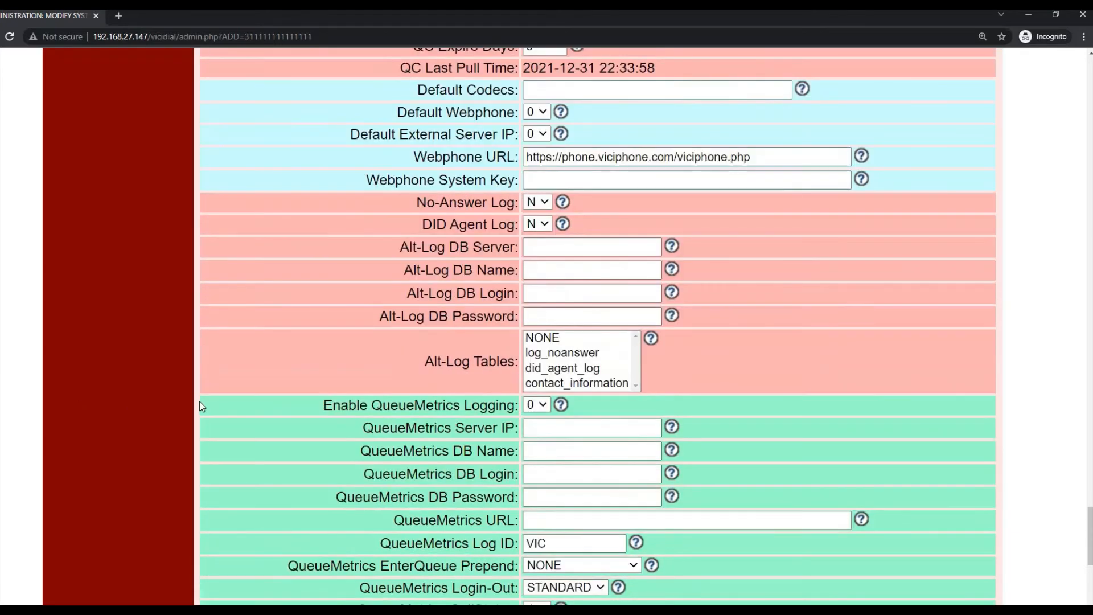
scroll(217, 396, down, 7)
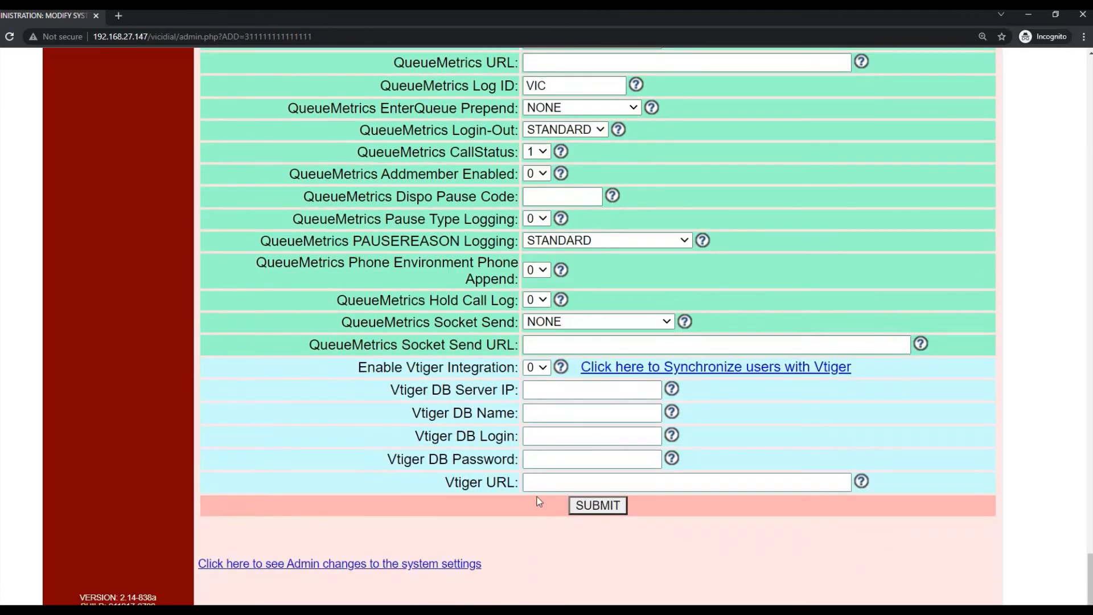
- Save the System Settings and review the Allowed SIP Stacks options, keeping SIP
click(585, 507)
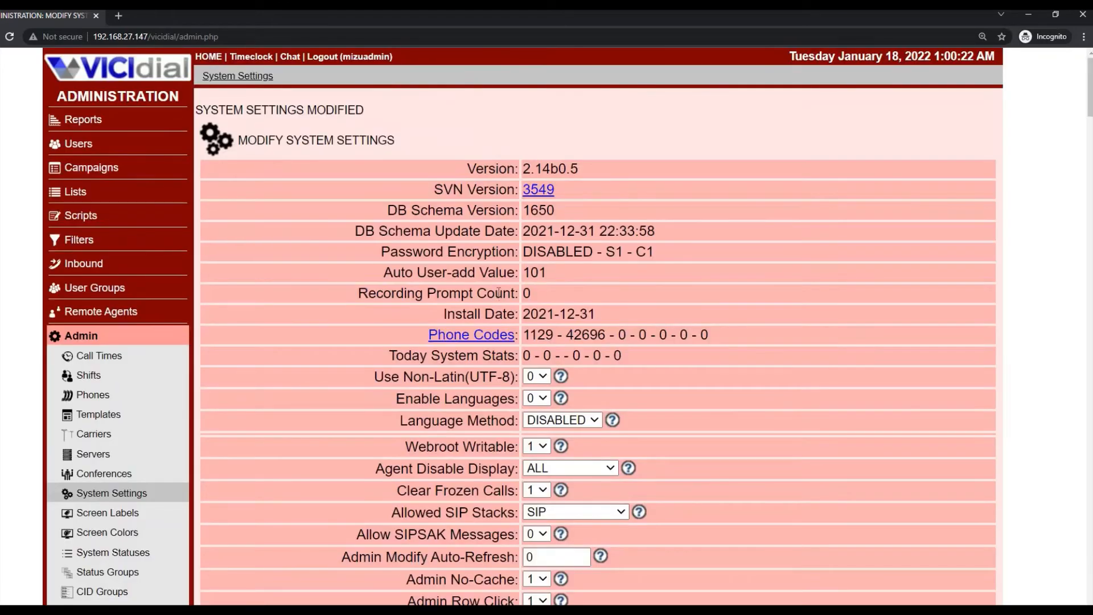
scroll(559, 300, down, 2)
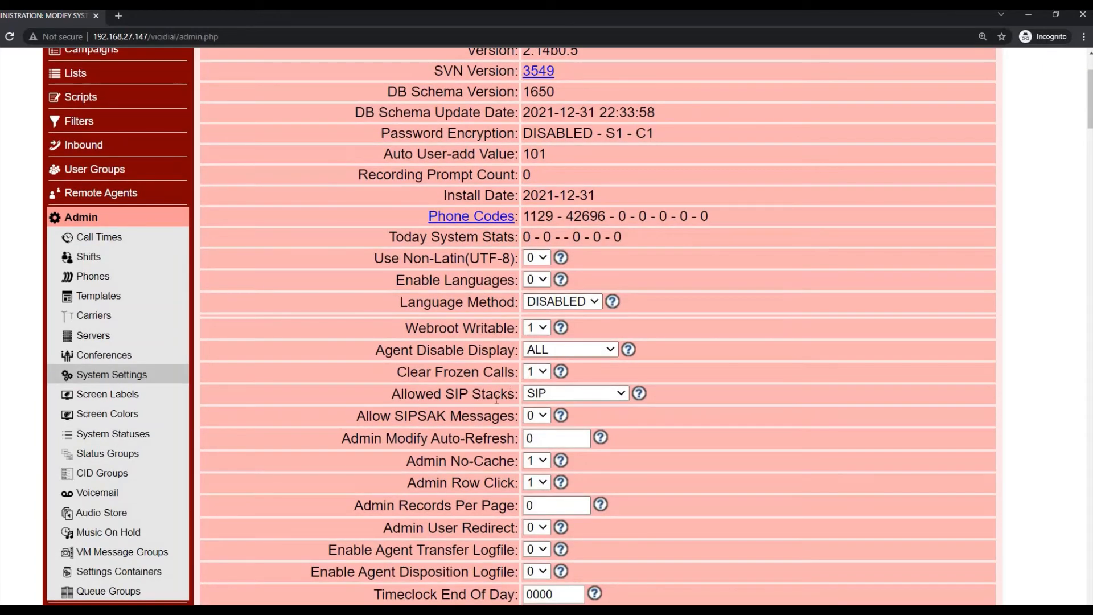
drag(393, 394, 509, 395)
click(548, 393)
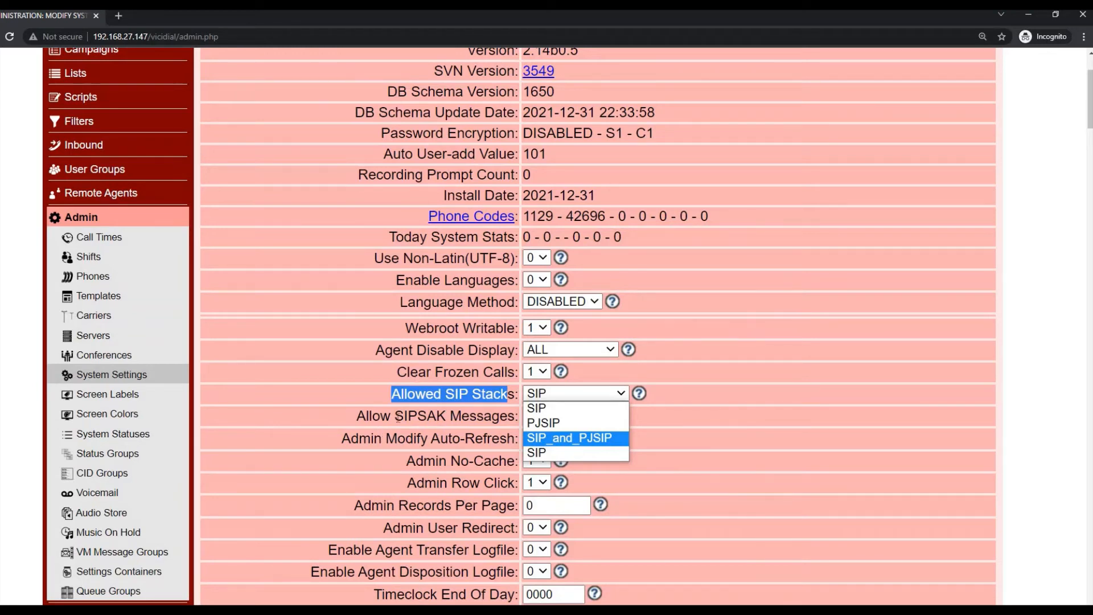
click(368, 370)
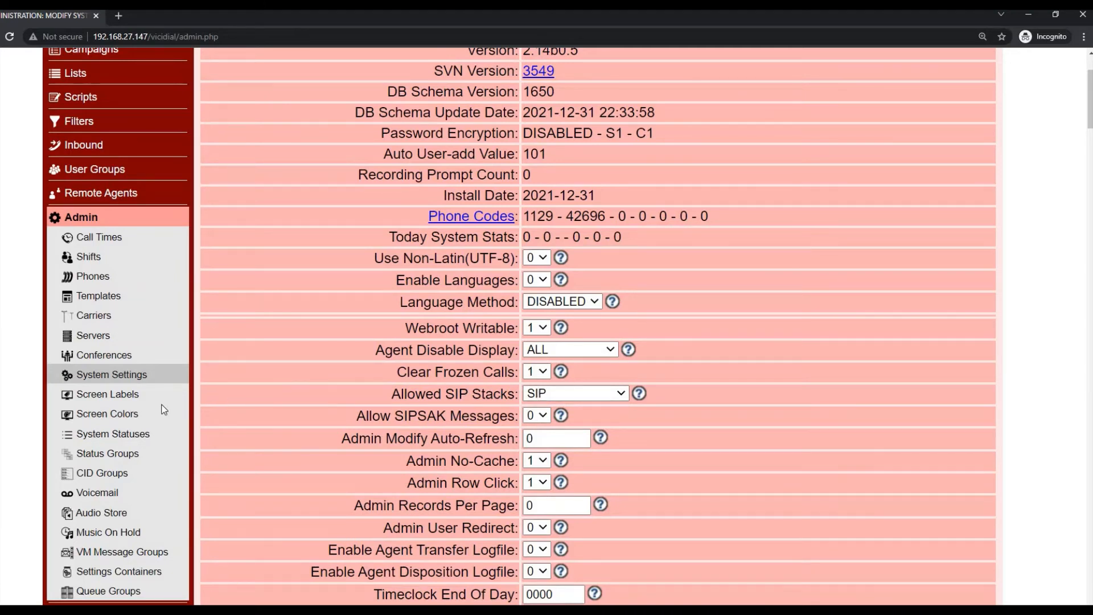
- Check that Password Encryption still reads DISABLED
scroll(83, 401, up, 1)
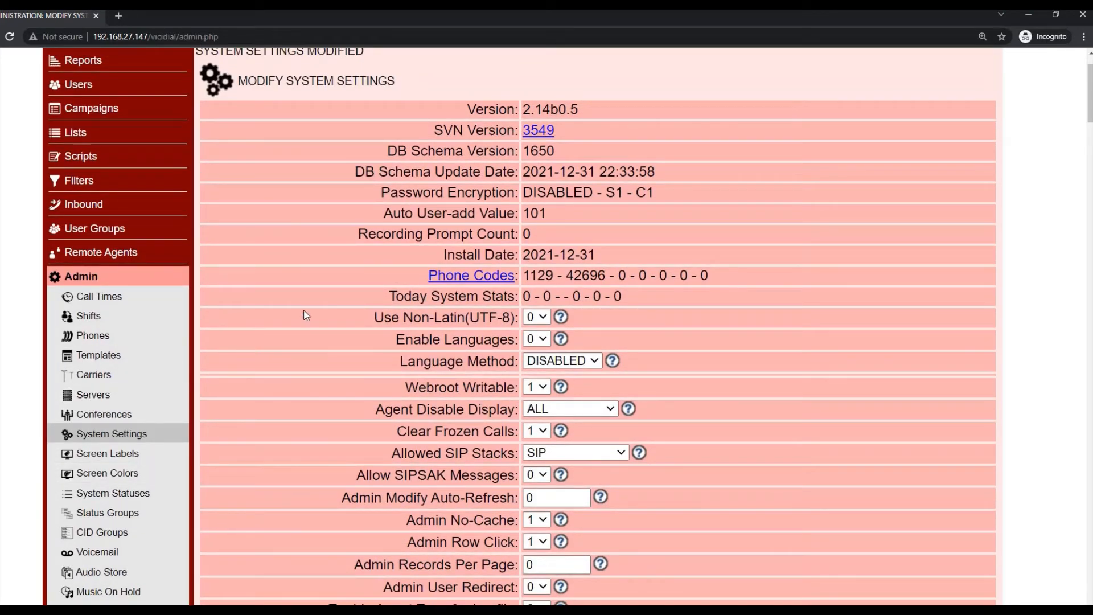
drag(382, 194, 600, 193)
click(569, 193)
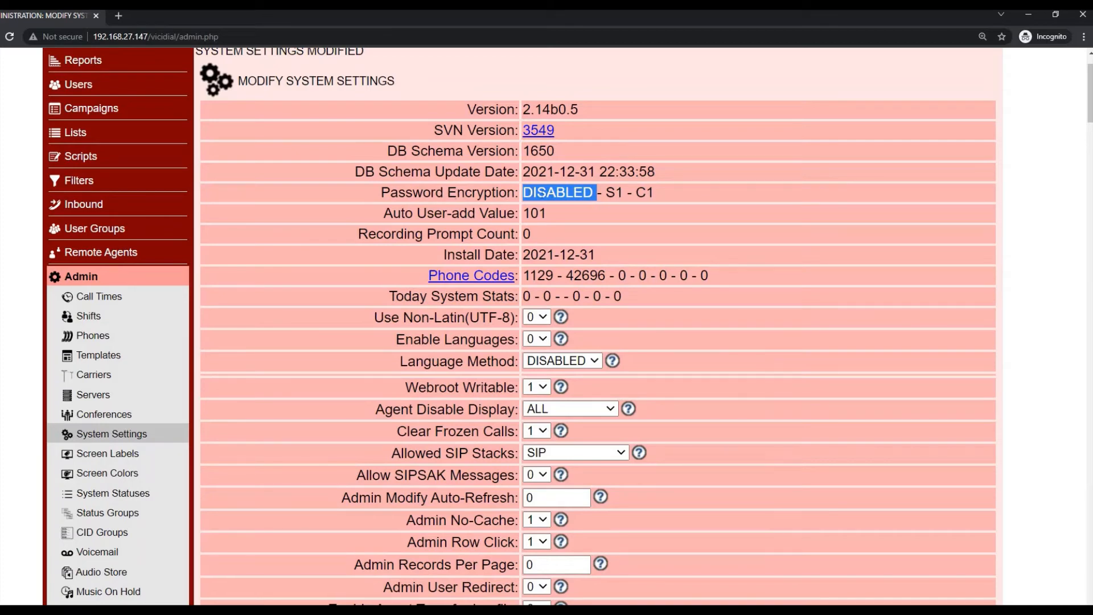
- Look over the admin user's settings, the administration tools and System Settings, then return to the admin home summary
click(100, 90)
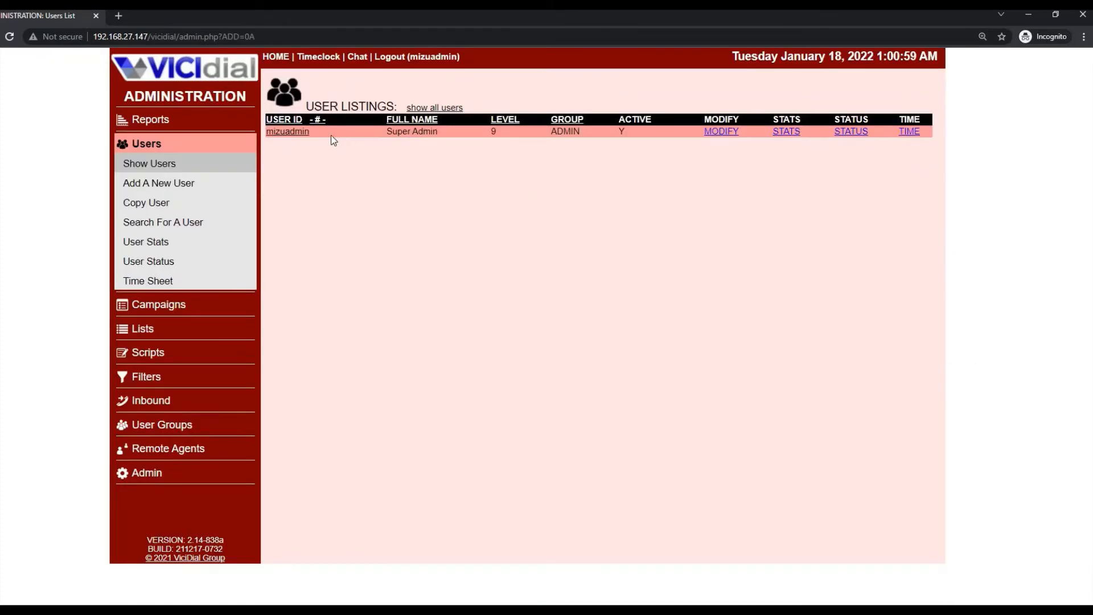
click(288, 131)
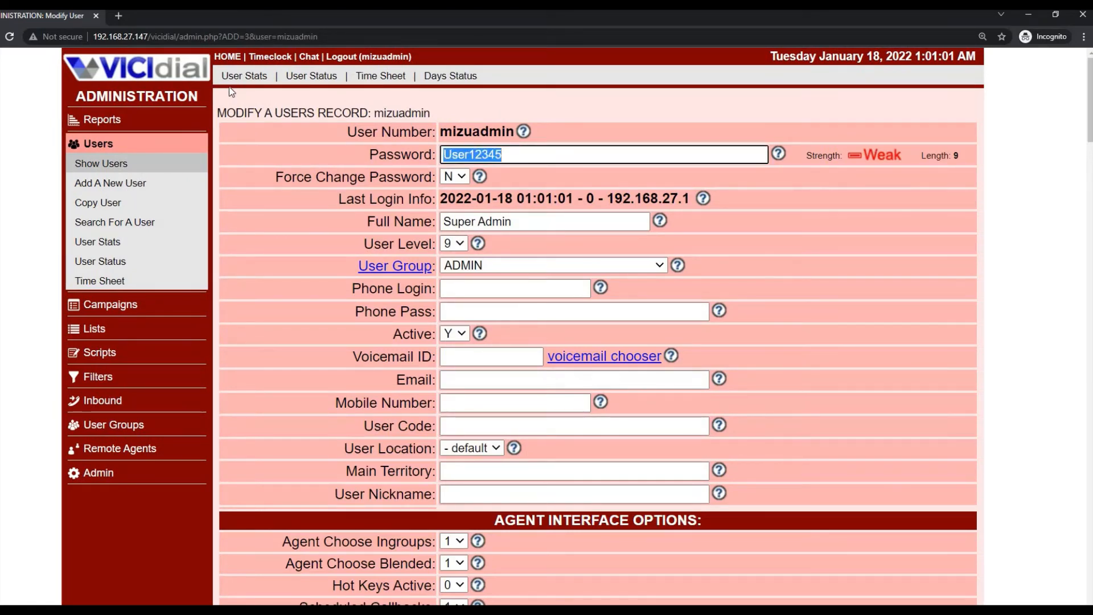
click(103, 476)
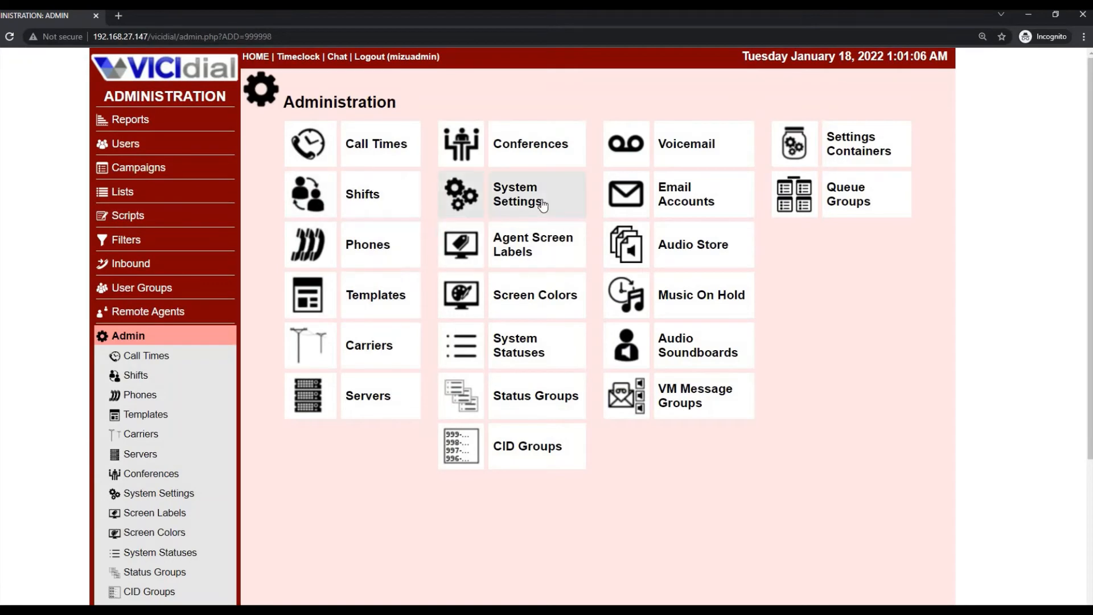
click(542, 203)
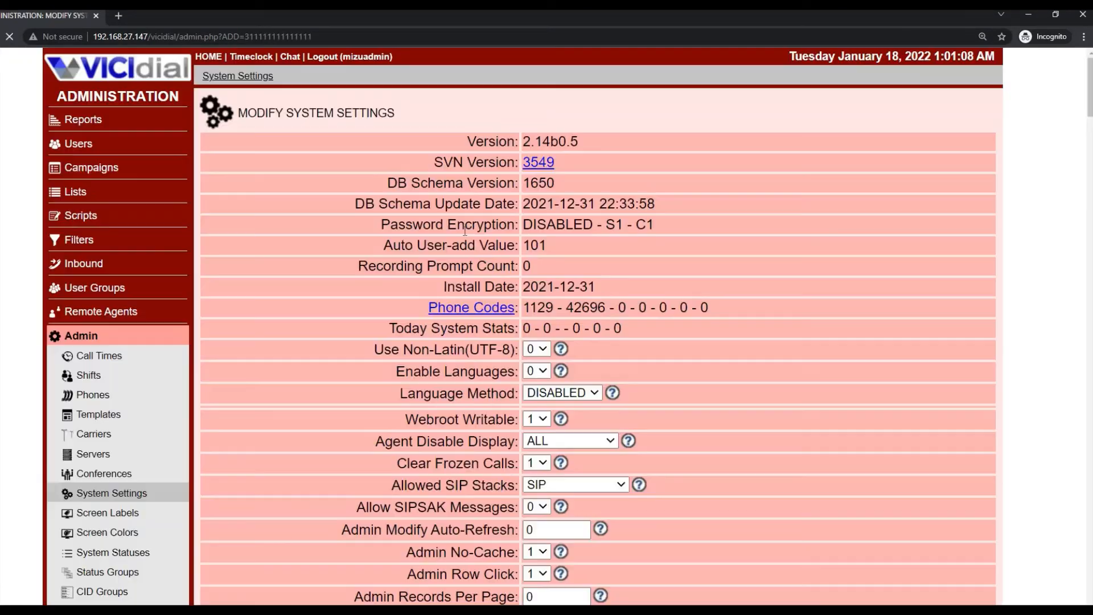
click(124, 75)
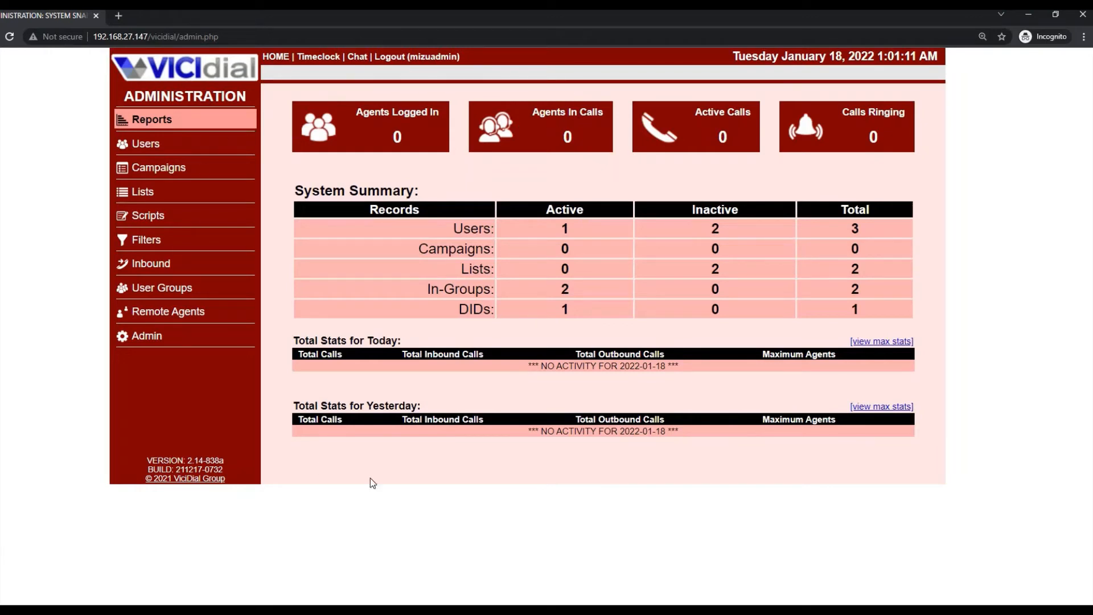
click(408, 126)
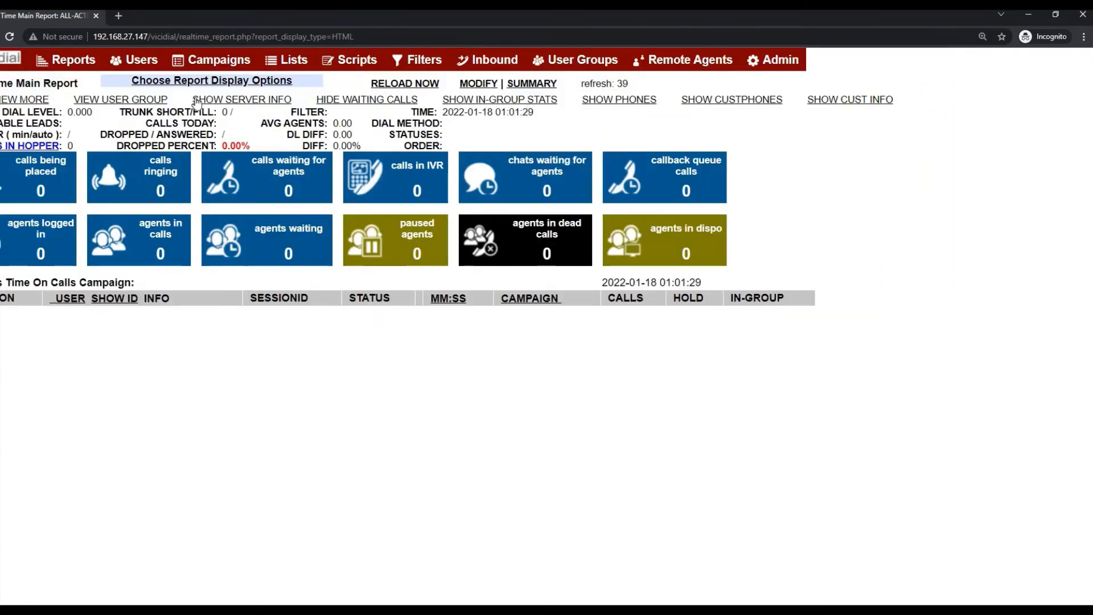
click(10, 57)
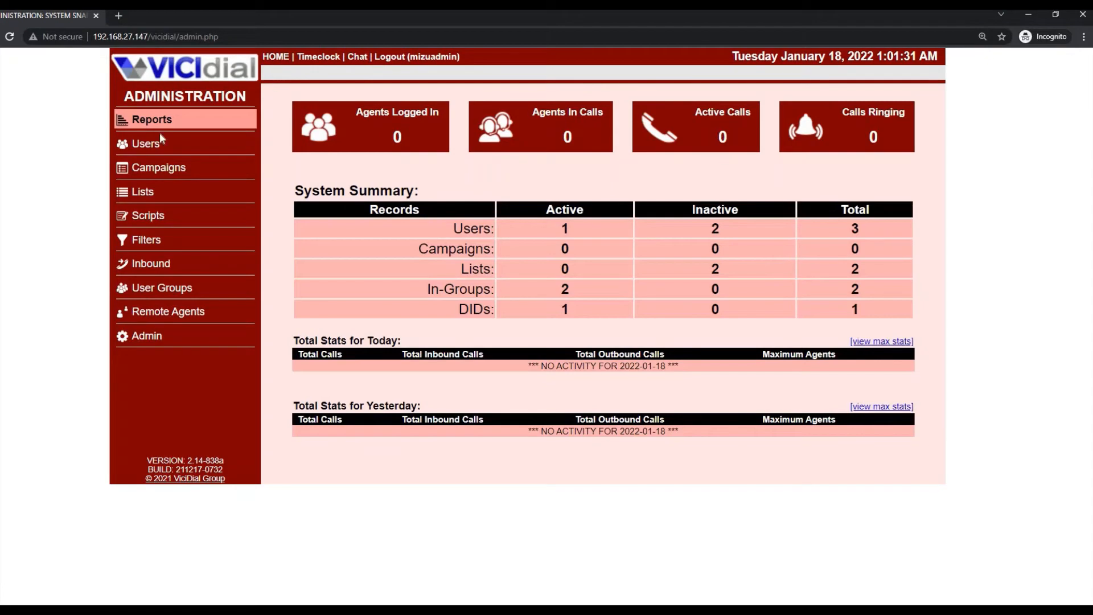
click(152, 119)
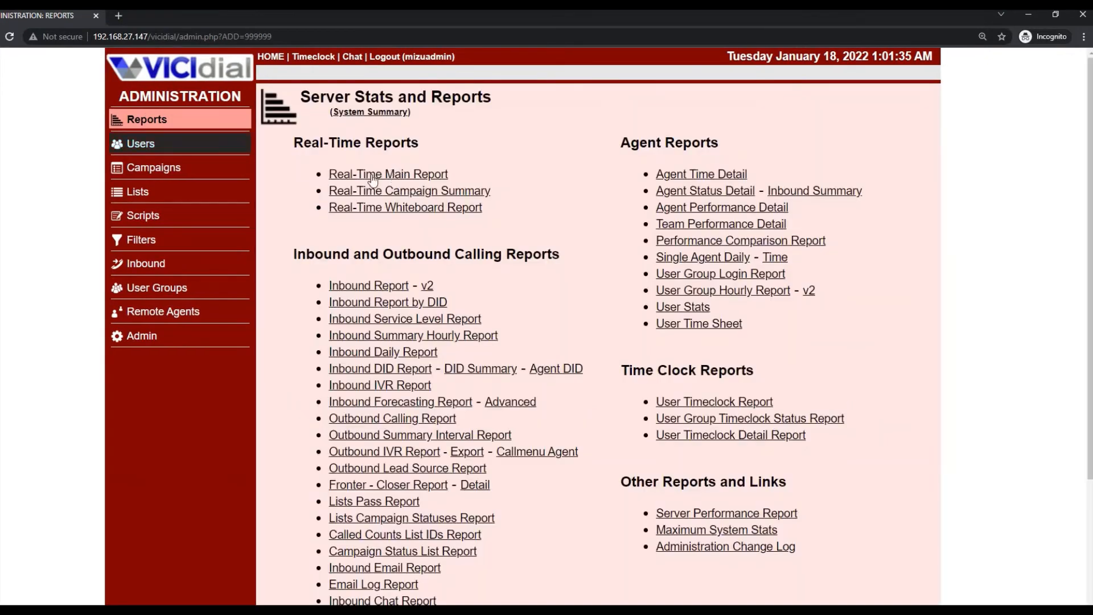
click(177, 73)
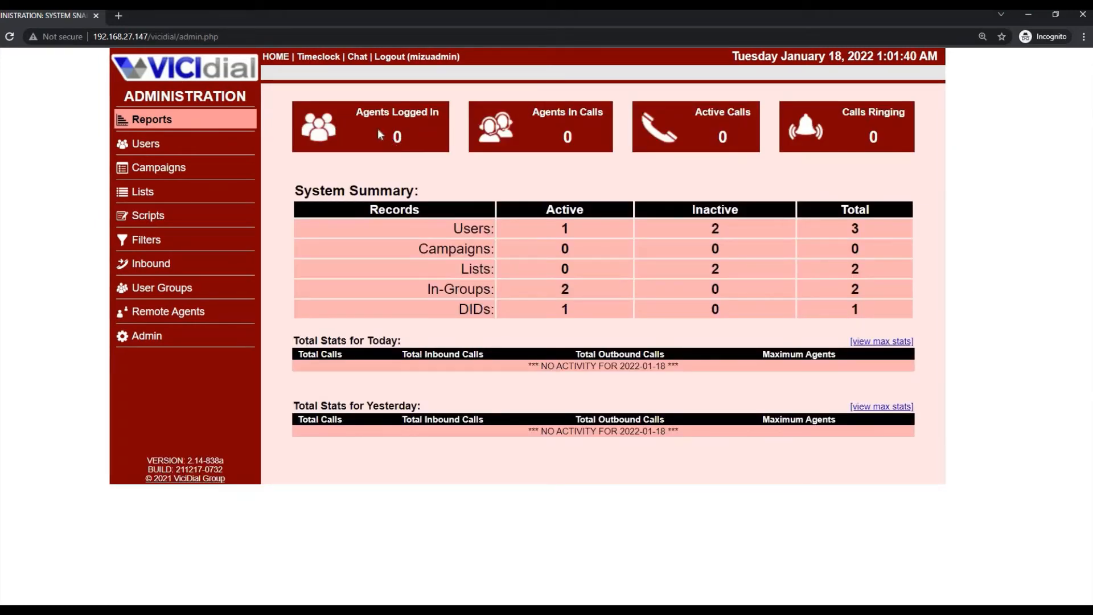
click(378, 128)
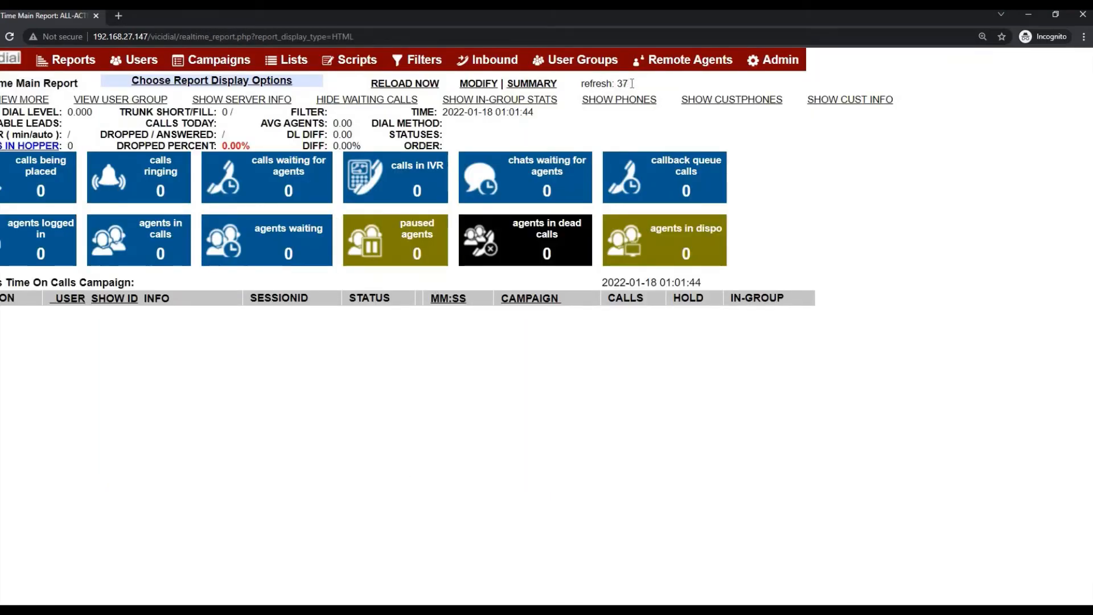
mouse_move(610, 80)
mouse_down()
mouse_move(574, 81)
mouse_move(624, 86)
mouse_up()
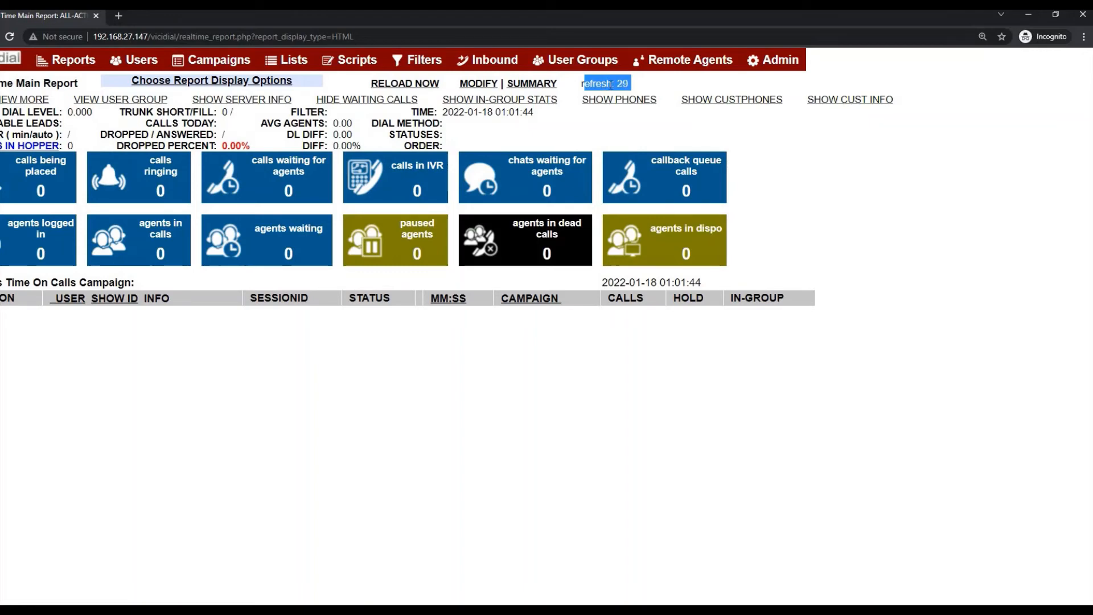
click(11, 57)
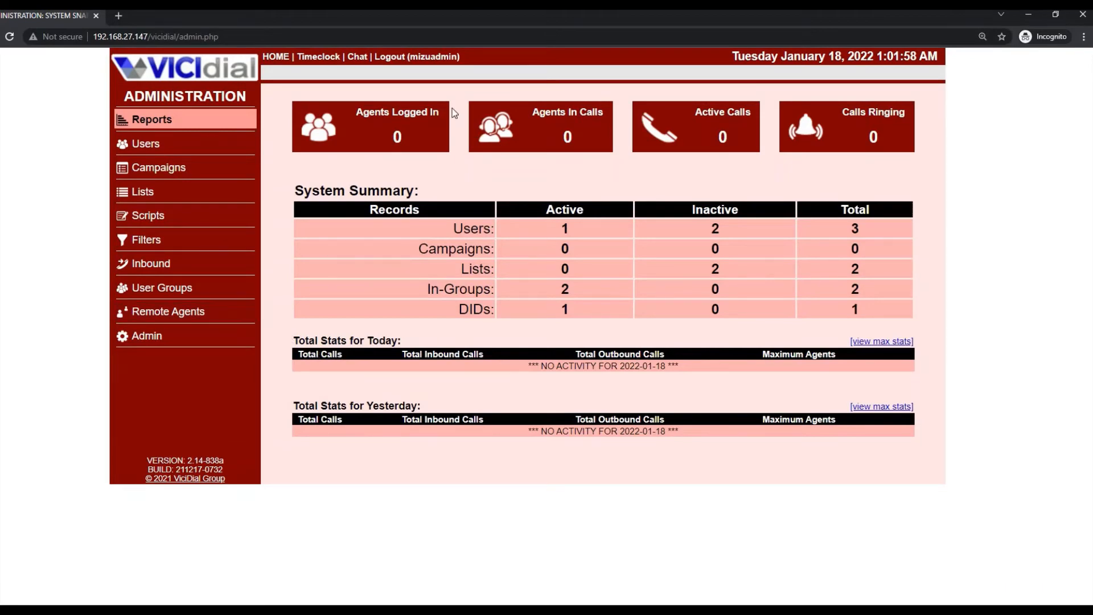
- Open Server Stats and Reports and inspect the vicibox10 server's load and channel figures
click(174, 122)
scroll(613, 193, down, 2)
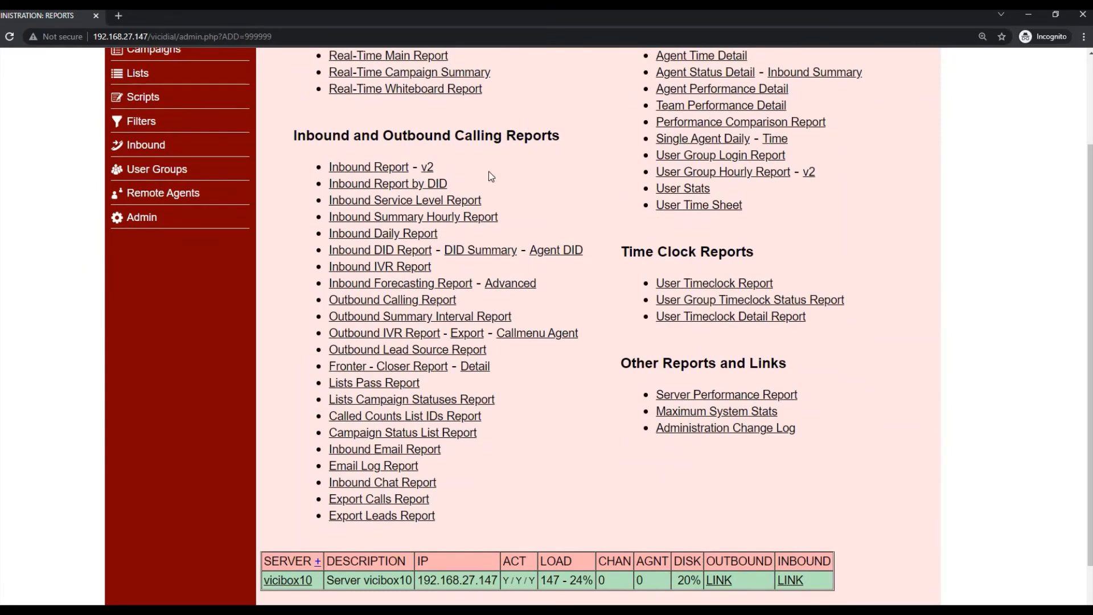
scroll(490, 176, up, 2)
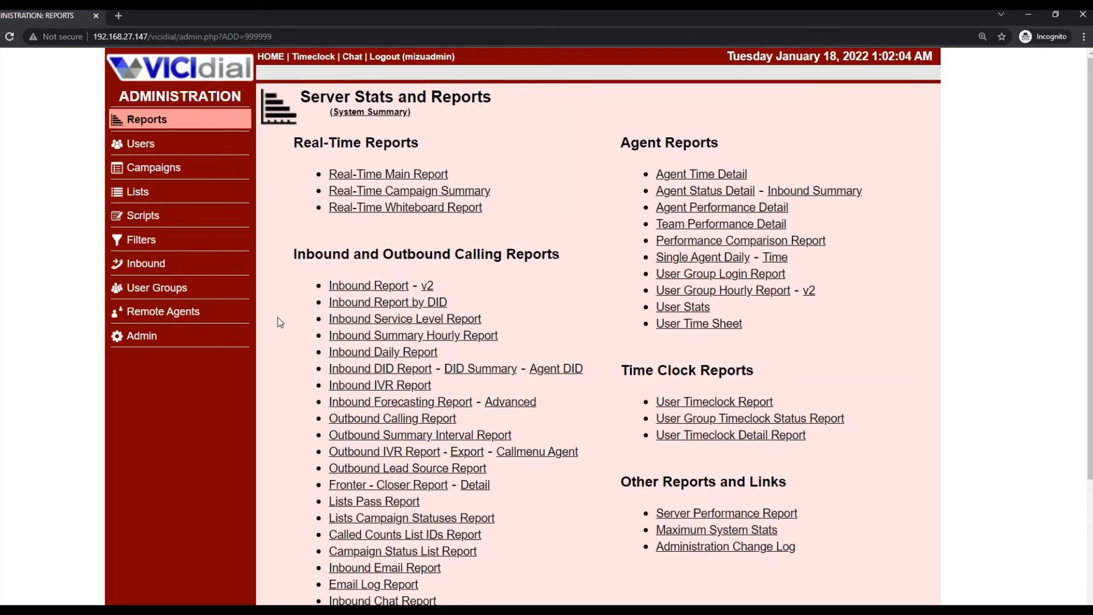
scroll(359, 324, down, 3)
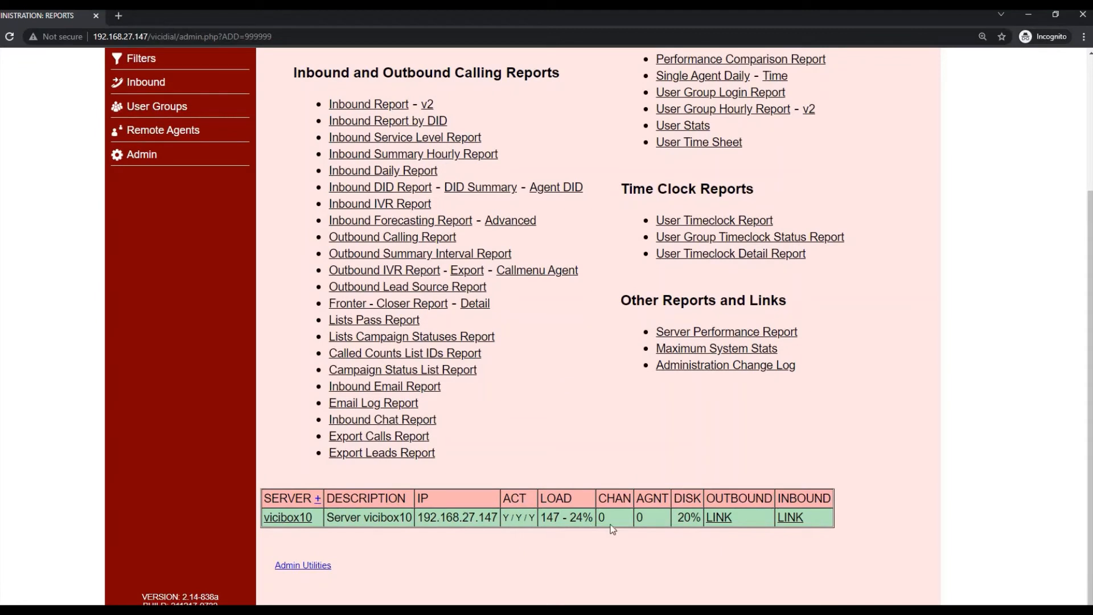
drag(529, 524, 356, 541)
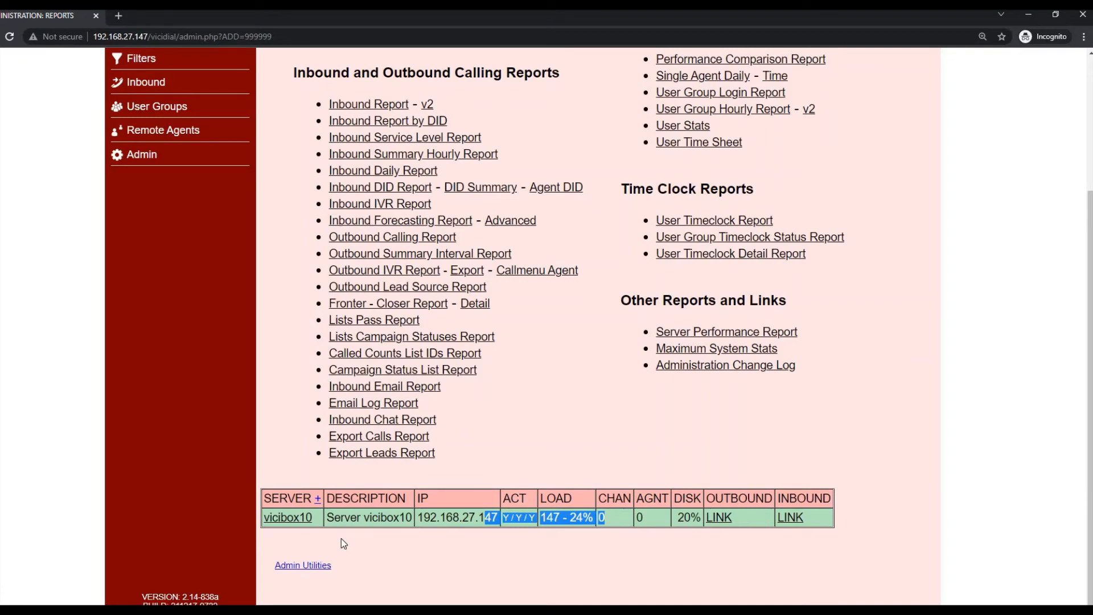
click(372, 515)
drag(372, 515, 361, 515)
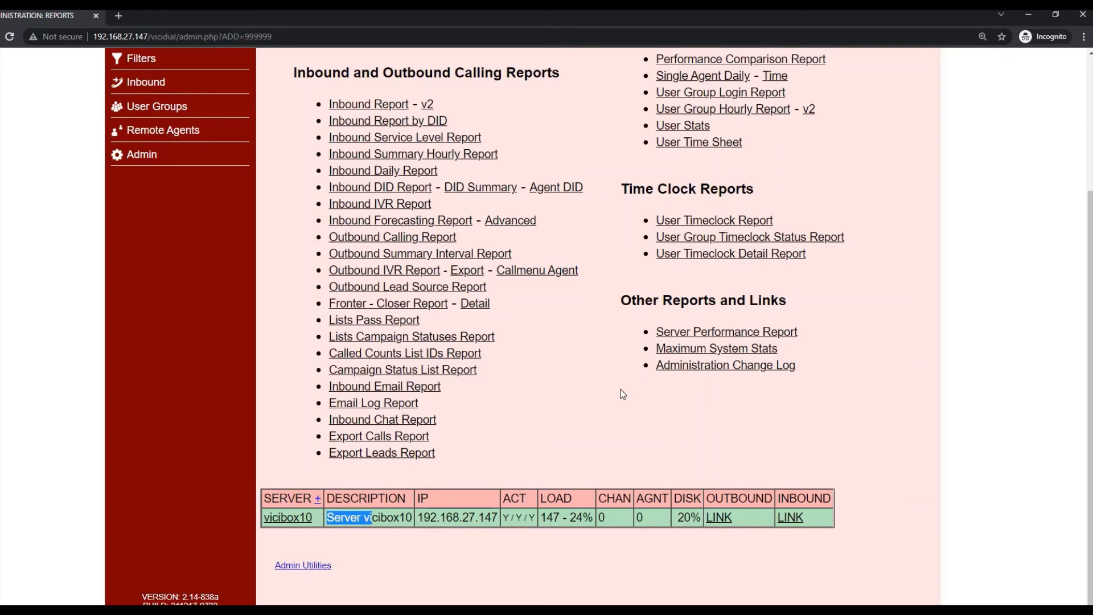
scroll(615, 407, up, 3)
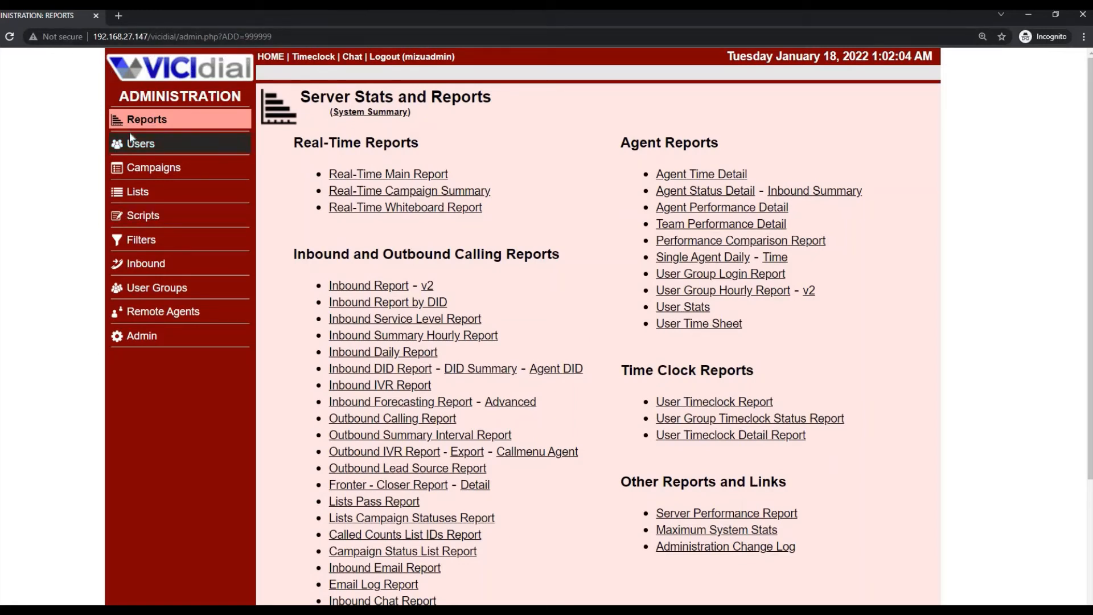
- Reload the reports page and scroll down to the server table and Admin Utilities link
click(143, 125)
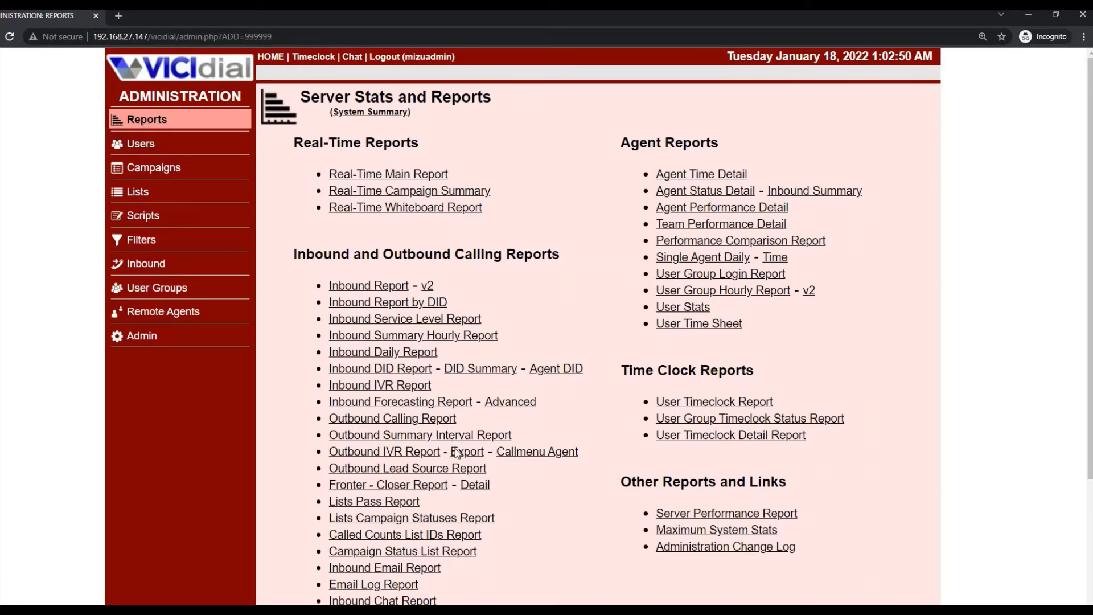
scroll(607, 479, down, 1)
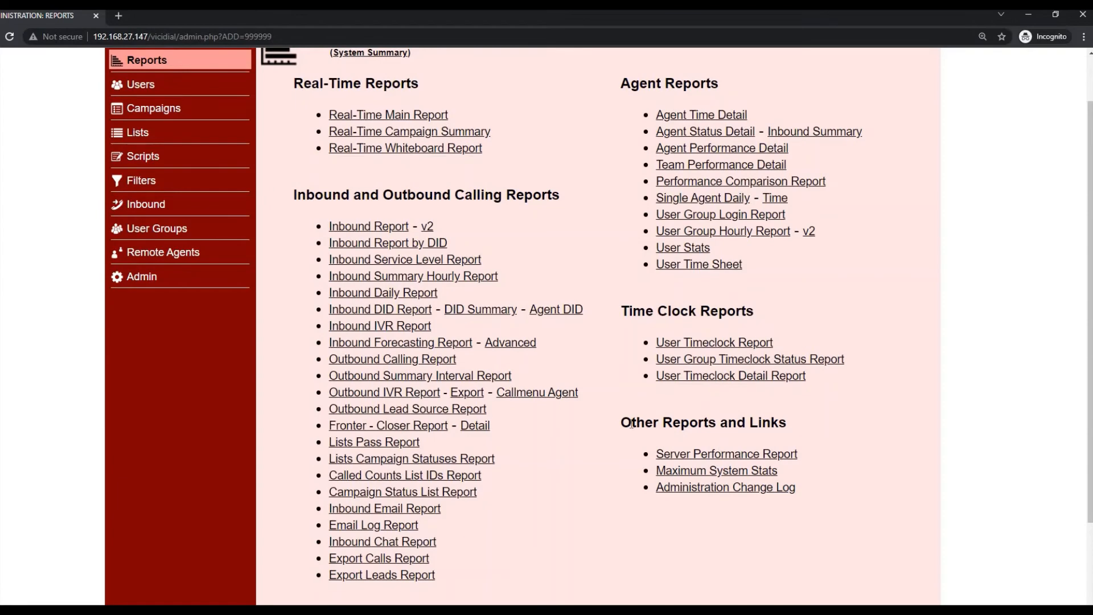
drag(621, 423, 789, 424)
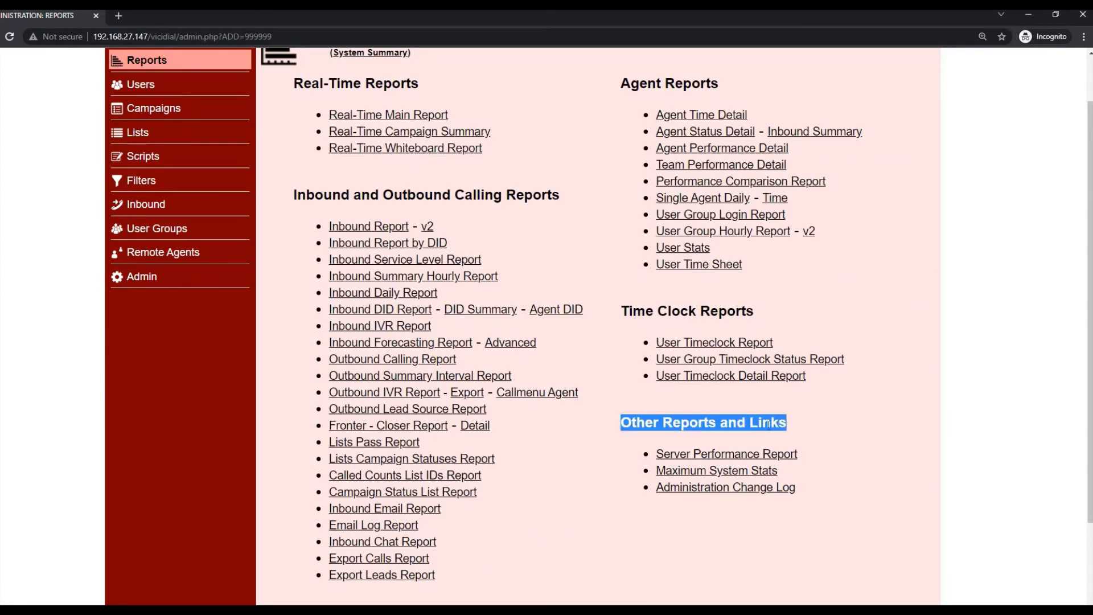
scroll(770, 430, down, 3)
scroll(770, 429, up, 3)
scroll(457, 471, down, 3)
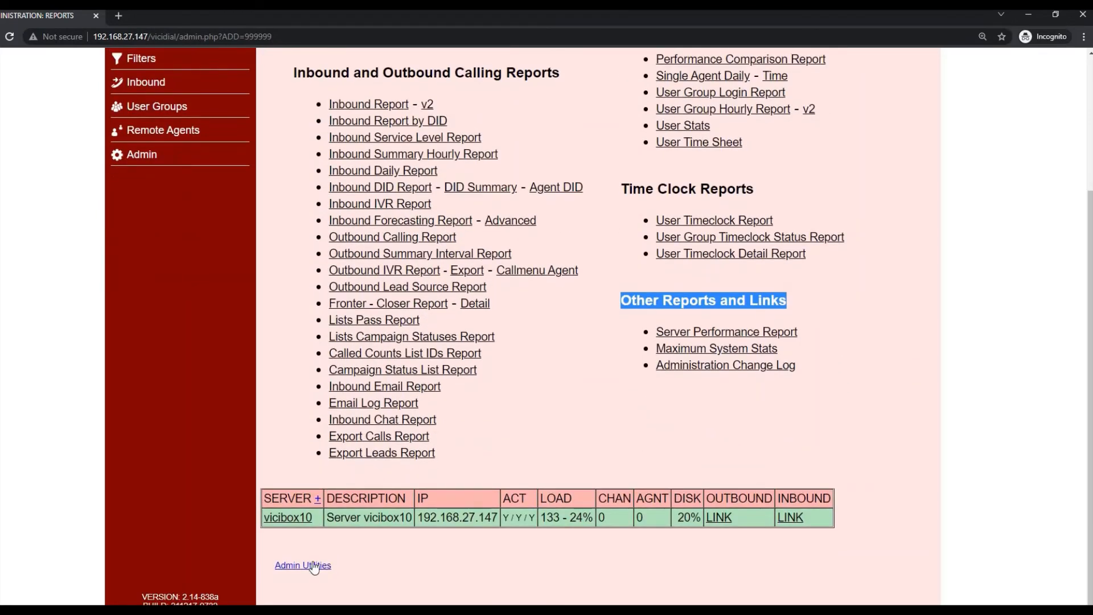
- Browse the hidden Admin Utilities page, then go back through Reports to the Users list
click(312, 566)
scroll(473, 413, down, 2)
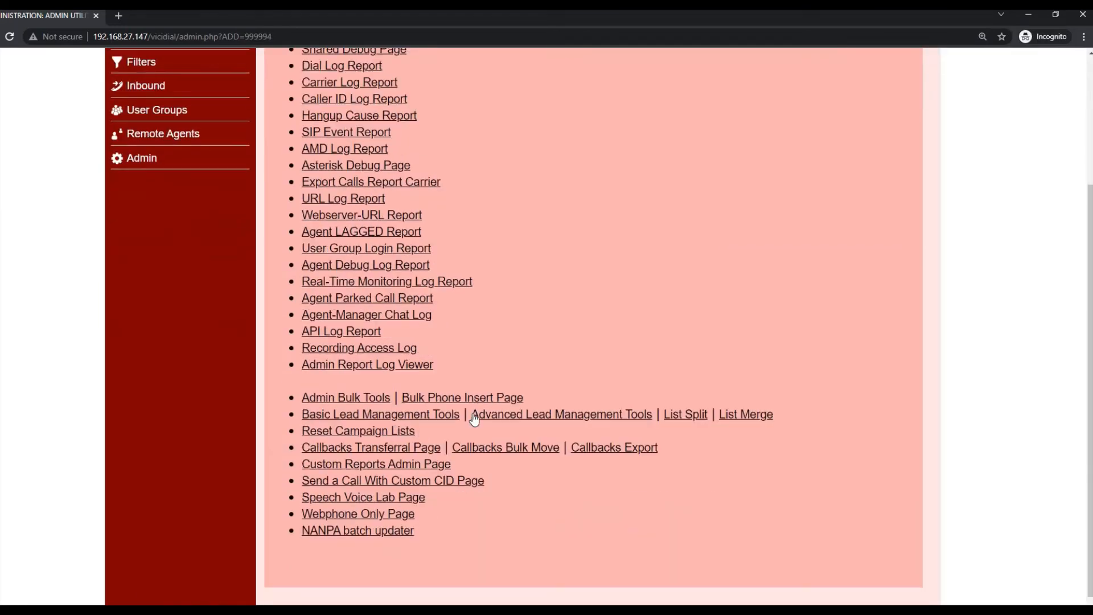
scroll(424, 430, down, 1)
scroll(366, 438, up, 4)
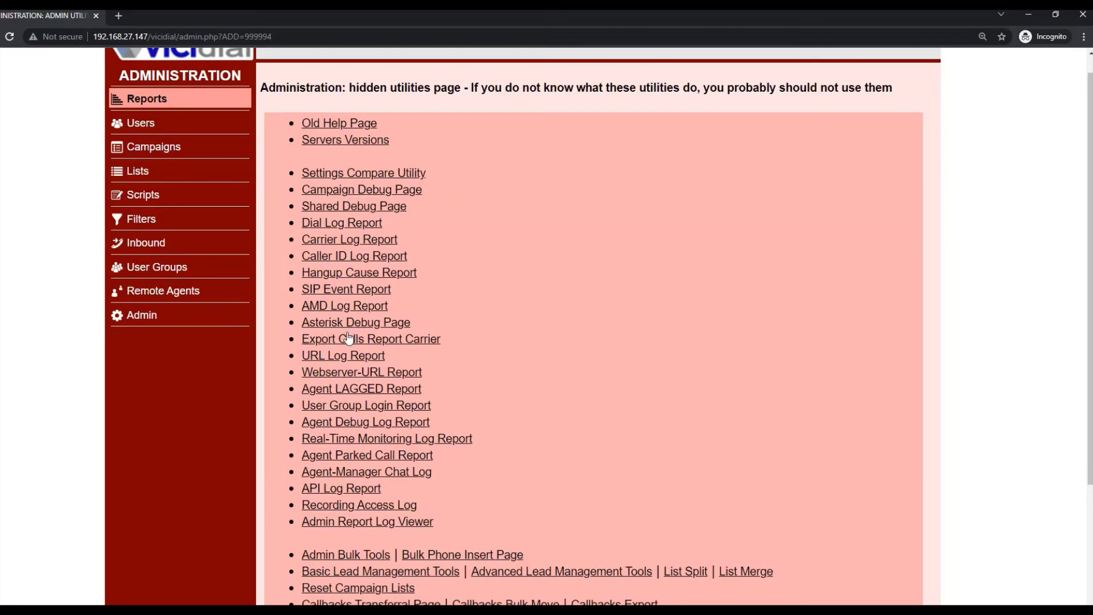
click(146, 98)
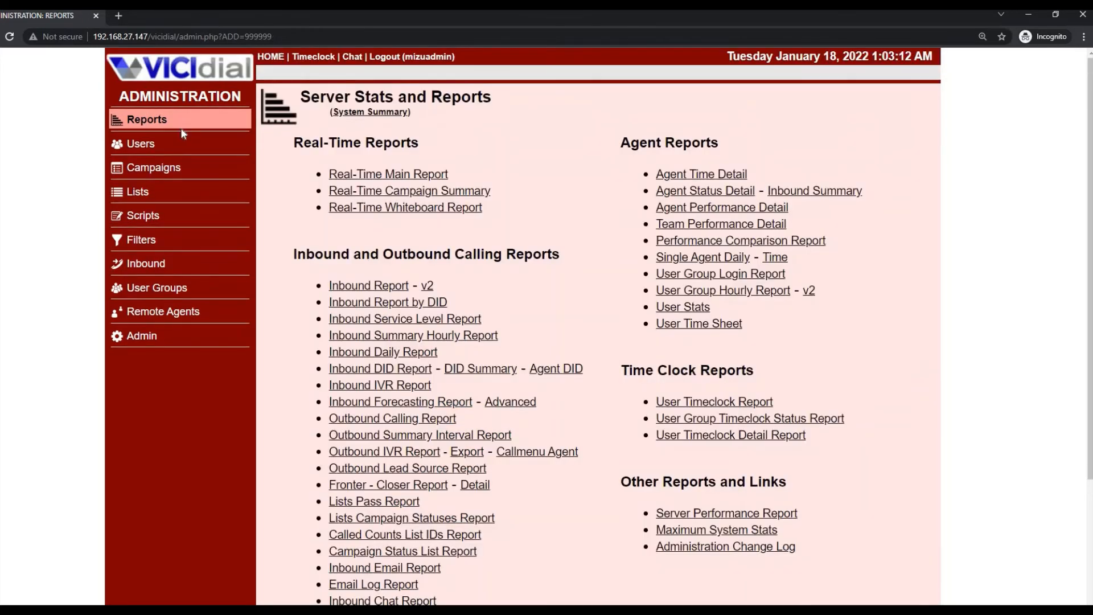
click(140, 145)
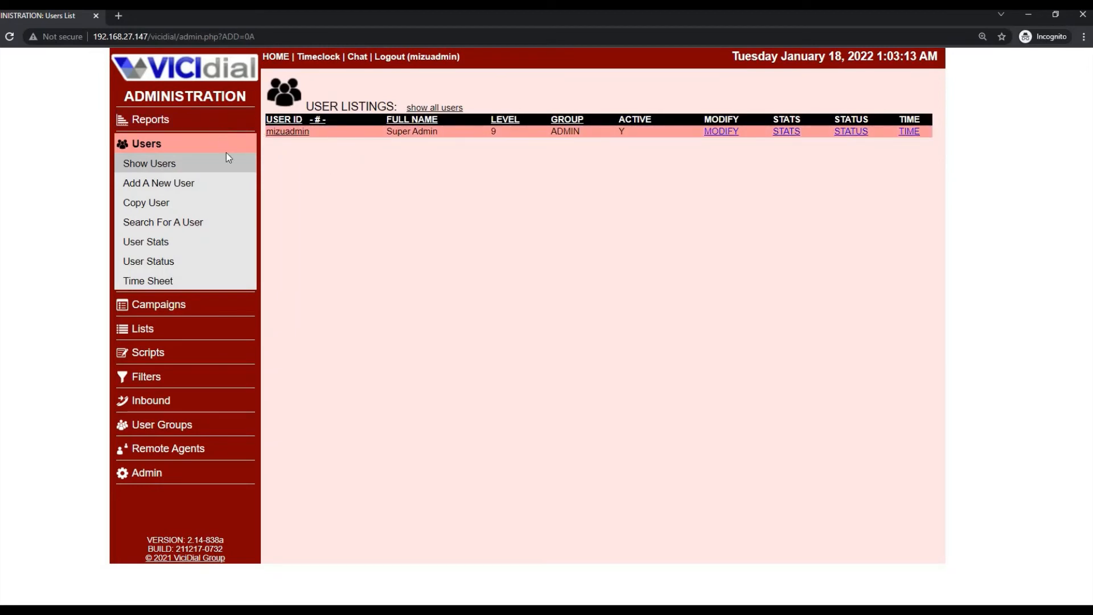
- Look over the Add A New User and Copy User forms
click(215, 186)
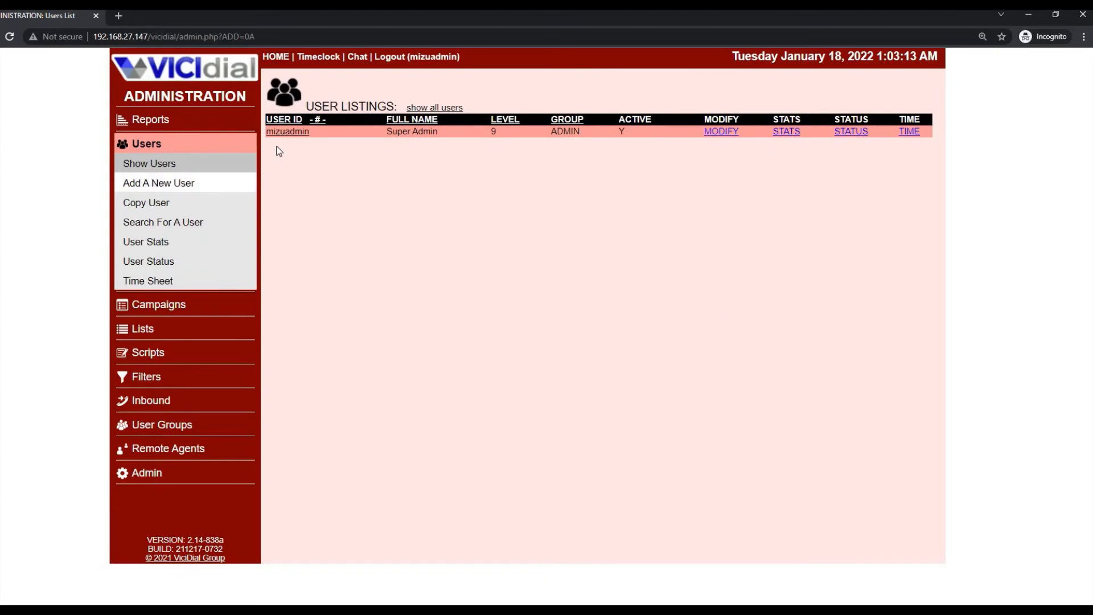
click(158, 183)
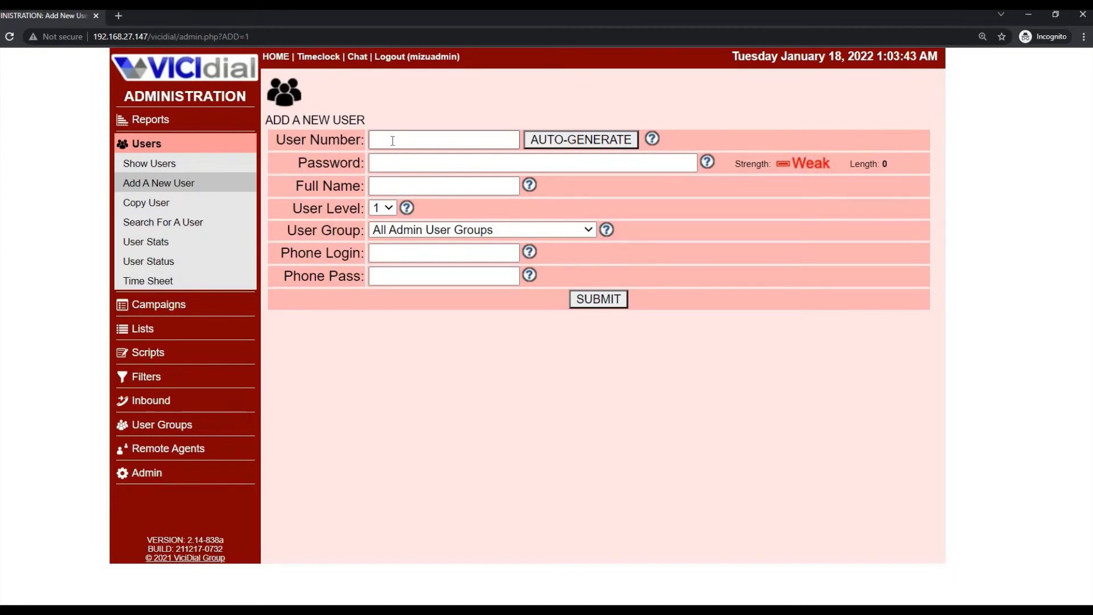
click(146, 204)
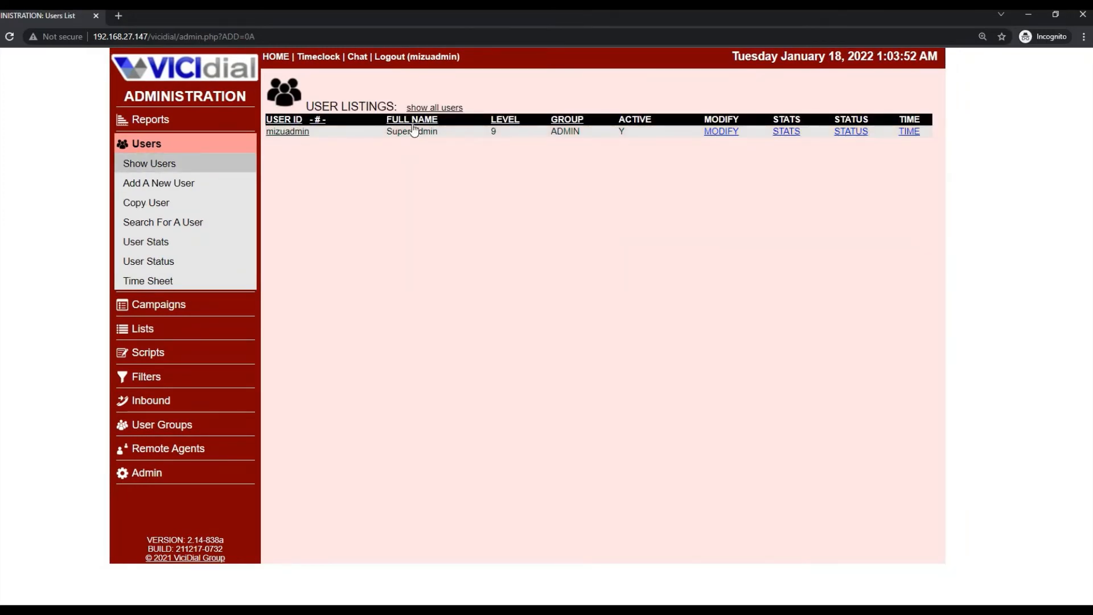
- Check the admin user's User Level stays 9, then show the empty campaign listing
click(493, 135)
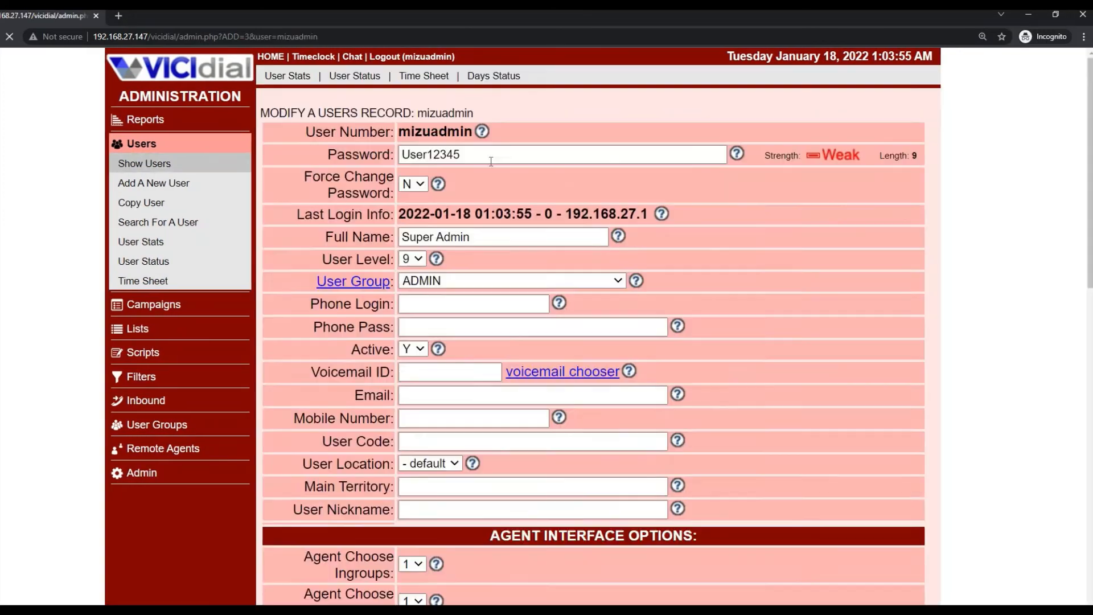
click(454, 244)
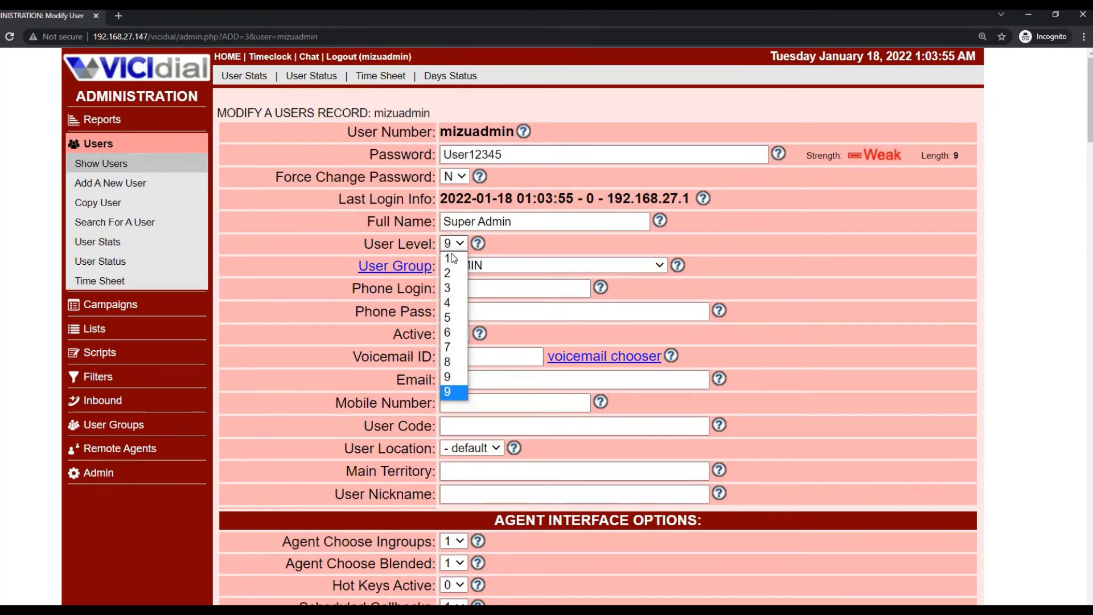
click(406, 240)
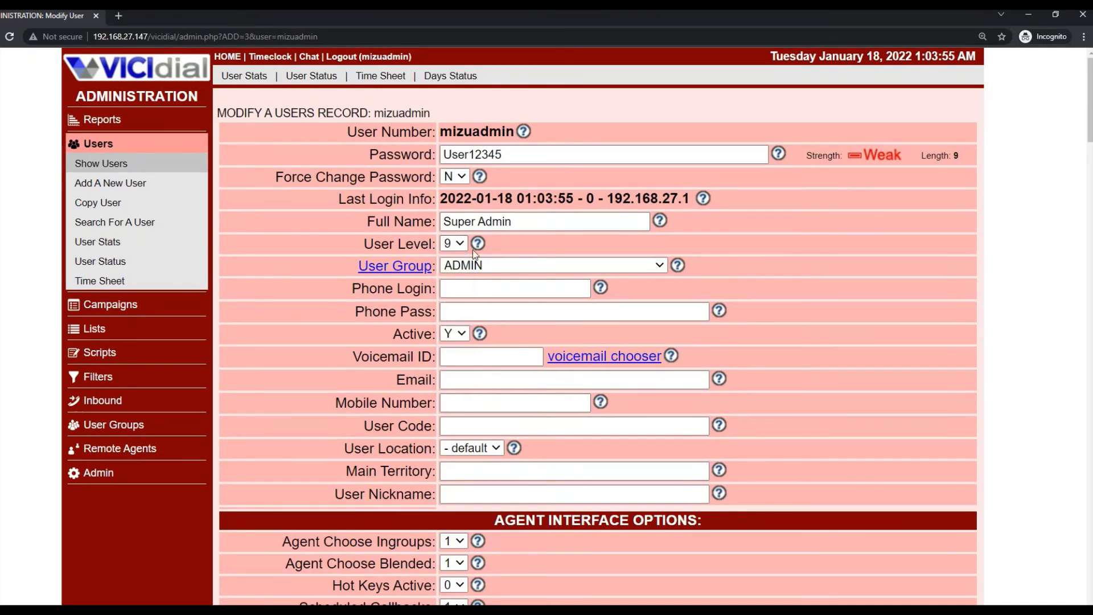
click(459, 244)
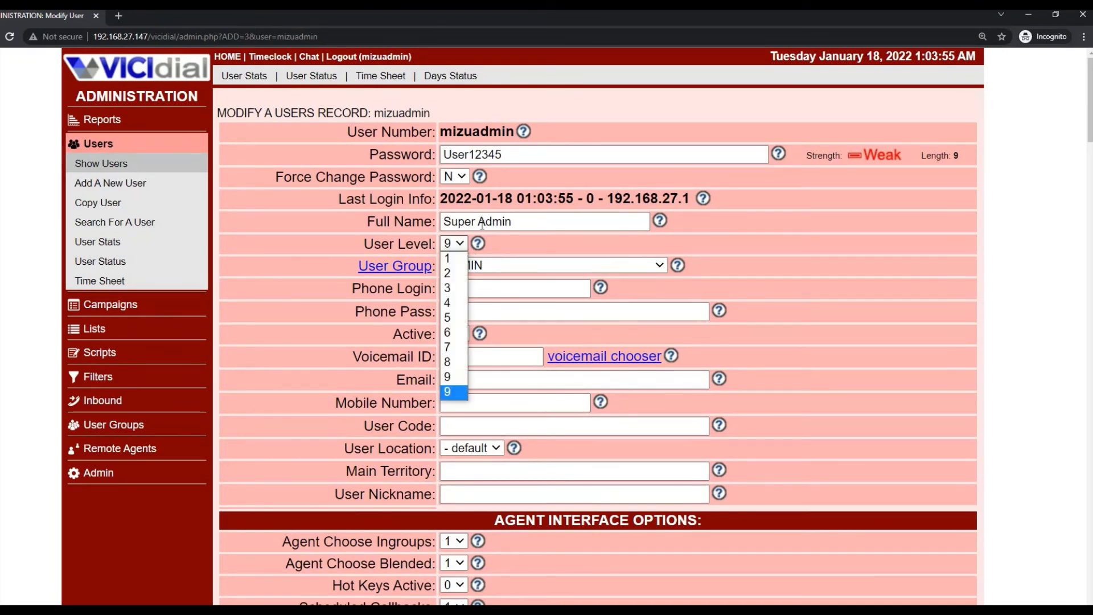
click(511, 244)
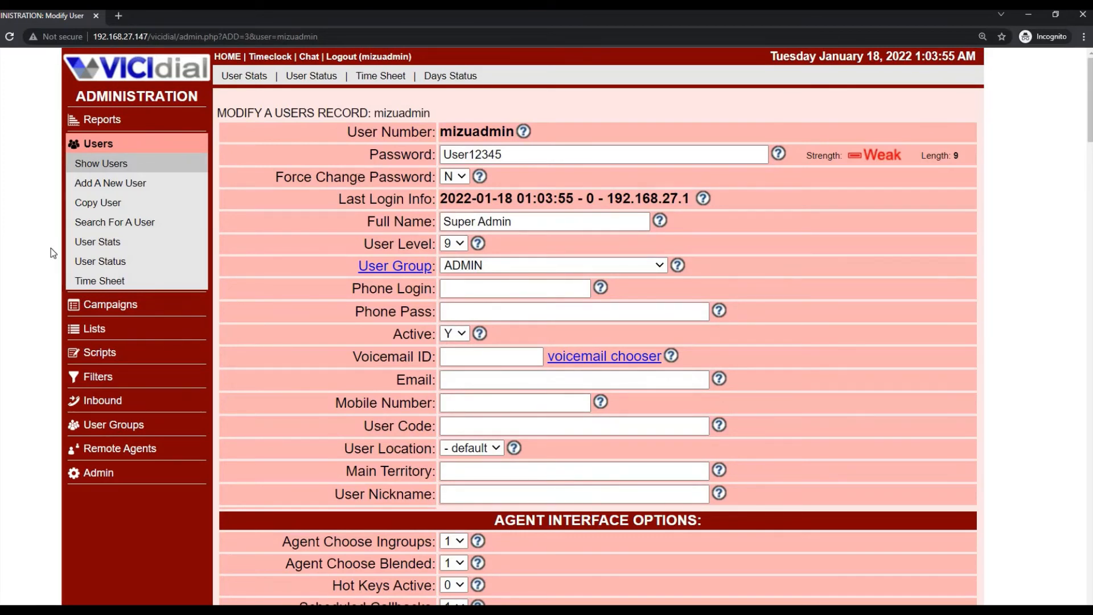
click(137, 306)
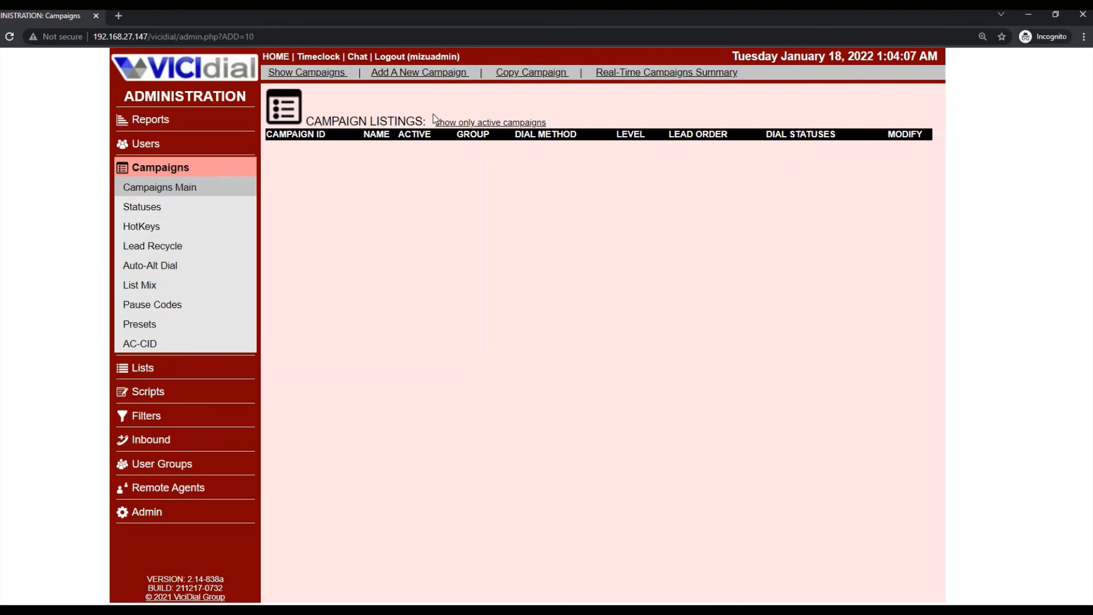
- Browse each Campaigns page from Statuses through AC-CID, ending on lists 998 and 999
click(152, 215)
click(148, 227)
click(152, 246)
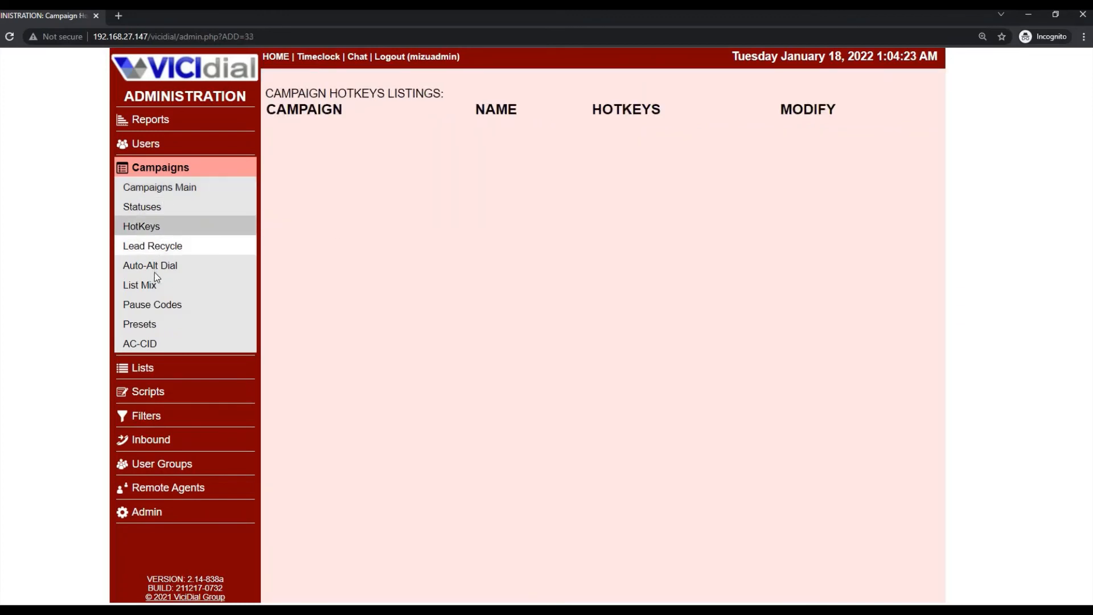
click(160, 274)
click(143, 287)
click(152, 306)
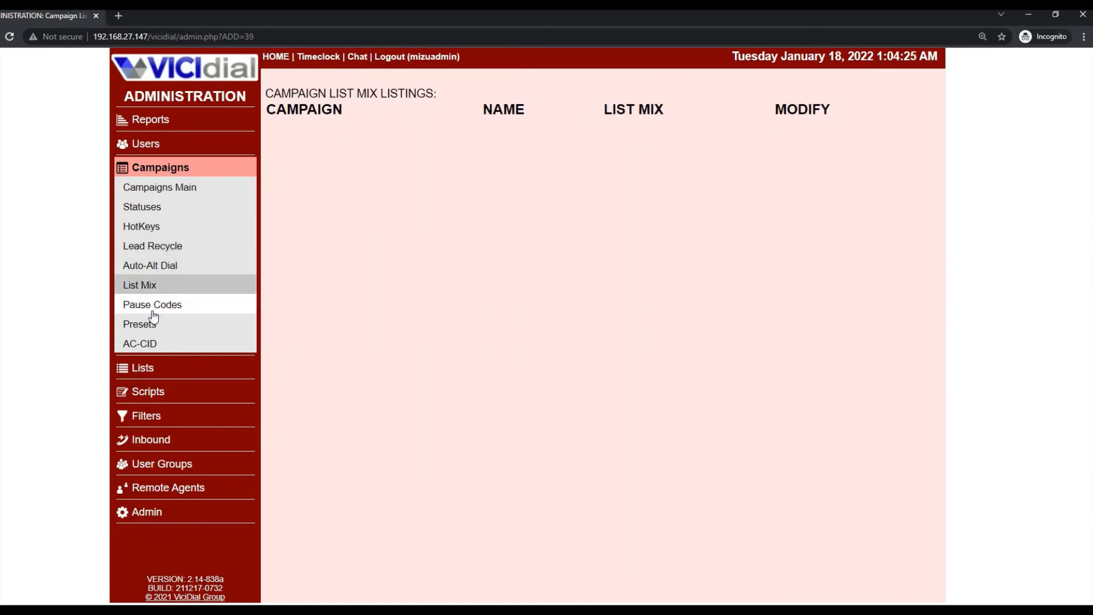
click(155, 329)
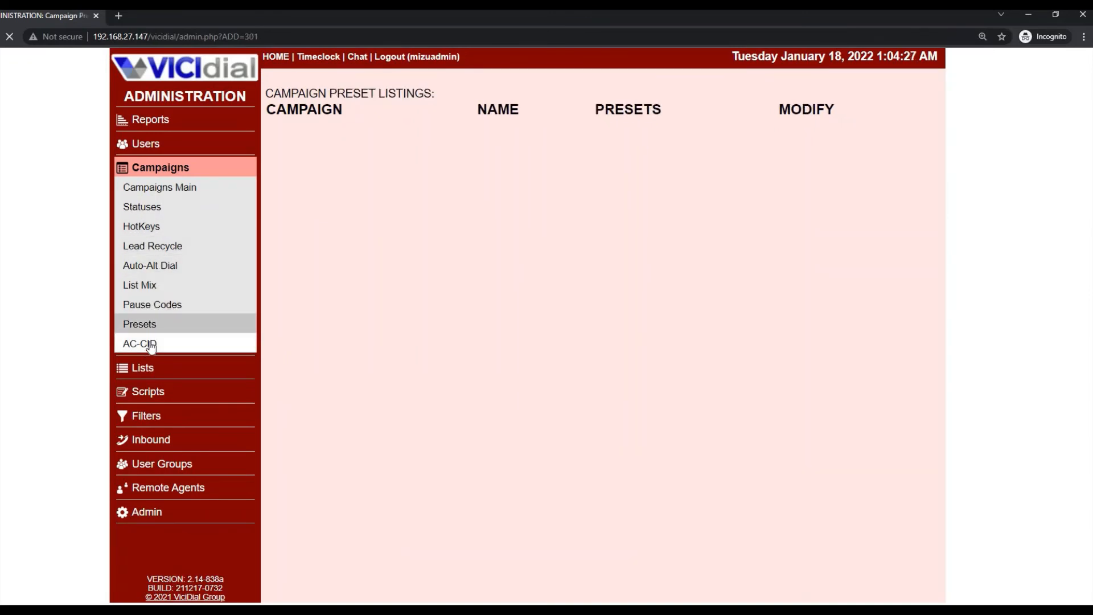
click(156, 345)
click(155, 366)
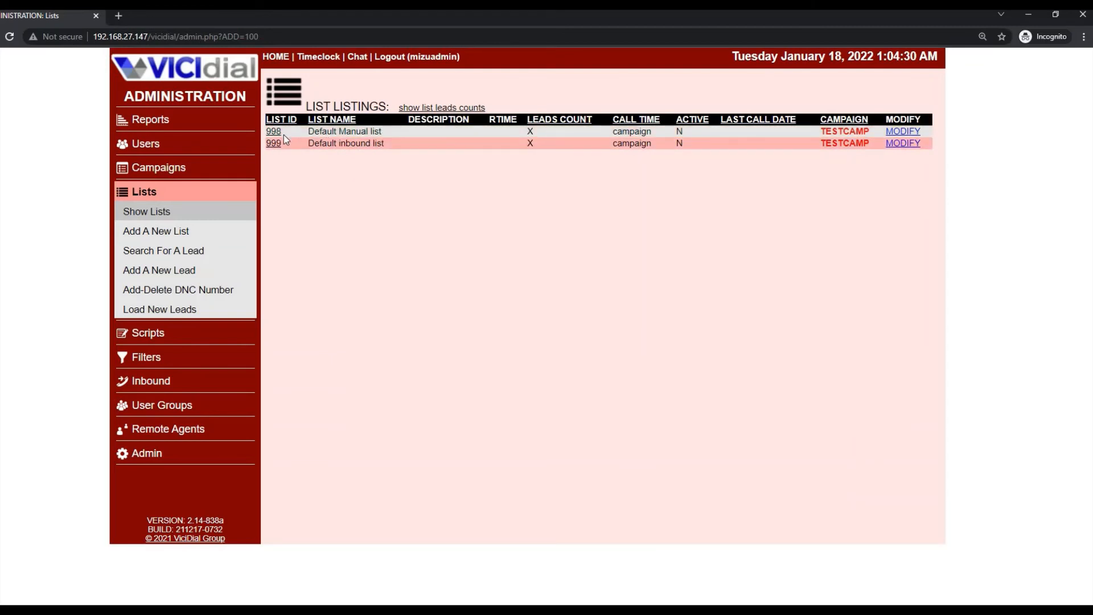
- Revisit the campaign and list listings, then show the Scripts listing with CALLNOTES
click(161, 167)
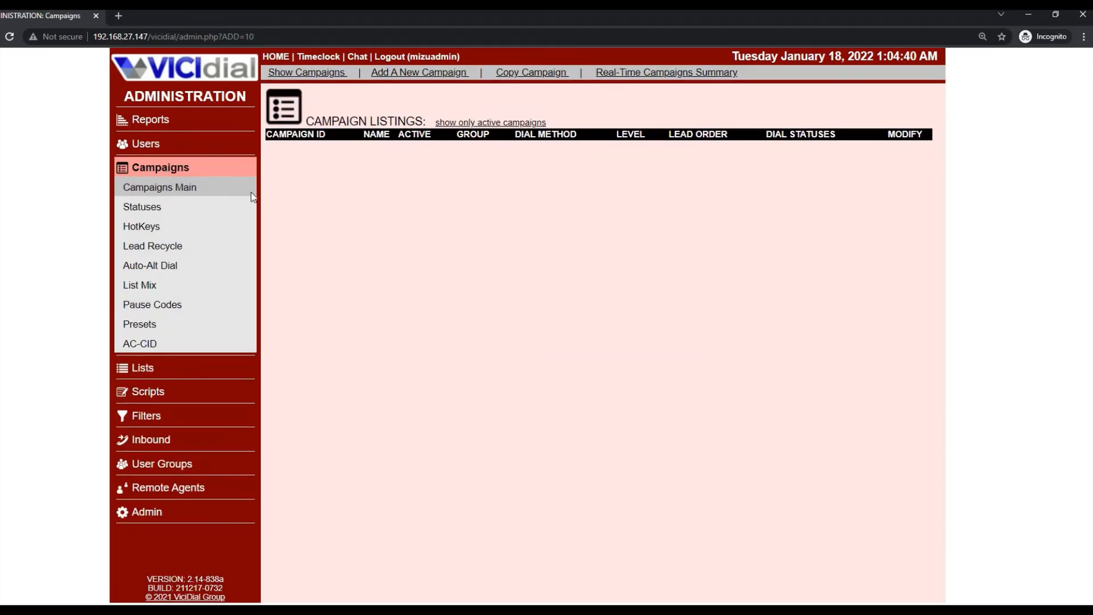
click(191, 188)
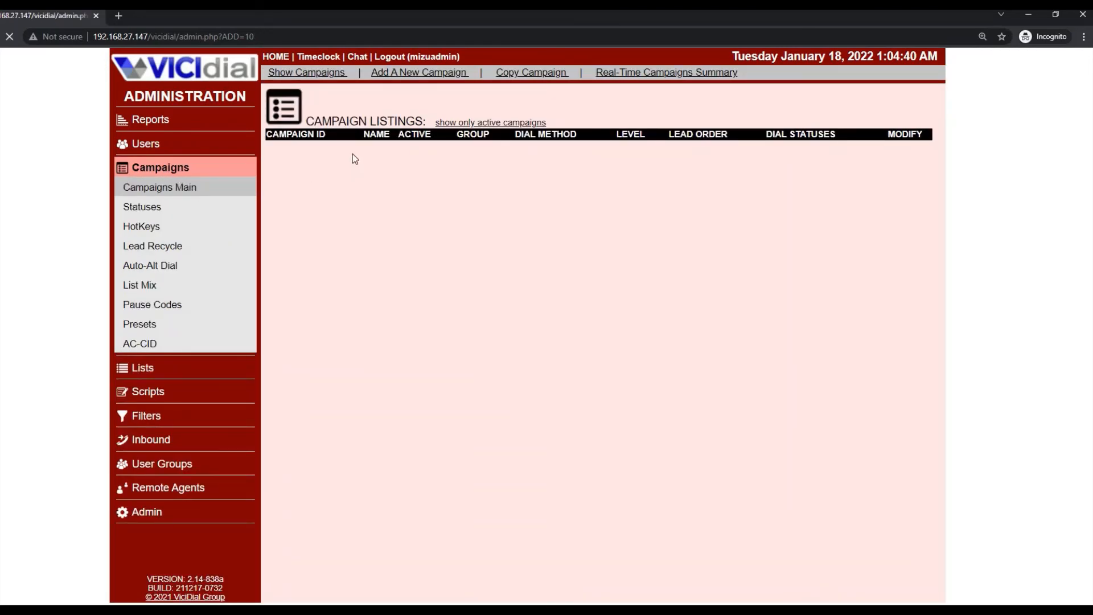
click(140, 368)
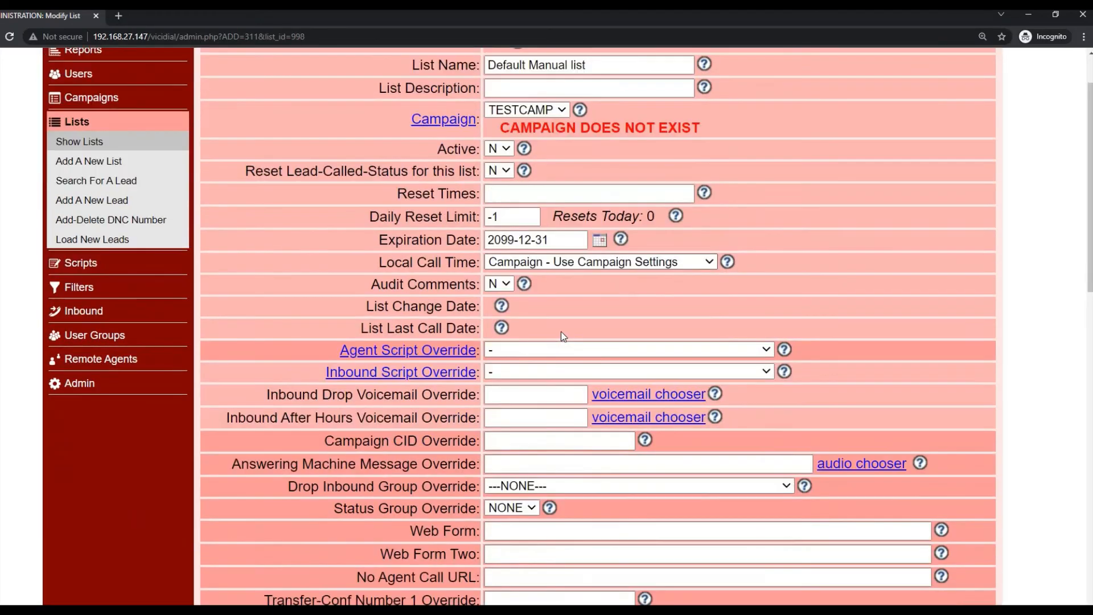
scroll(561, 335, down, 15)
scroll(376, 293, up, 3)
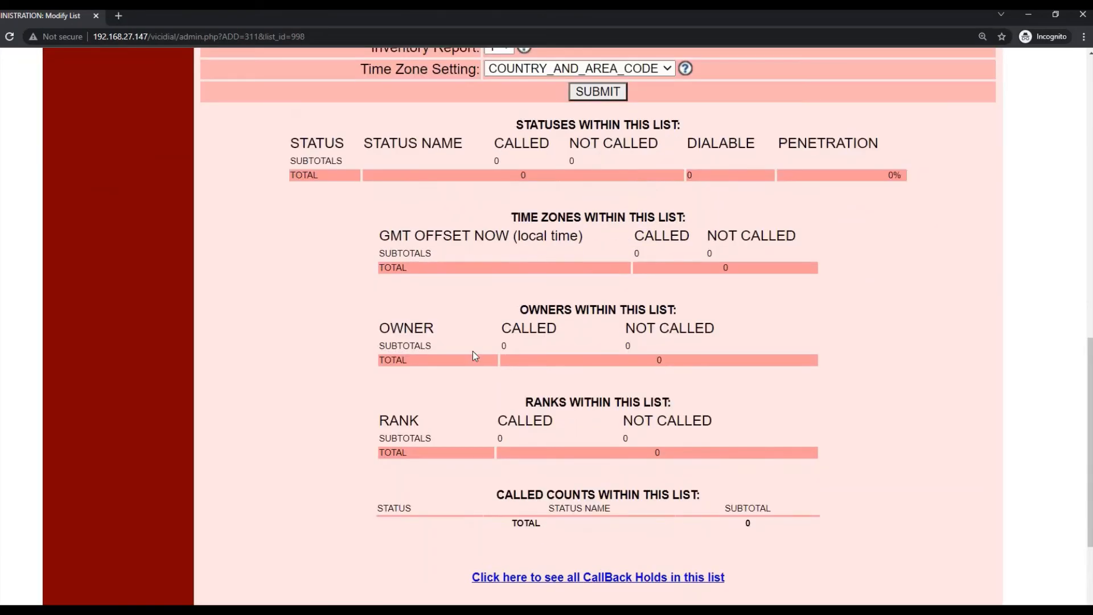
scroll(303, 233, up, 15)
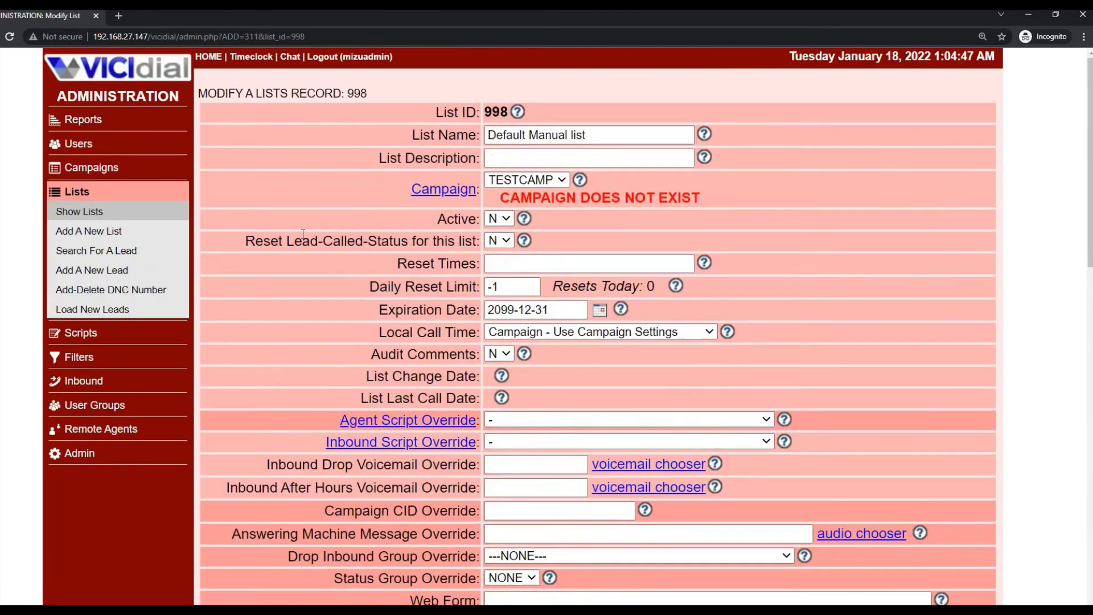
click(94, 340)
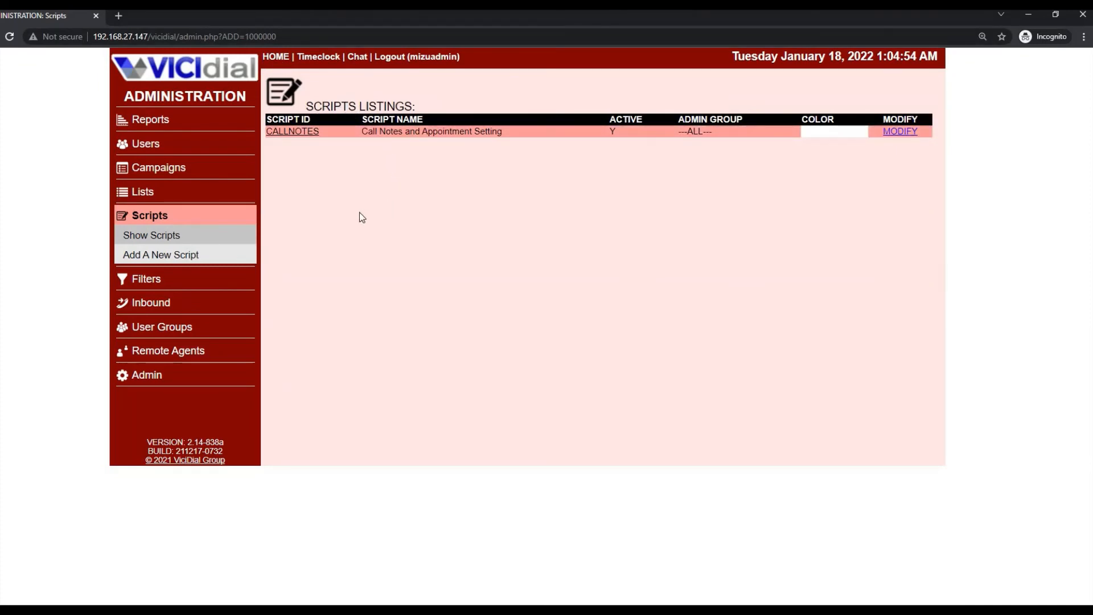
- Open lead filter DROP72HOUR, select its Filter SQL and comments text, then go to Inbound
click(142, 279)
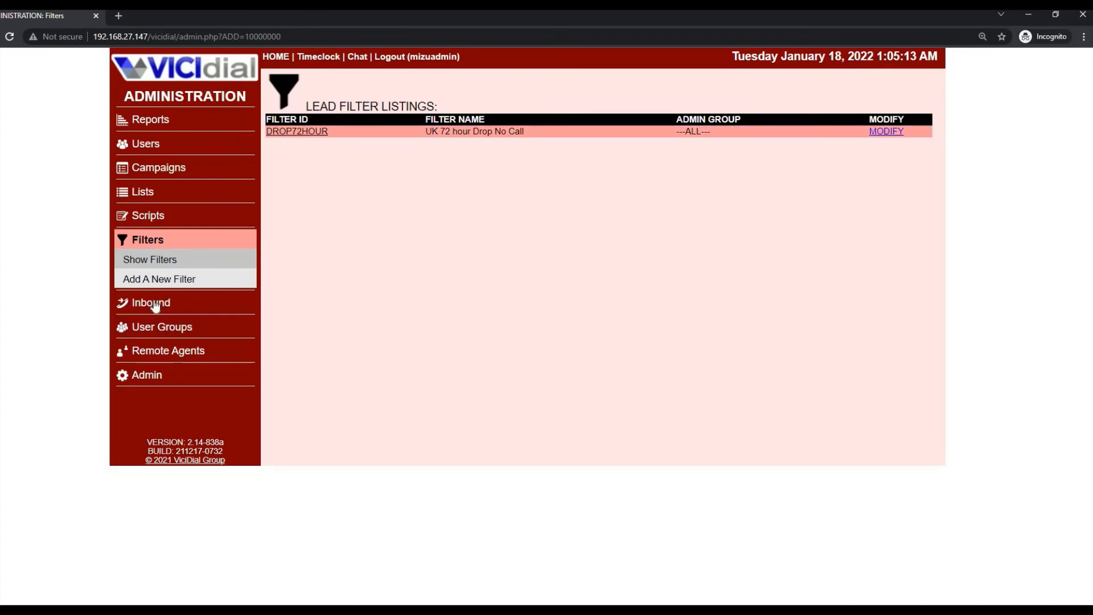
click(171, 302)
click(897, 132)
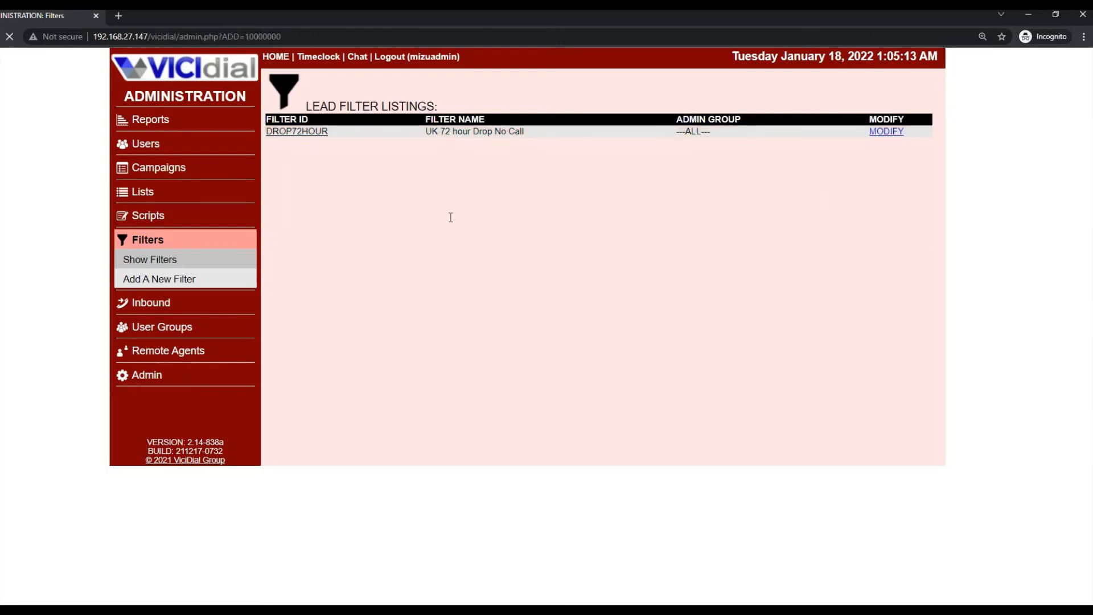
click(663, 231)
key(ctrl+a)
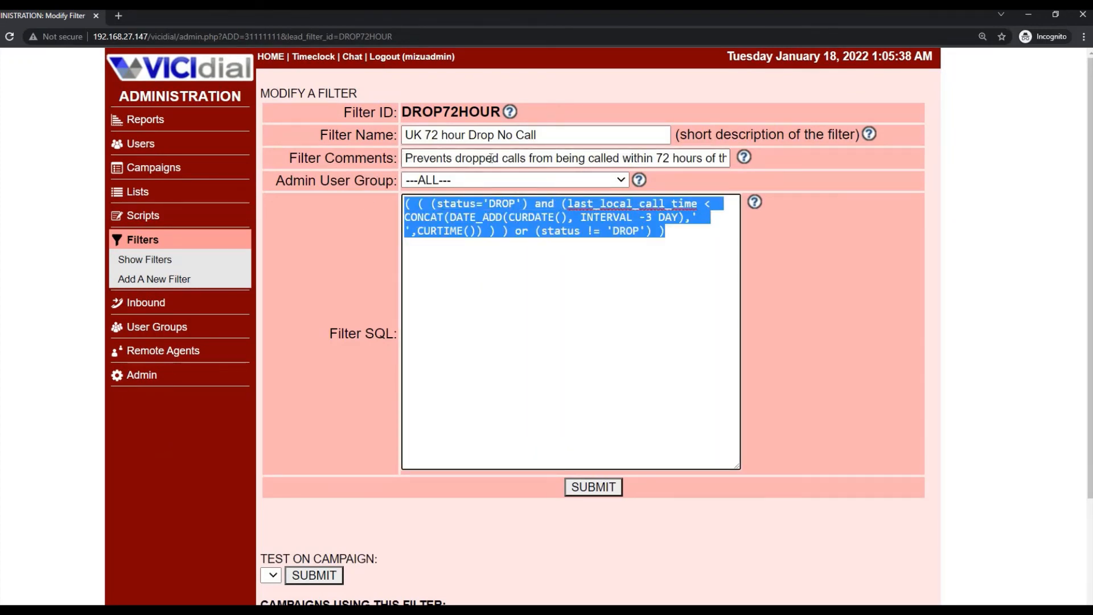
drag(406, 158, 760, 176)
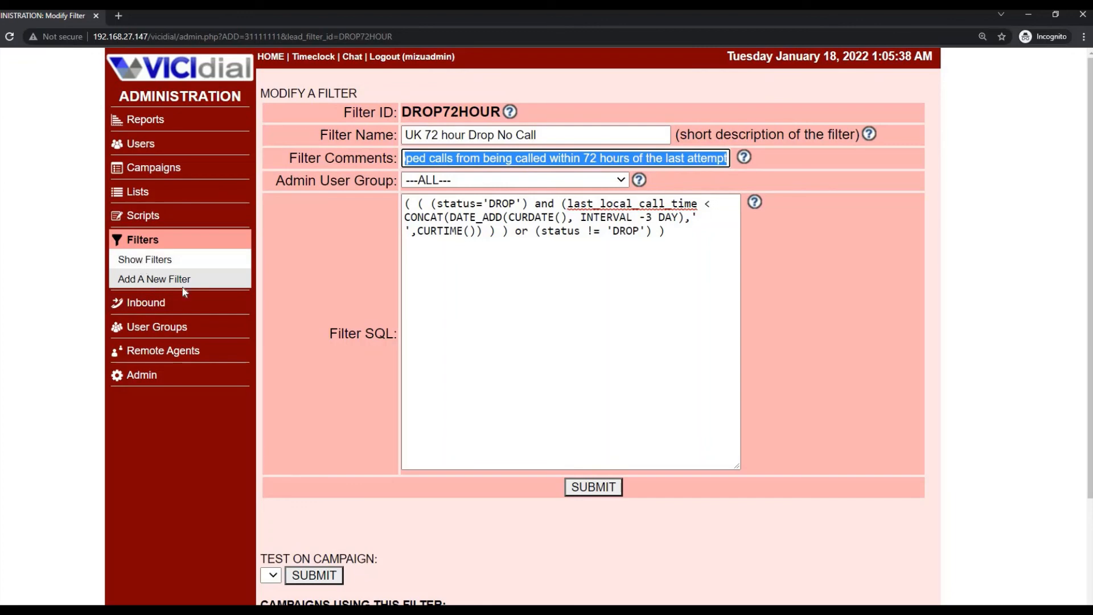
click(154, 305)
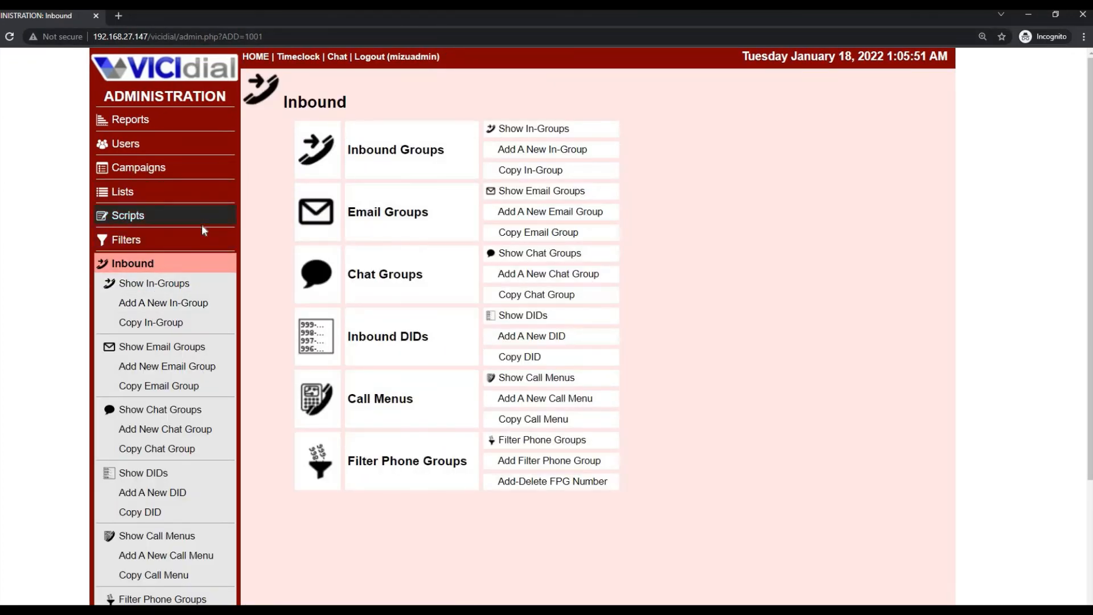
- Browse the Inbound DIDs and Call Menus, then scroll the empty Filter Phone Group listings
scroll(201, 224, down, 1)
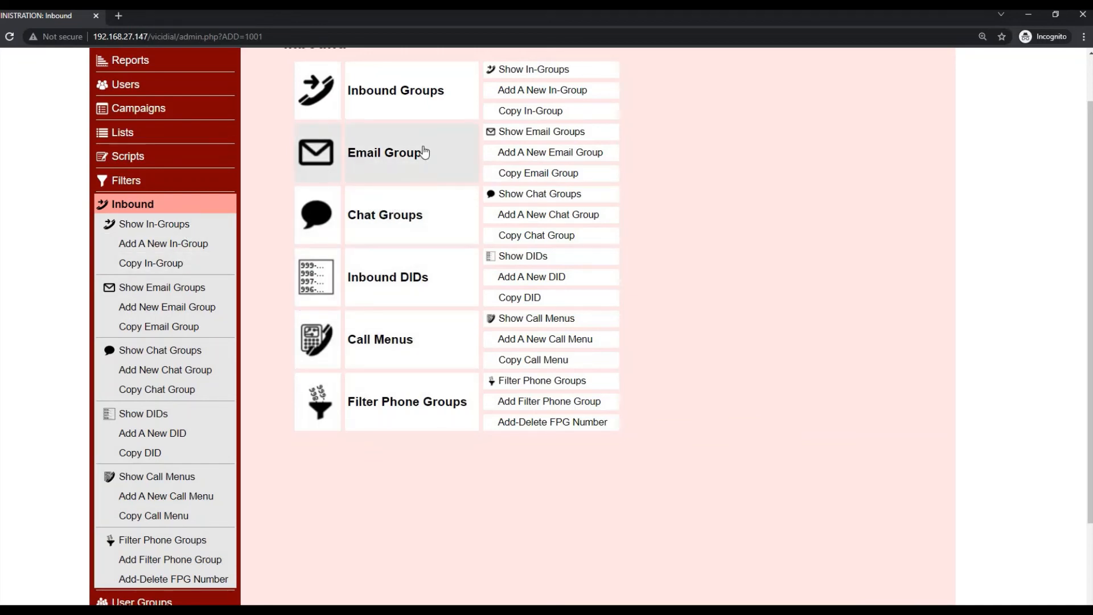
click(387, 279)
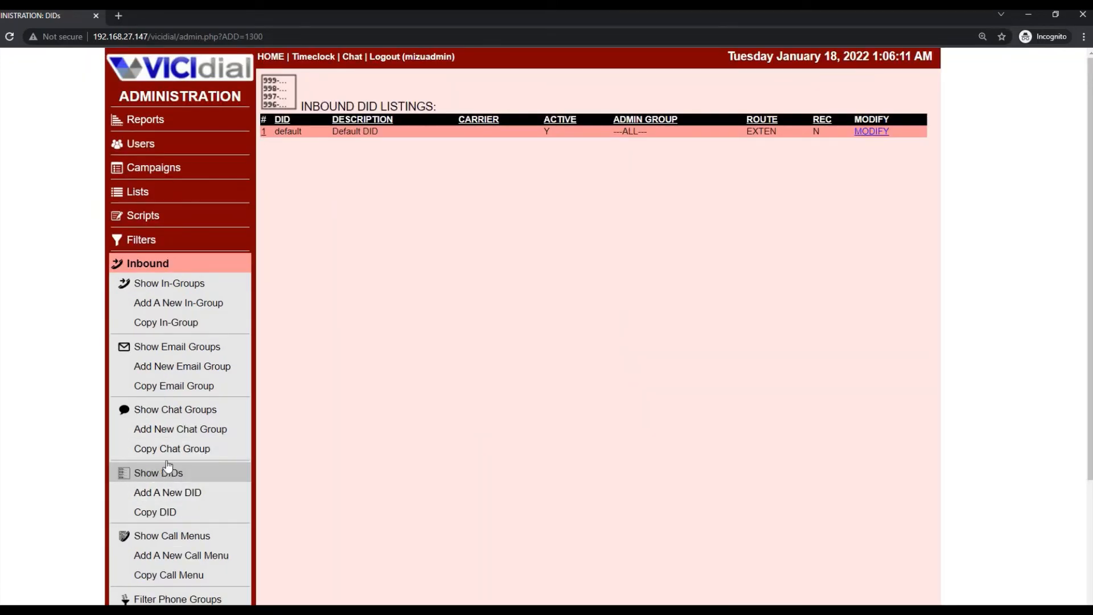
scroll(167, 428, down, 2)
click(166, 419)
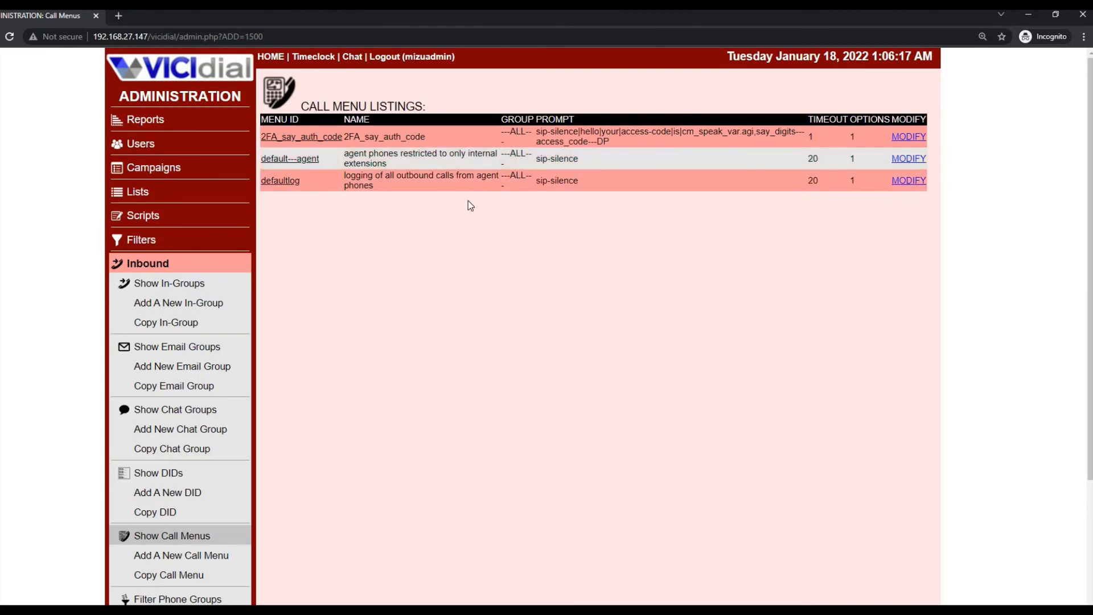
scroll(243, 418, down, 3)
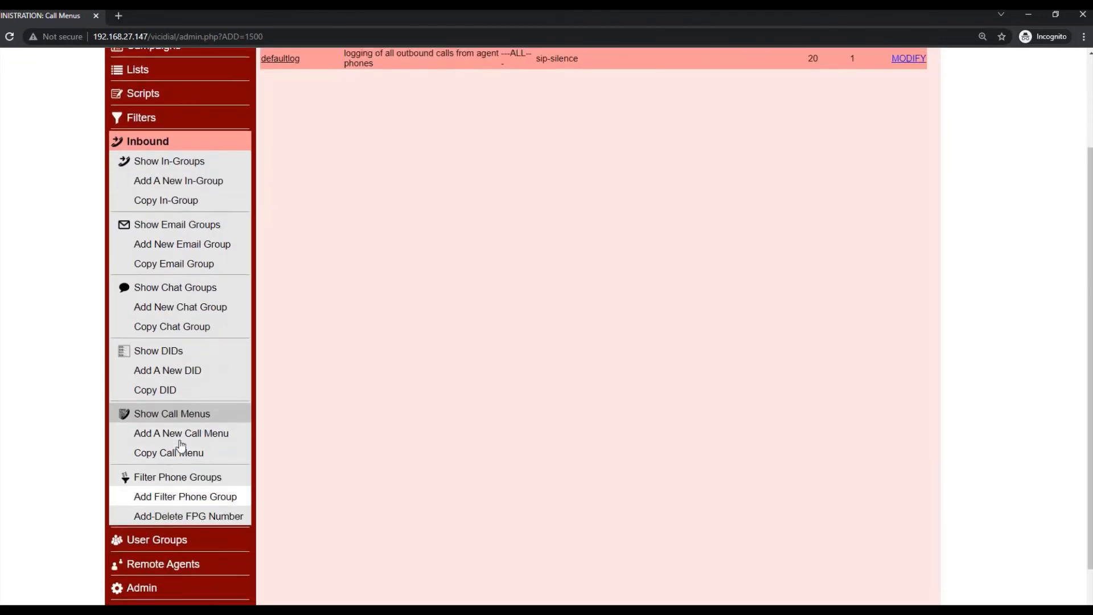
click(173, 422)
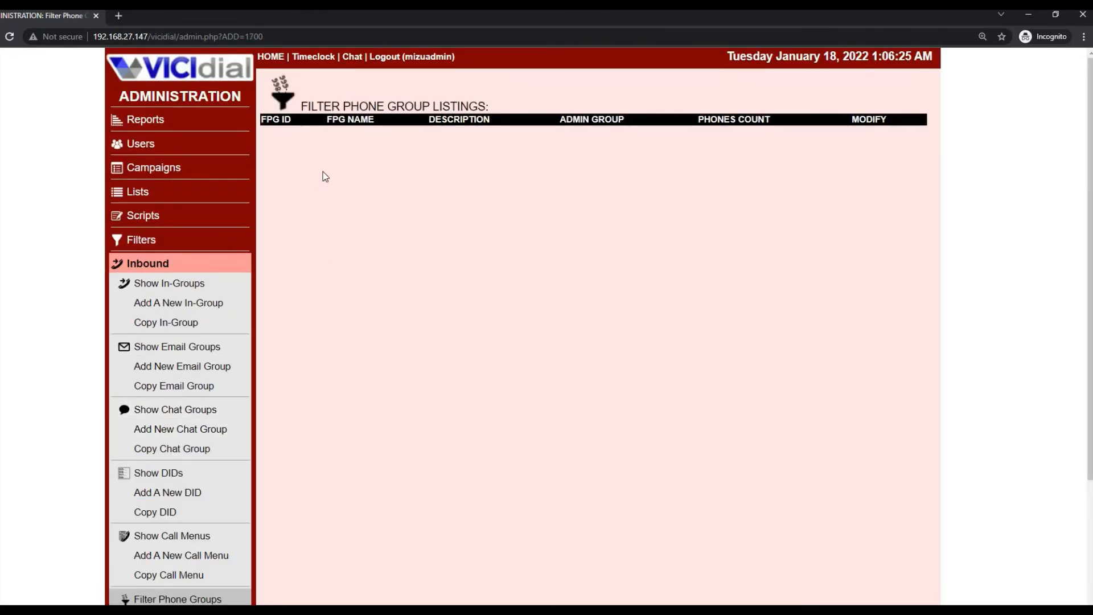
scroll(325, 176, down, 1)
scroll(324, 176, down, 1)
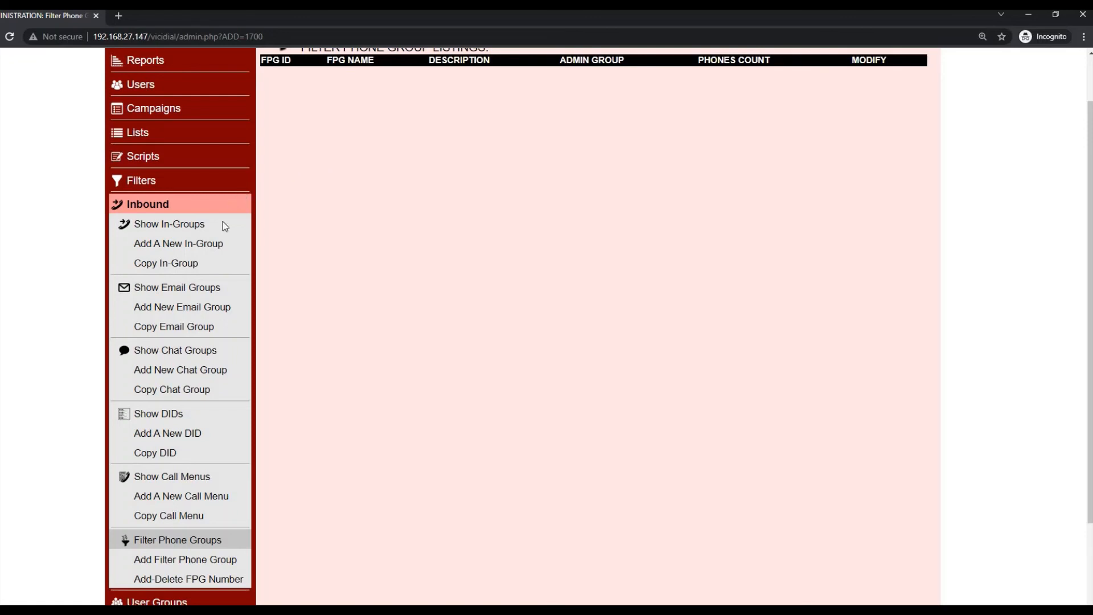
scroll(223, 222, down, 1)
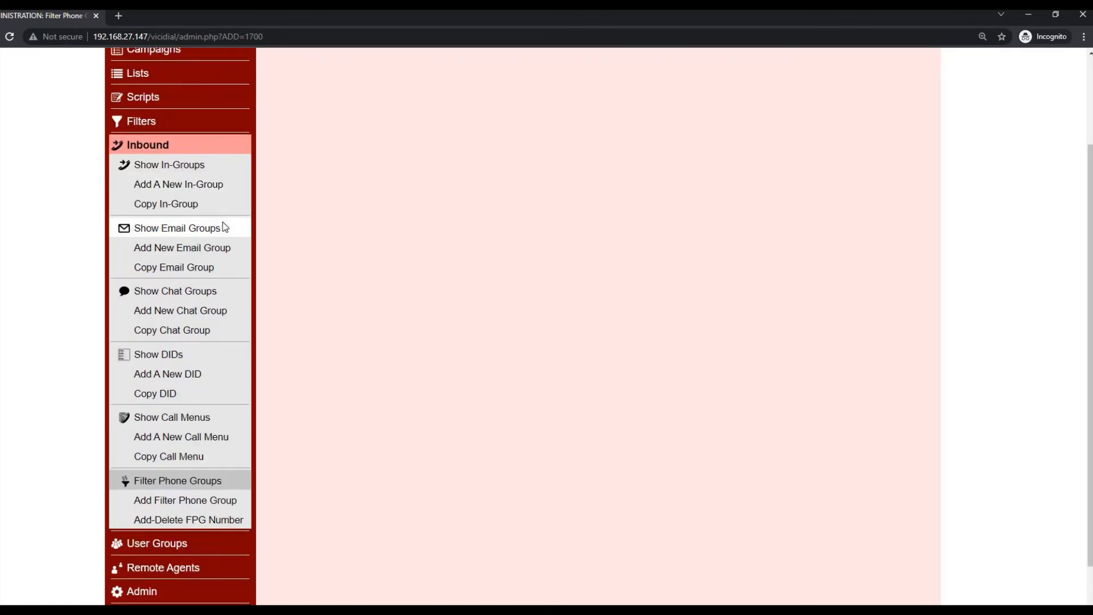
scroll(303, 228, up, 1)
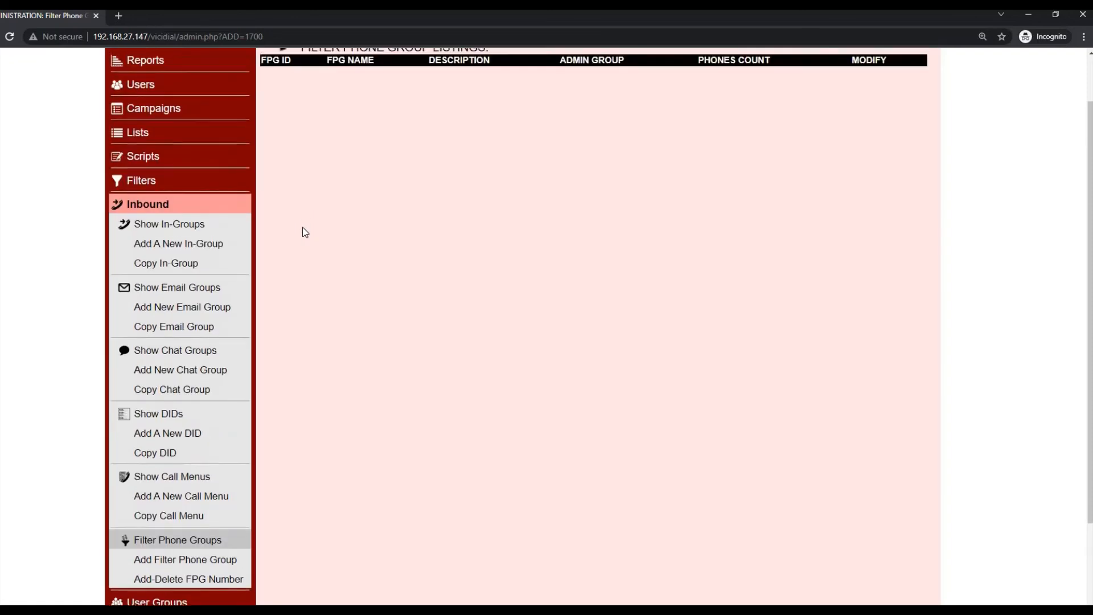
scroll(317, 254, down, 1)
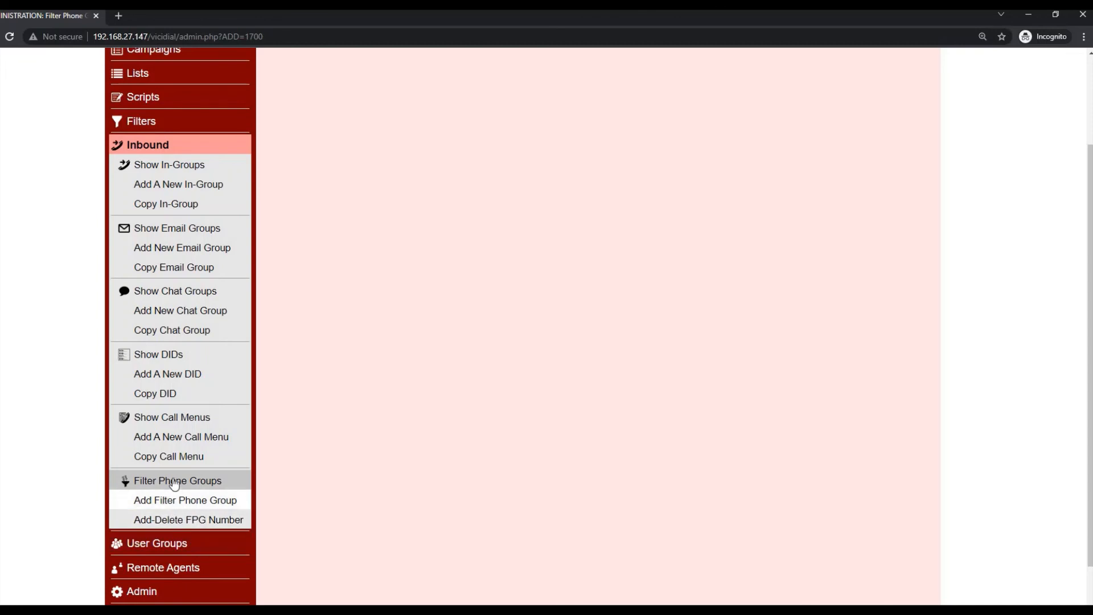
scroll(203, 455, down, 2)
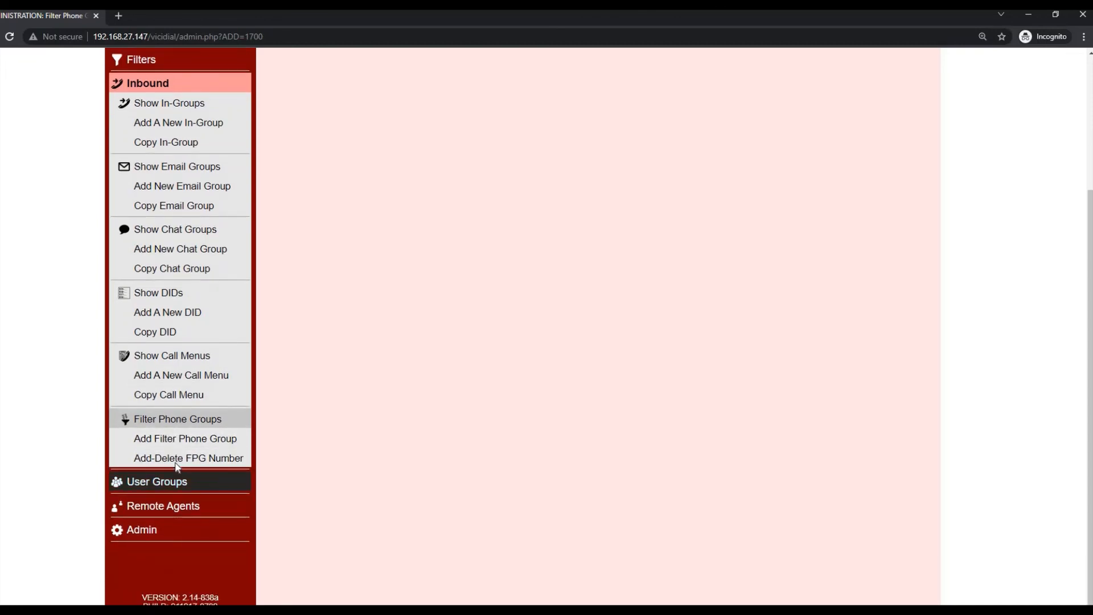
- Visit User Groups, then show the empty Remote Agents listing
click(154, 487)
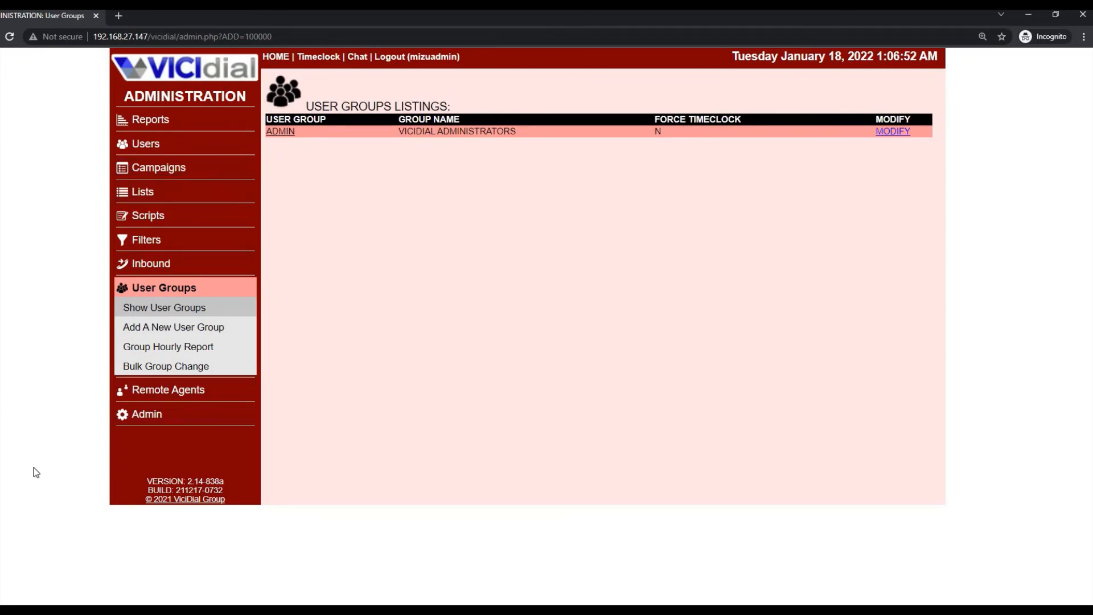
click(194, 151)
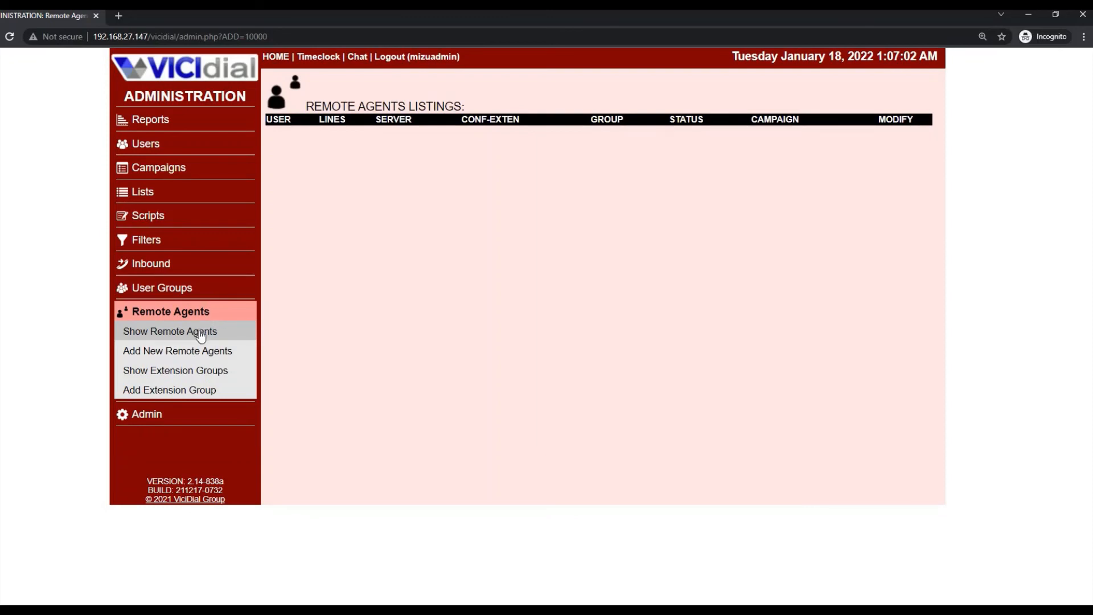
- Browse the Admin overview, the Music On Hold listing and the Audio Store page
click(166, 415)
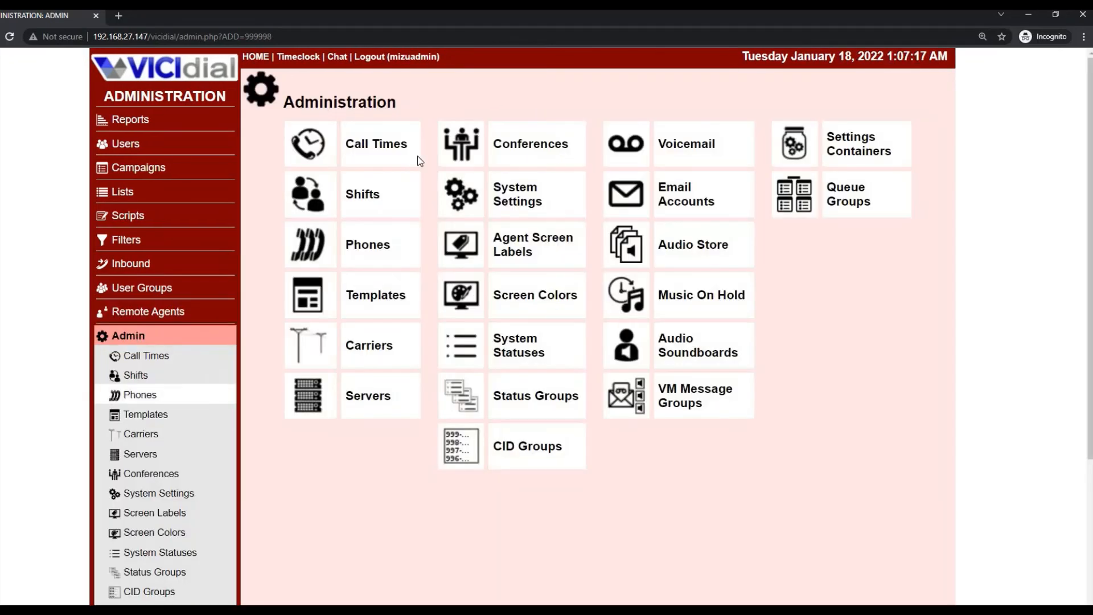
click(711, 298)
scroll(170, 464, down, 3)
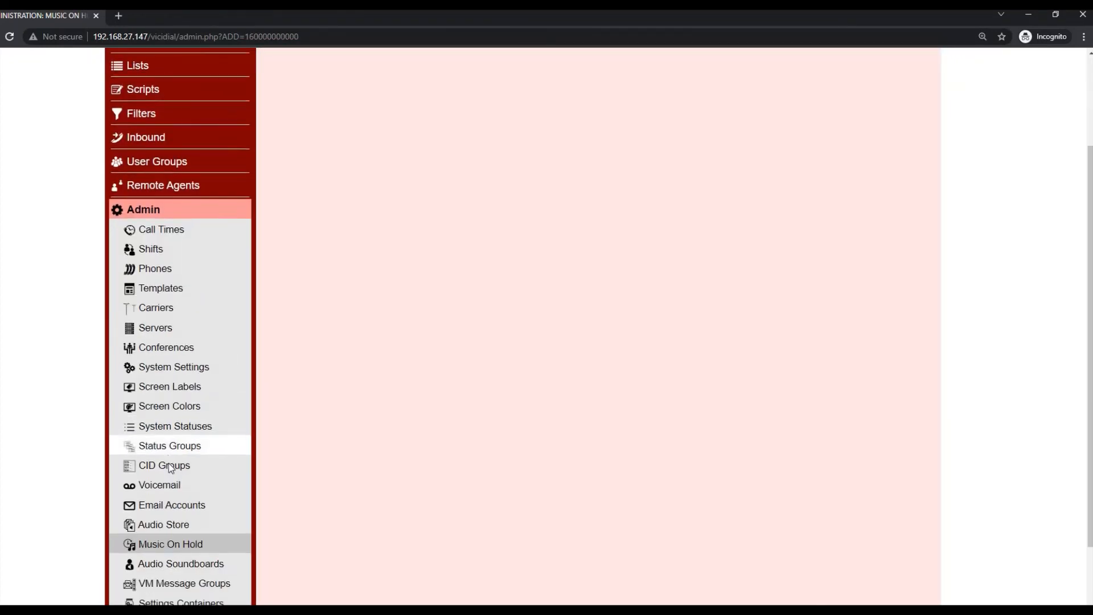
click(169, 474)
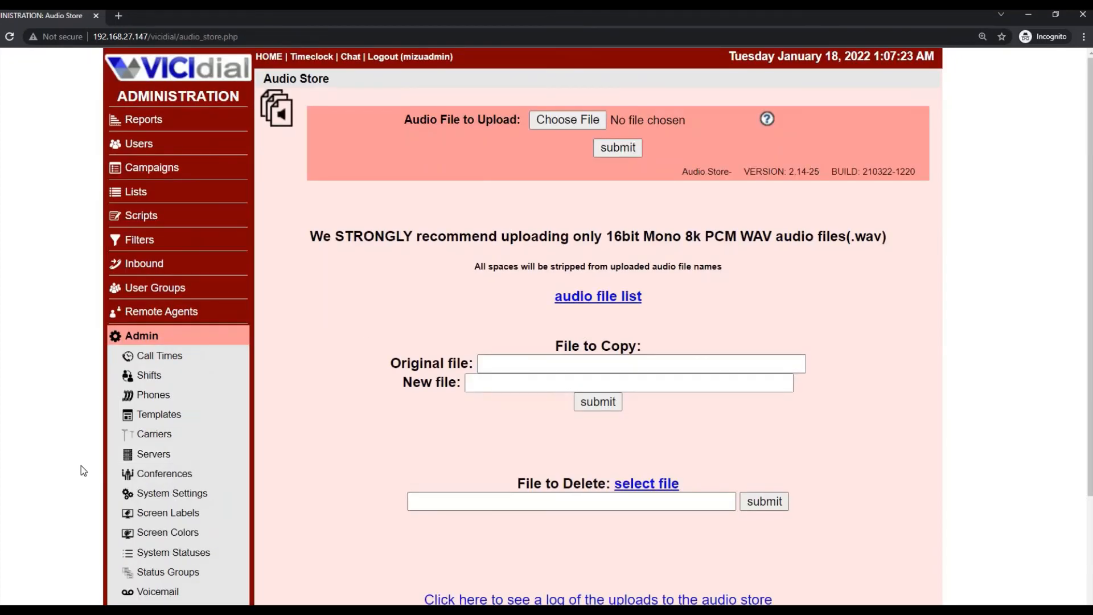
scroll(132, 454, down, 3)
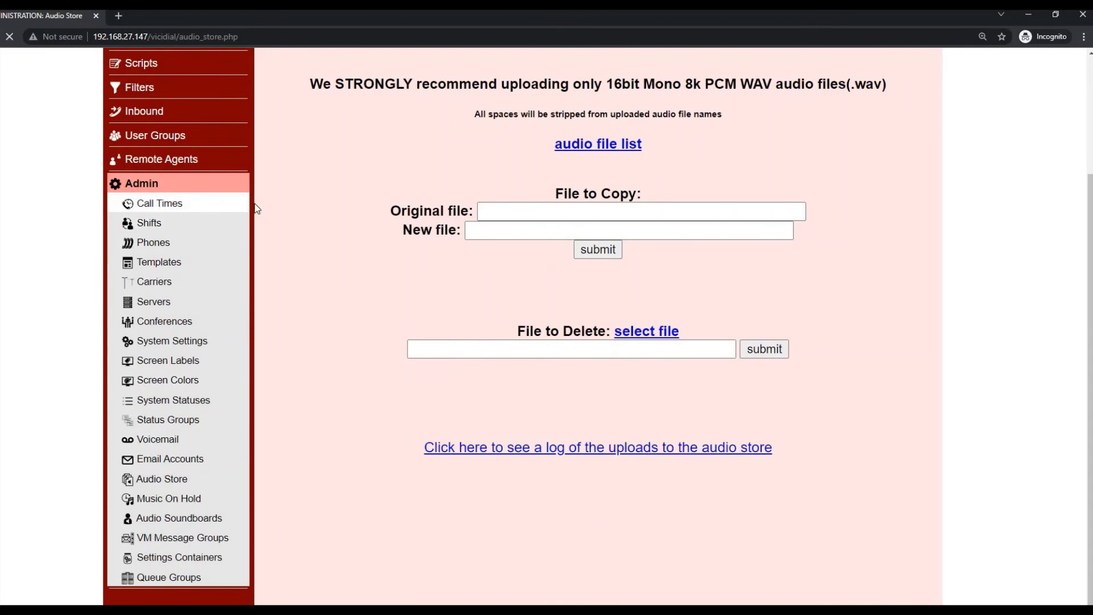
- View Call Times, Add Holiday, Shifts and phone gs102, then return to the System Summary
click(179, 206)
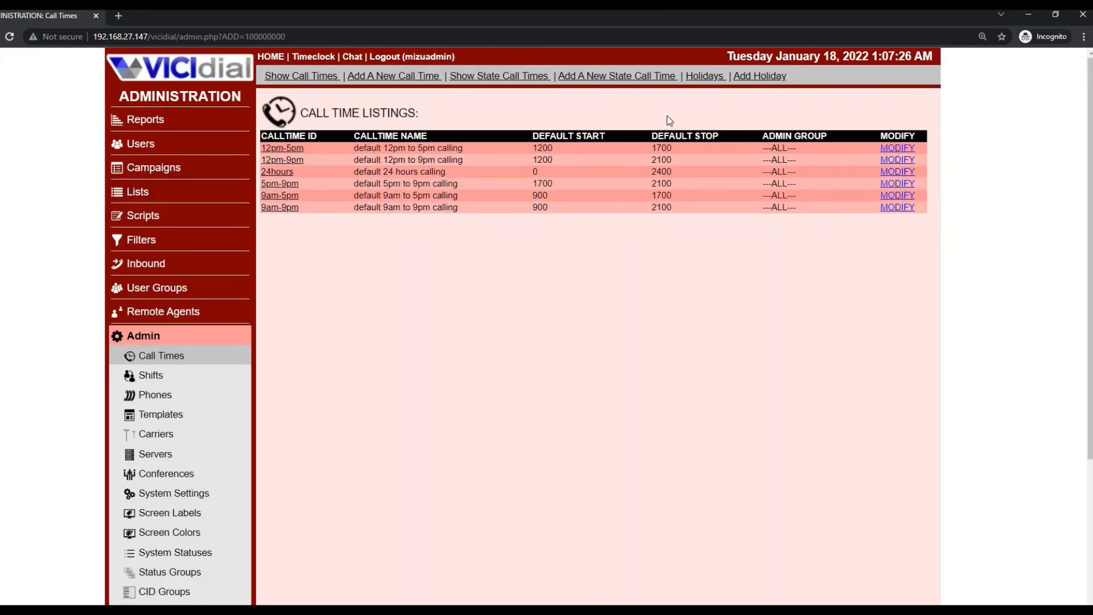
click(752, 77)
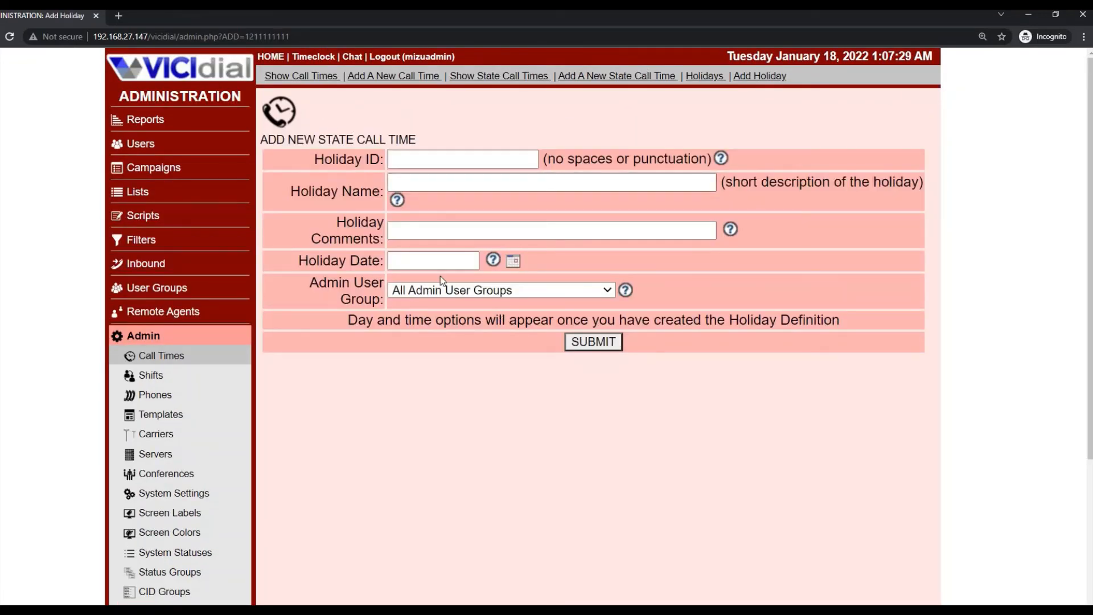
scroll(210, 353, down, 4)
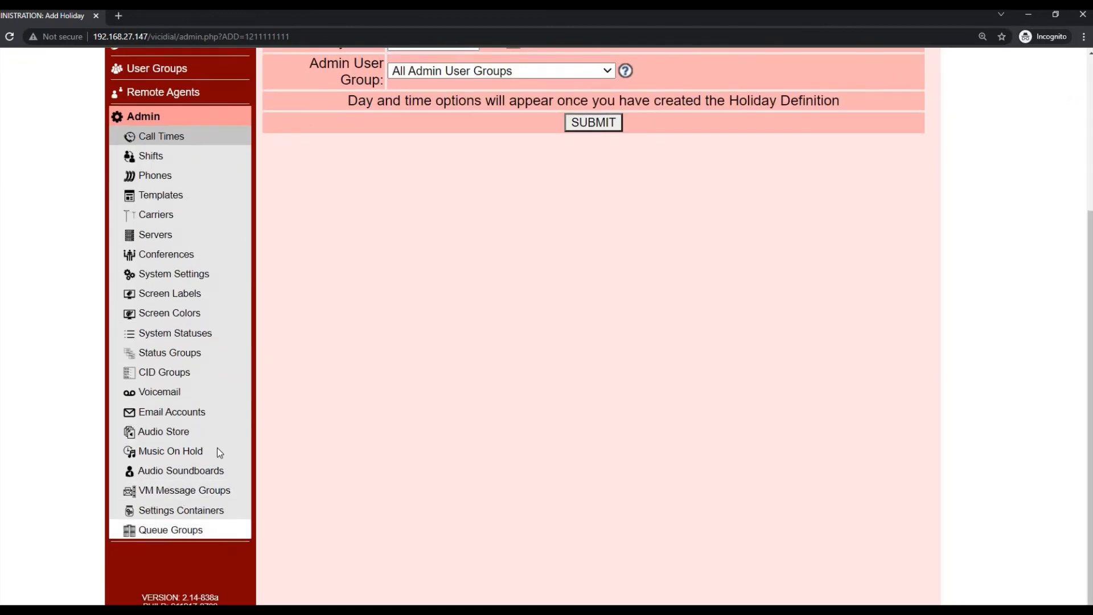
scroll(217, 452, up, 4)
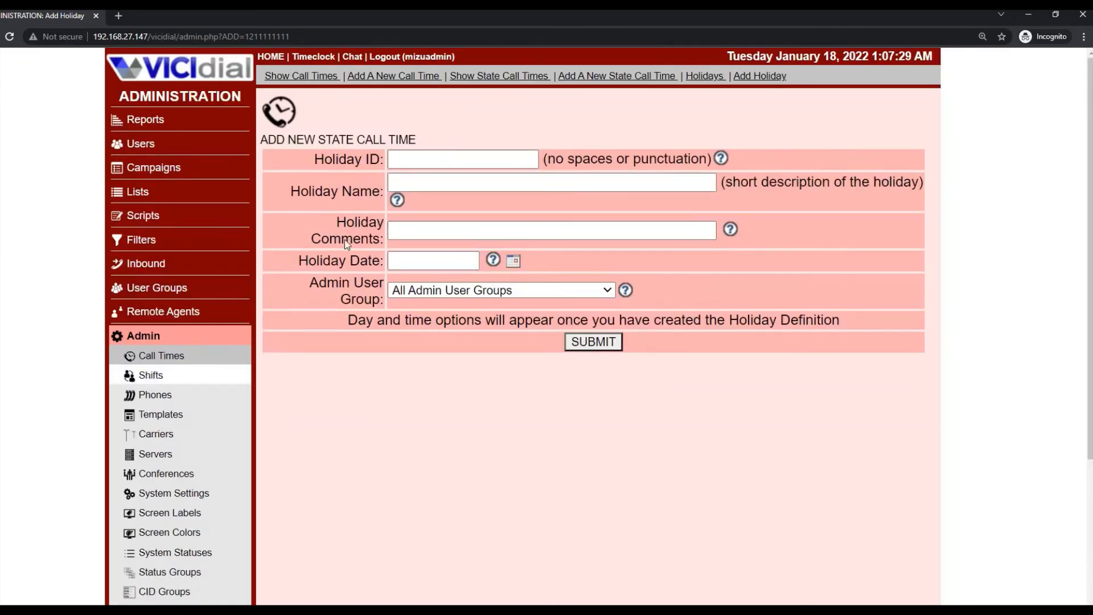
click(151, 375)
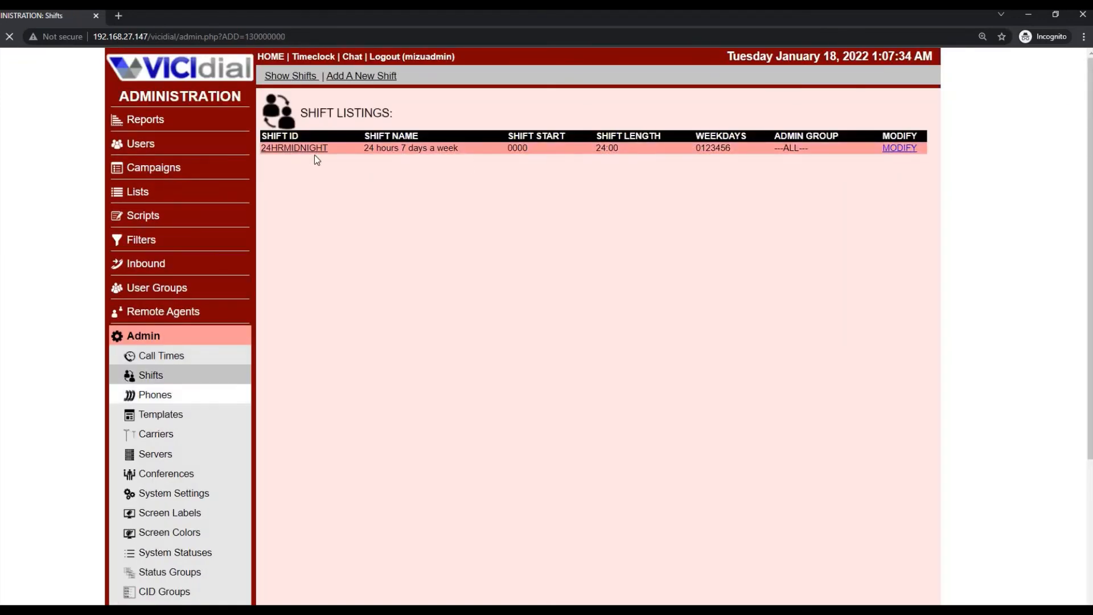
click(837, 166)
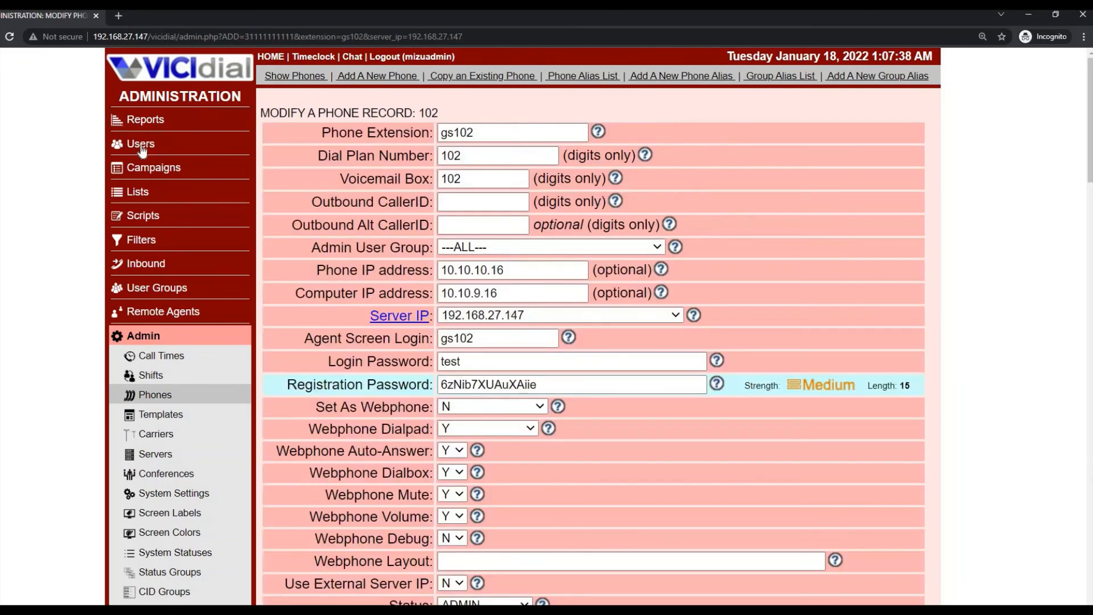
click(141, 145)
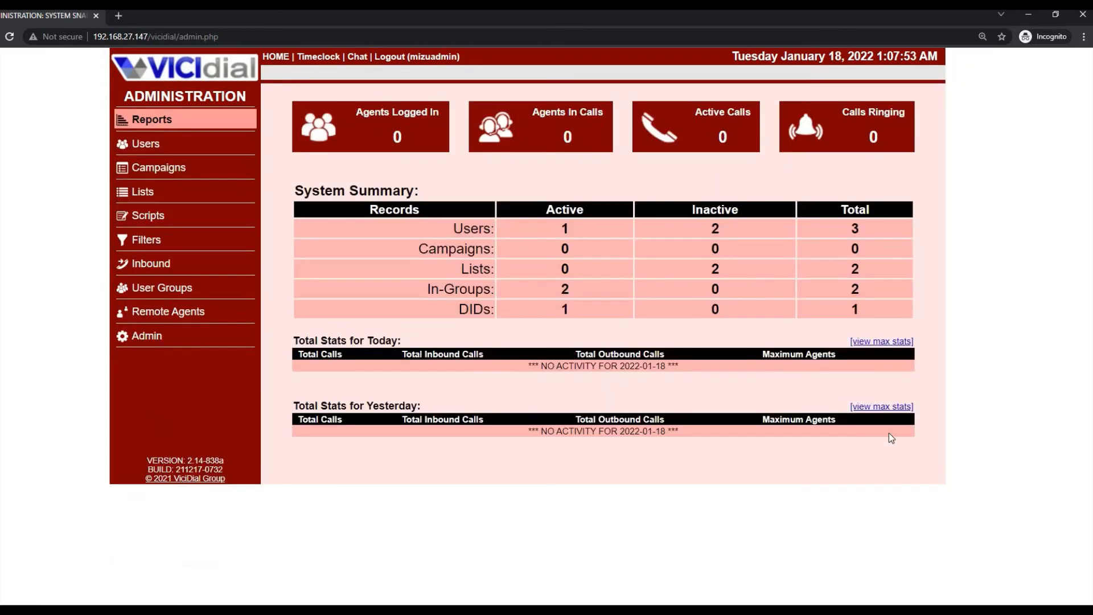
- Open HOME in a second browser tab, then log out of the admin session
right_click(275, 64)
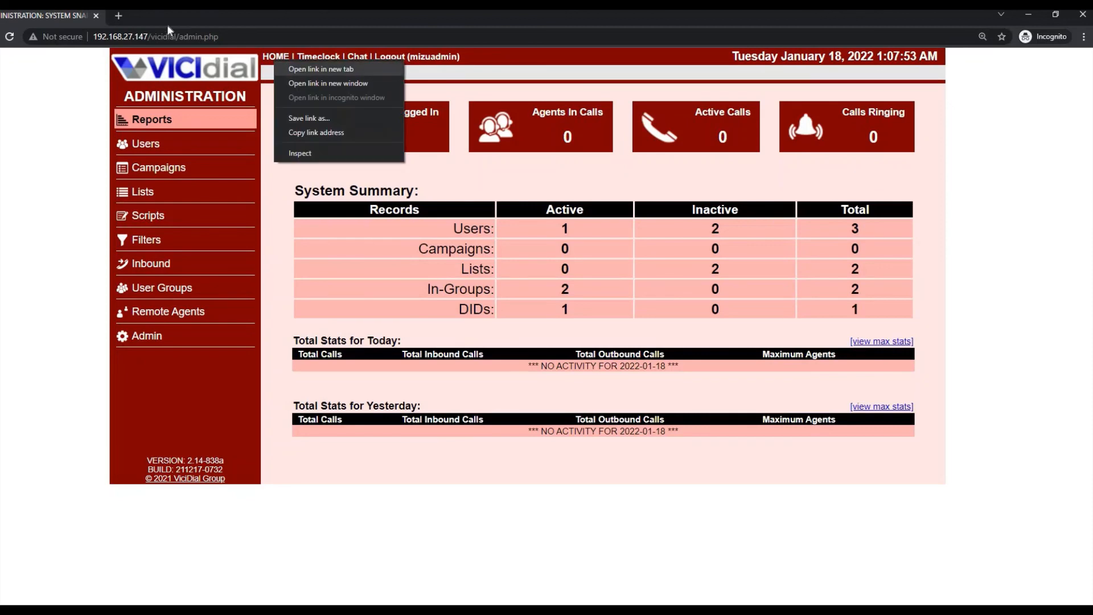
click(308, 71)
key(ctrl+Tab)
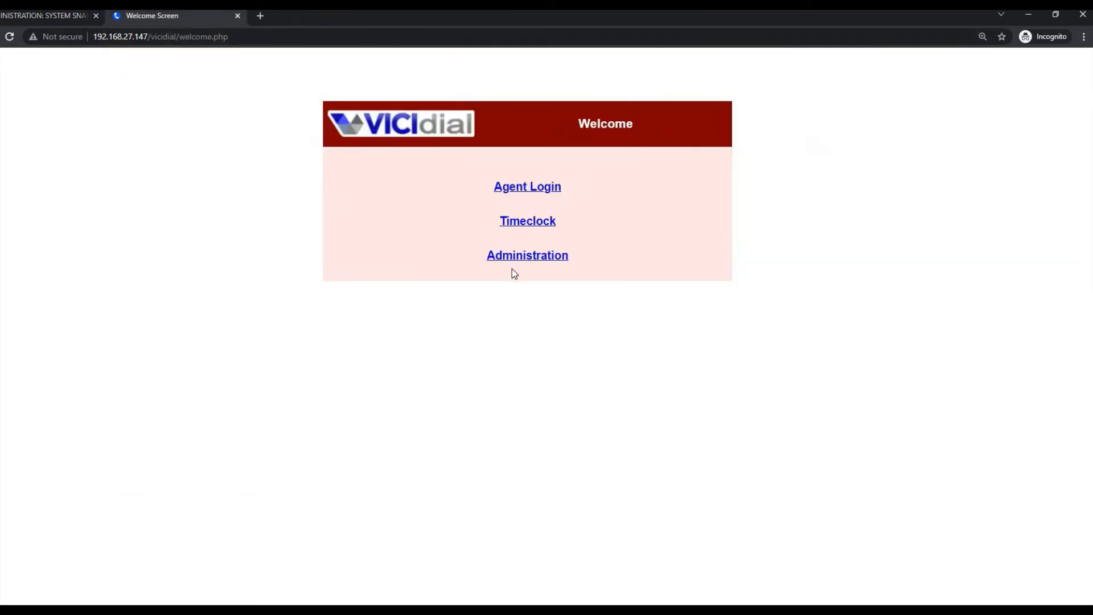
key(ctrl+Tab)
click(22, 16)
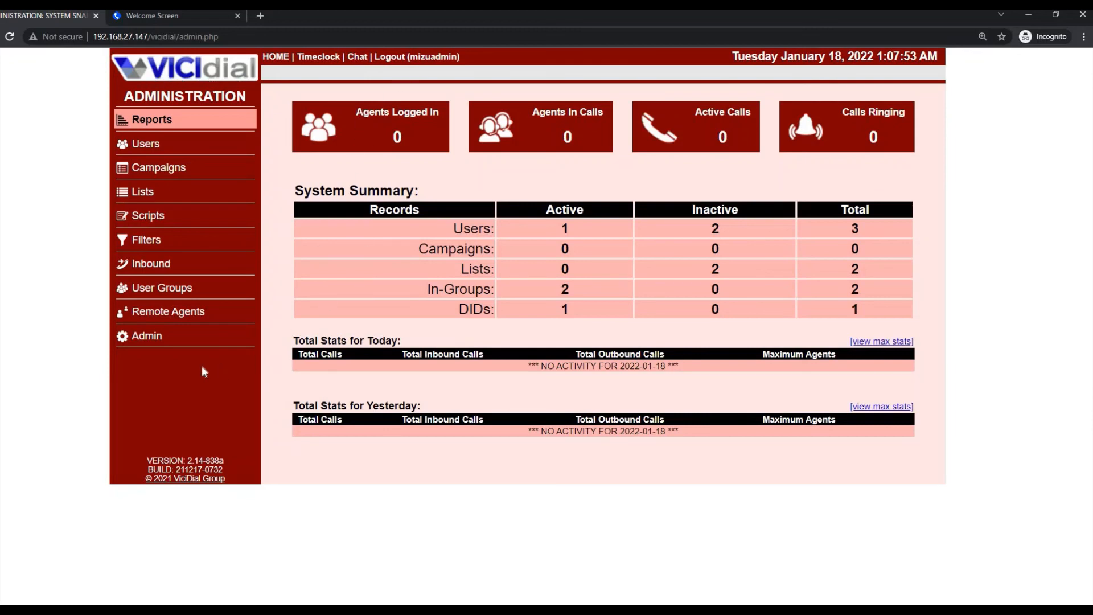
click(398, 60)
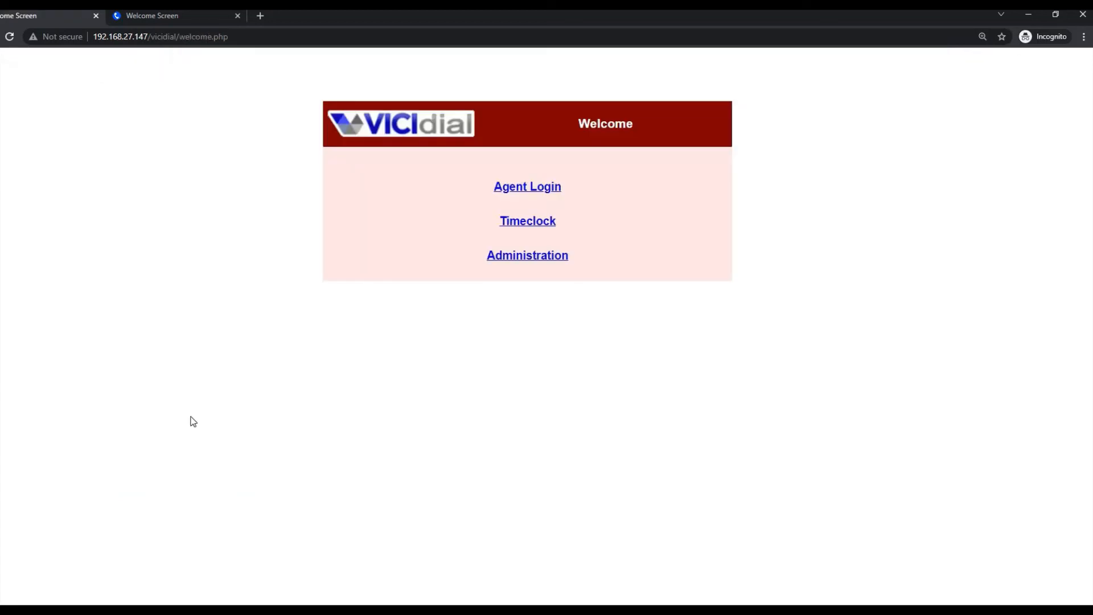